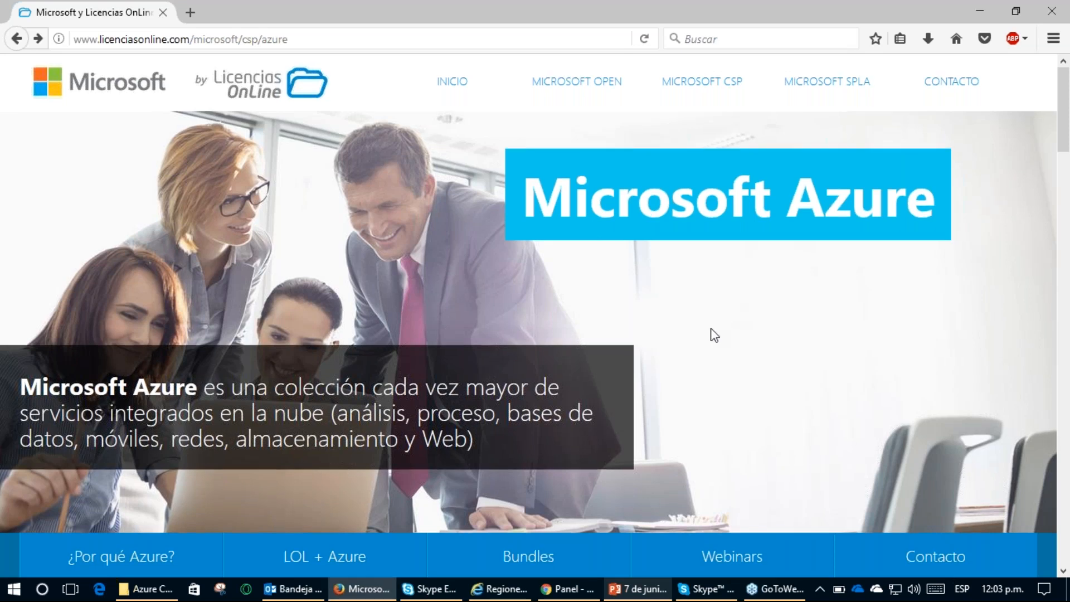
Step: Circle the Webinars entry on the Licencias OnLine Azure page with the drawing pen and open the webinars page
scroll(715, 335, down, 6)
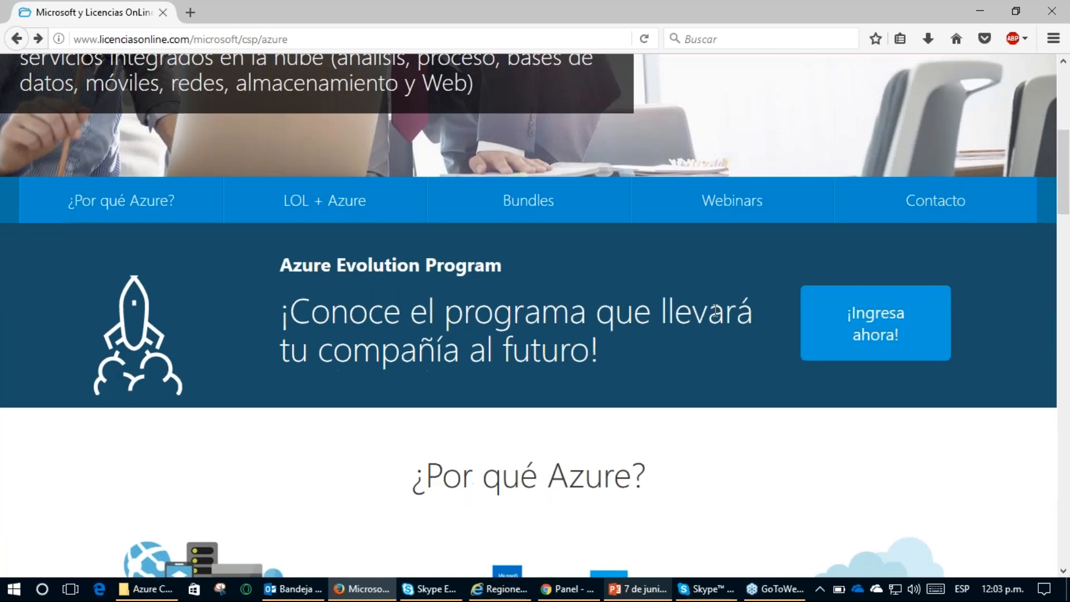
mouse_move(728, 368)
mouse_down()
mouse_move(931, 345)
mouse_move(875, 260)
mouse_move(780, 262)
mouse_up()
key(Escape)
mouse_move(750, 142)
mouse_down()
mouse_move(700, 149)
mouse_move(692, 201)
mouse_move(772, 233)
mouse_move(762, 149)
mouse_move(746, 142)
mouse_up()
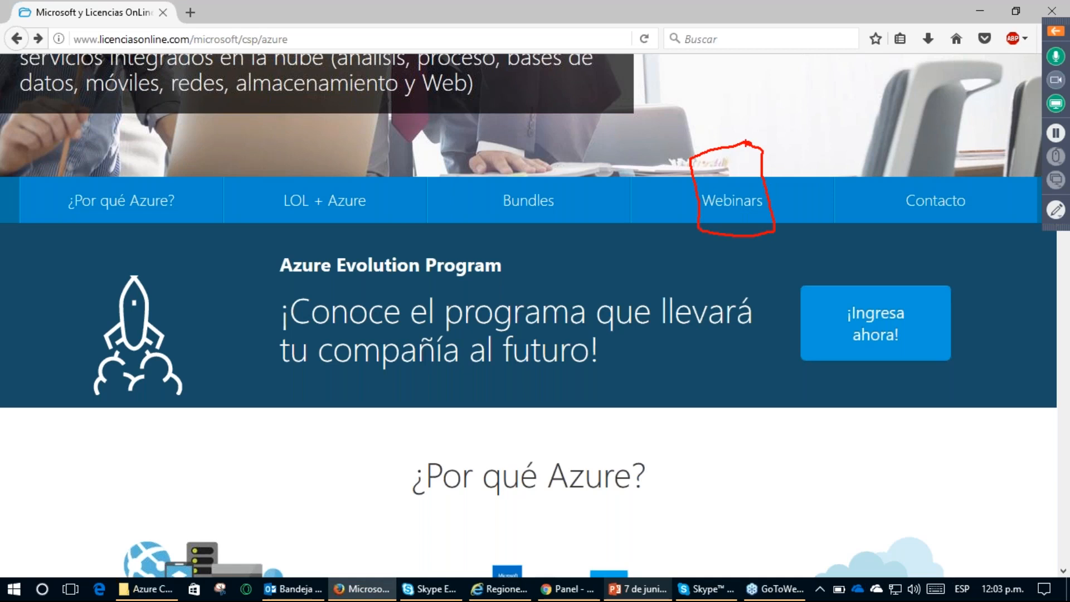
click(722, 226)
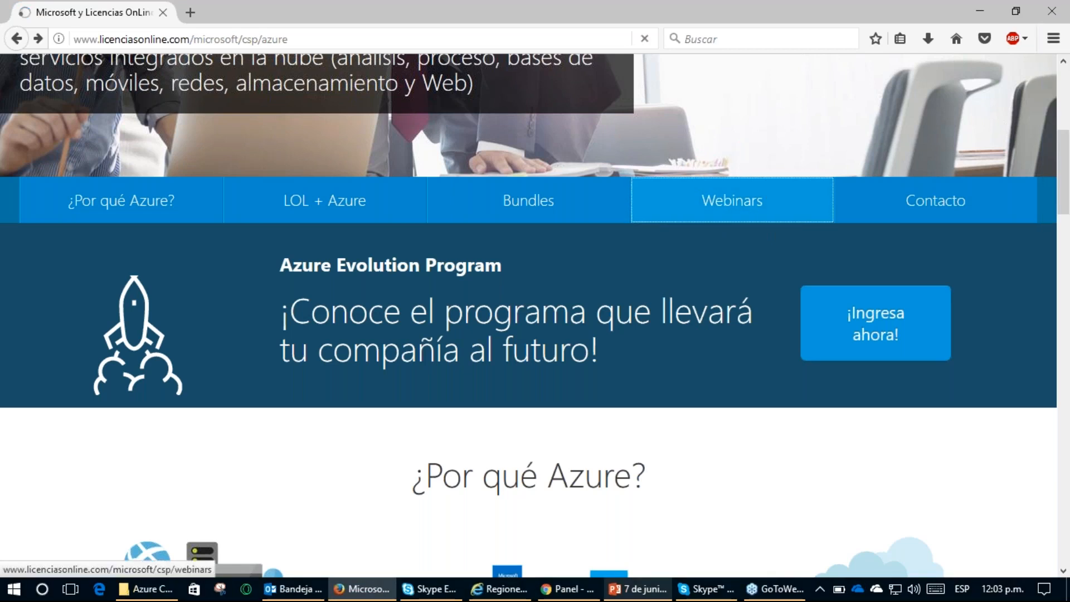
Step: Look through the webinar calendar, including the upcoming Azure Evolution Coffee entry and the list of past webinars
scroll(635, 363, down, 2)
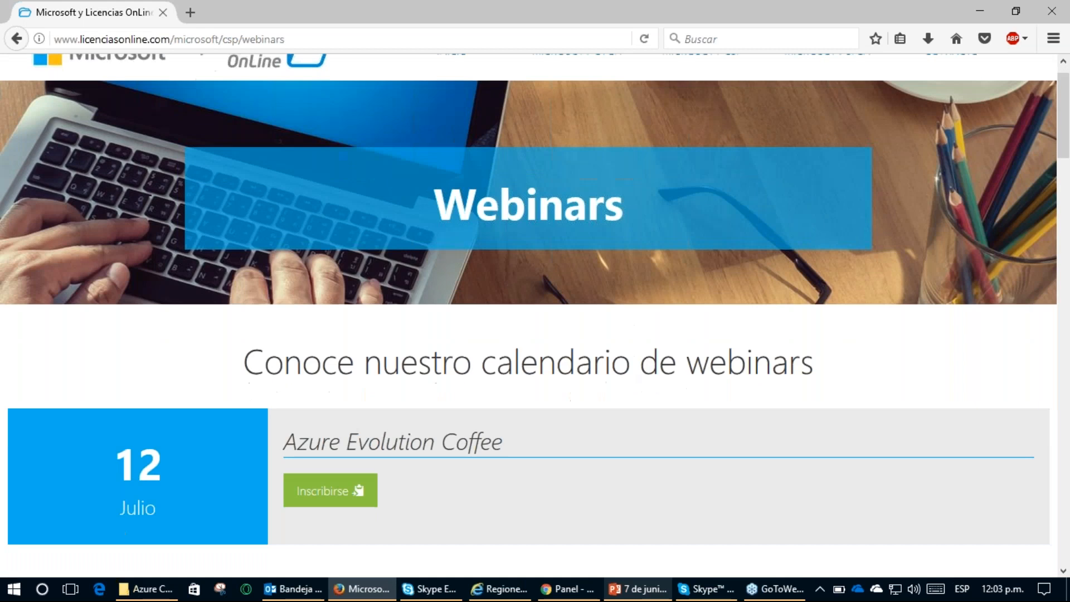
scroll(573, 397, down, 5)
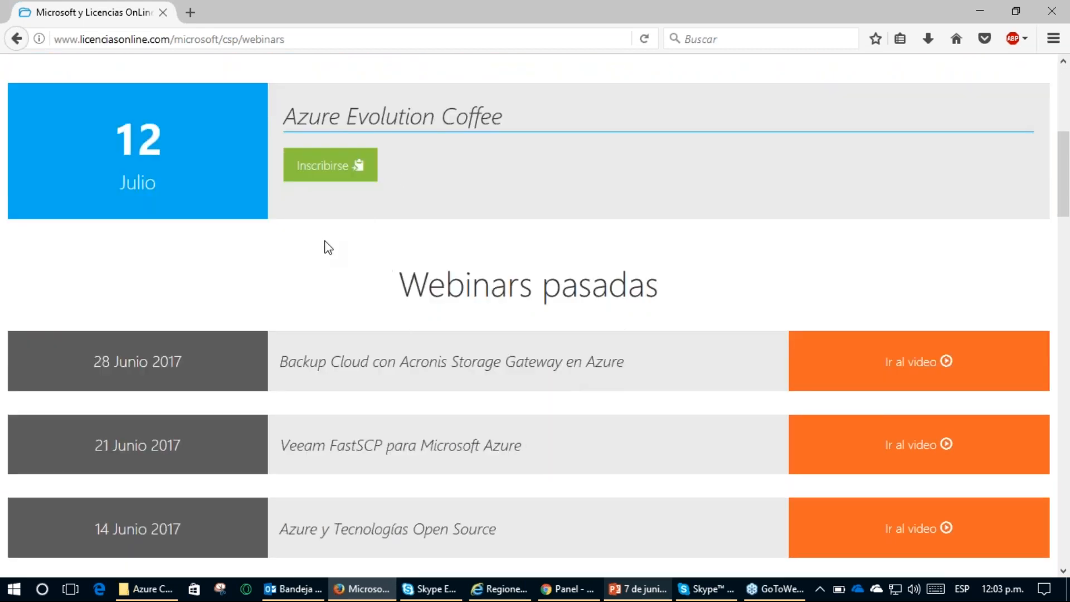
scroll(363, 318, down, 3)
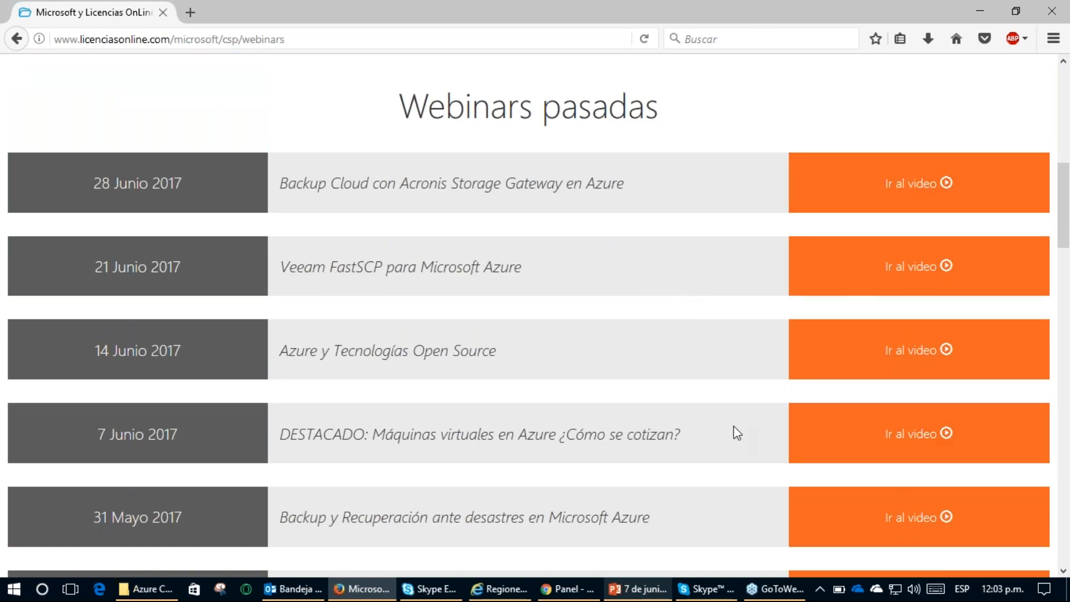
scroll(688, 415, up, 7)
scroll(690, 417, up, 2)
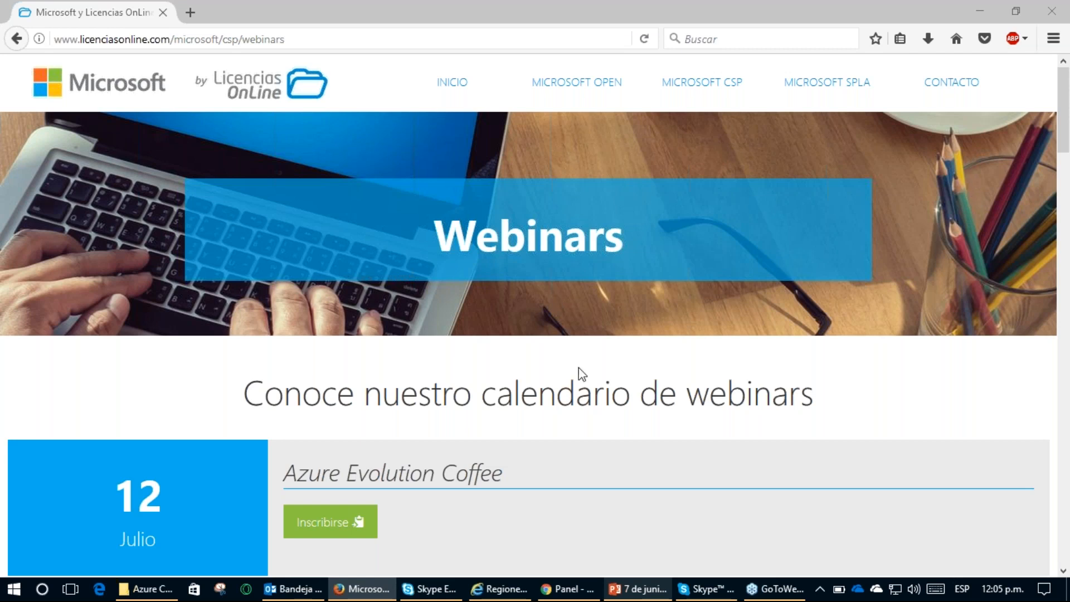
Step: Switch to the PowerPoint presentation, show slide 4 with the additional VM information links, and minimize the presentation
click(635, 589)
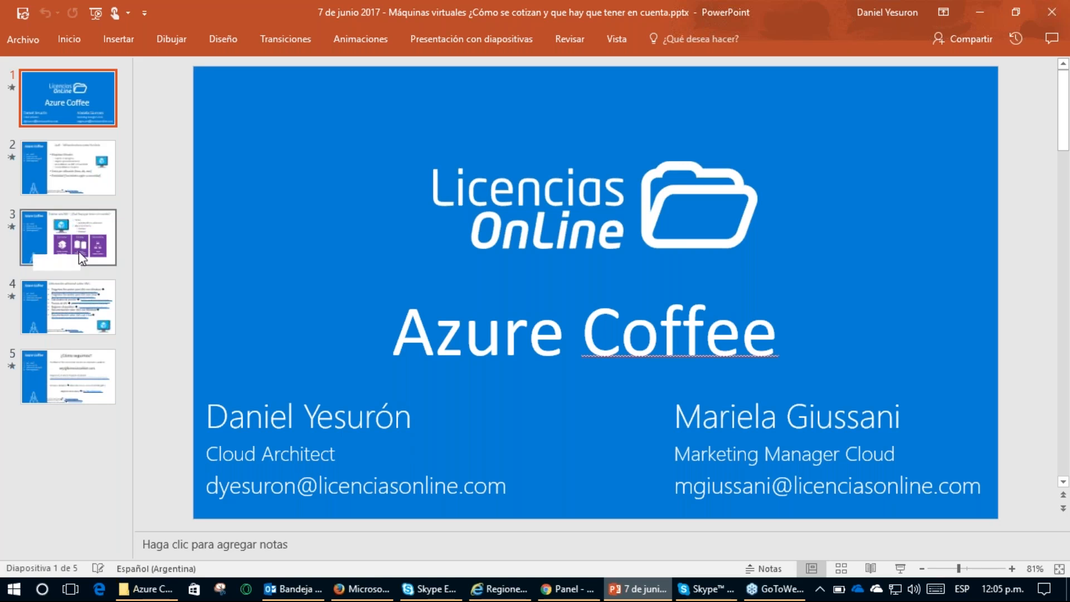
click(71, 302)
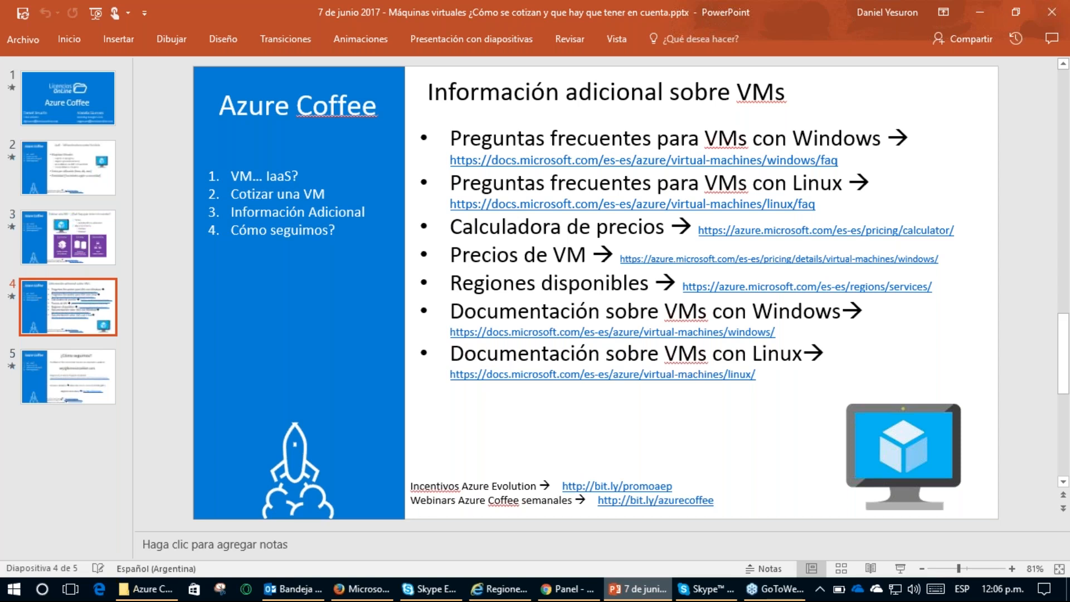
click(985, 8)
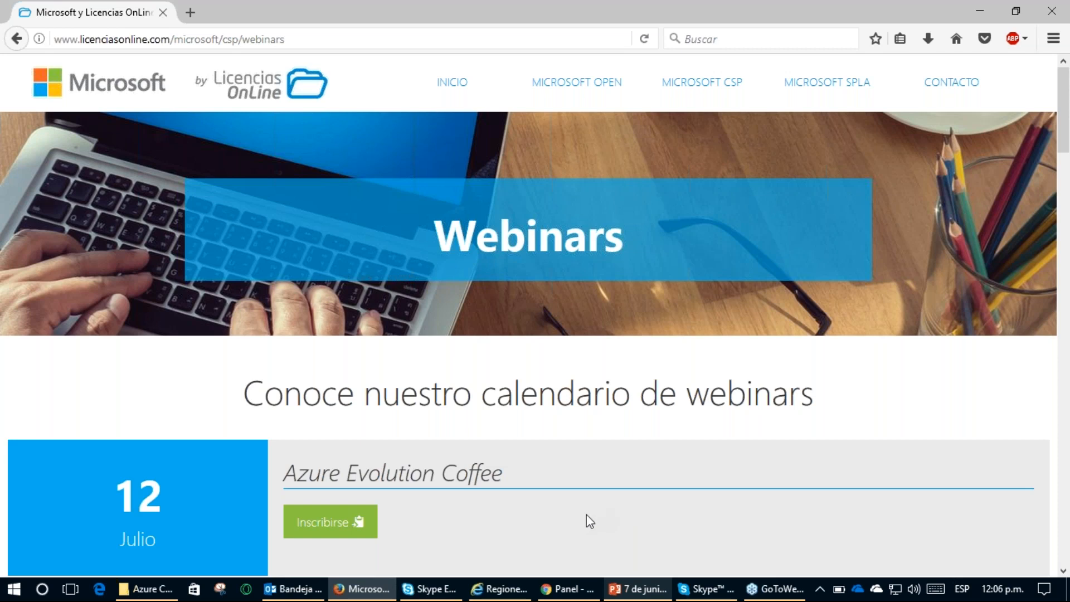
Step: Switch to Internet Explorer and show the Azure pricing calculator with its featured products
click(494, 592)
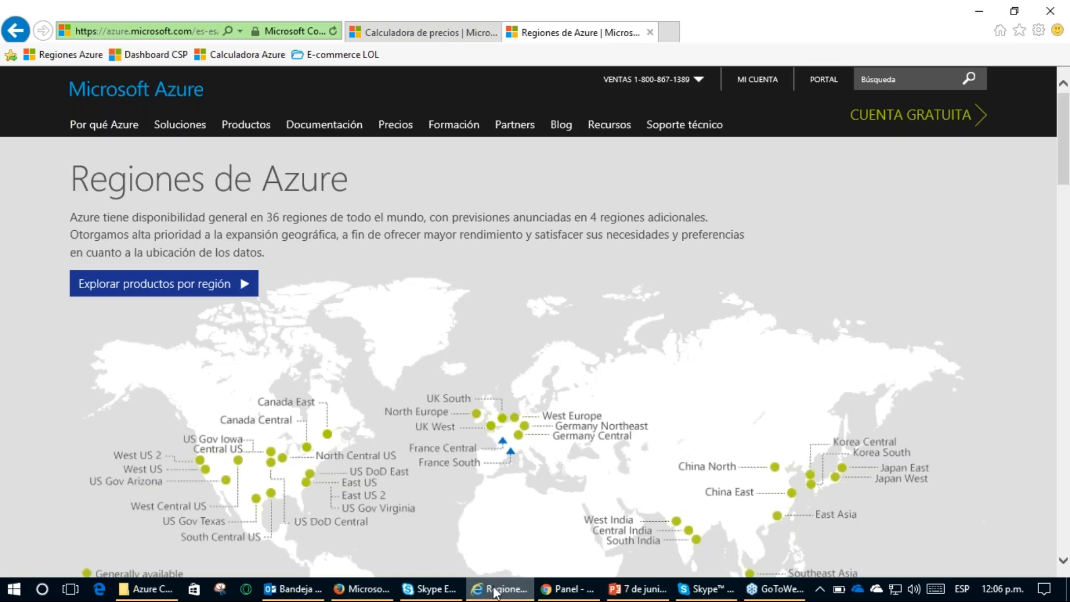
click(448, 34)
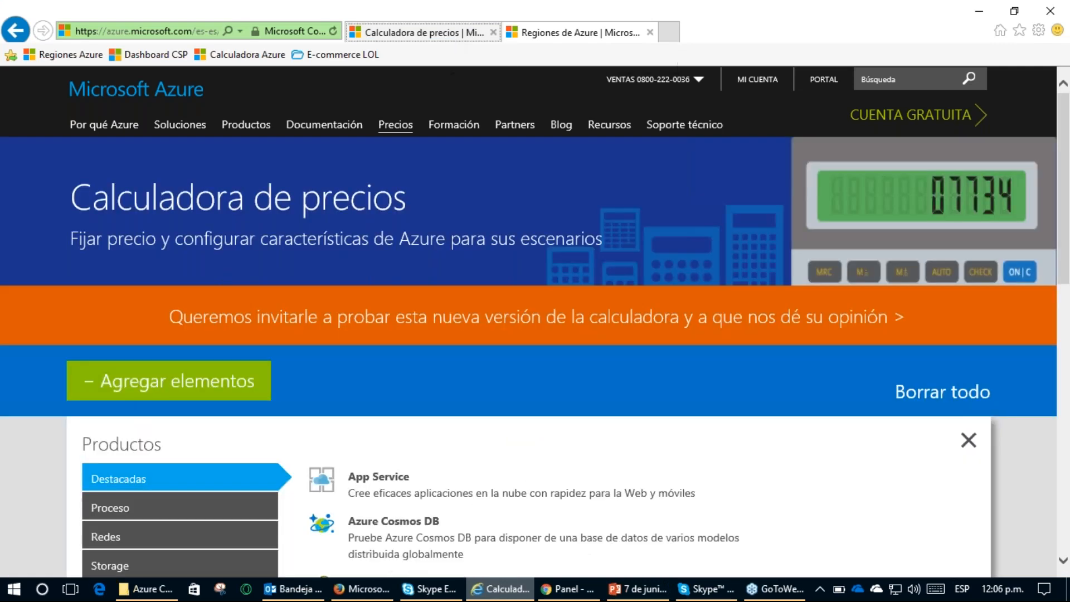
scroll(516, 317, down, 1)
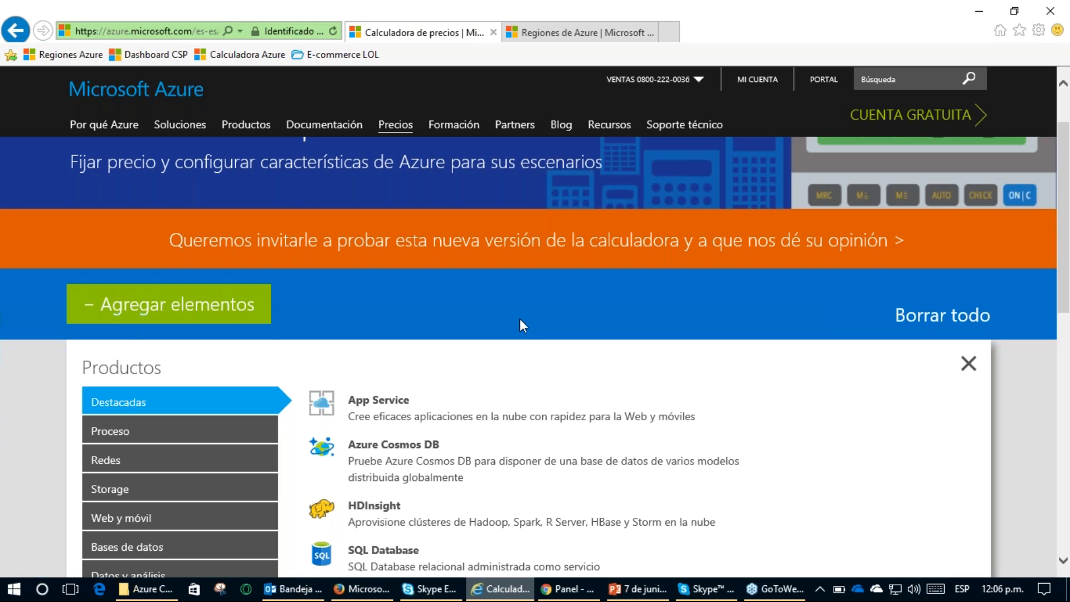
scroll(520, 319, down, 2)
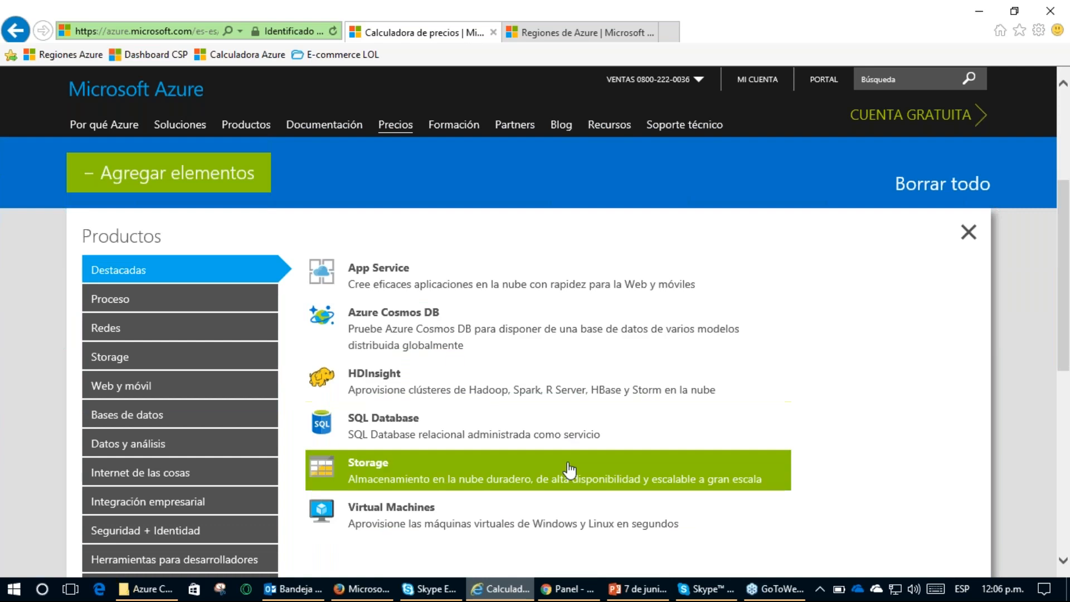
scroll(568, 467, up, 3)
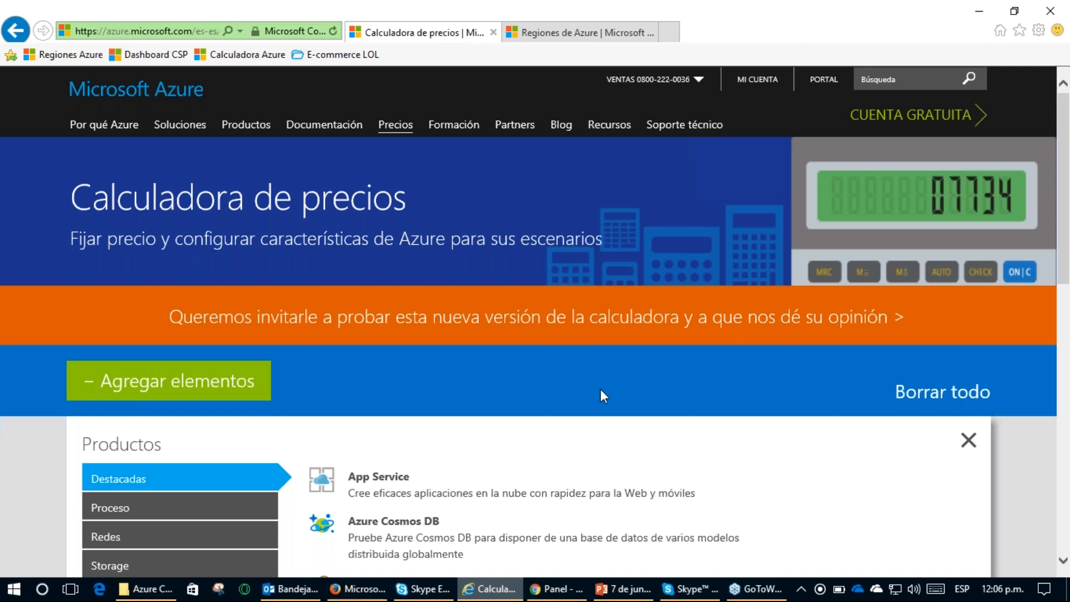
Step: Mark the Destacadas category and the product categories below it with red pen strokes, and clear the marks
scroll(600, 389, down, 2)
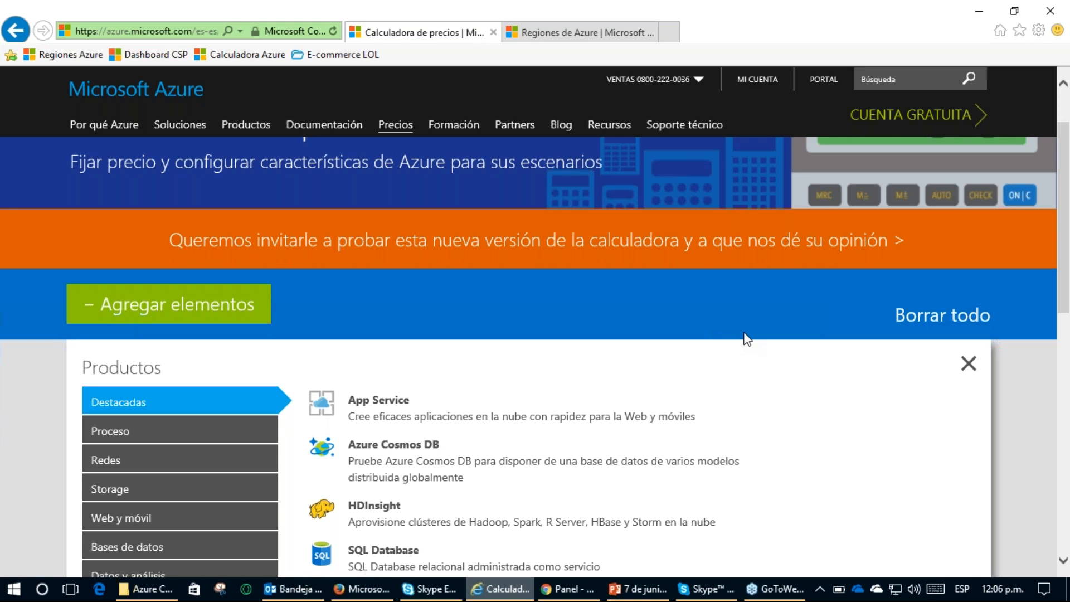
scroll(743, 332, down, 1)
scroll(886, 402, down, 1)
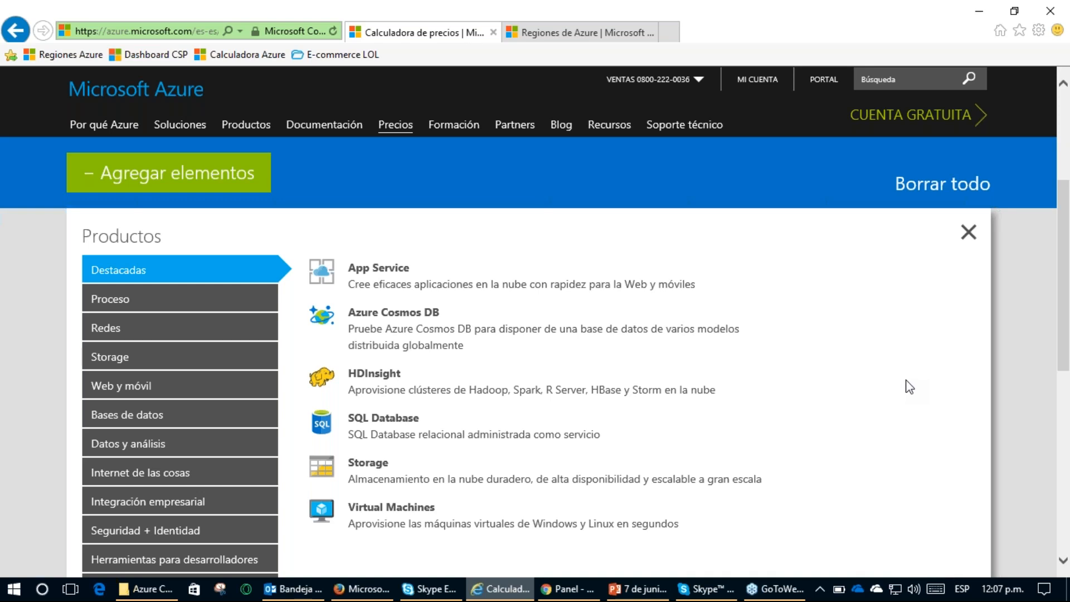
scroll(908, 386, down, 2)
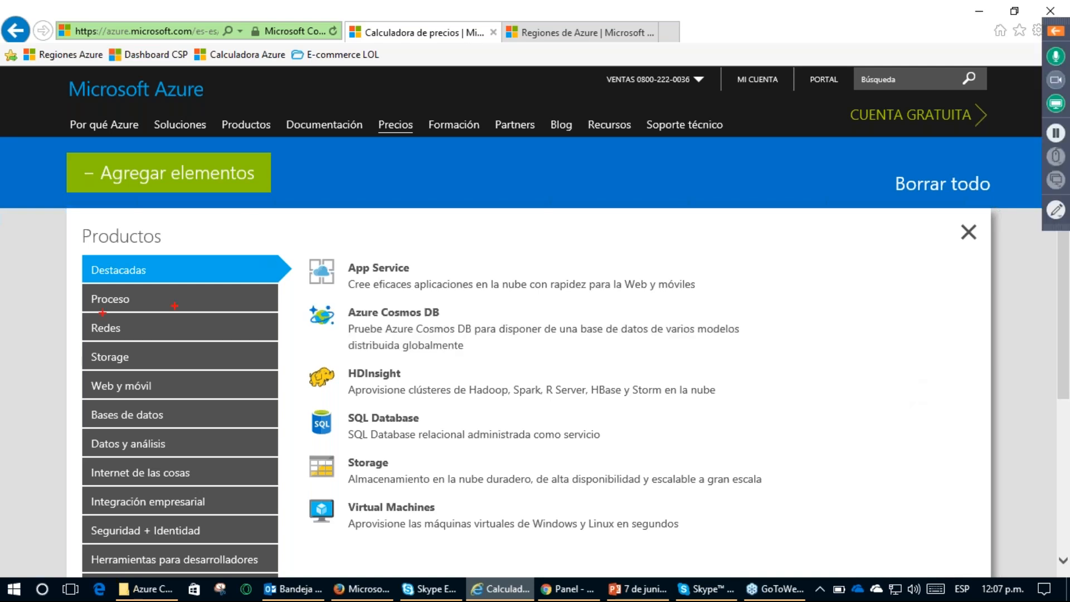
drag(89, 251, 90, 280)
mouse_move(147, 256)
mouse_down()
mouse_move(152, 273)
mouse_move(220, 292)
mouse_move(239, 444)
mouse_up()
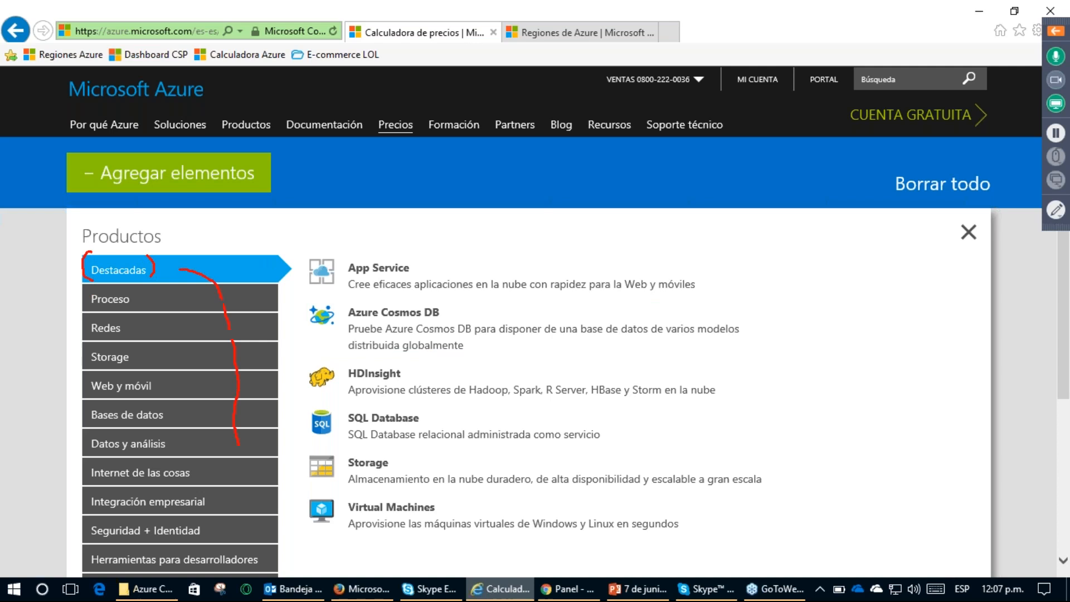
mouse_move(273, 510)
mouse_down()
mouse_move(304, 513)
mouse_move(293, 525)
mouse_up()
key(Escape)
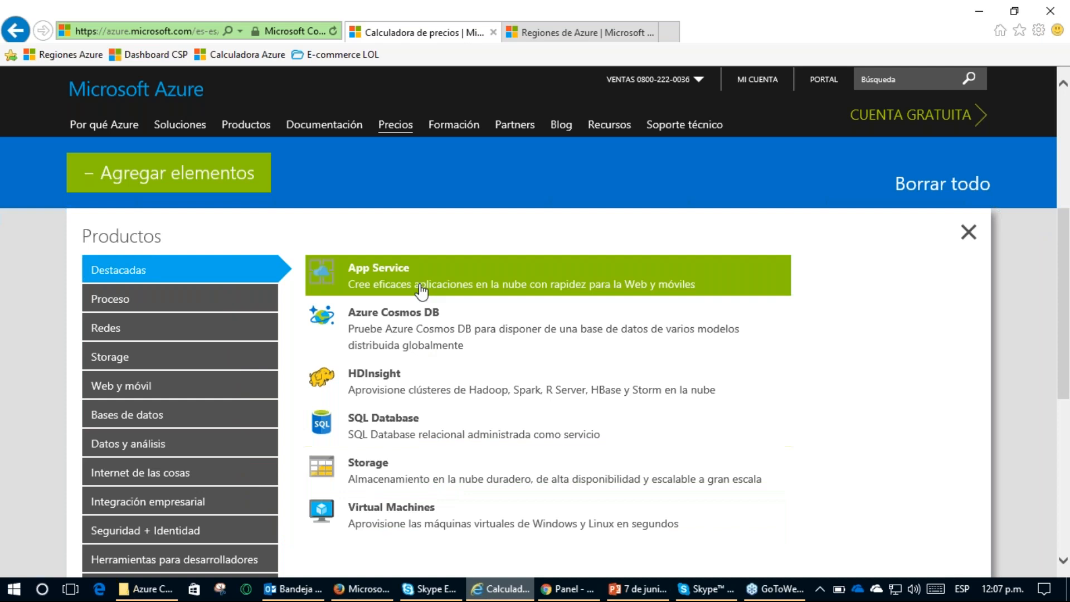
Step: Add two Virtual Machines items to the estimate and close the product list
click(469, 522)
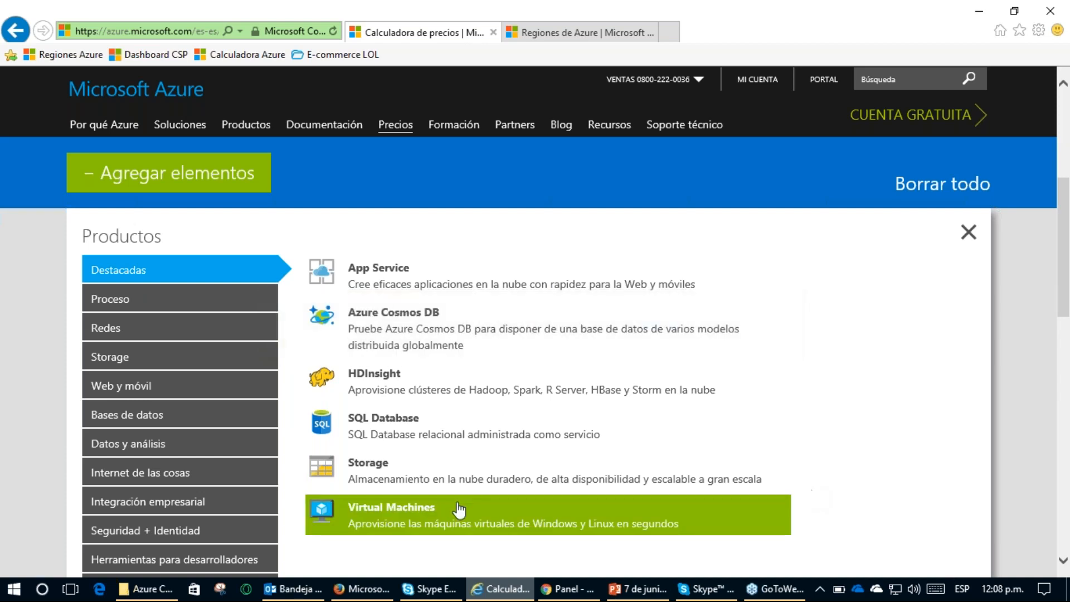
click(968, 232)
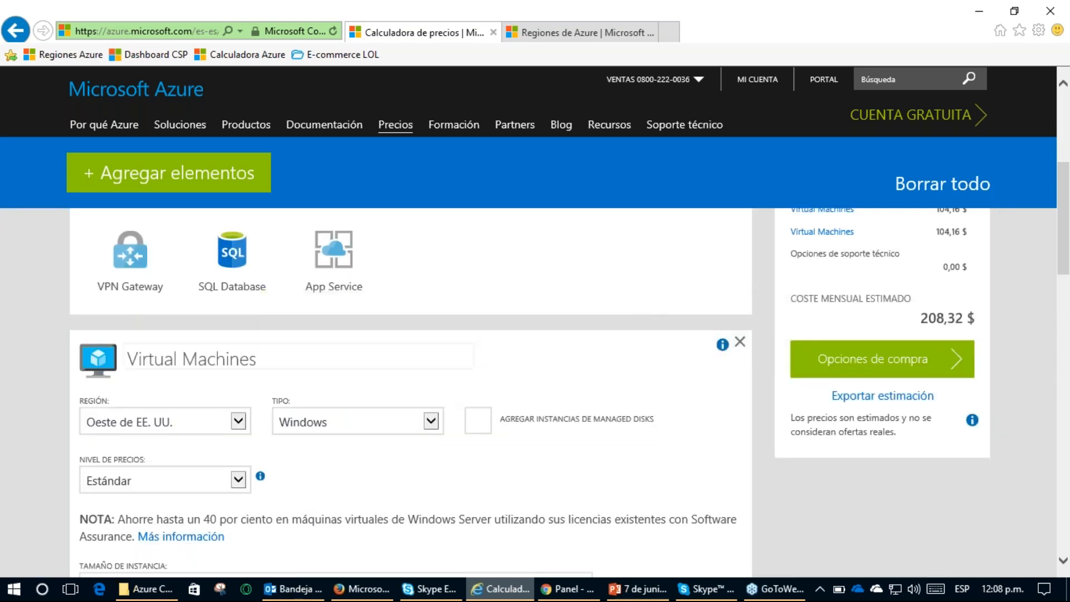
click(412, 357)
Step: Examine the Virtual Machines settings, including region, type, price tier, instance size and monthly hours
scroll(412, 358, down, 1)
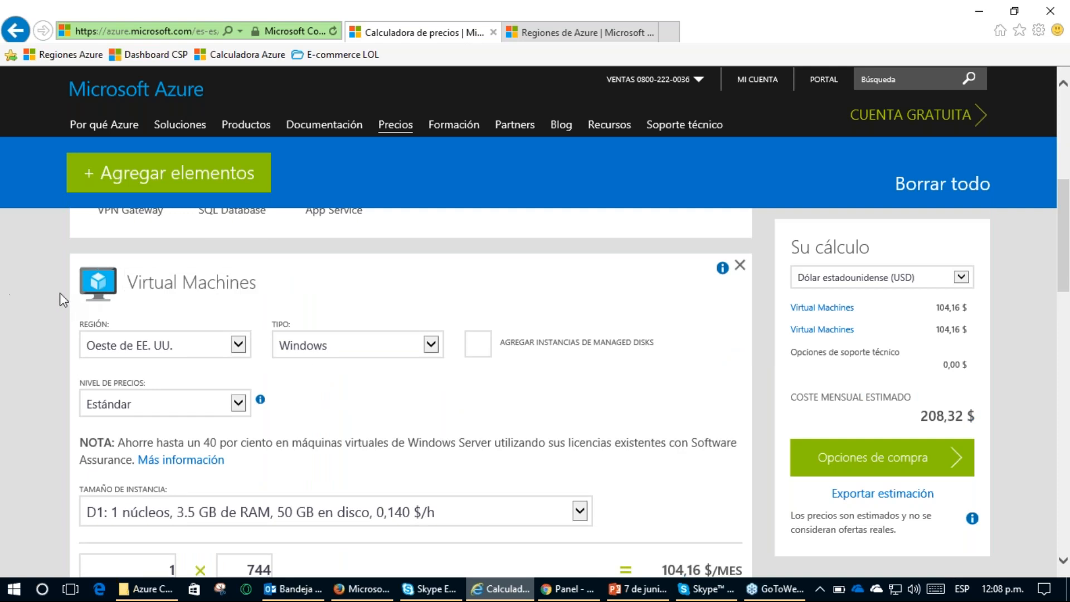
scroll(55, 293, down, 3)
scroll(54, 305, down, 4)
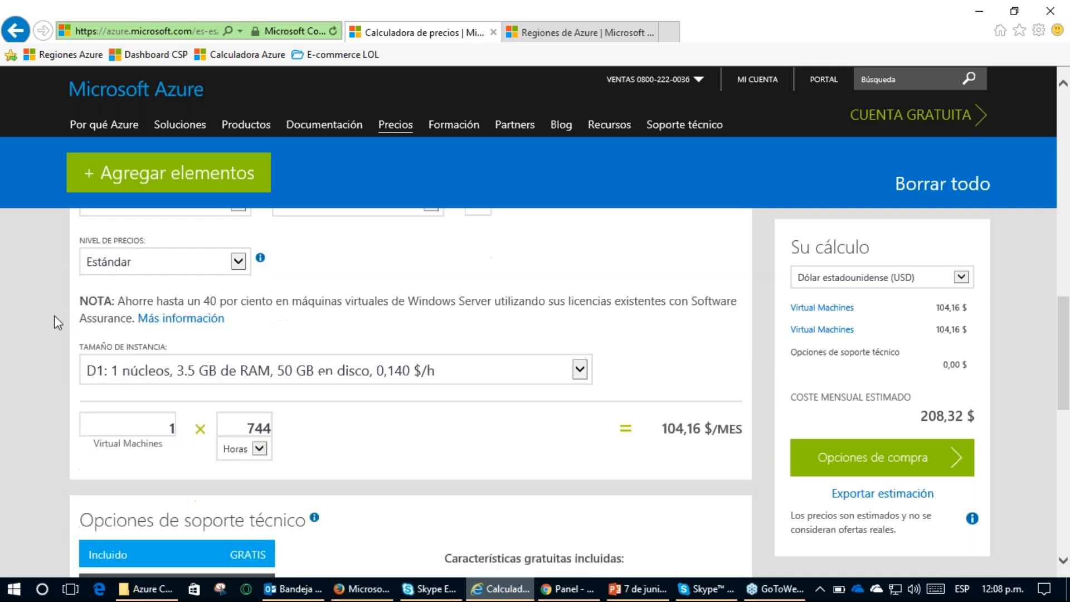
scroll(57, 322, up, 2)
scroll(58, 322, up, 6)
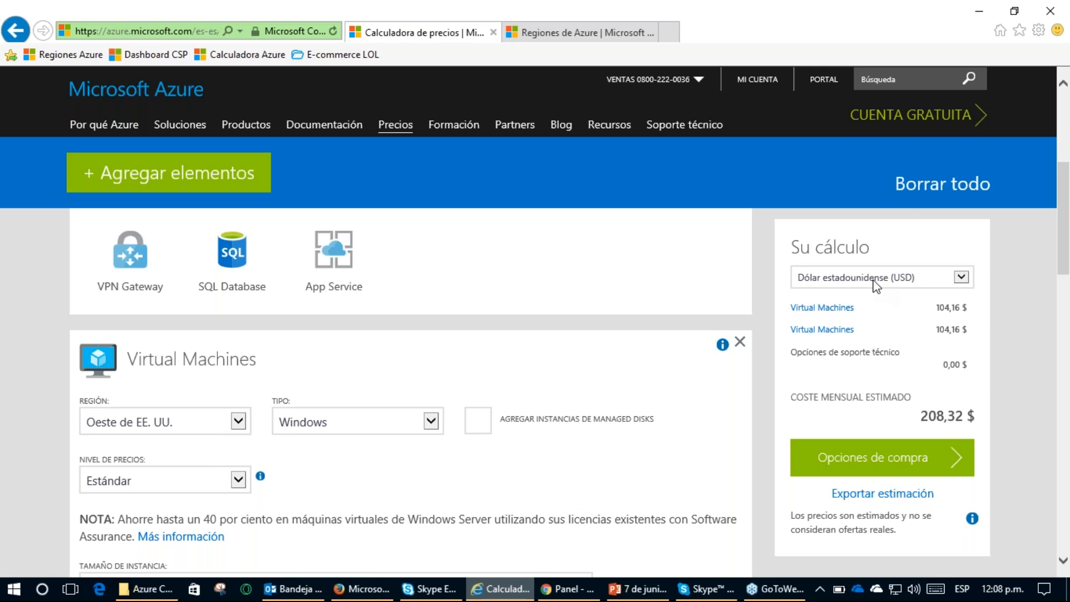
Step: Highlight the estimated monthly cost and circle the Exportar estimación link with the drawing pen, clearing both marks
drag(923, 422, 984, 423)
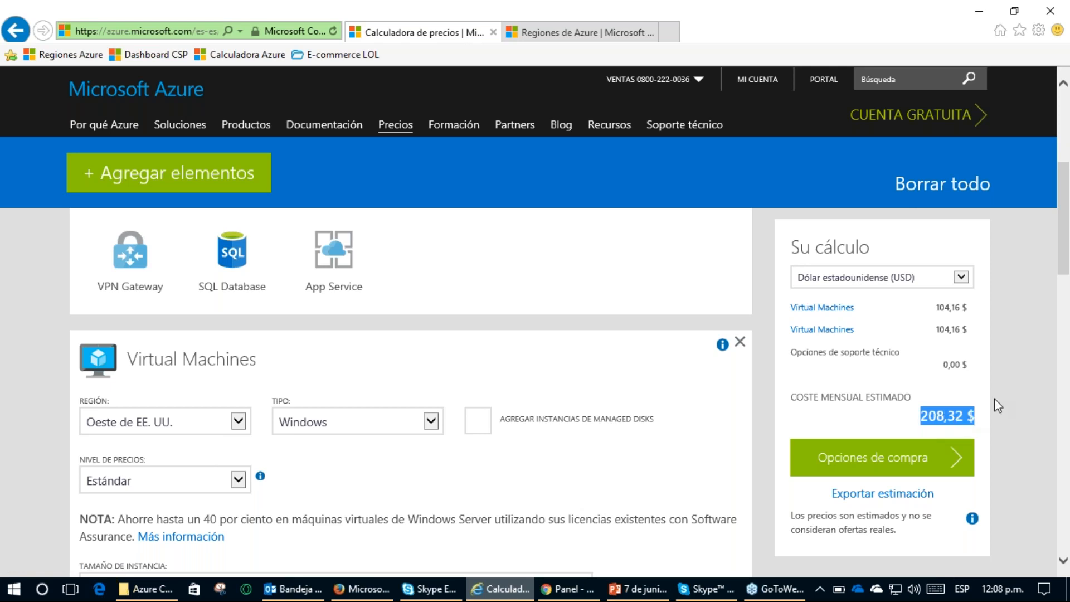
click(1013, 397)
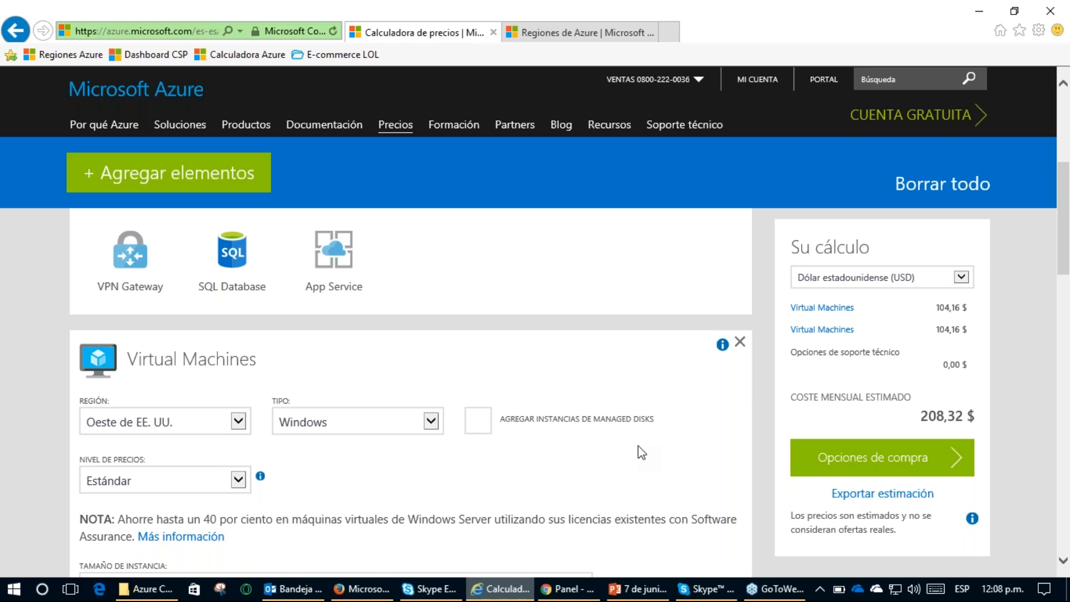
key(ctrl+alt+d)
mouse_move(870, 481)
mouse_down()
mouse_move(836, 481)
mouse_move(839, 511)
mouse_move(916, 509)
mouse_move(934, 491)
mouse_move(853, 479)
mouse_up()
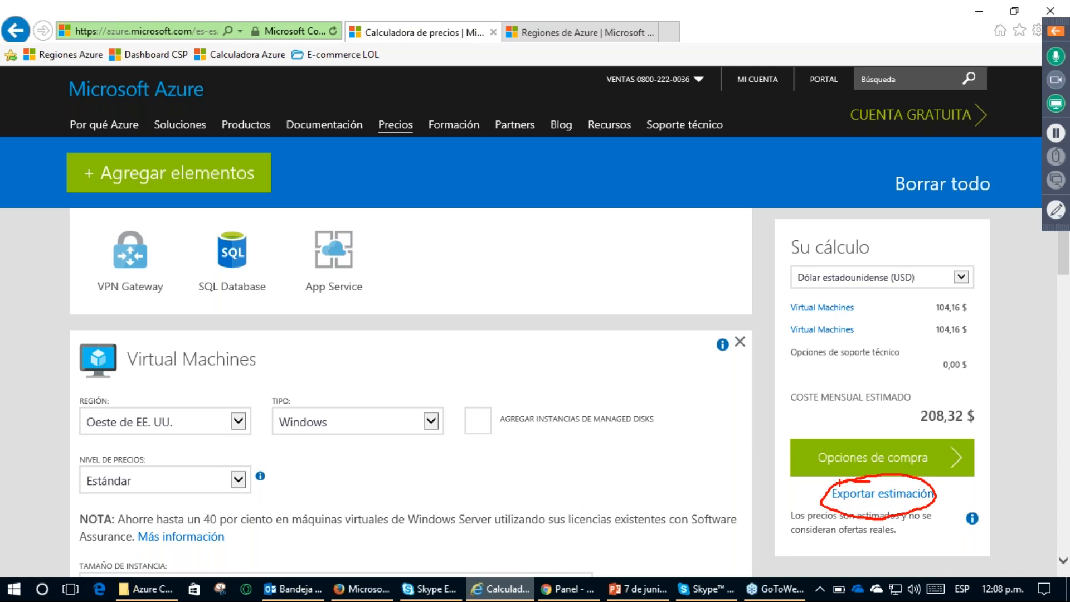
key(Escape)
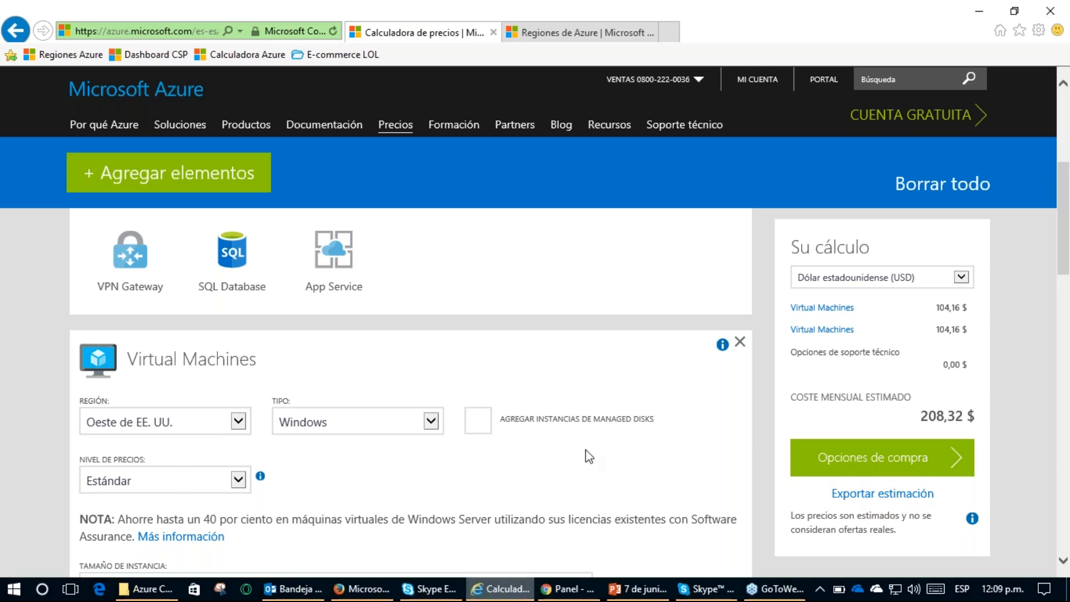
Step: Show the Azure regions page and circle Brazil South on the world map with the drawing pen
scroll(66, 401, up, 1)
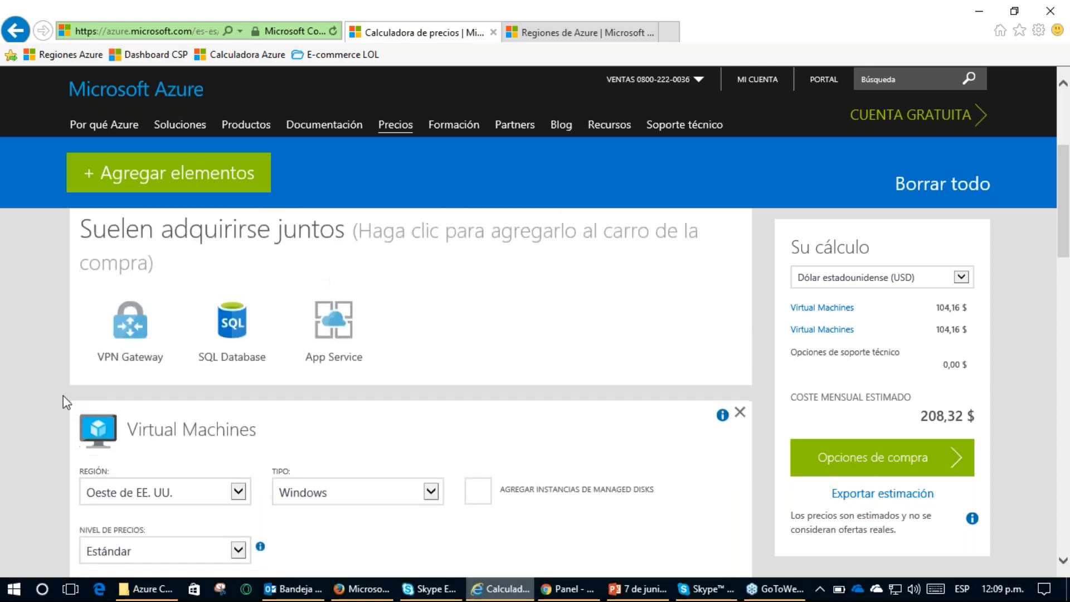
scroll(63, 397, down, 2)
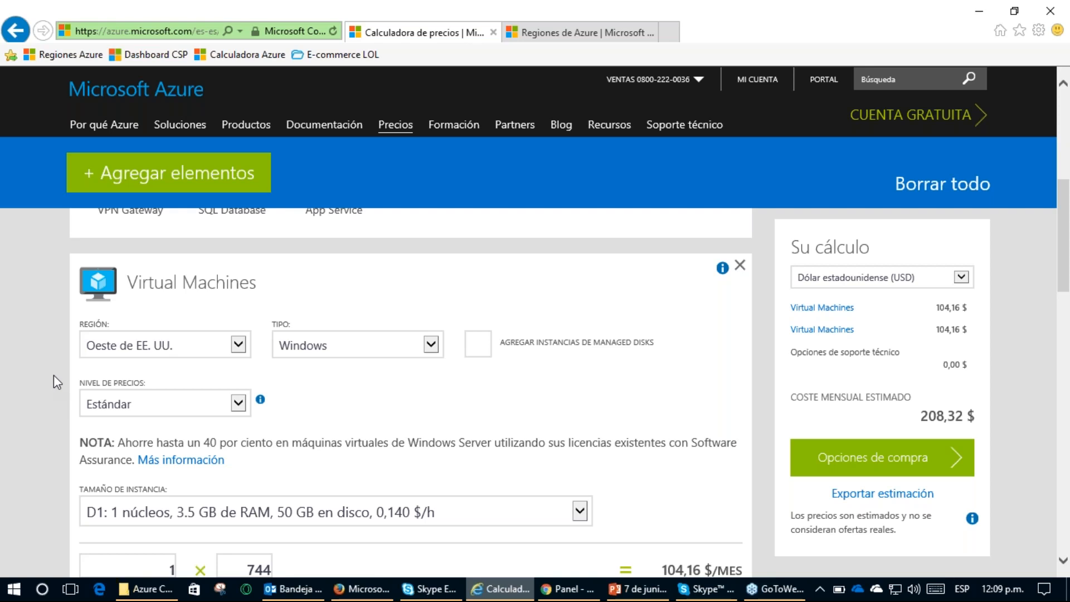
click(574, 33)
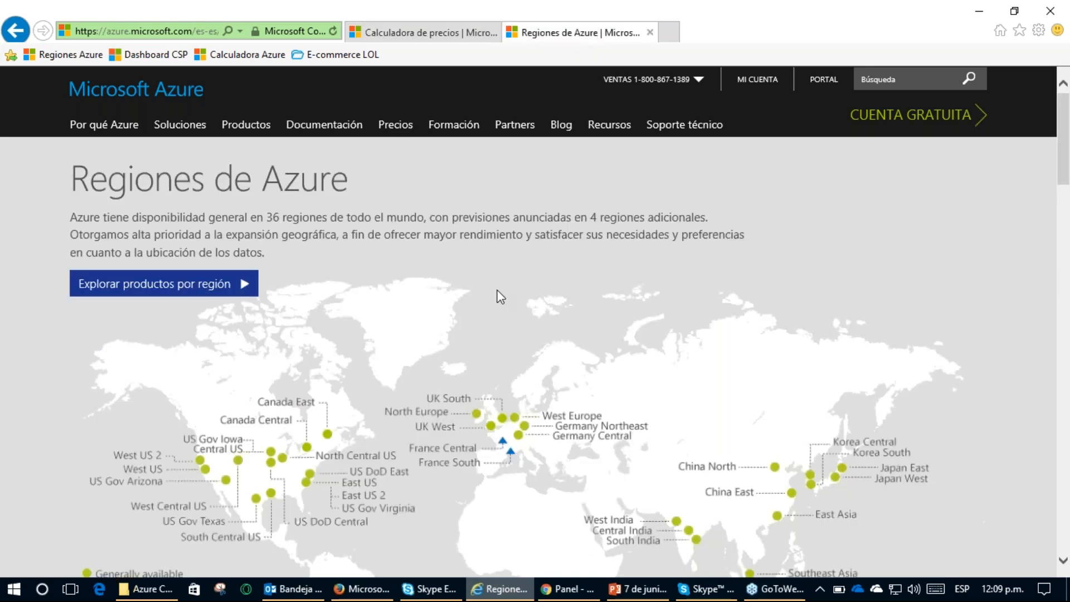
scroll(504, 312, down, 1)
scroll(746, 162, up, 2)
scroll(761, 361, down, 3)
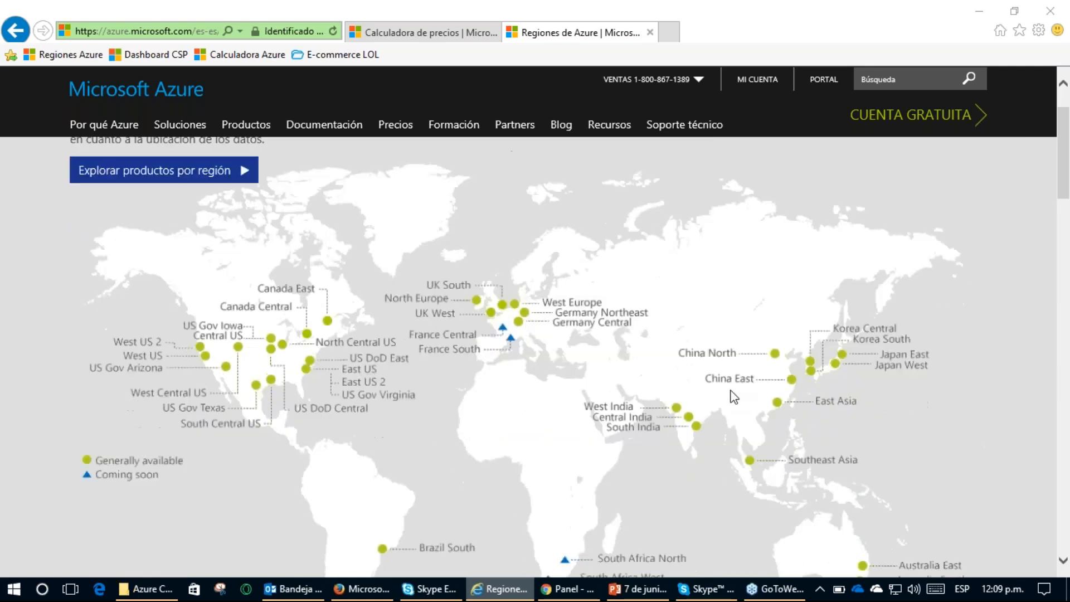
scroll(451, 406, down, 2)
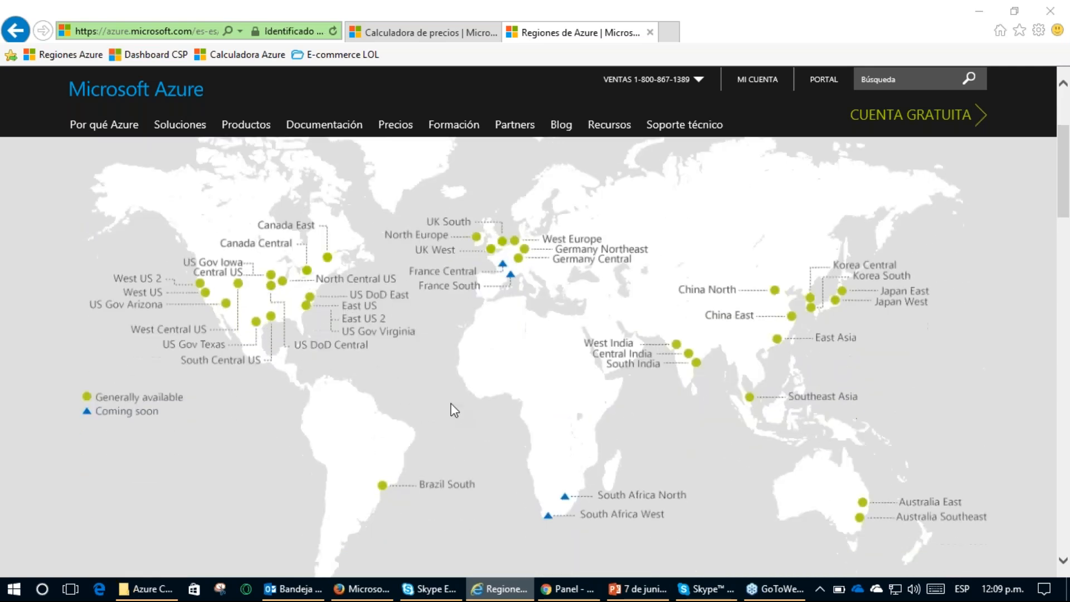
mouse_move(384, 410)
mouse_down()
mouse_move(362, 449)
mouse_move(351, 397)
mouse_move(346, 435)
mouse_up()
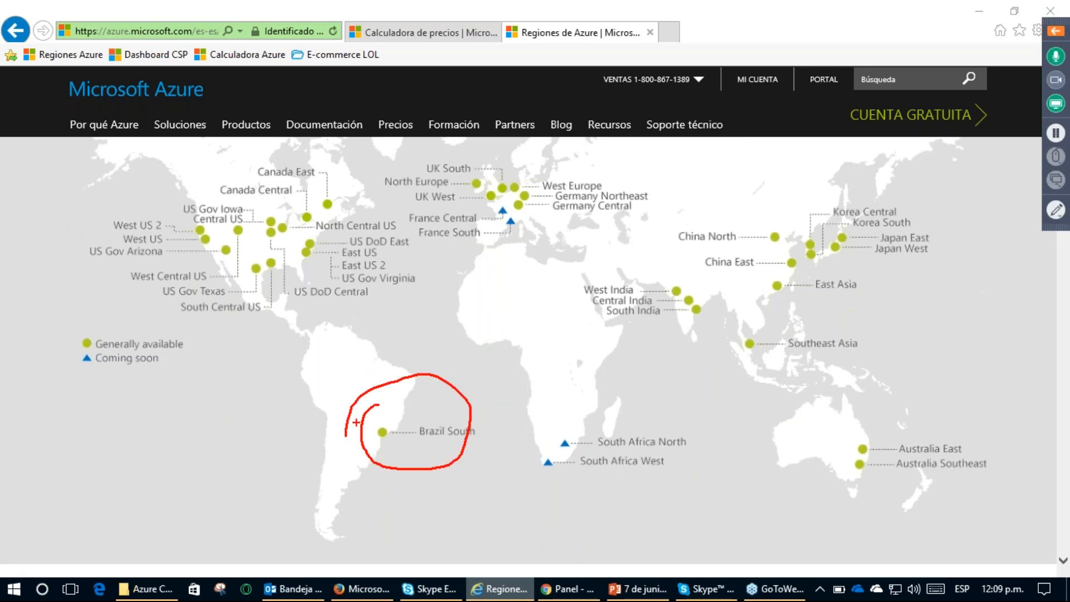
Step: Circle the Australian regions and mark the eastern US regions on the world map with the drawing pen
mouse_move(879, 417)
mouse_down()
mouse_move(837, 446)
mouse_move(855, 409)
mouse_up()
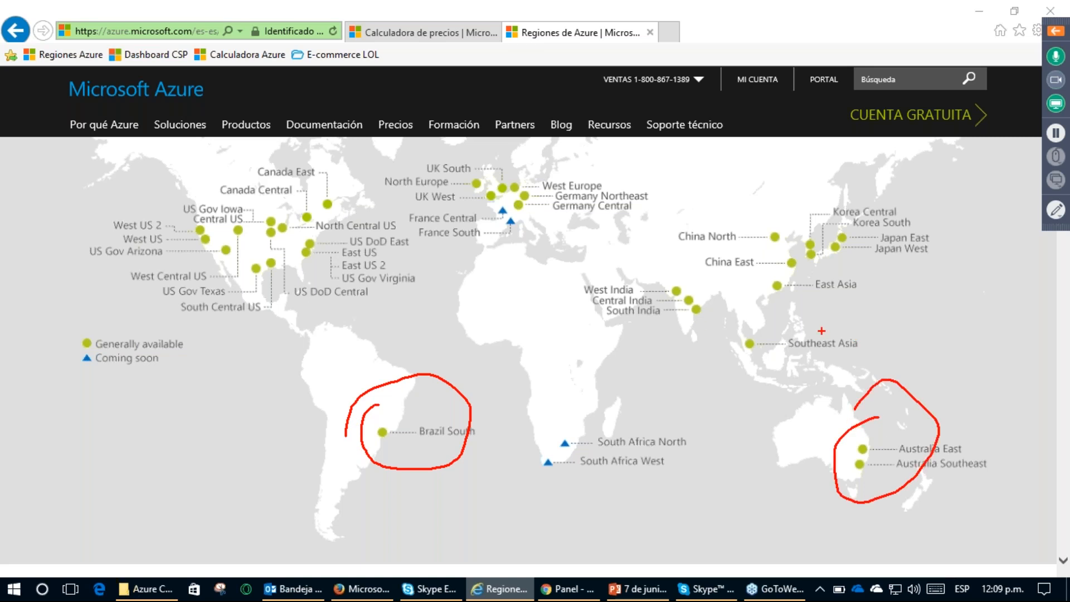
mouse_move(313, 236)
mouse_down()
mouse_move(329, 234)
mouse_move(302, 251)
mouse_up()
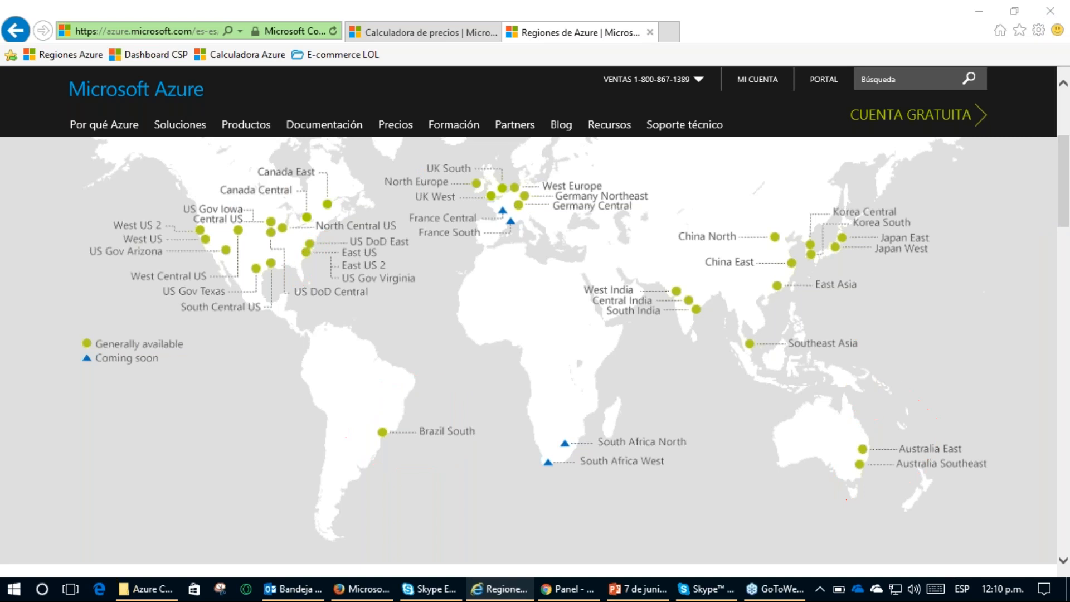
Step: Mark Explorar productos por región with the drawing pen, clear the marks and open the products-by-region page
scroll(380, 376, up, 4)
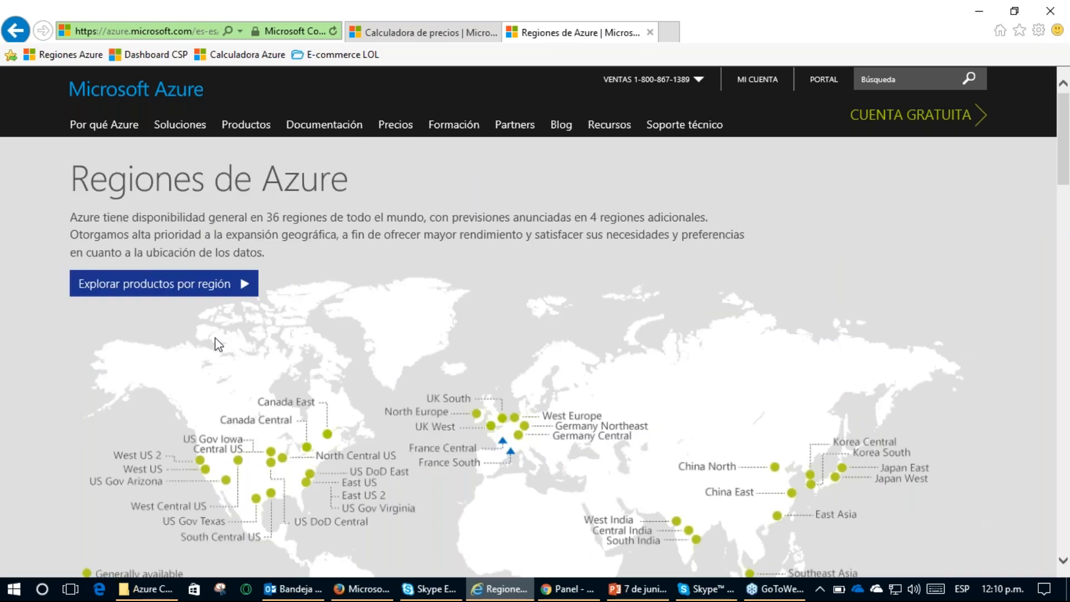
mouse_move(59, 265)
mouse_down()
mouse_move(123, 234)
mouse_move(61, 322)
mouse_move(79, 323)
mouse_up()
mouse_move(253, 239)
mouse_down()
mouse_move(262, 248)
mouse_move(241, 331)
mouse_up()
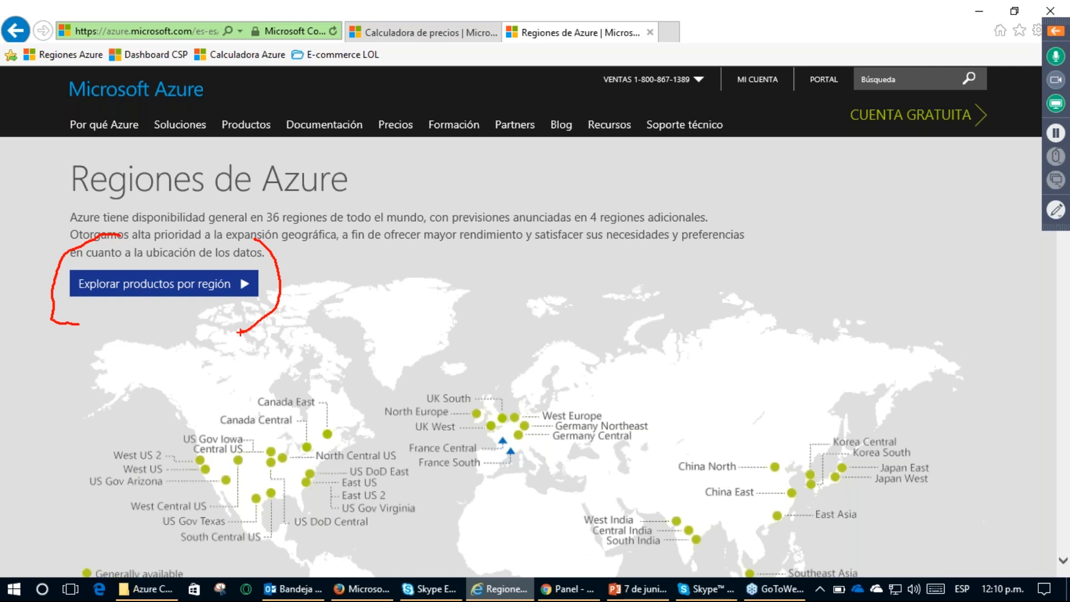
key(Escape)
click(189, 291)
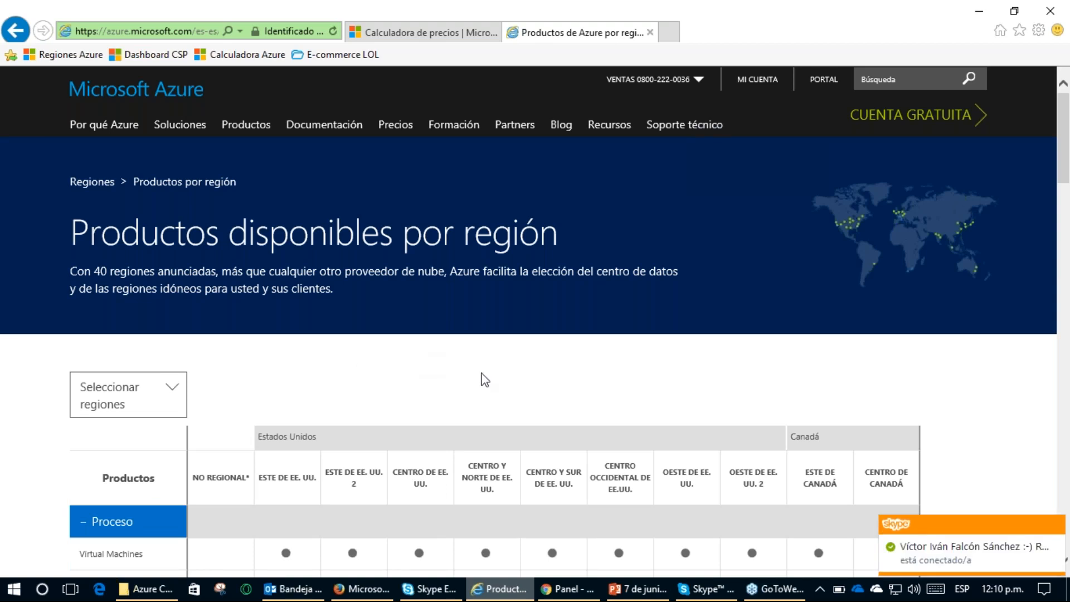
Step: Examine the availability of the Virtual Machines series by region in the Proceso section of the table
scroll(498, 393, down, 3)
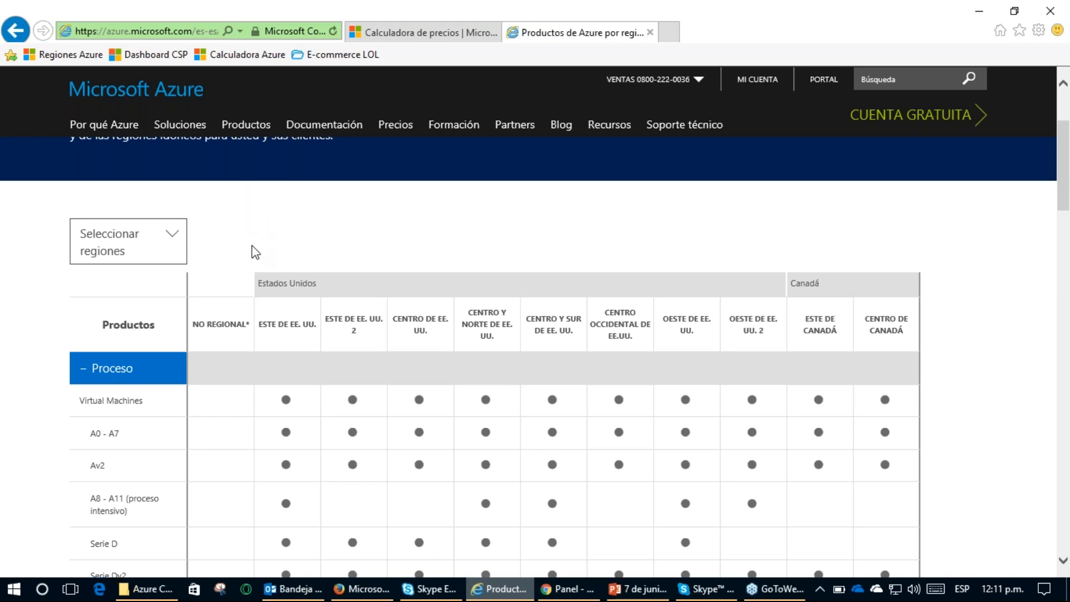
scroll(337, 315, down, 3)
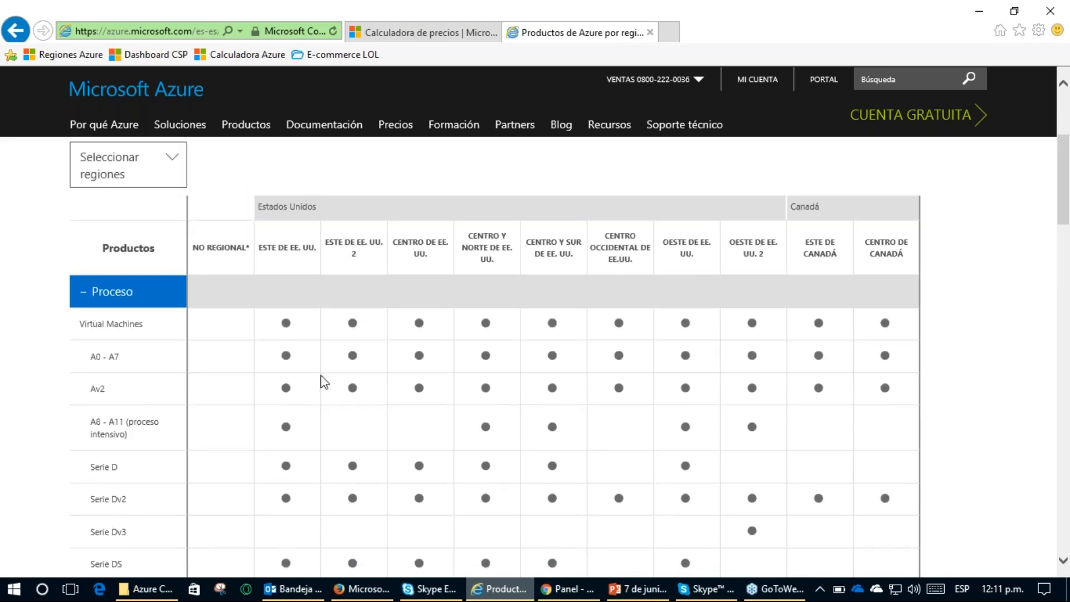
drag(87, 277, 156, 311)
click(286, 245)
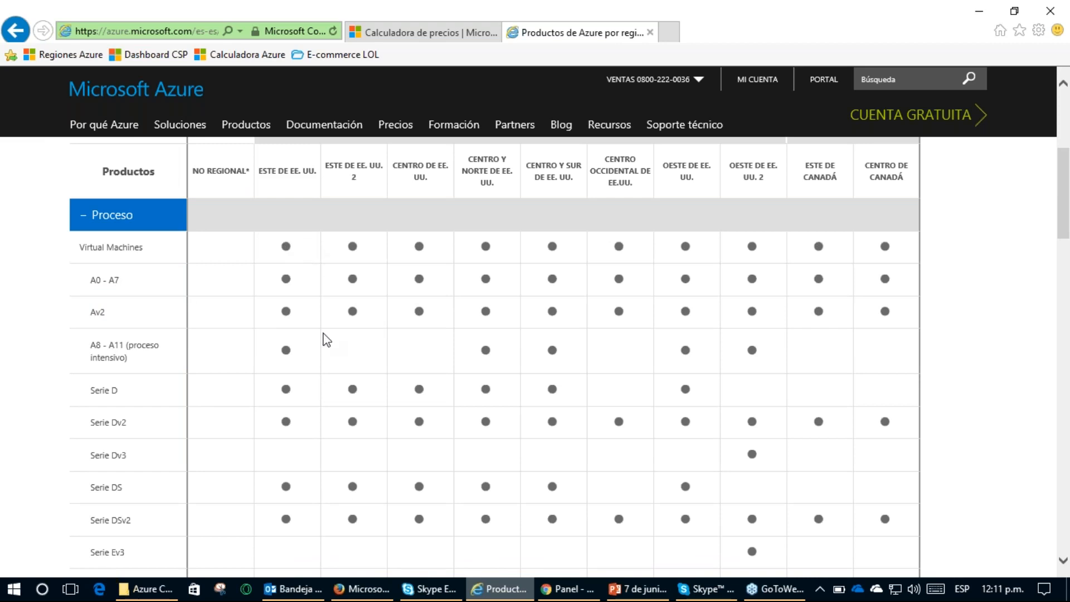
scroll(317, 357, down, 5)
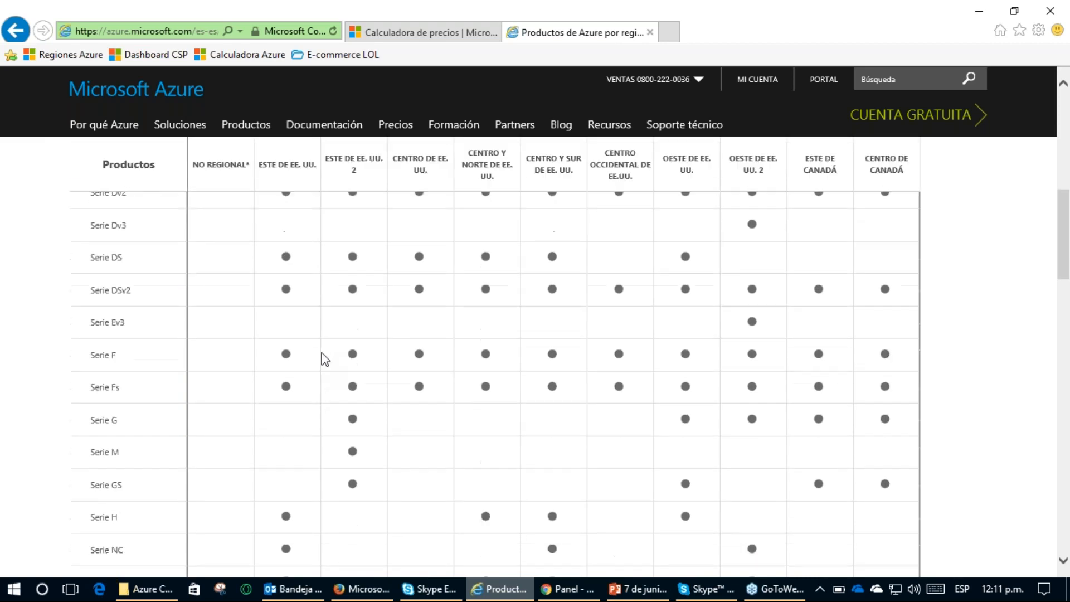
Step: Highlight Serie G and circle its availability cells for Este de EE. UU. 2 and Centro de EE. UU., clearing the pen marks
drag(91, 419, 124, 419)
key(ctrl+alt+d)
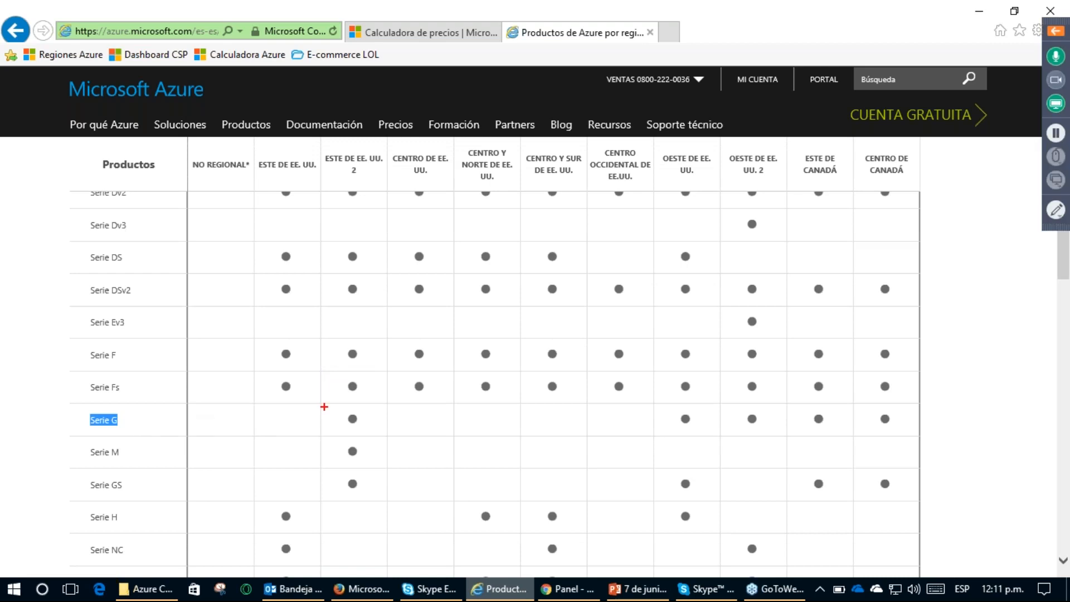
mouse_move(357, 401)
mouse_down()
mouse_move(351, 434)
mouse_move(360, 401)
mouse_up()
mouse_move(427, 409)
mouse_down()
mouse_move(407, 419)
mouse_move(434, 432)
mouse_move(423, 405)
mouse_move(409, 415)
mouse_up()
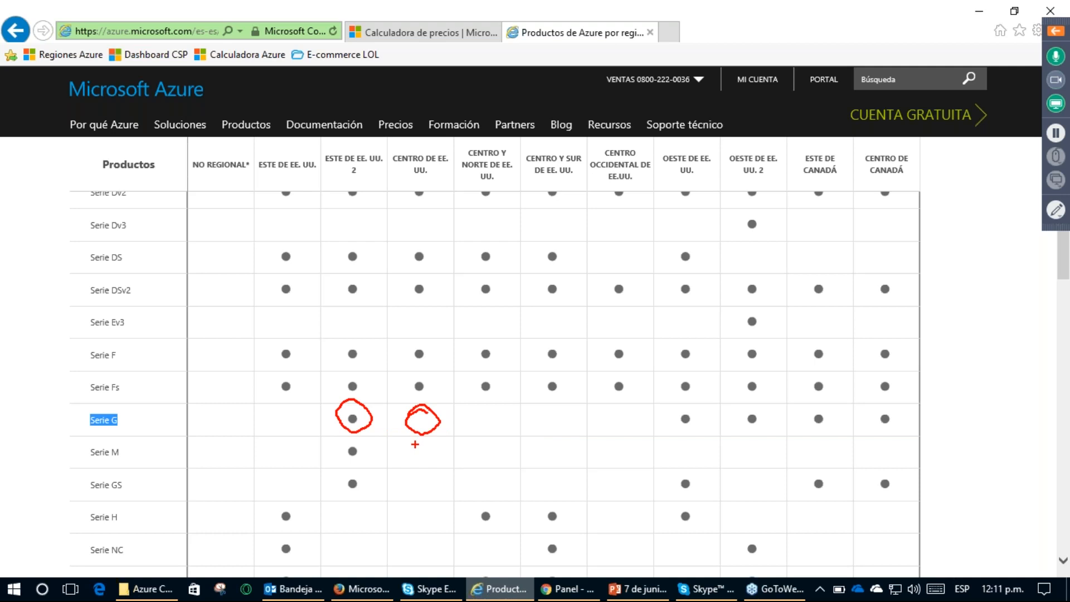
key(Escape)
scroll(317, 399, down, 4)
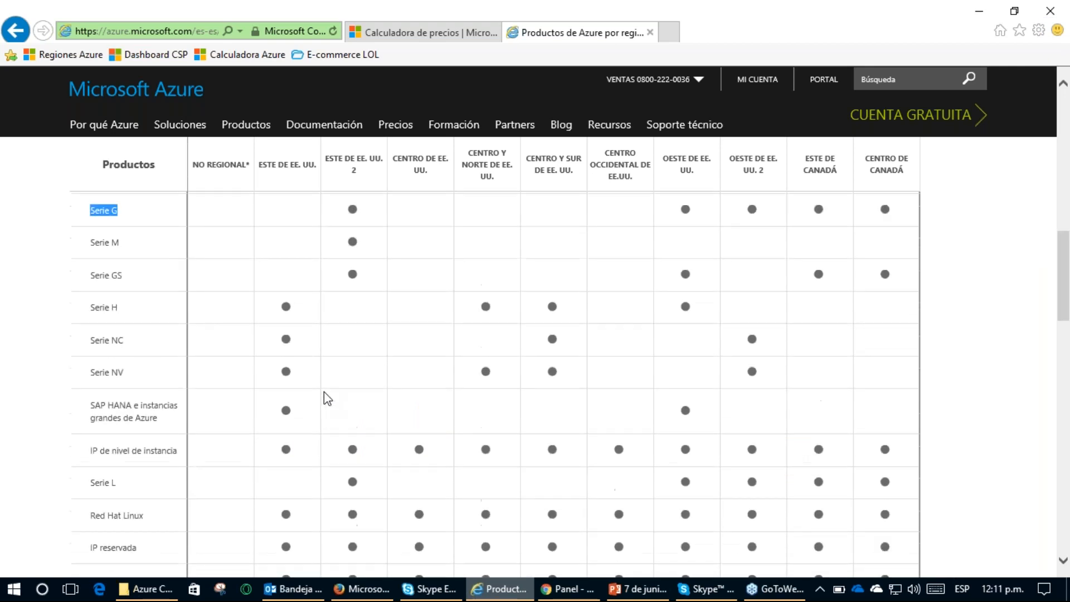
scroll(323, 392, up, 5)
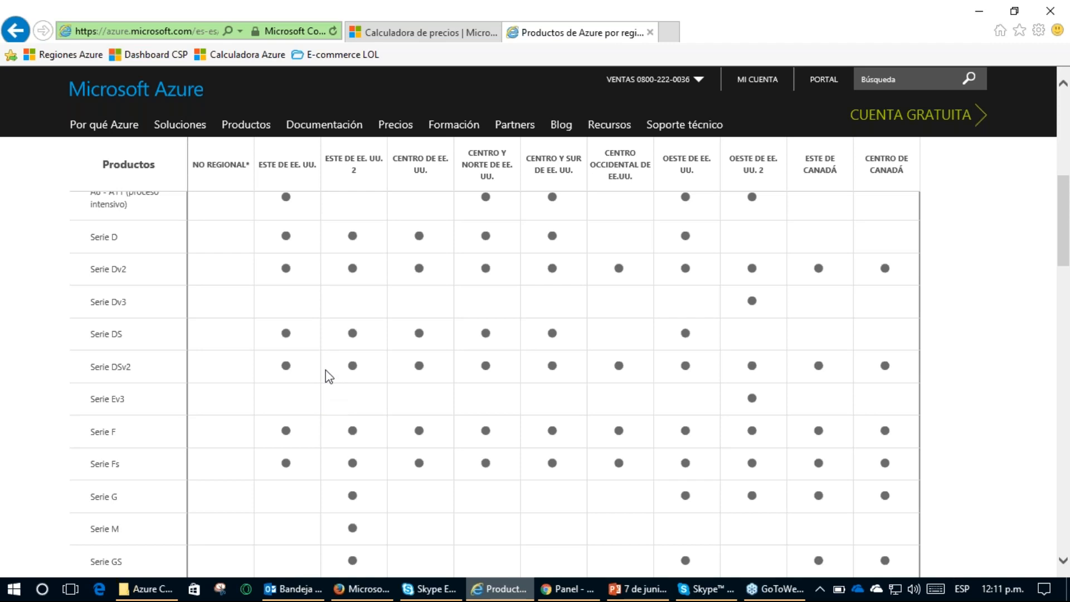
Step: Return to the pricing calculator and set the first virtual machine's region to Sur de Brasil
click(427, 33)
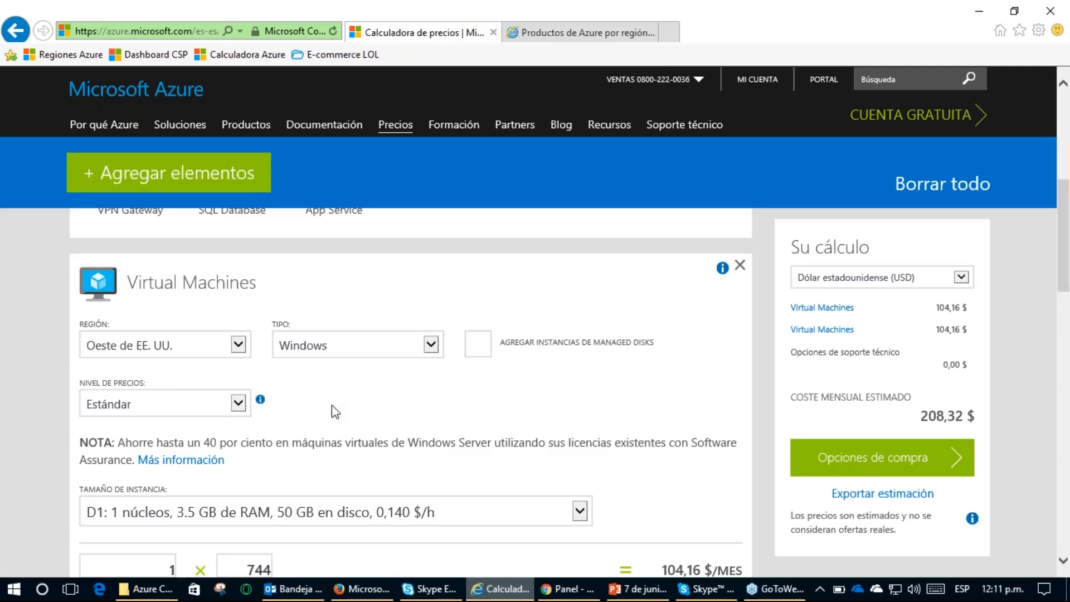
scroll(332, 404, down, 1)
scroll(332, 404, up, 1)
click(125, 348)
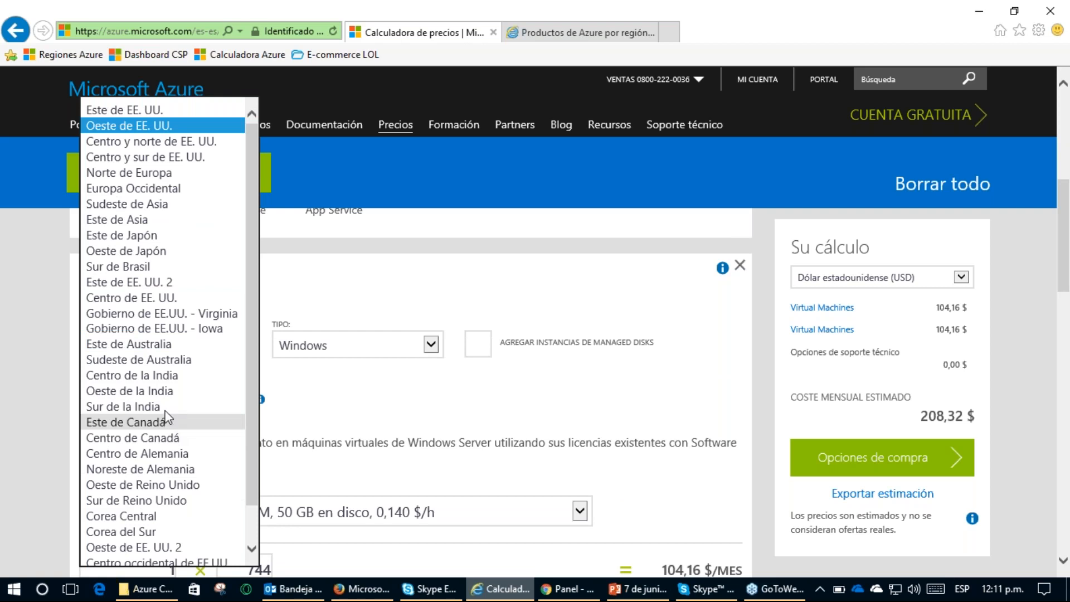
click(118, 267)
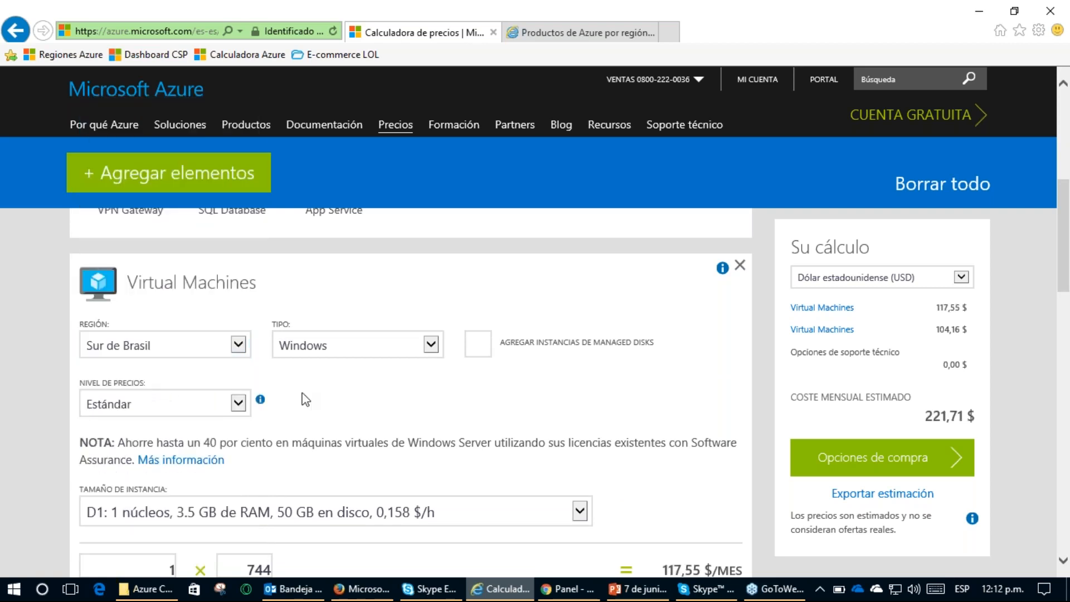
scroll(323, 398, down, 1)
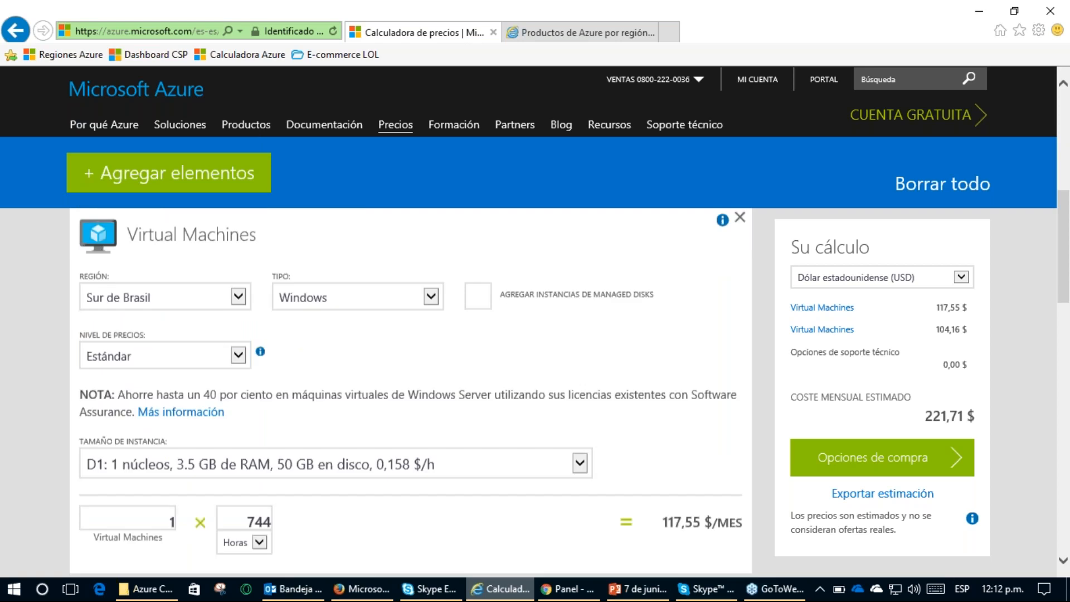
scroll(322, 390, up, 2)
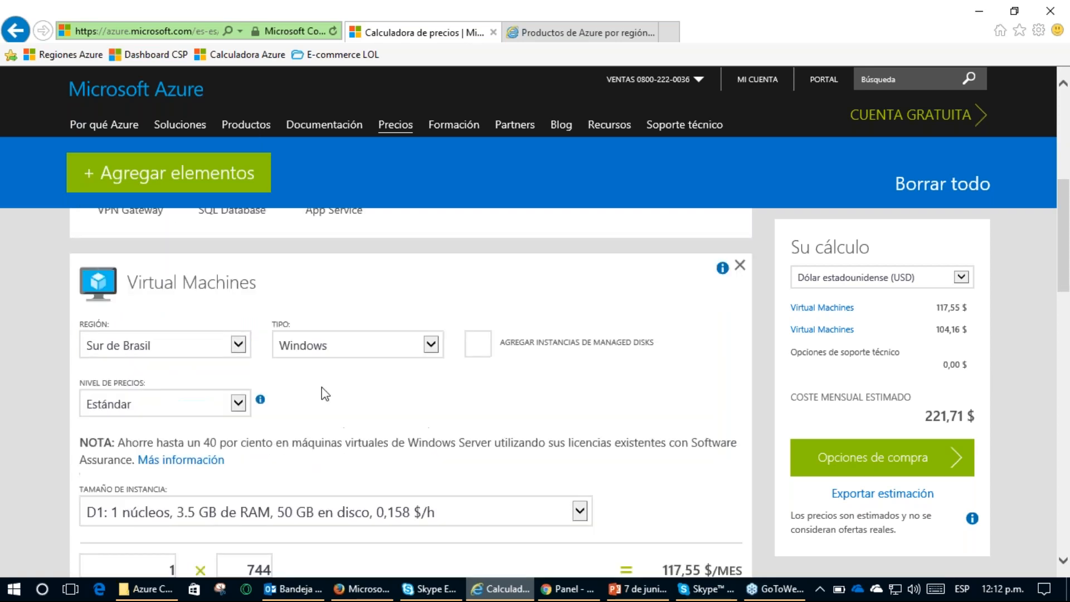
Step: Try SQL Server as the first virtual machine's type, highlight its monthly price, and set the type back to Windows
click(360, 352)
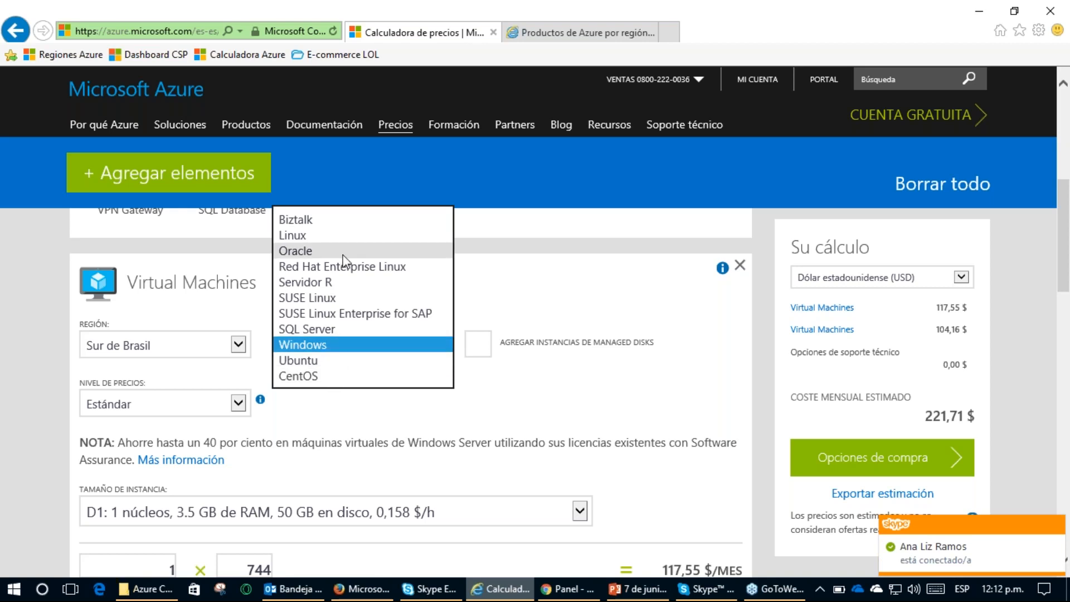
click(336, 330)
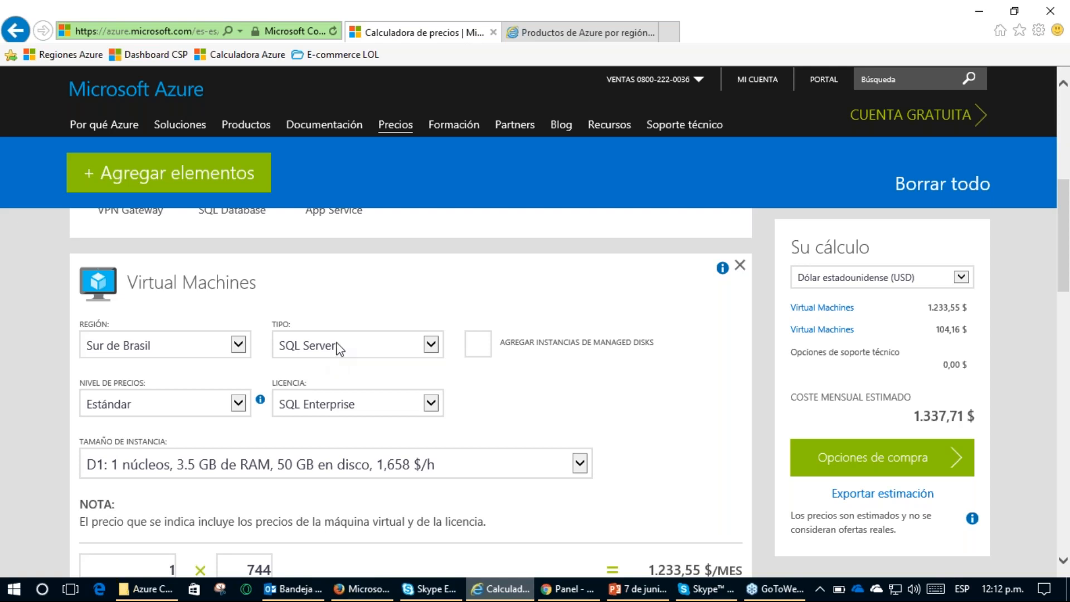
drag(648, 568, 716, 566)
click(496, 399)
click(430, 344)
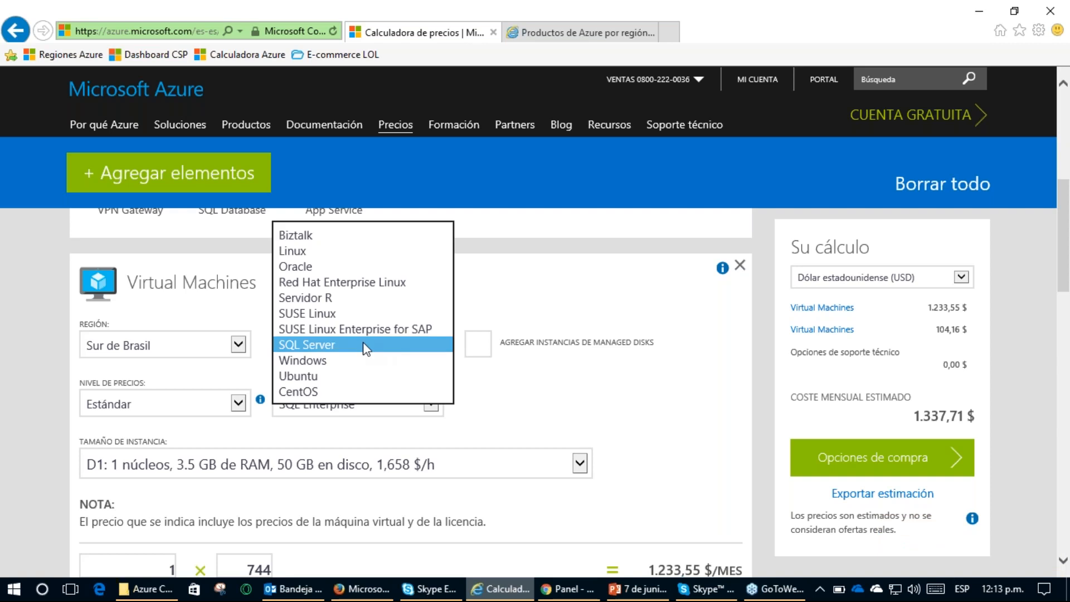
click(304, 360)
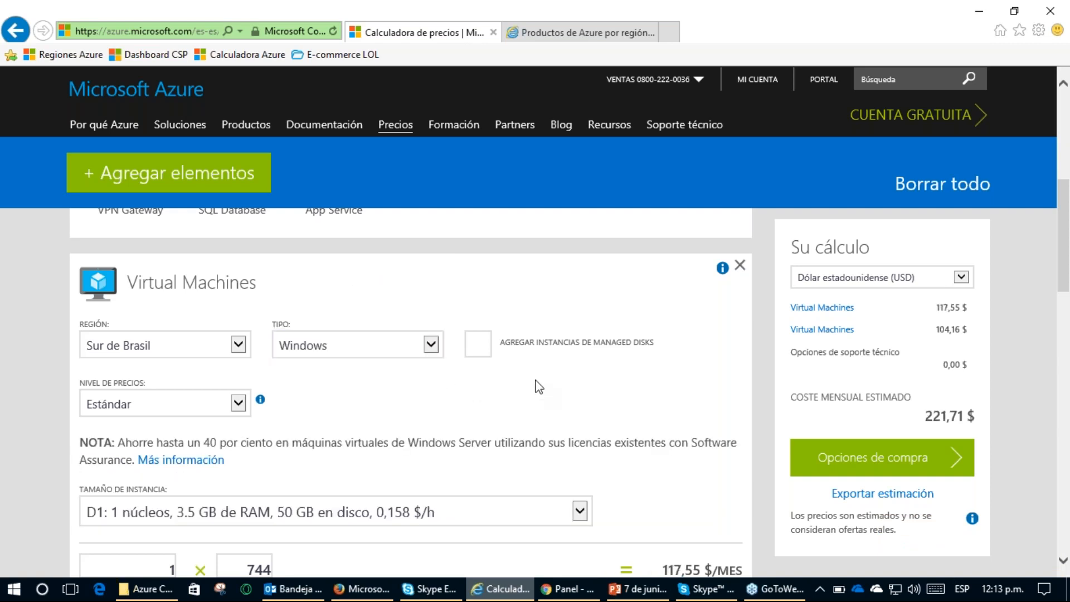
Step: Examine the price tier and instance size options of the first virtual machine without changing them
scroll(501, 390, down, 1)
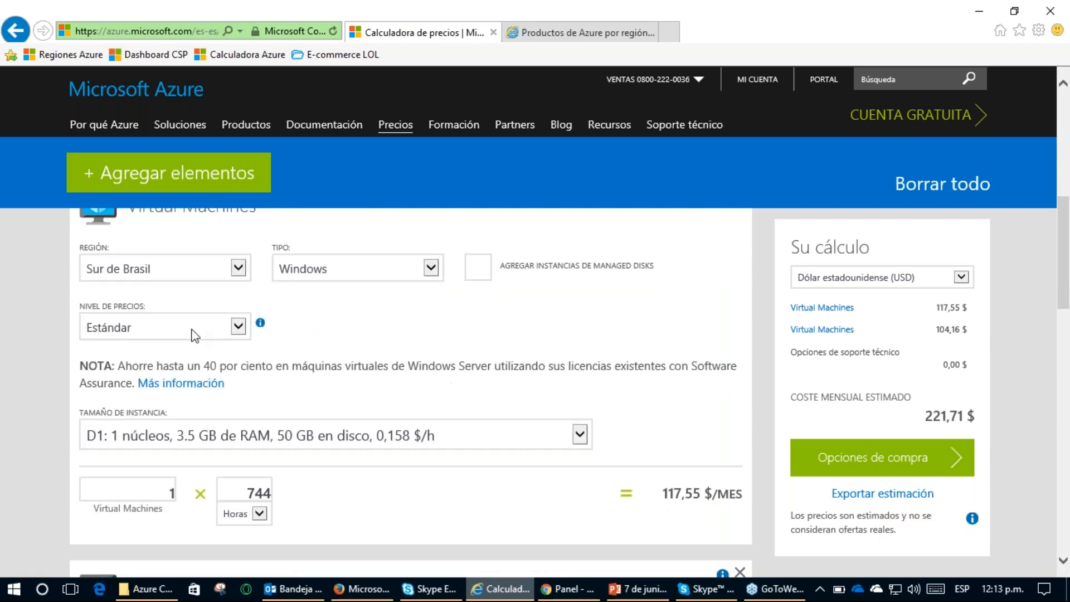
click(170, 334)
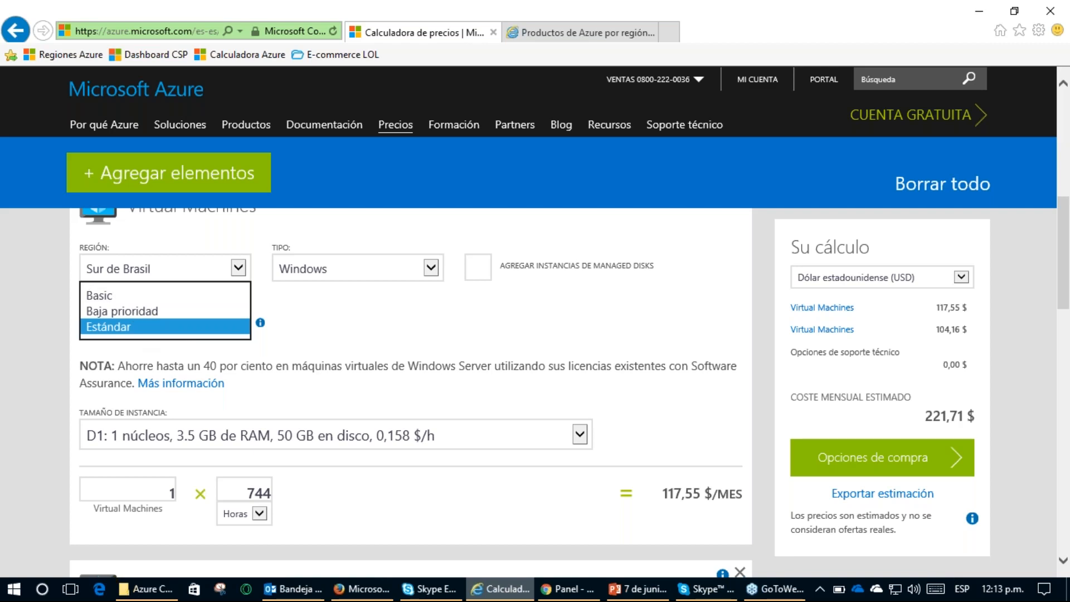
click(273, 363)
click(203, 434)
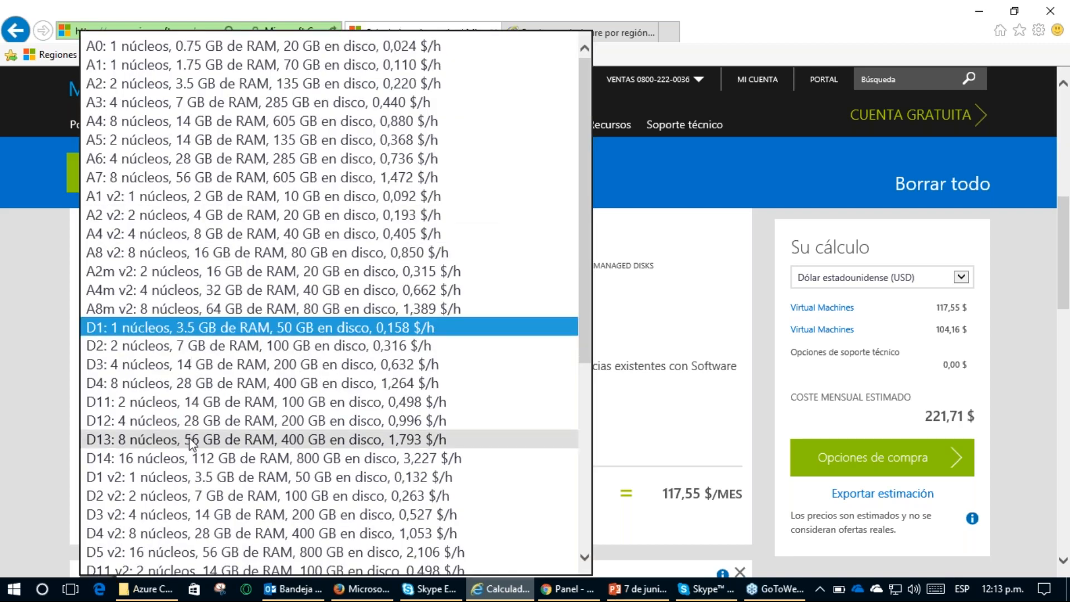
click(38, 394)
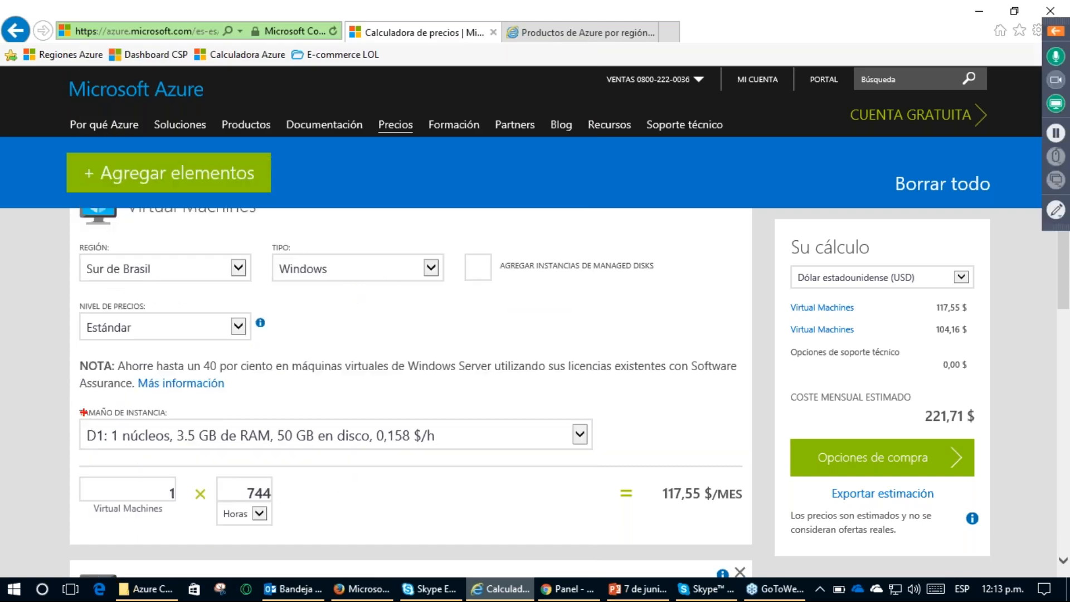
Step: Mark the instance size field, its RAM, cores and hourly price with the drawing pen, and clear the marks
mouse_move(87, 400)
mouse_down()
mouse_move(63, 427)
mouse_move(69, 454)
mouse_move(83, 452)
mouse_up()
drag(175, 444, 271, 452)
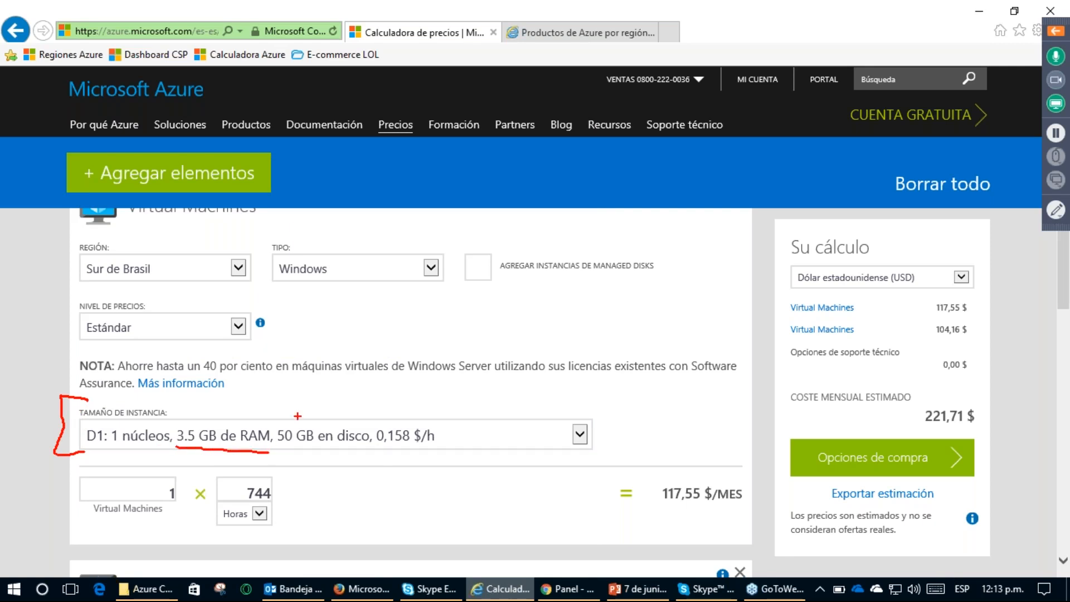
drag(119, 422, 169, 423)
mouse_move(384, 414)
mouse_down()
mouse_move(370, 432)
mouse_move(379, 449)
mouse_up()
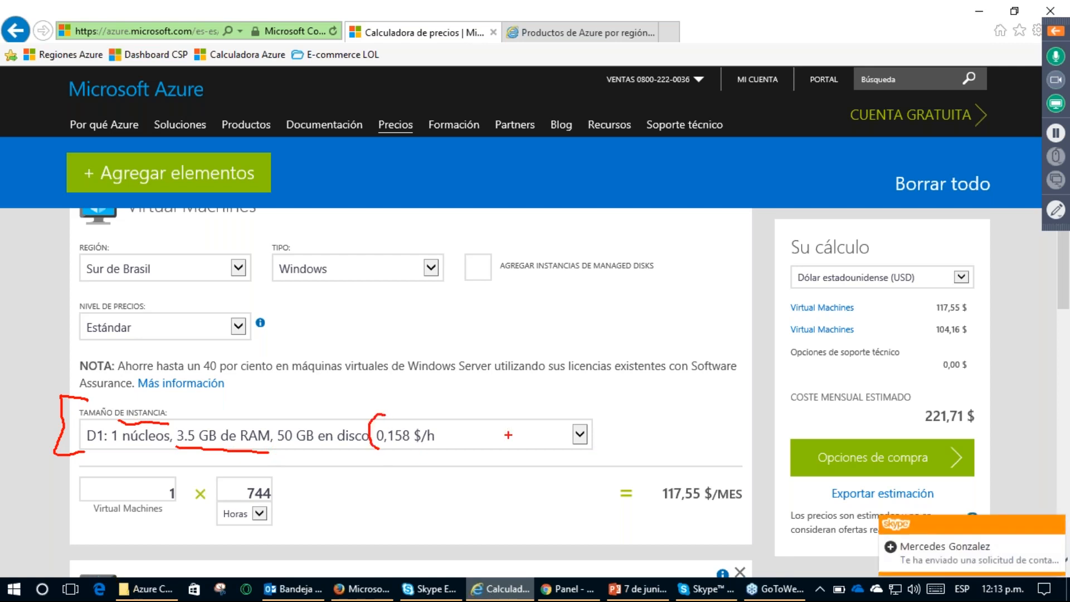
key(Escape)
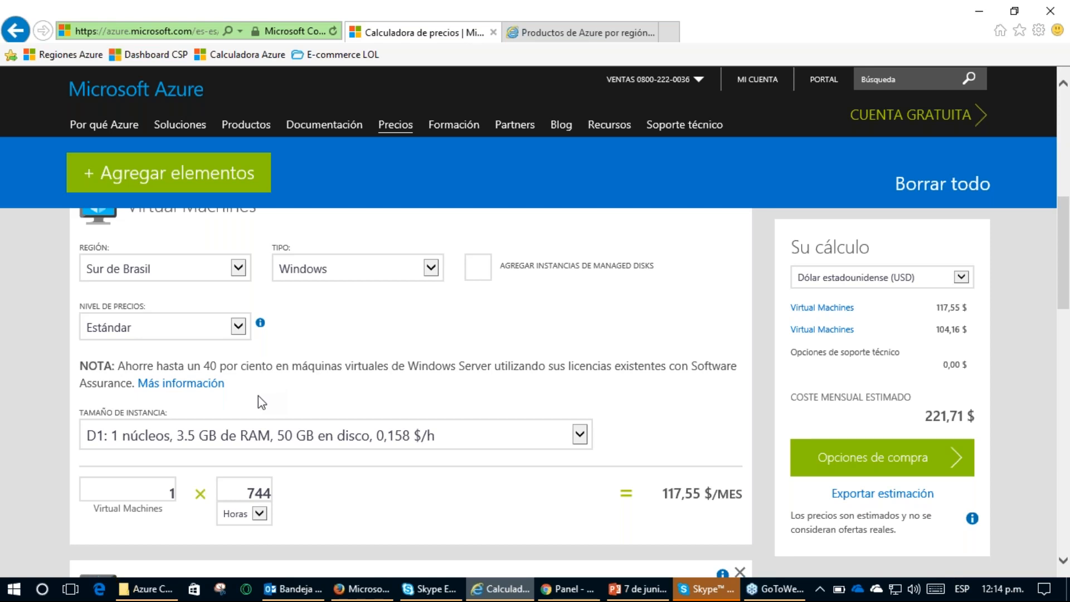
Step: Browse the available instance sizes from the A series to the F series and close the list, keeping D1
click(194, 443)
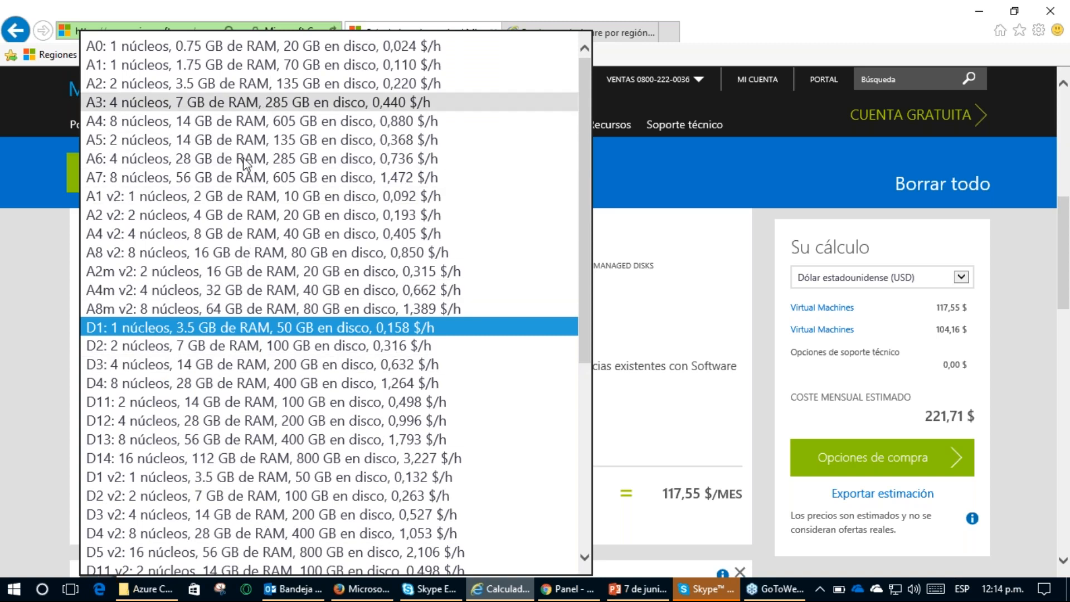
scroll(214, 329, down, 3)
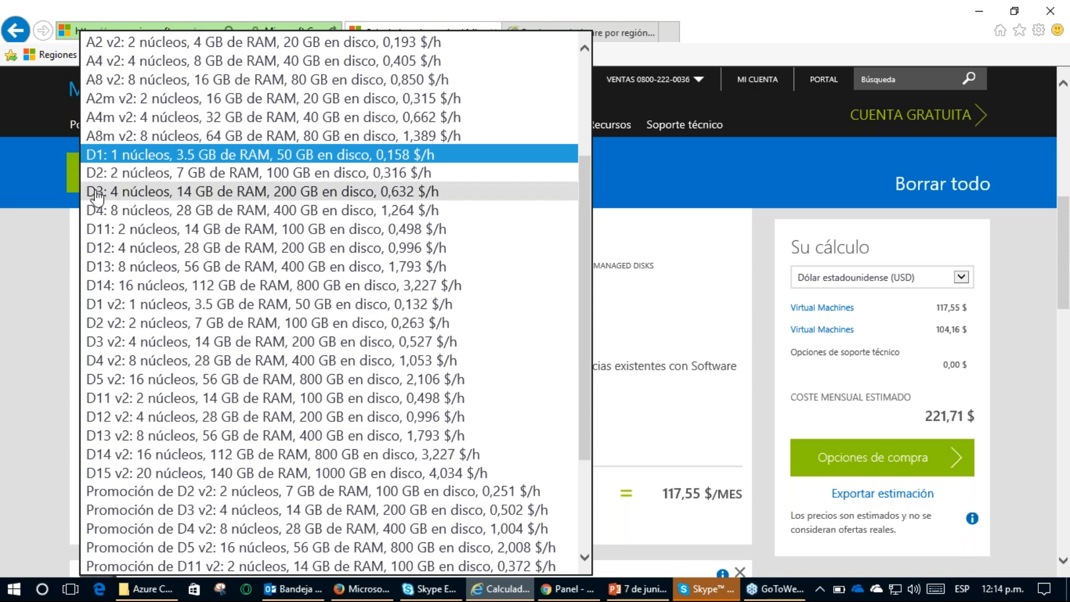
scroll(129, 184, up, 2)
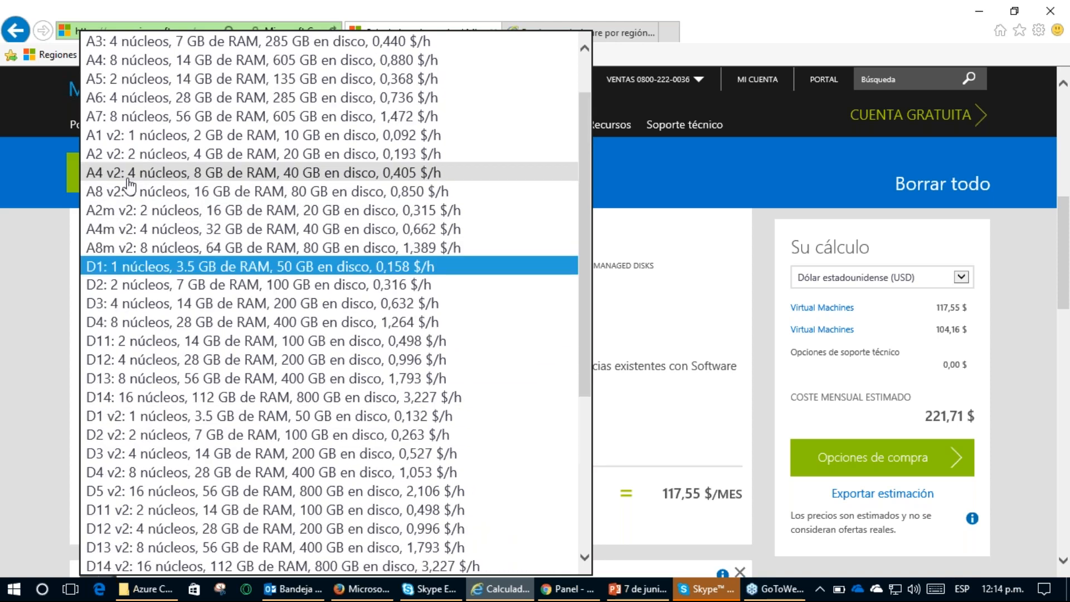
scroll(130, 184, up, 1)
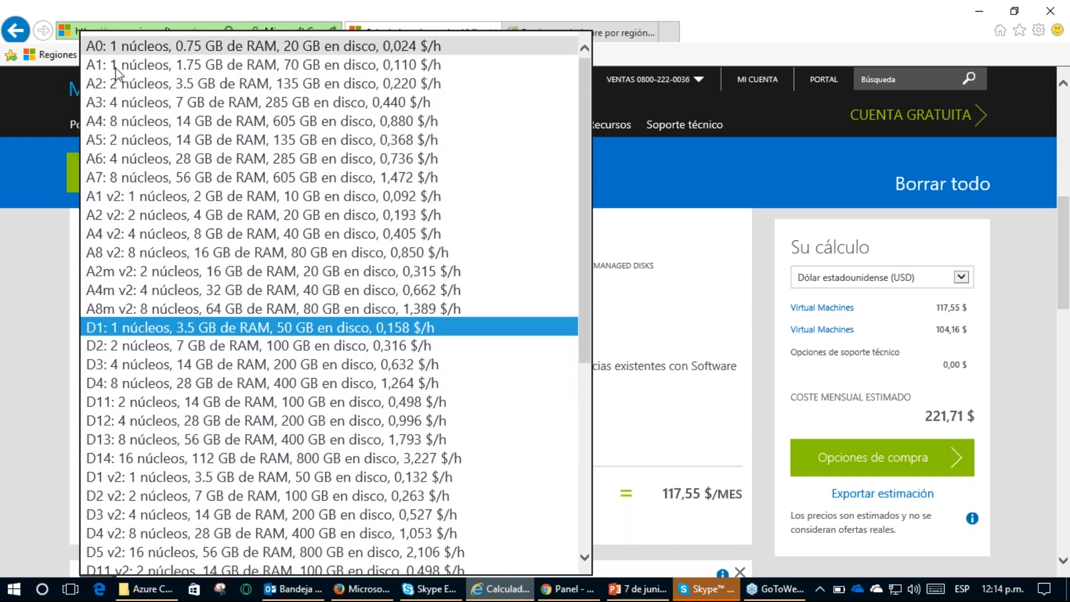
scroll(200, 285, down, 6)
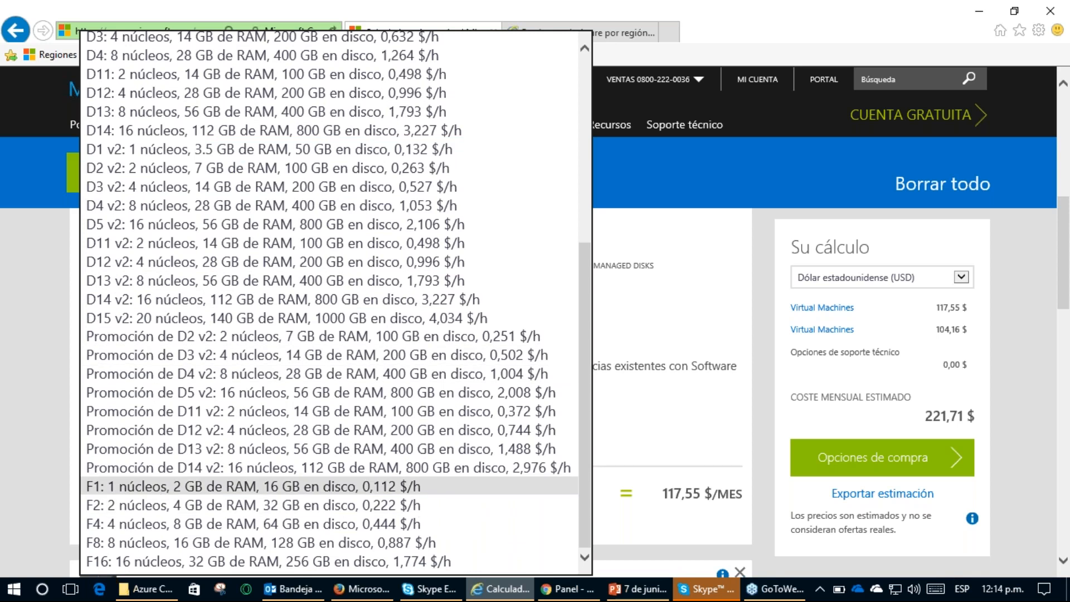
click(32, 372)
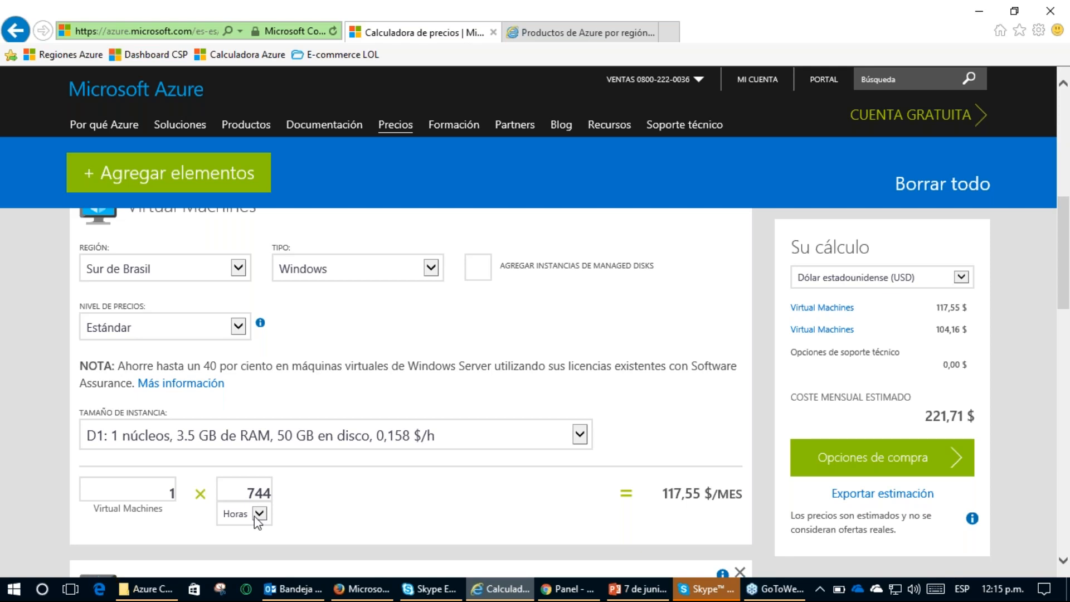
Step: Examine the first virtual machine's usage hours, time unit options and monthly price, keeping the unit as Horas
drag(245, 489, 300, 494)
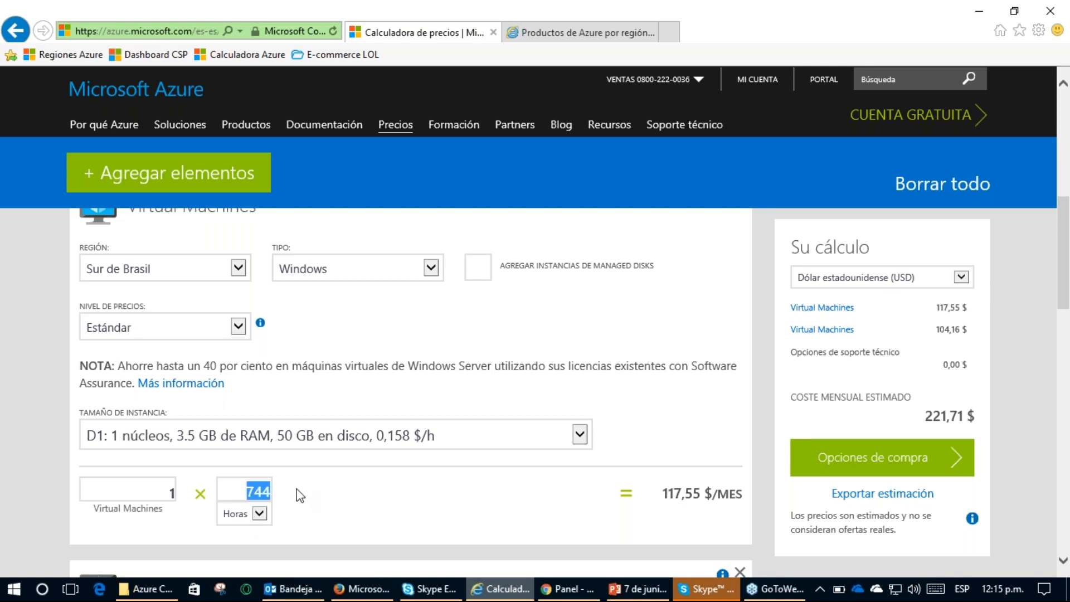
click(259, 513)
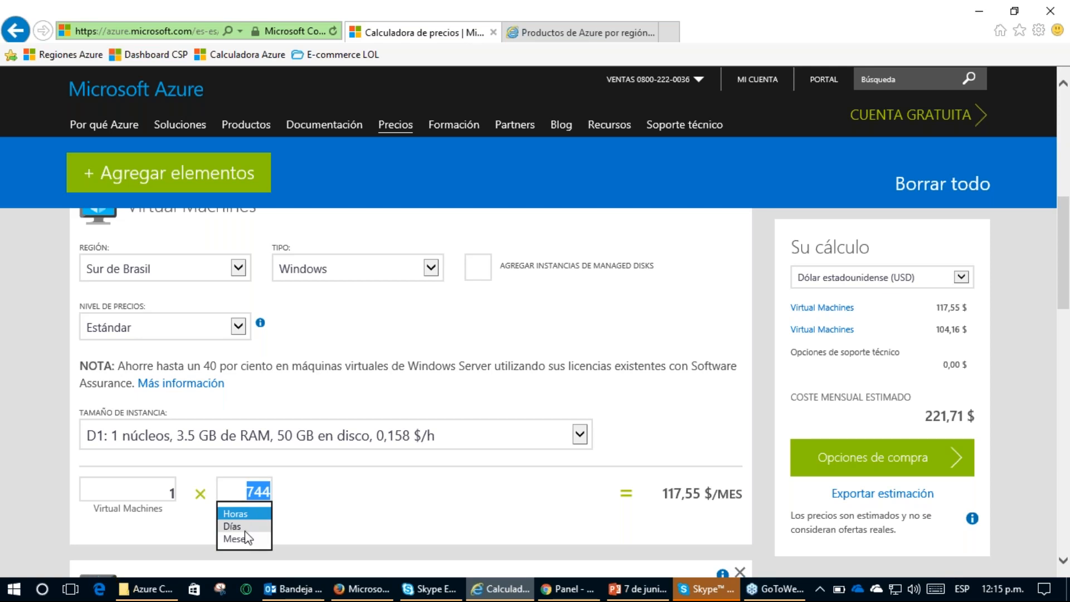
click(245, 538)
click(259, 512)
click(257, 489)
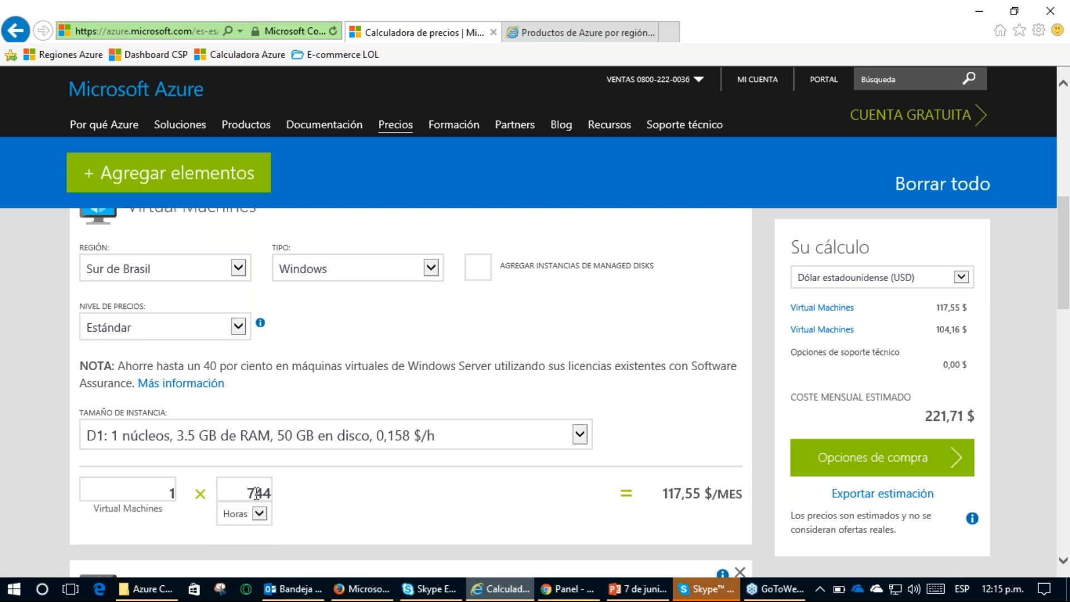
drag(248, 492, 291, 487)
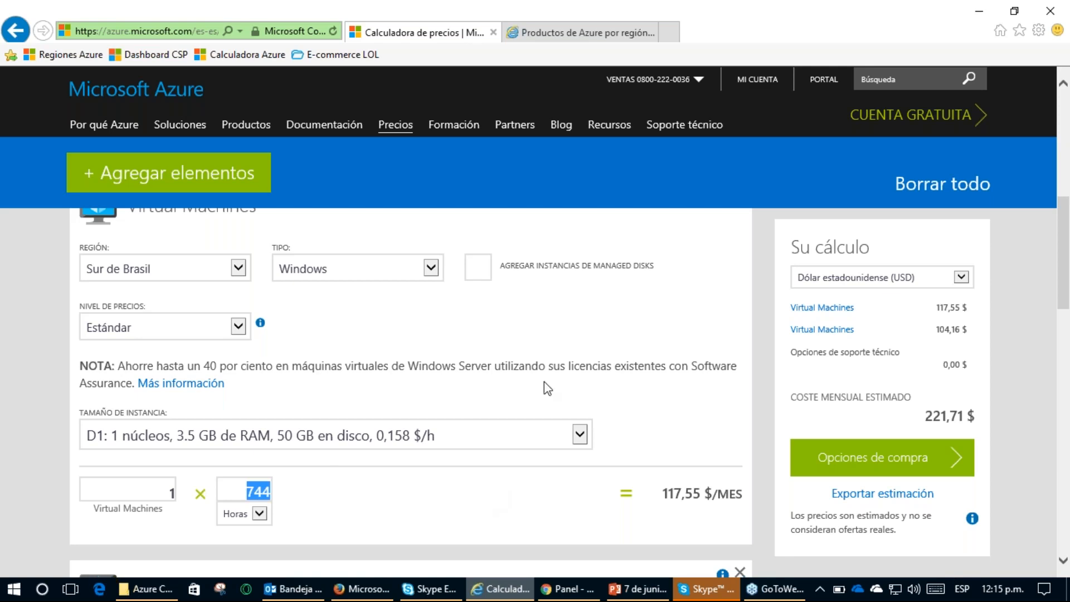
click(497, 317)
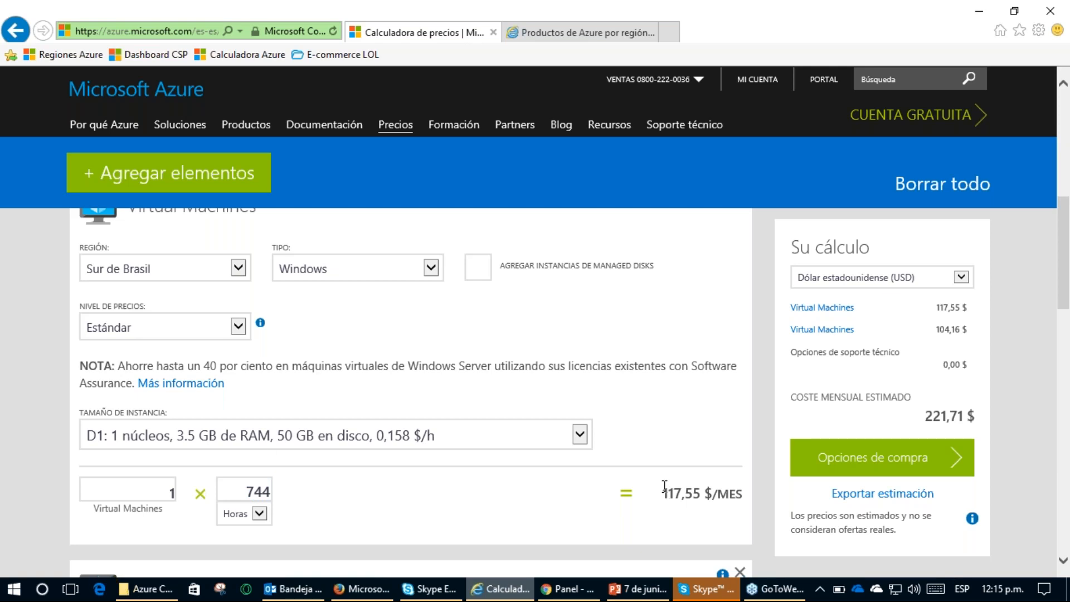
drag(663, 493, 735, 498)
click(616, 518)
Step: Try 1 hour of usage for the first virtual machine and highlight its monthly price
drag(239, 488, 279, 491)
text(1)
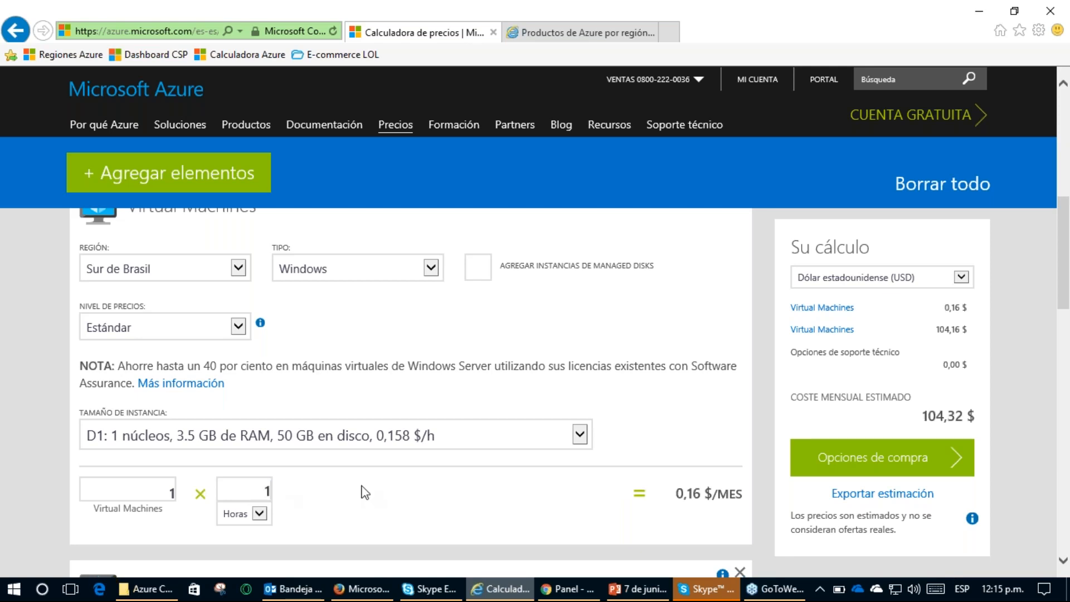
drag(677, 493, 743, 494)
click(552, 509)
Step: Try 10 hours of usage for the first virtual machine and highlight its monthly price
double_click(262, 492)
key(BackSpace)
text(10)
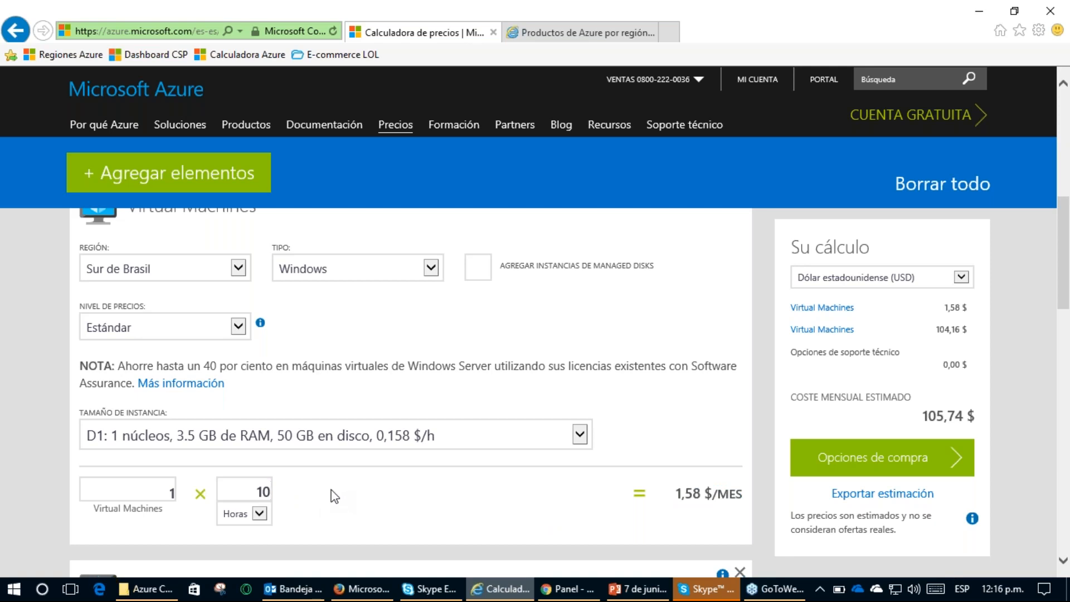
drag(675, 494, 731, 495)
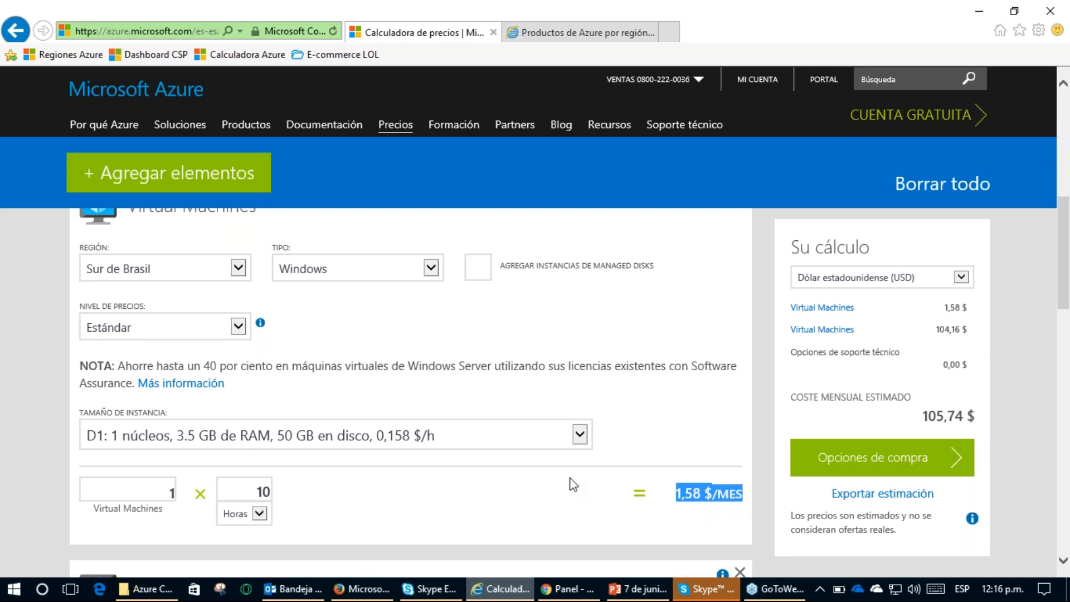
scroll(561, 479, up, 2)
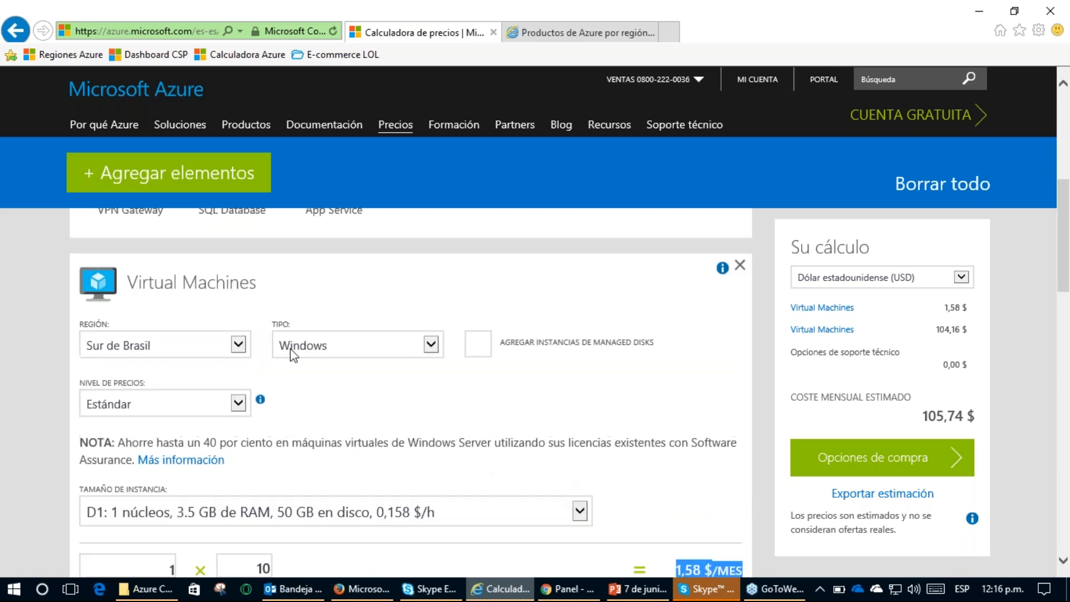
scroll(314, 400, down, 2)
click(344, 506)
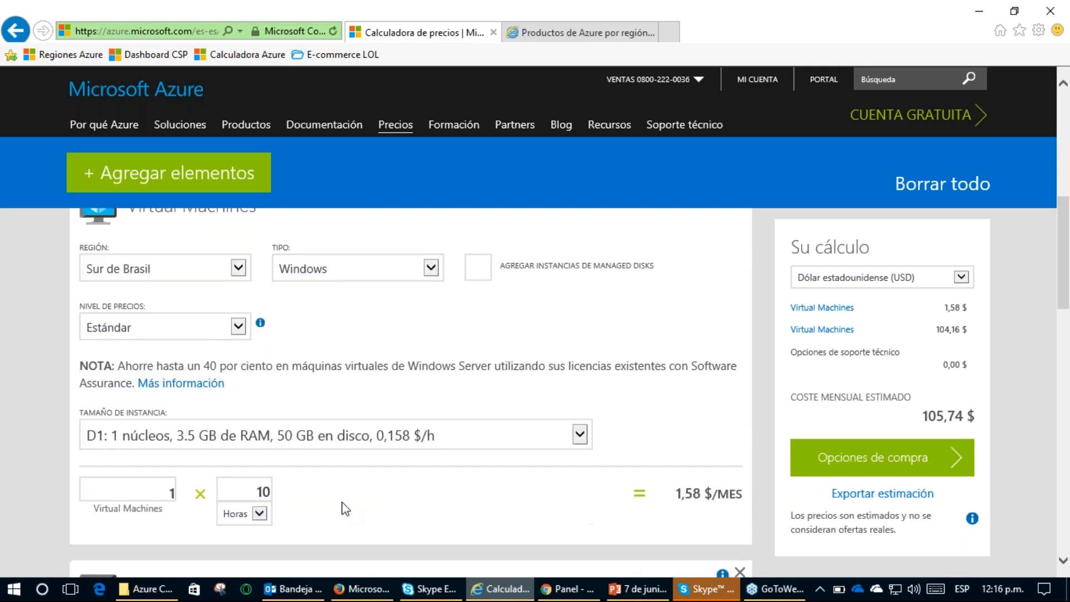
Step: Set the first virtual machine's usage back to 744 hours
drag(238, 489, 279, 489)
key(BackSpace)
text(744)
scroll(549, 528, up, 2)
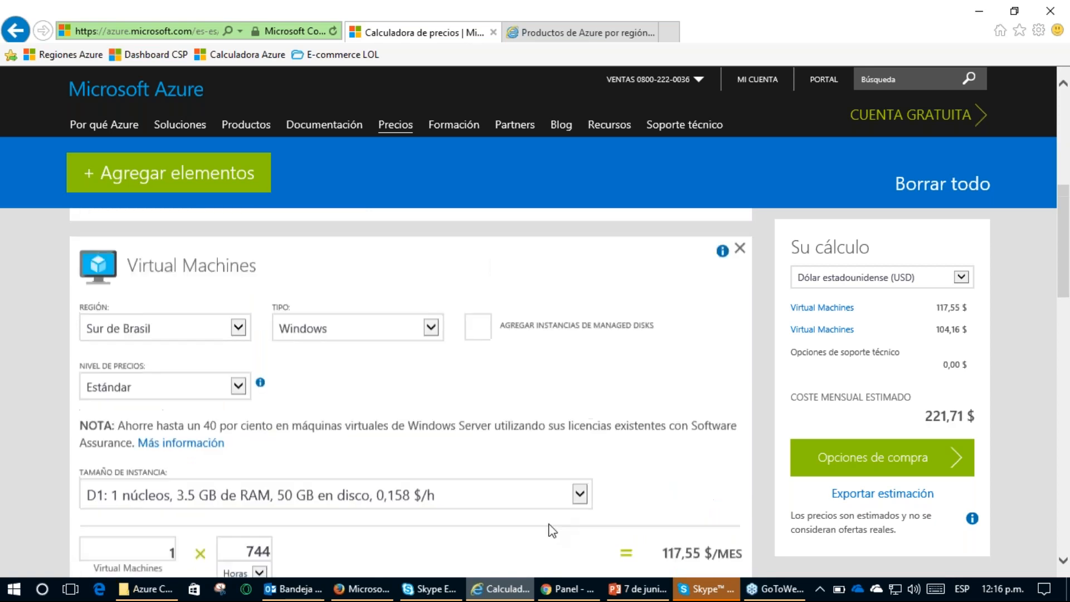
scroll(544, 507, down, 2)
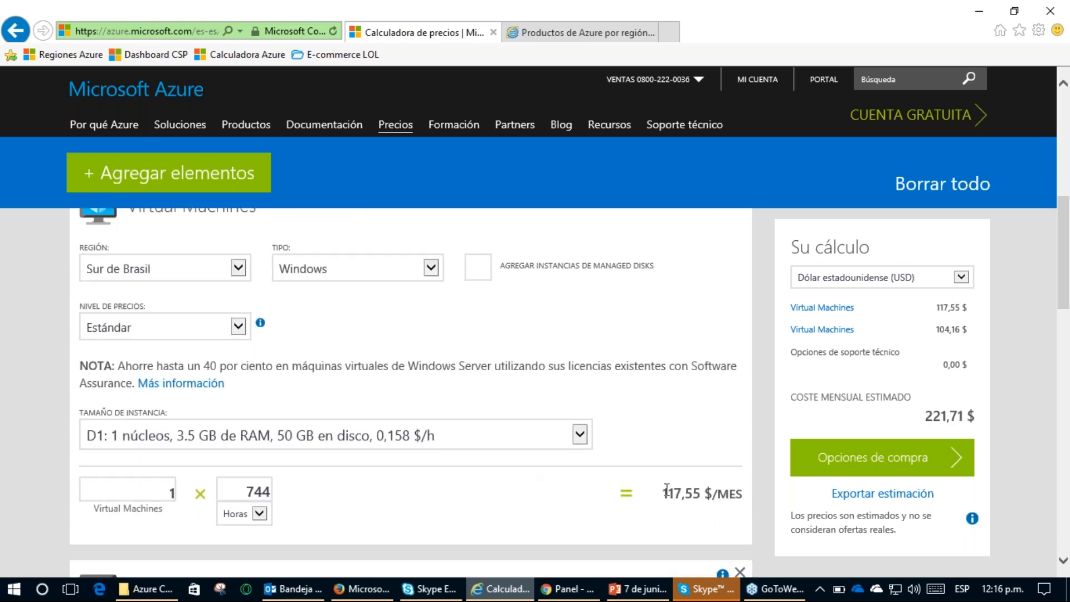
Step: Highlight the monthly price, change the first virtual machine's region to Este de EE. UU., and dismiss the Skype notification
drag(662, 494, 717, 493)
click(160, 266)
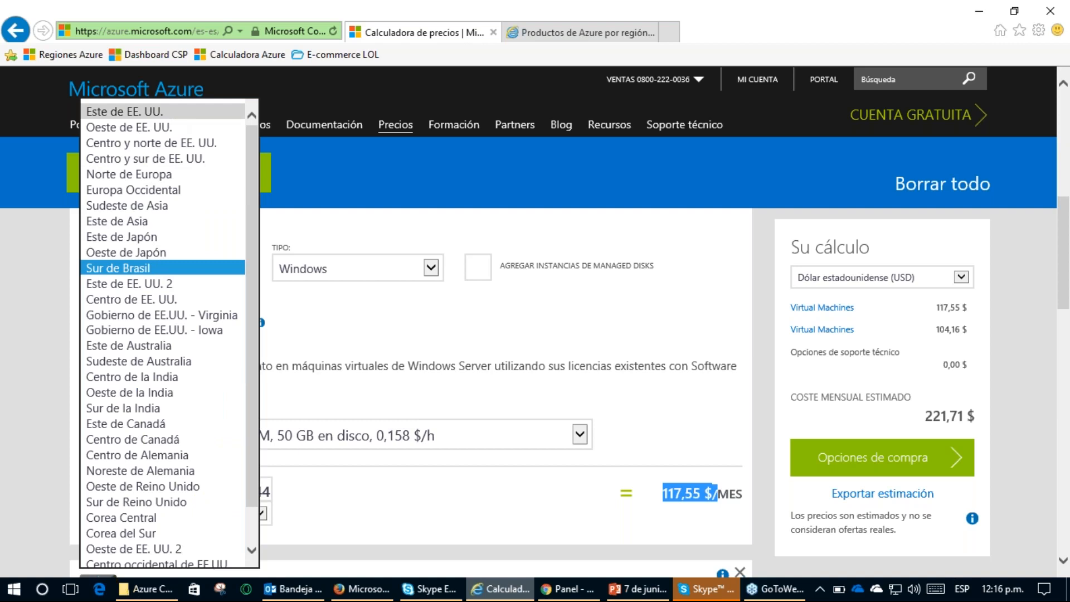
click(125, 112)
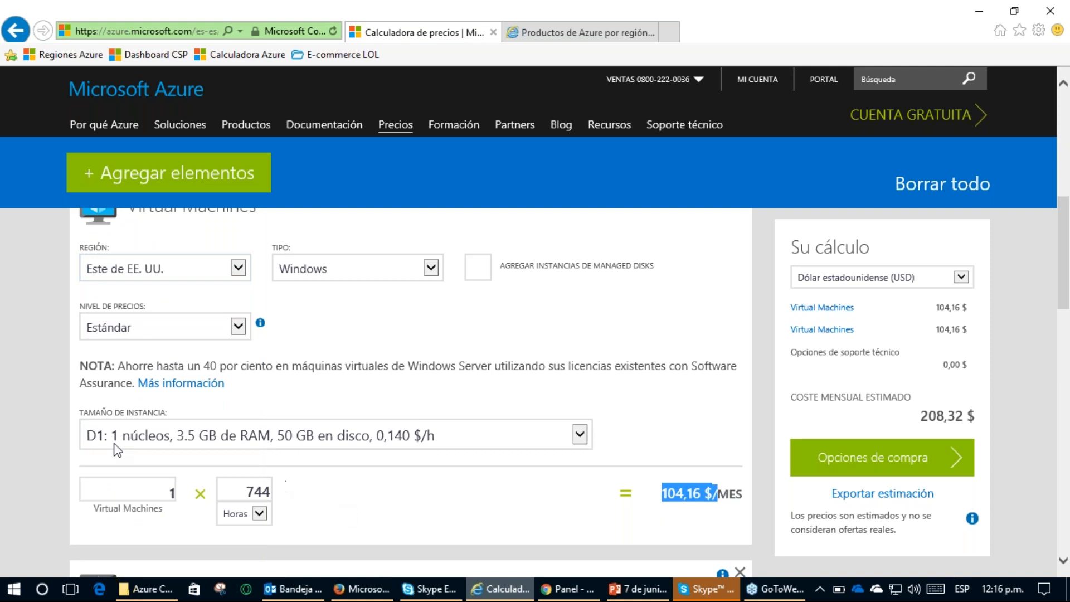
click(647, 499)
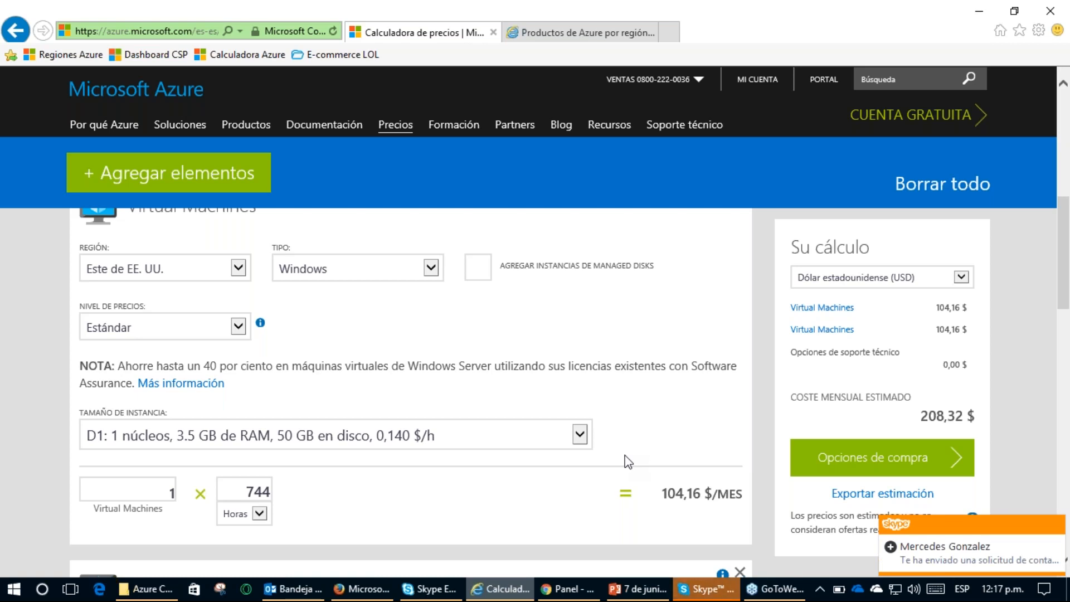
click(1056, 524)
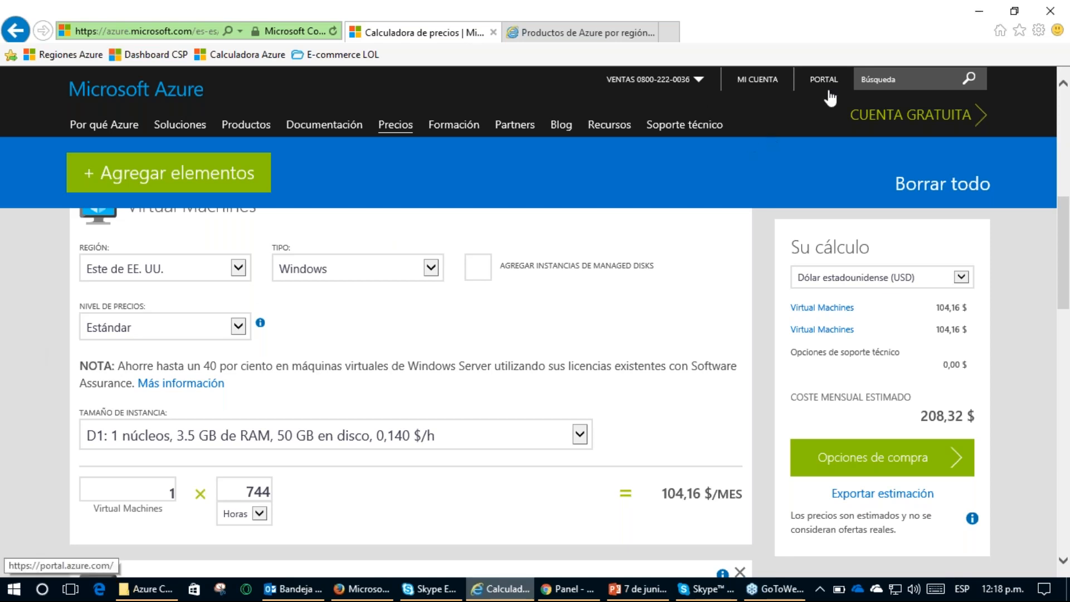
Step: Set the first virtual machine's type to Oracle and check its licence field, keeping Oracle Java
click(426, 268)
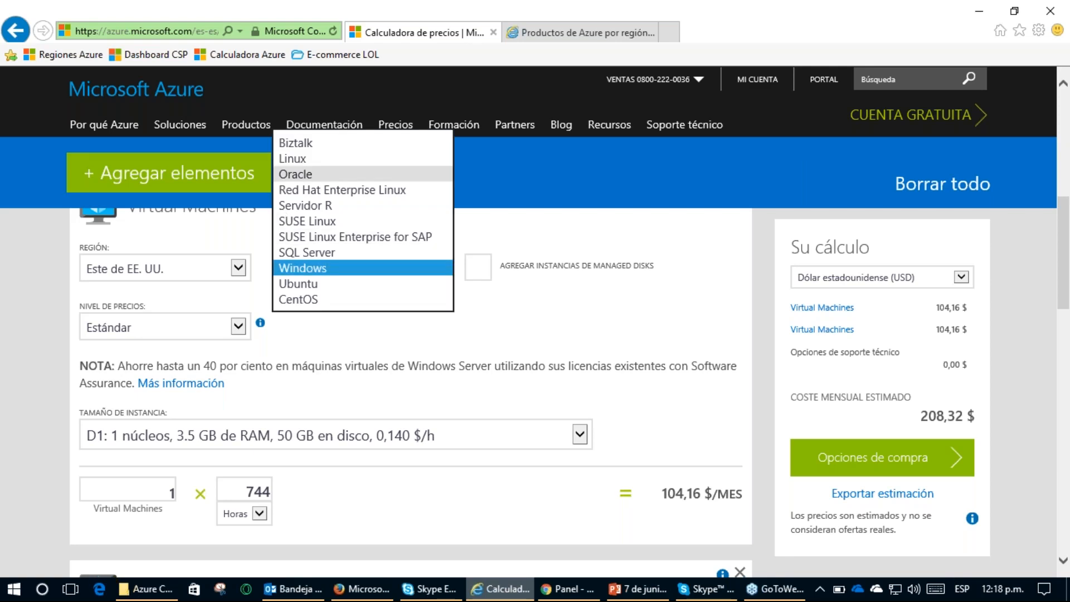
click(295, 173)
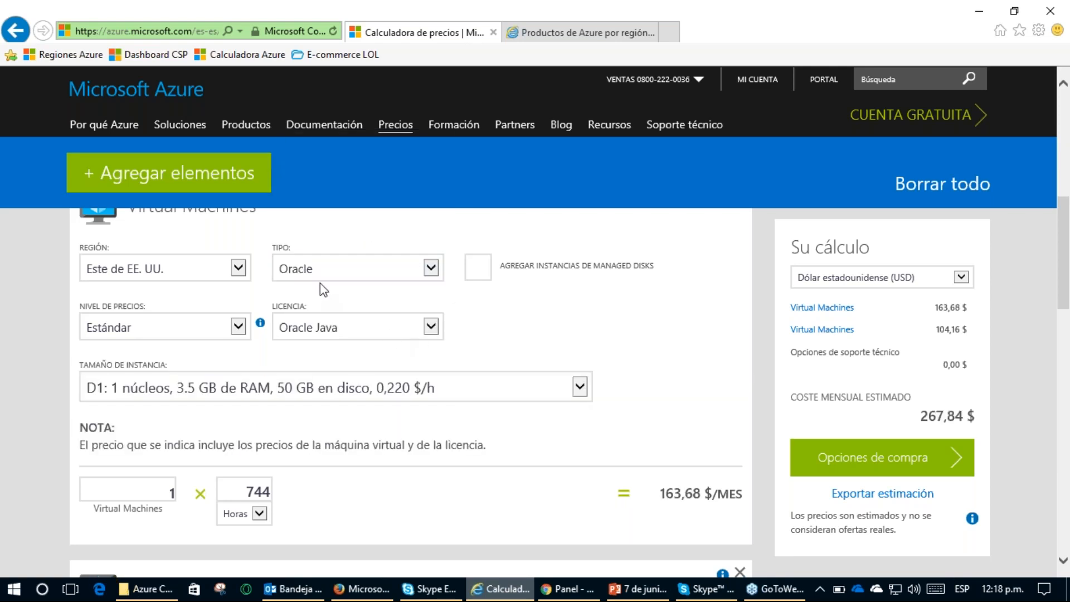
click(362, 326)
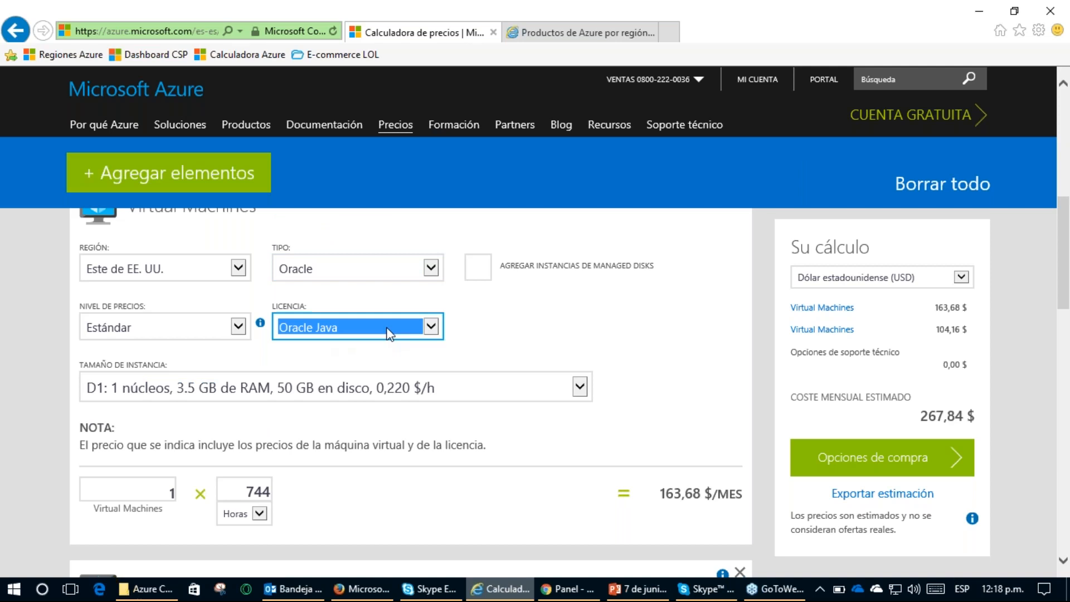
click(487, 330)
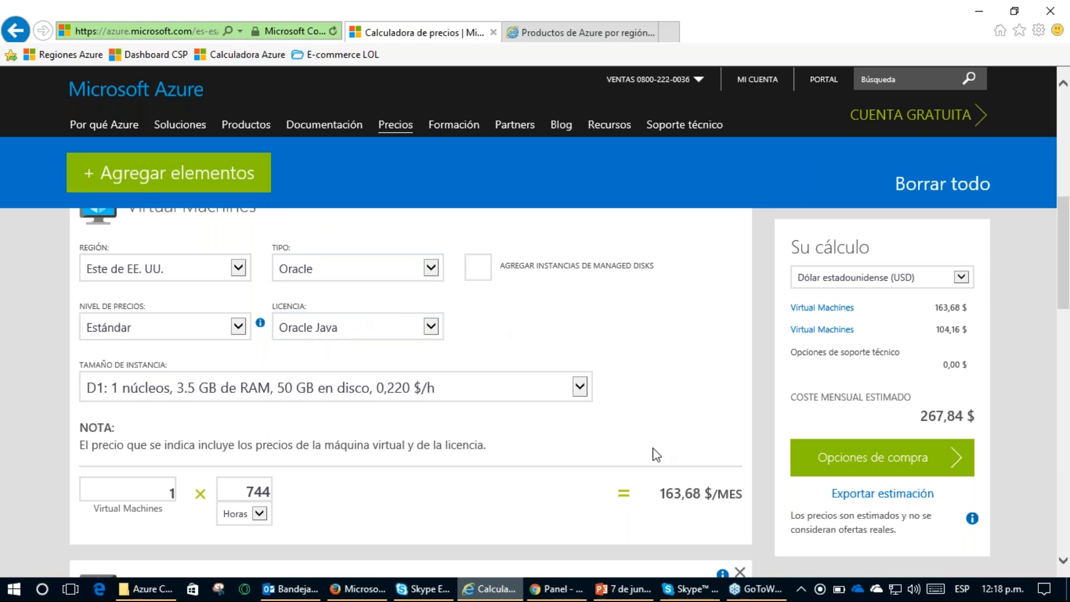
Step: Highlight the Oracle machine's monthly price and recheck the licence field without changing it
drag(660, 495, 717, 495)
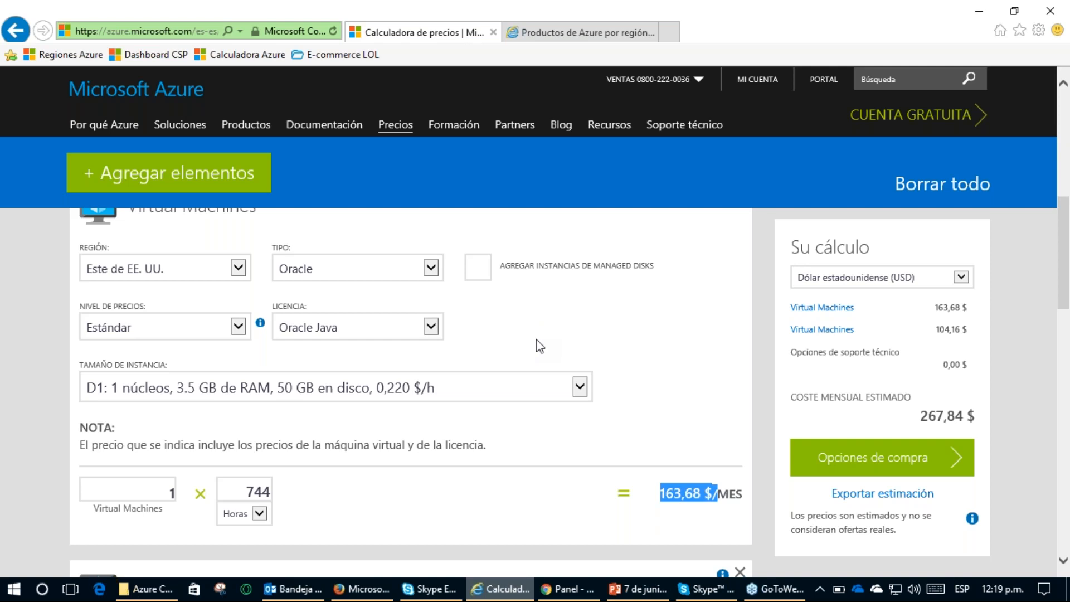
click(670, 496)
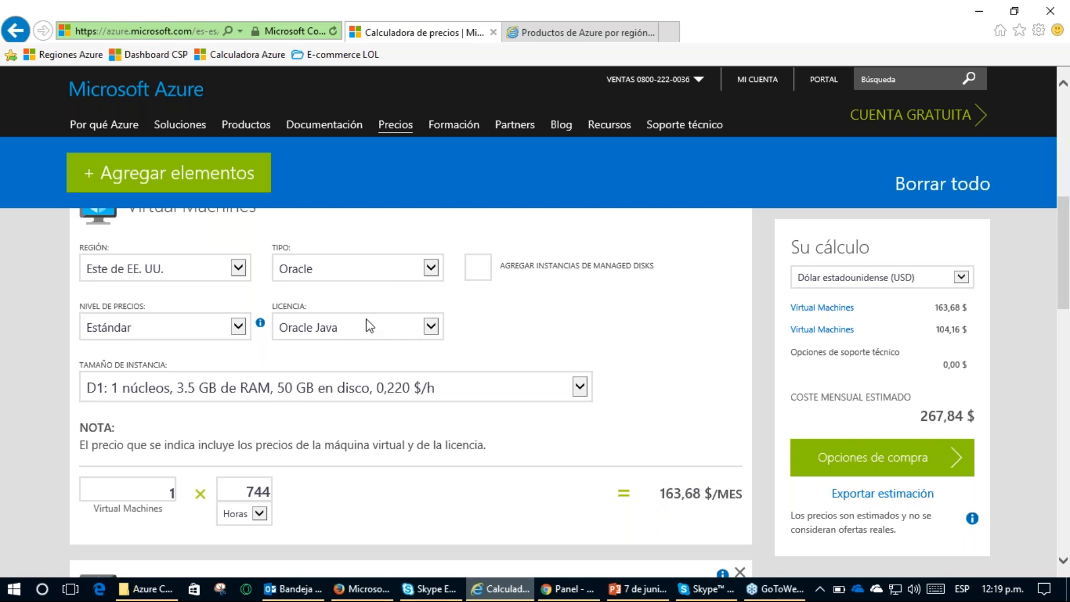
click(382, 331)
click(469, 313)
double_click(666, 493)
click(758, 424)
Step: Mark the Baja prioridad option in the price tier list with the drawing pen, and clear the marks
click(167, 335)
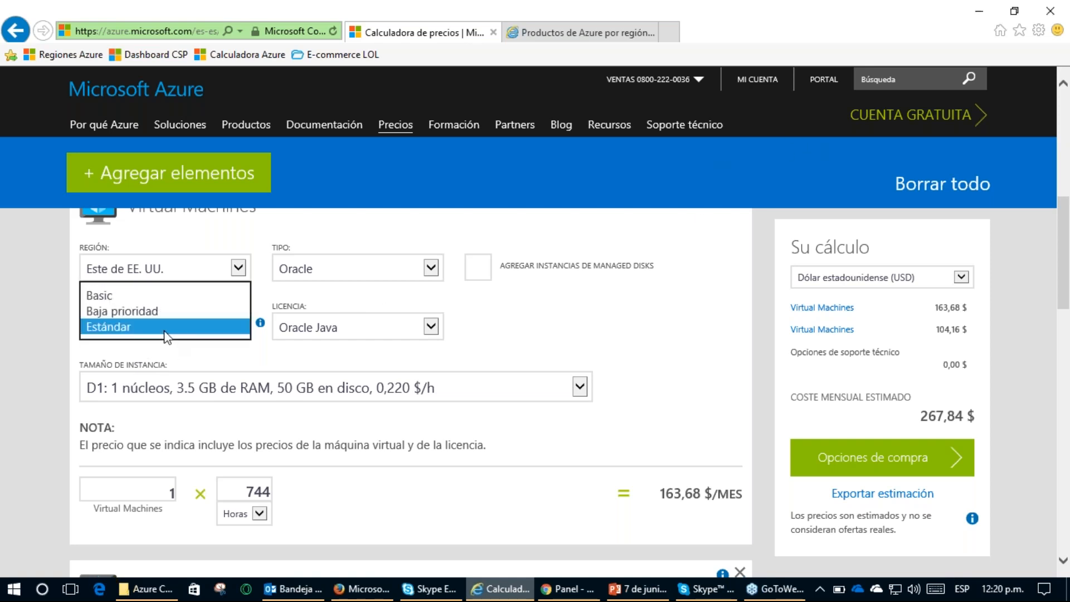
key(ctrl+2)
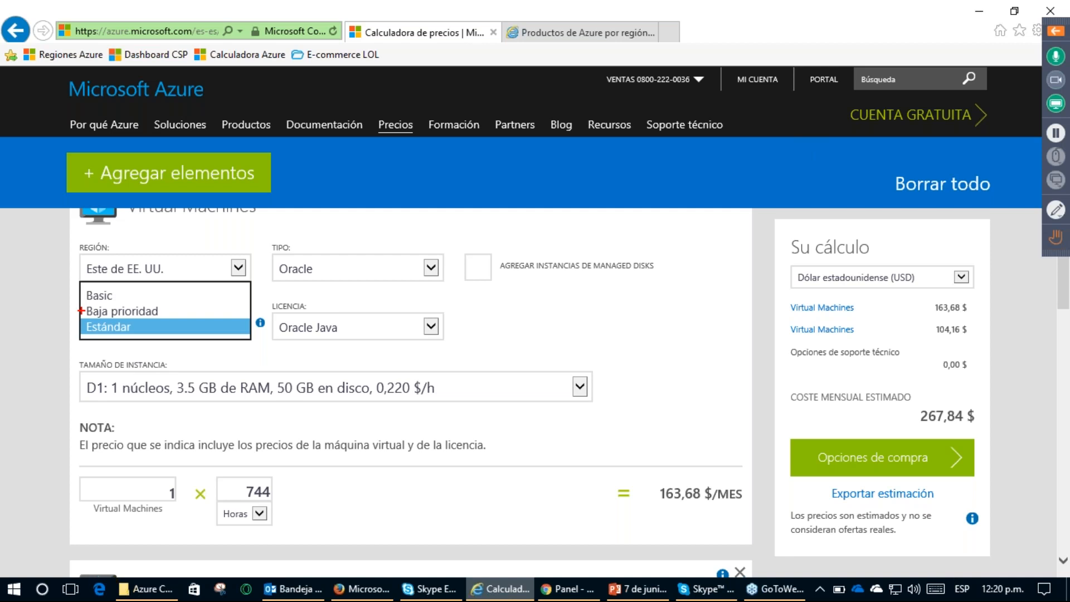
drag(83, 312, 72, 302)
drag(89, 310, 160, 312)
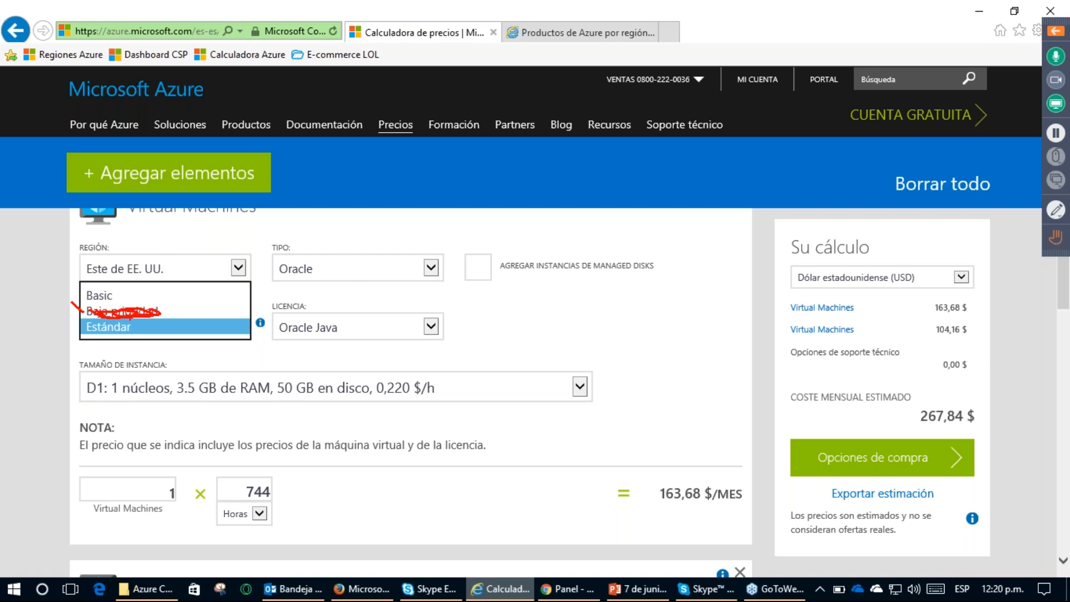
key(Escape)
Step: Try the Baja prioridad price tier for the first virtual machine, and set the tier to Basic
click(134, 313)
click(133, 310)
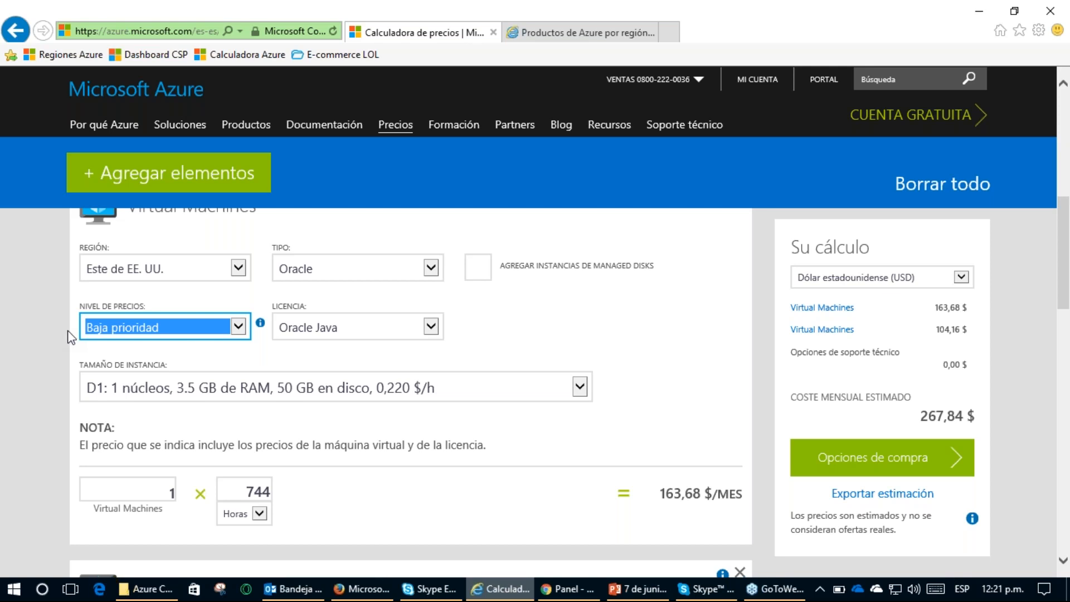
click(150, 334)
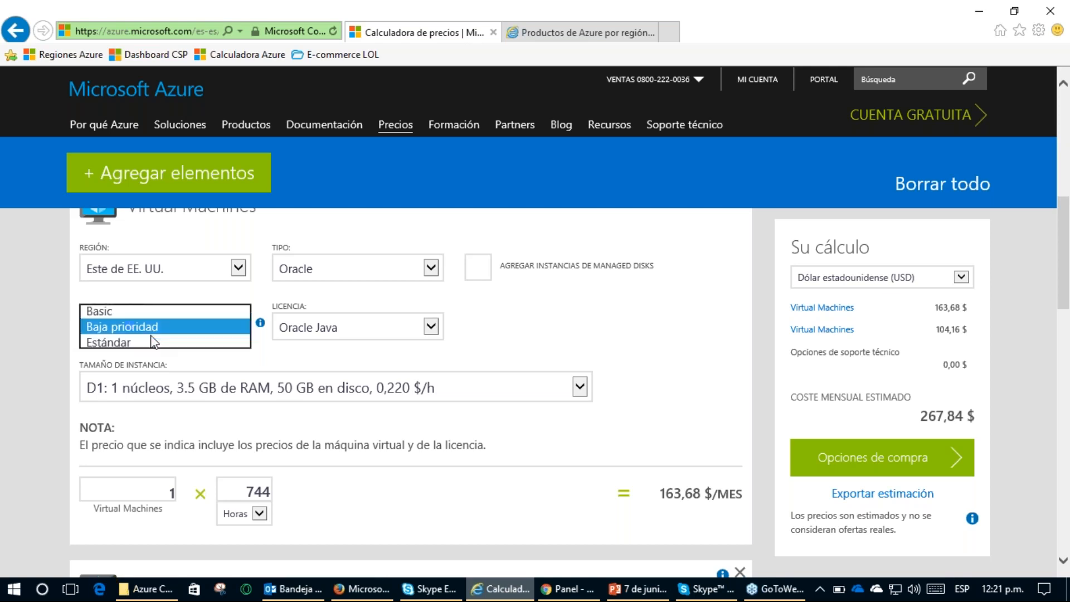
click(139, 311)
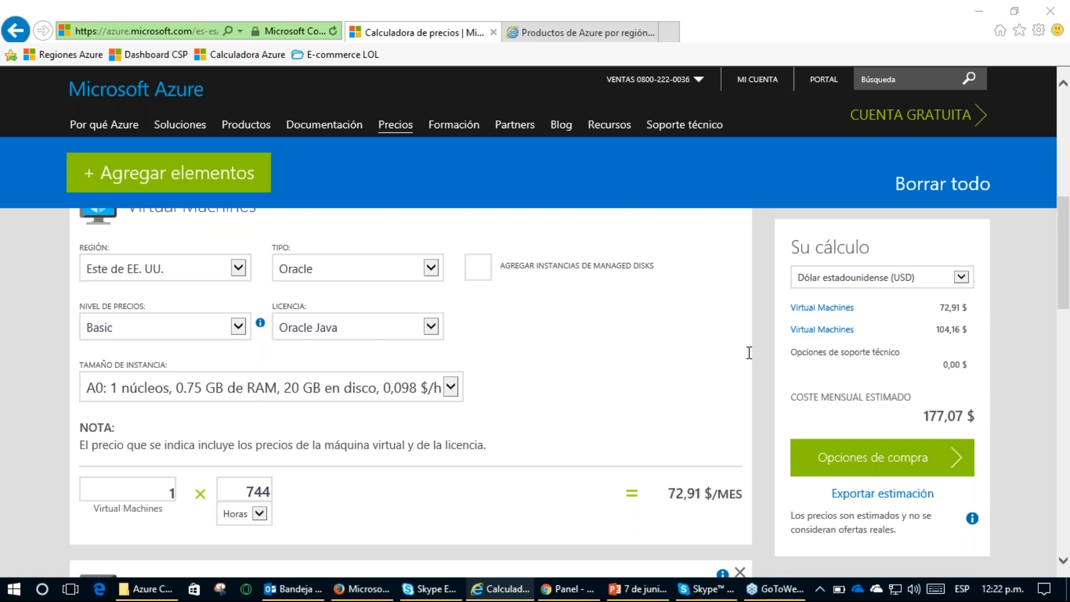
Step: Switch to PowerPoint to check the slide with additional virtual machine information, and return to the pricing calculator
click(634, 591)
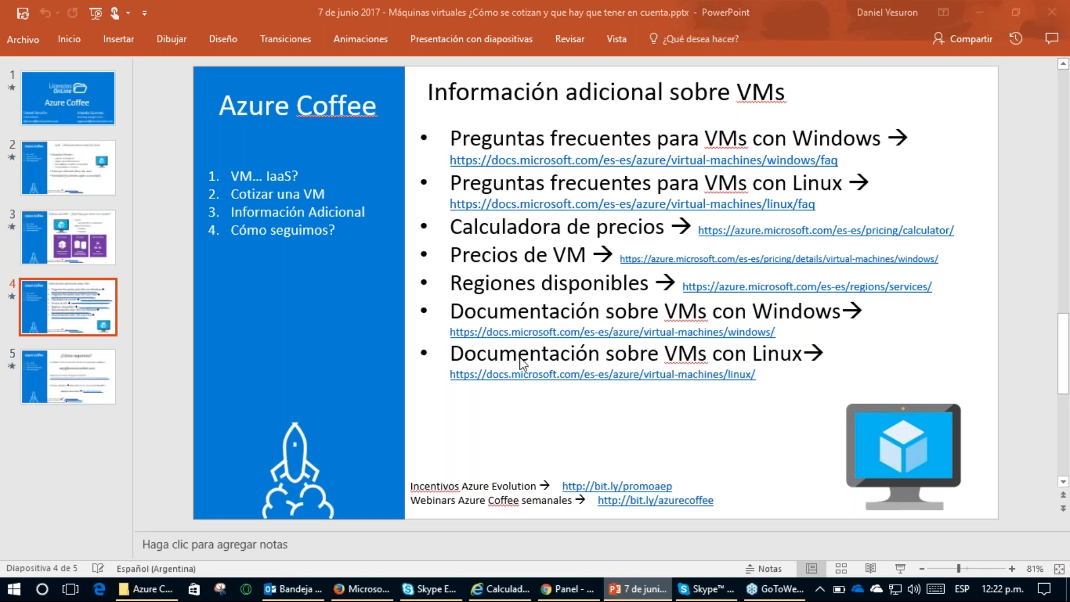
click(984, 10)
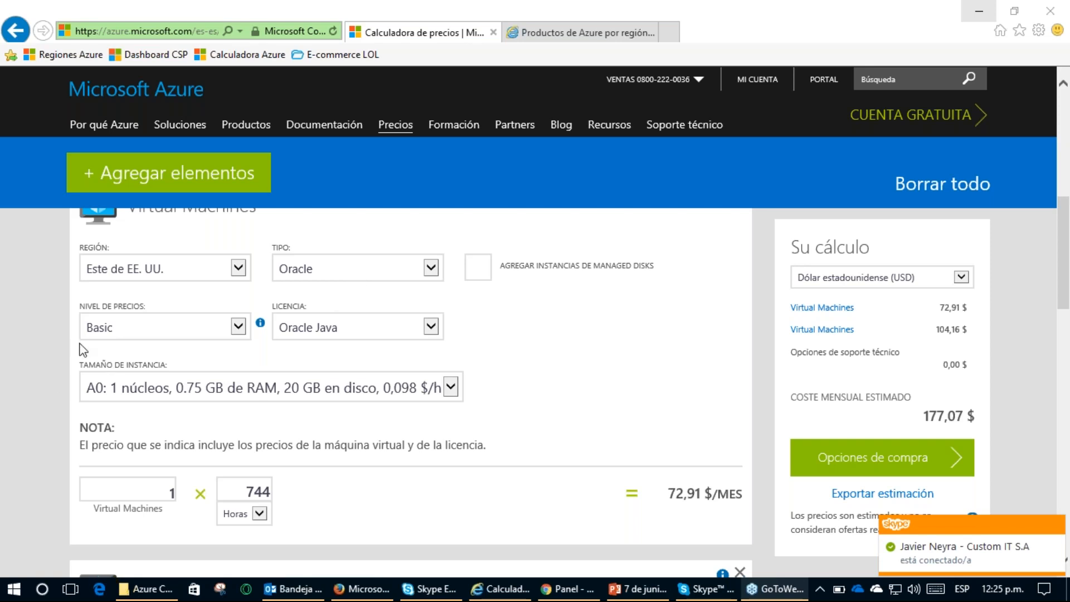
Step: Try the Estándar price tier for the first virtual machine, return it to Basic, and view the Basic instance sizes
click(94, 331)
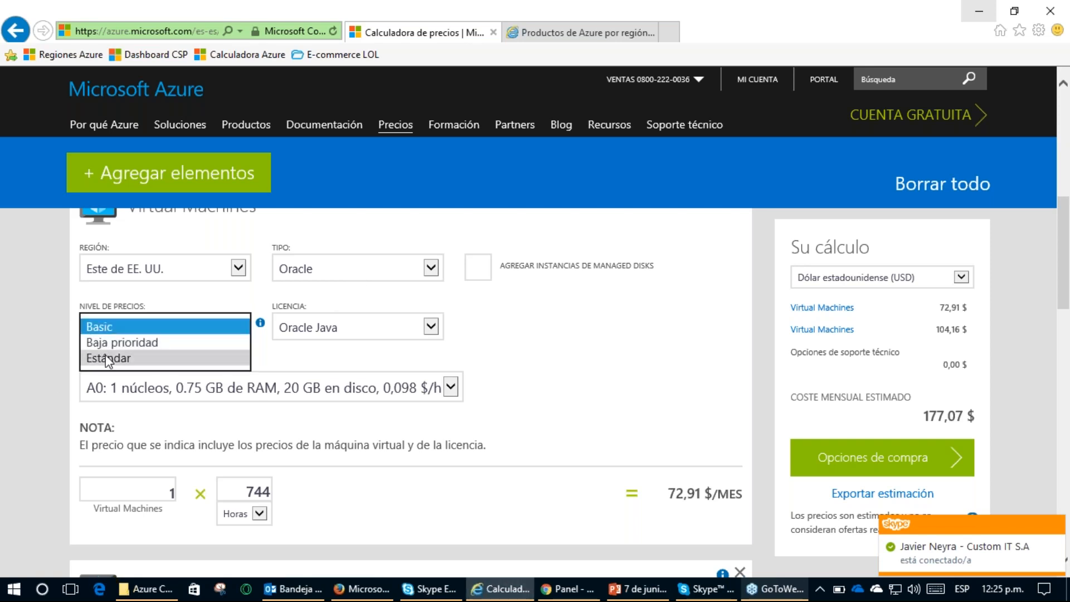
click(103, 358)
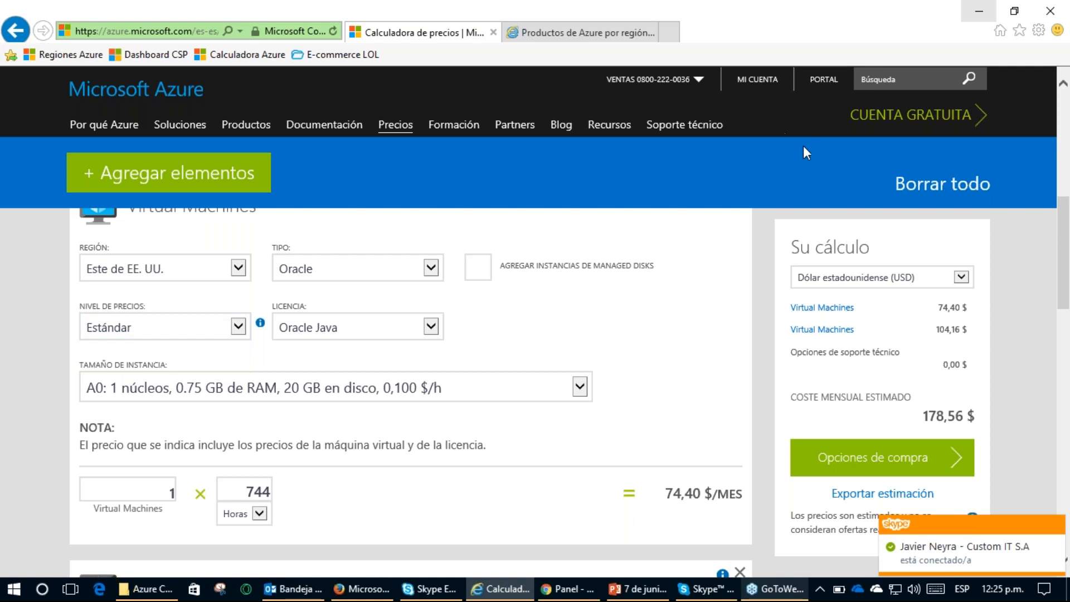
click(138, 326)
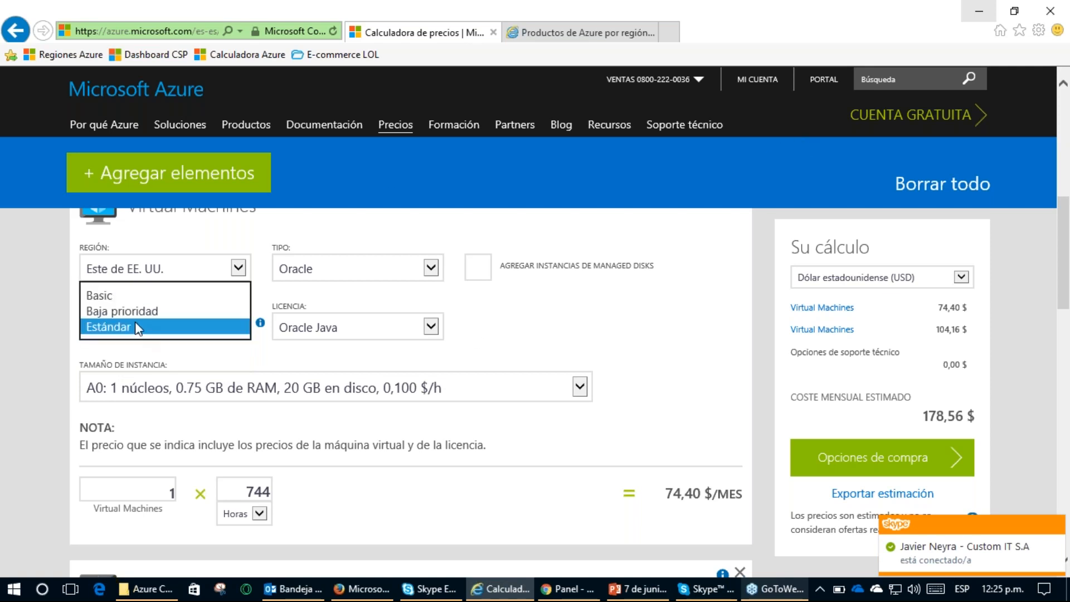
click(119, 297)
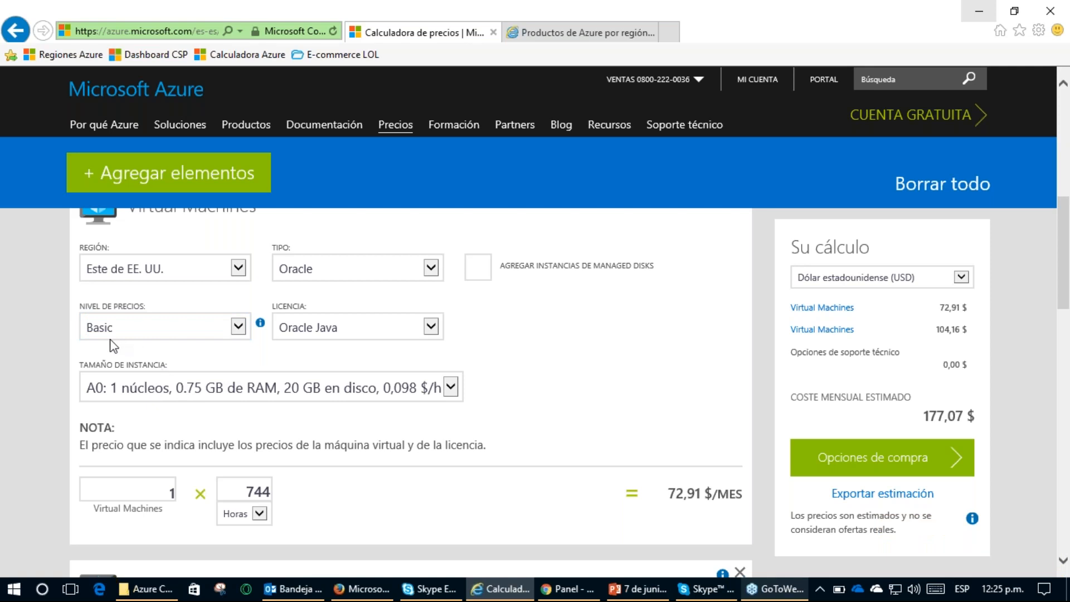
click(162, 384)
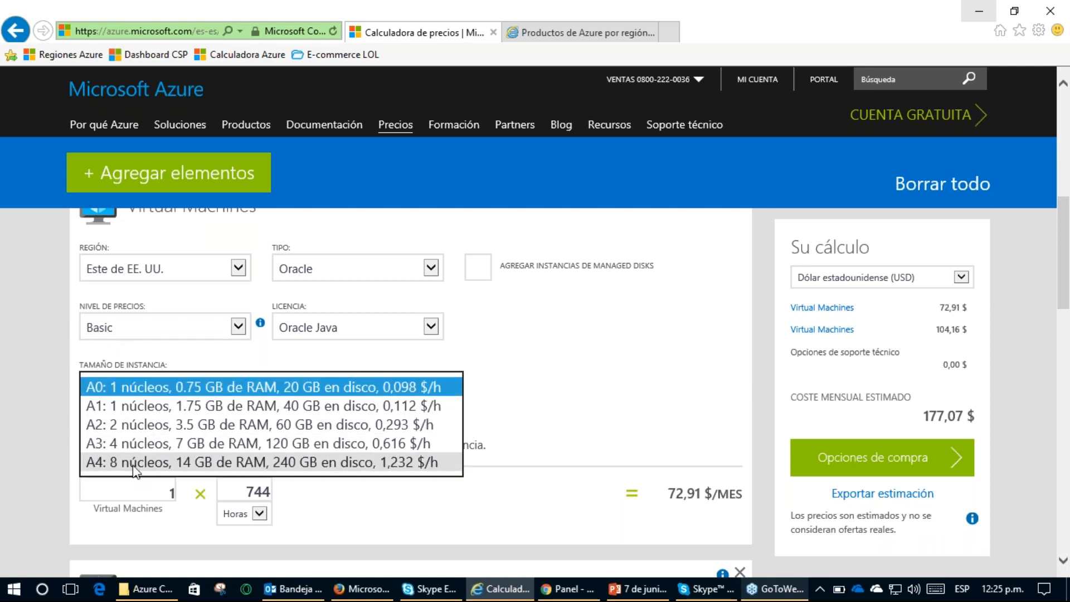
Step: Switch the first virtual machine's price tier to Estándar and browse its instance sizes without choosing another one
click(127, 323)
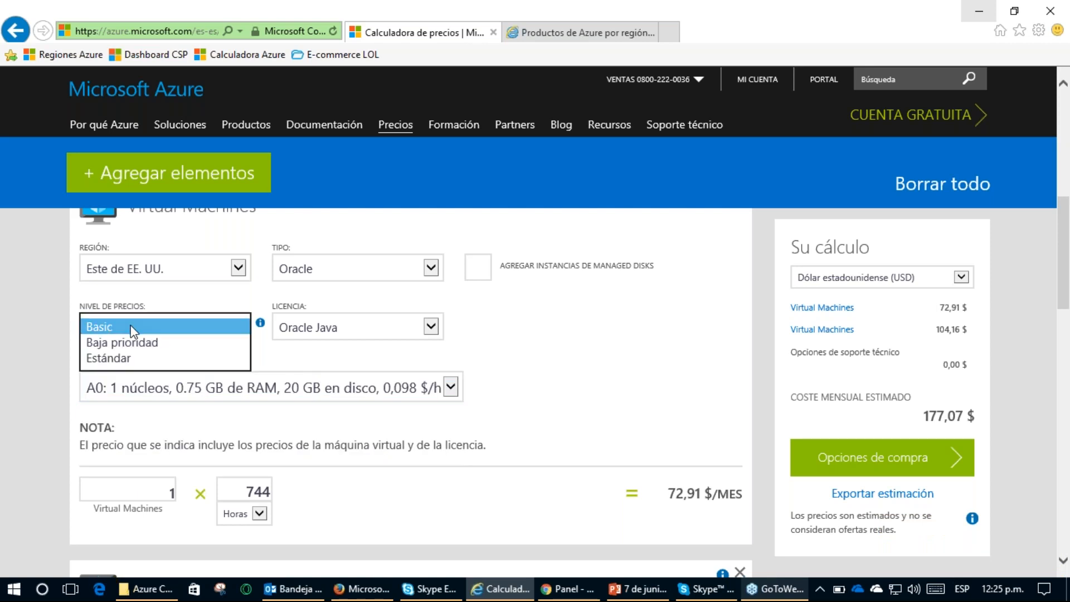
click(118, 361)
click(115, 385)
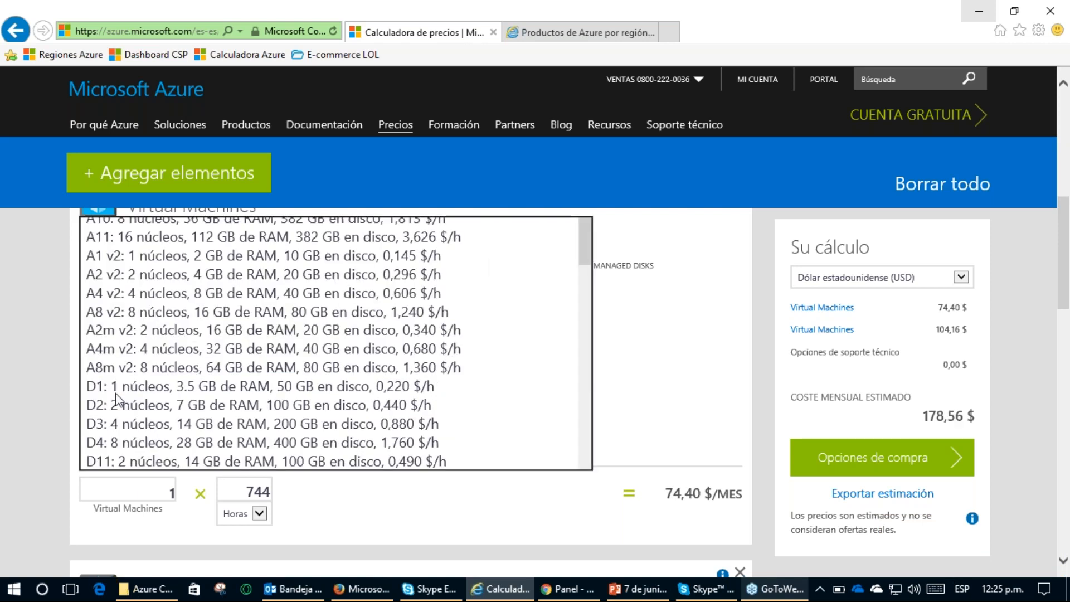
scroll(262, 290, down, 3)
scroll(270, 326, down, 6)
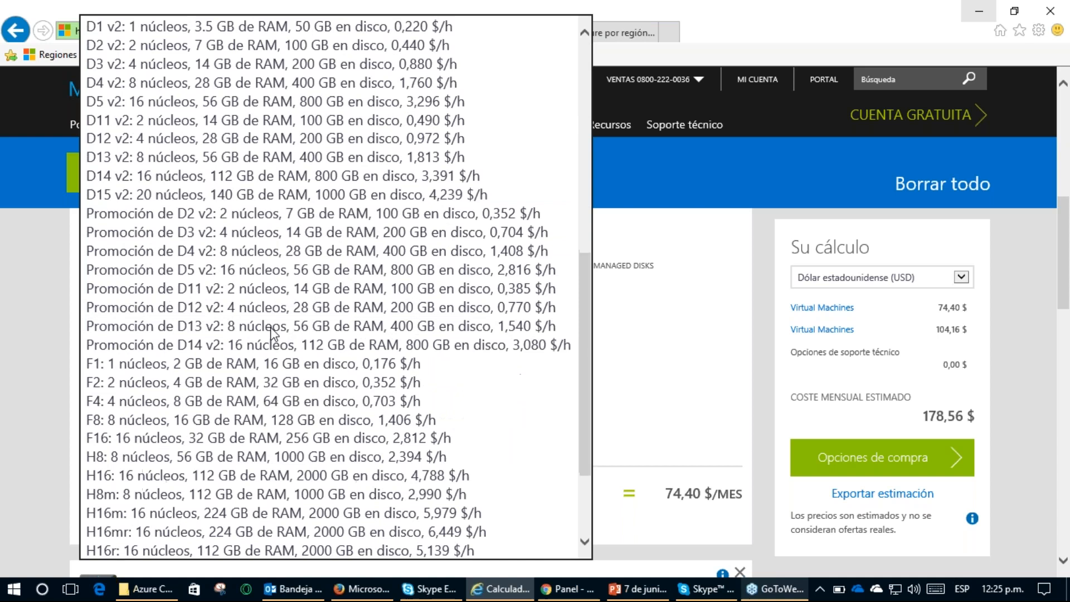
scroll(218, 369, up, 11)
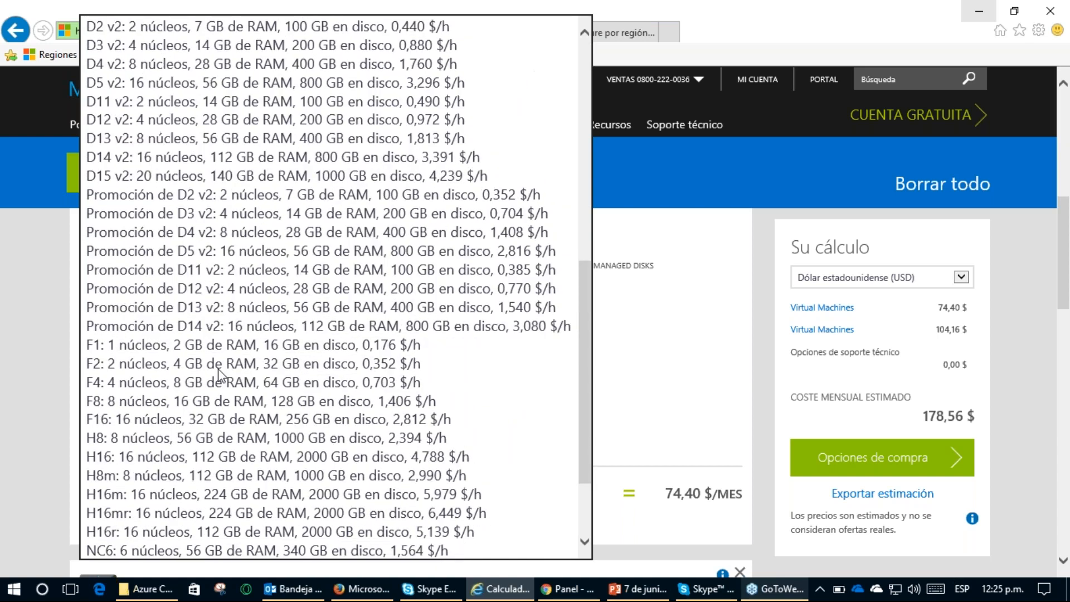
click(17, 410)
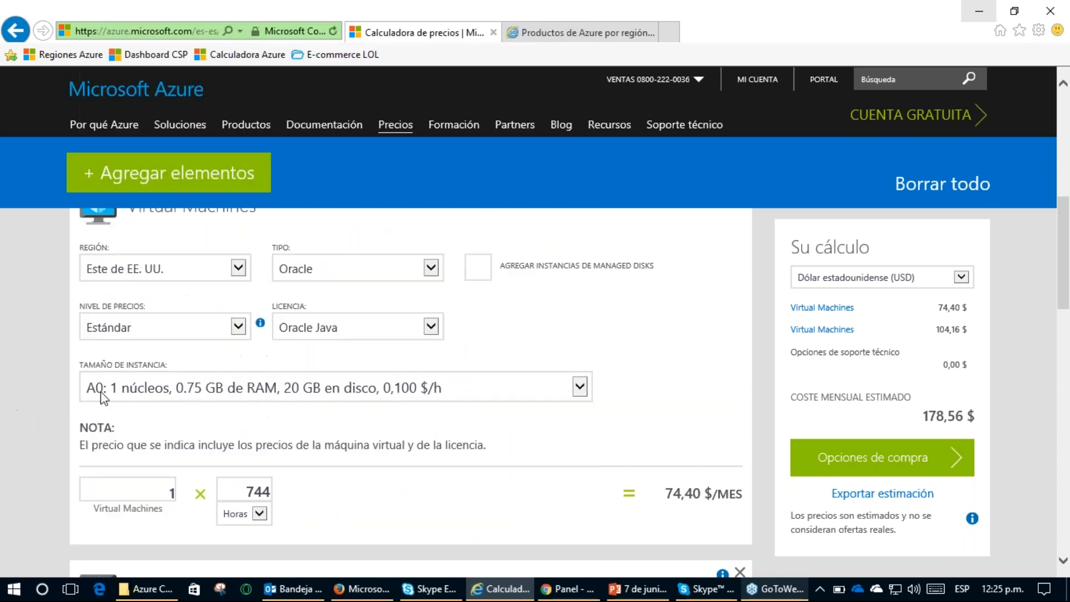
Step: Switch the first virtual machine's price tier to Basic and review its instance sizes, keeping A0 selected
click(134, 324)
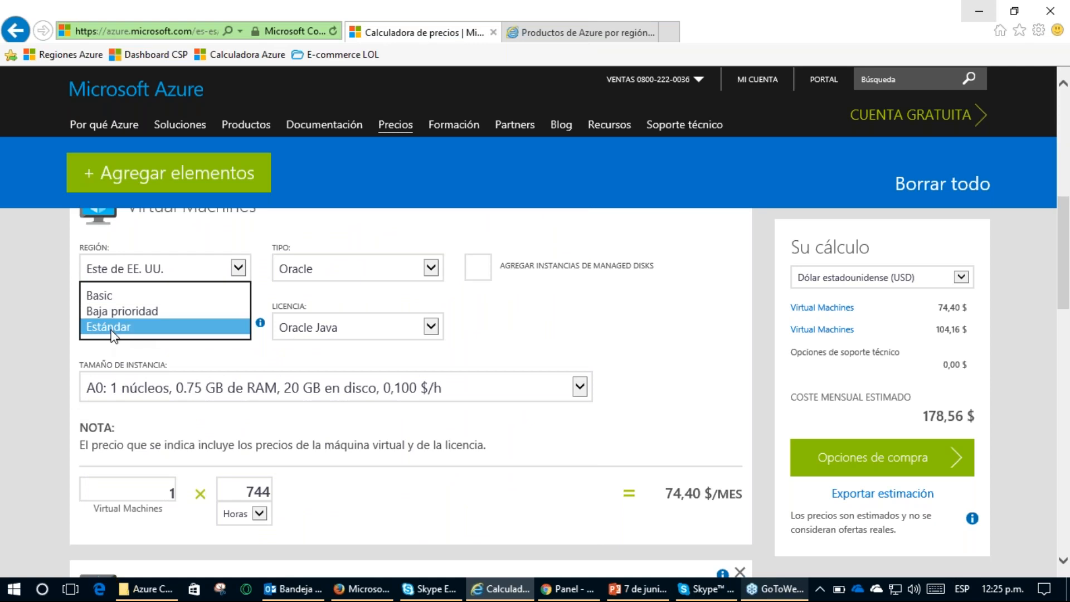
click(124, 294)
click(118, 386)
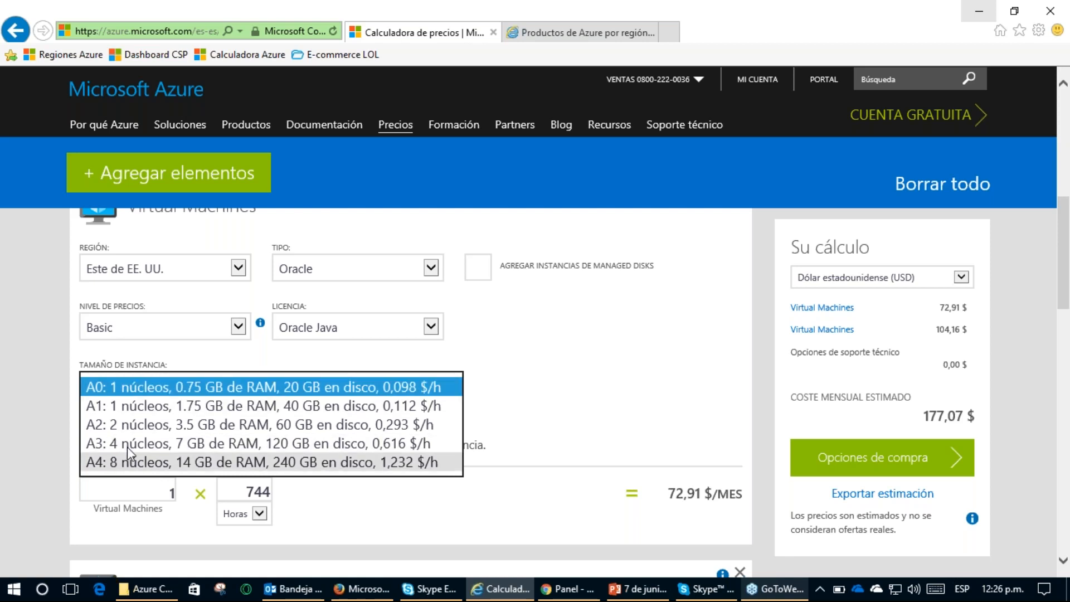
click(31, 412)
click(126, 397)
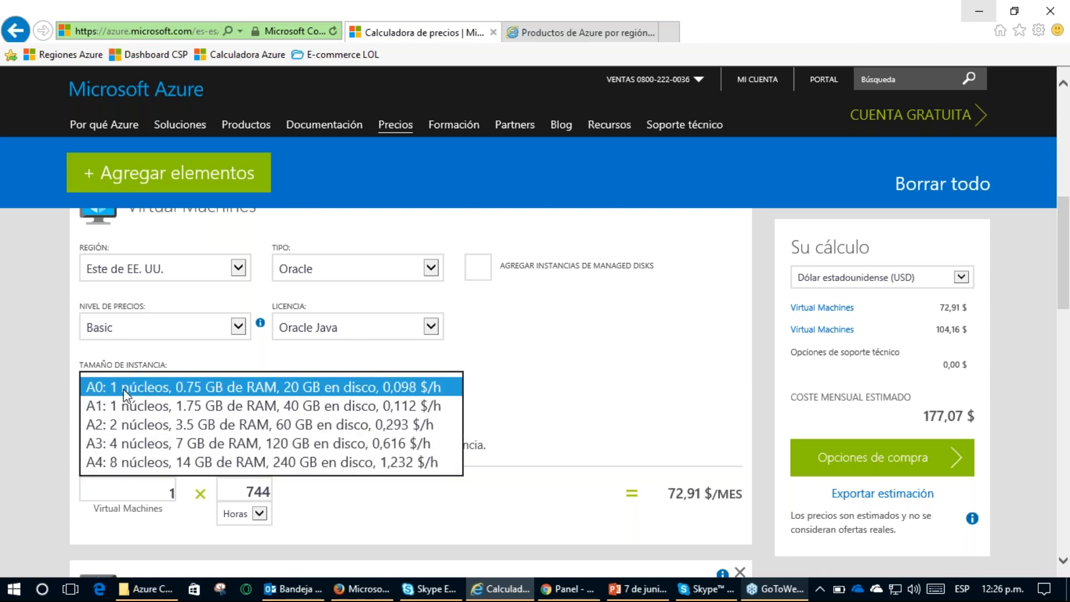
click(118, 382)
Step: Set the first virtual machine's price tier to Estándar, keeping the A0 instance size
click(109, 335)
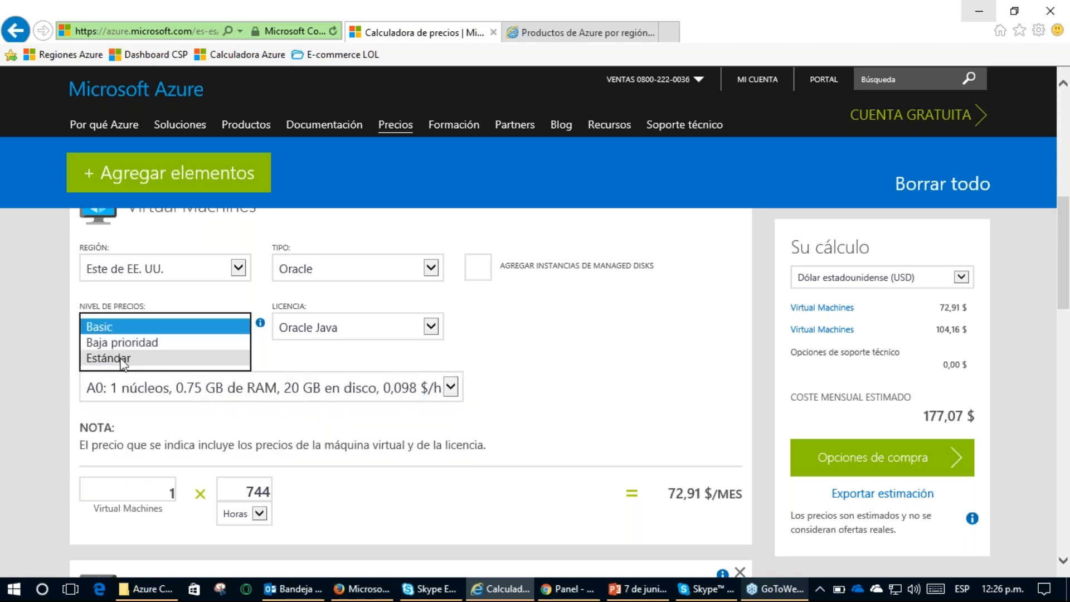
click(120, 357)
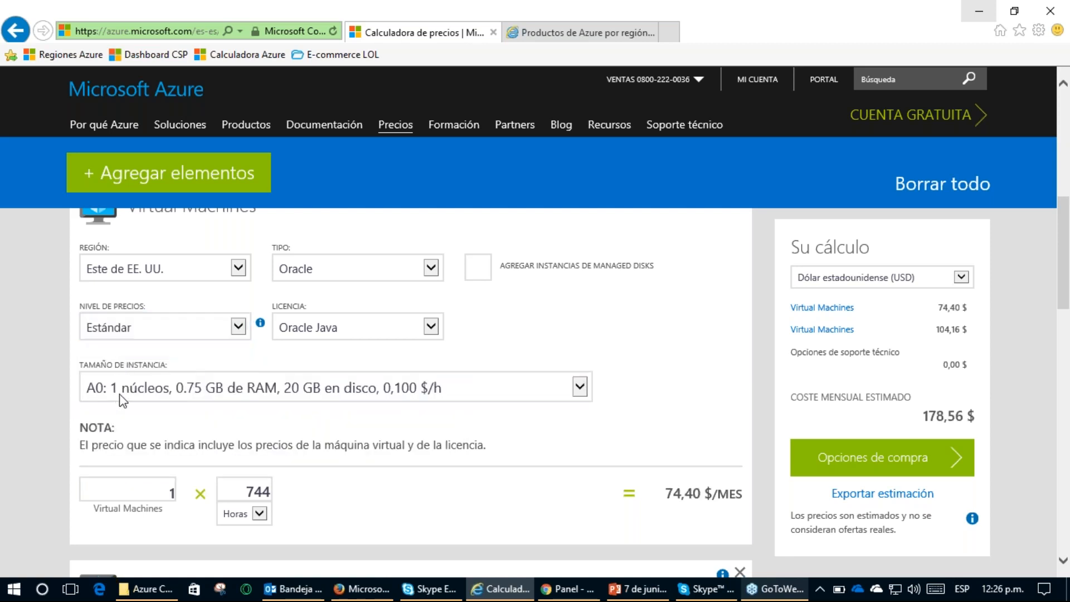
click(157, 389)
click(55, 387)
Step: Remove the second virtual machine, the Windows one in Oeste de EE. UU., from the estimate
scroll(46, 306, down, 5)
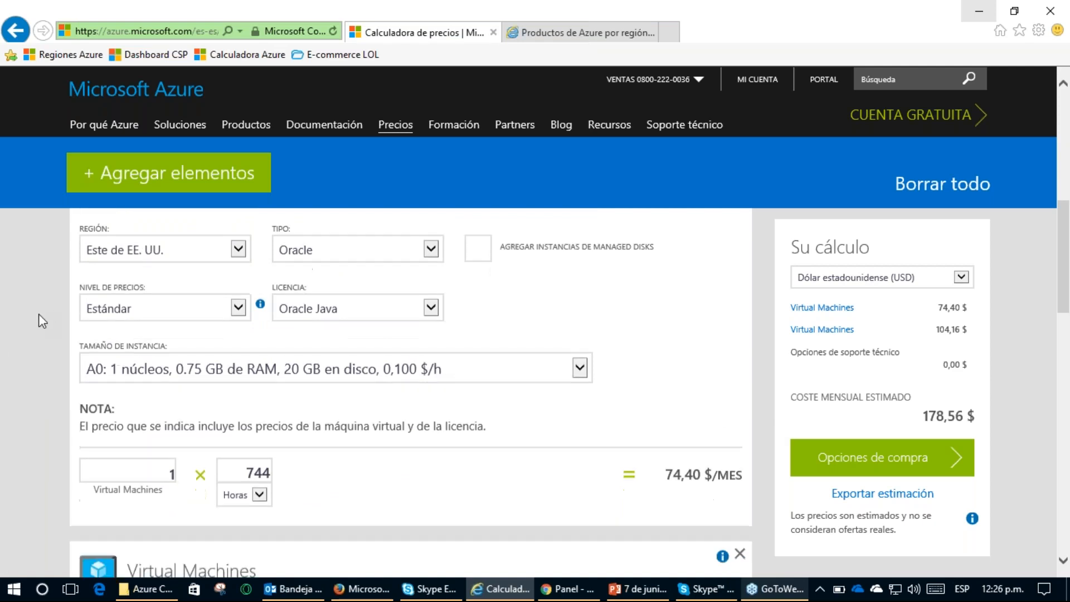
scroll(50, 333, down, 3)
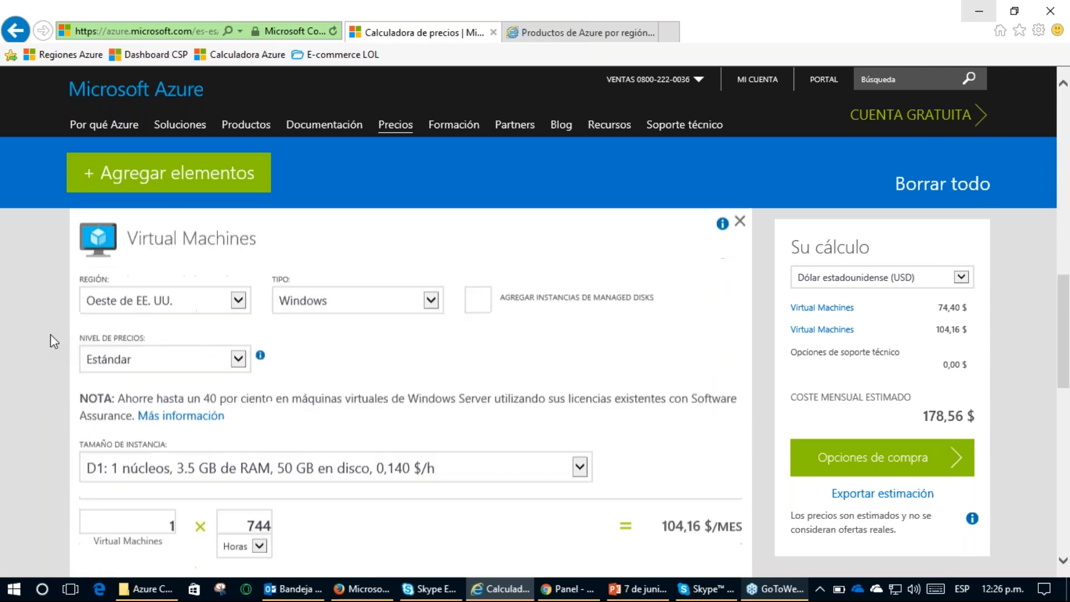
scroll(51, 333, up, 5)
scroll(50, 333, up, 4)
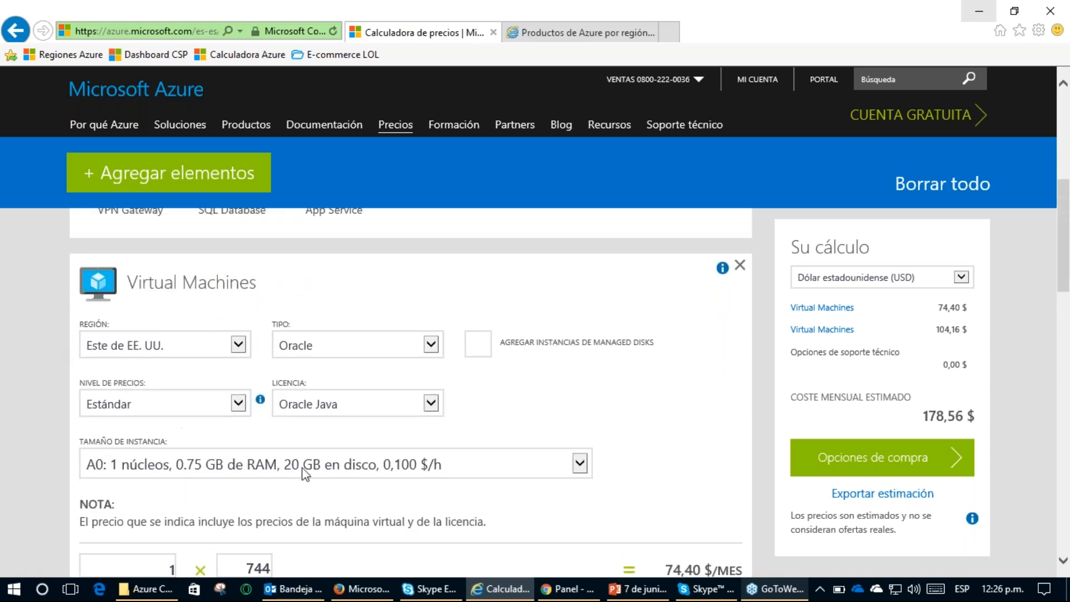
scroll(61, 346, down, 1)
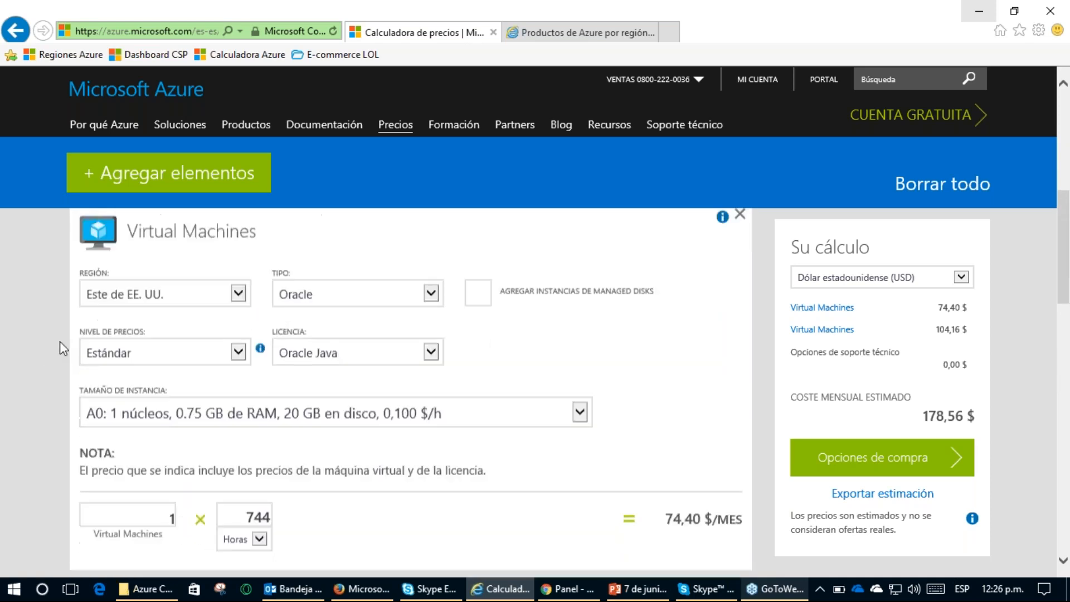
scroll(59, 341, down, 1)
scroll(59, 341, up, 1)
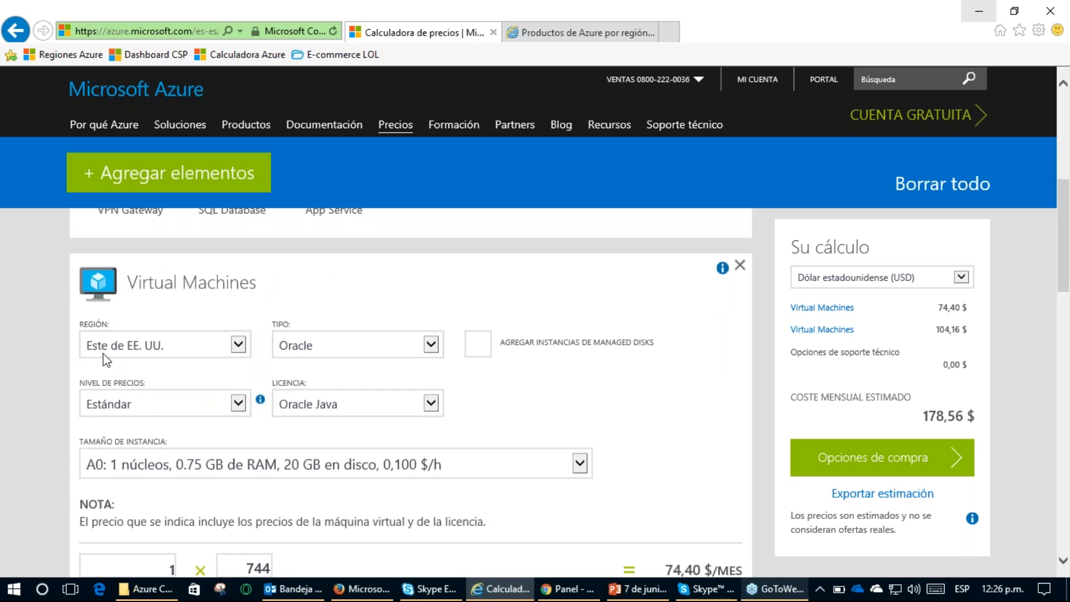
scroll(106, 359, down, 5)
click(739, 347)
scroll(563, 413, up, 6)
scroll(566, 418, down, 1)
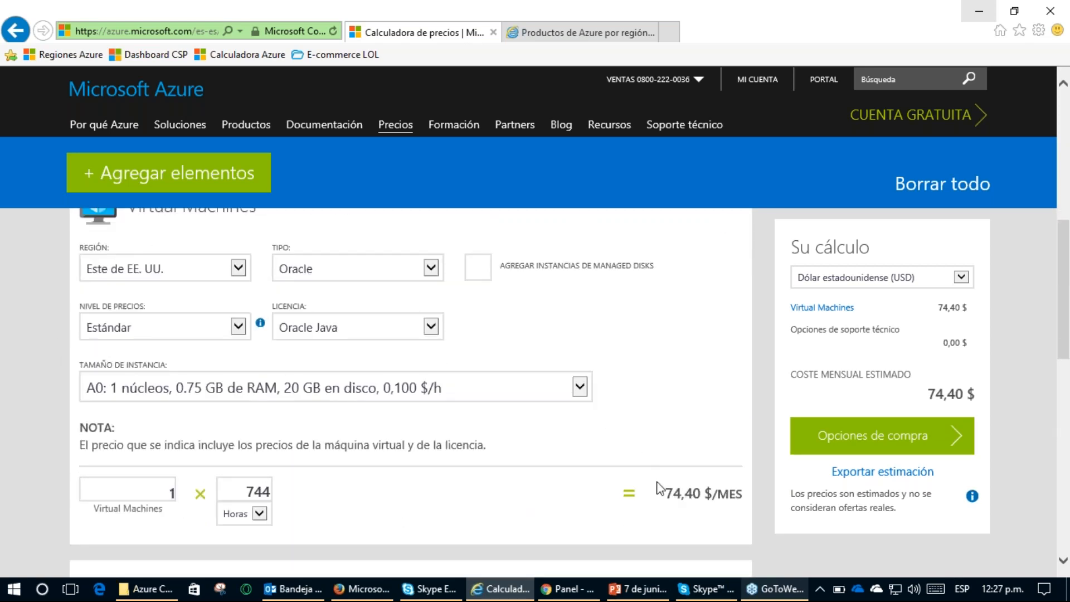
Step: Change the remaining virtual machine's type to Windows and highlight its monthly price
click(302, 266)
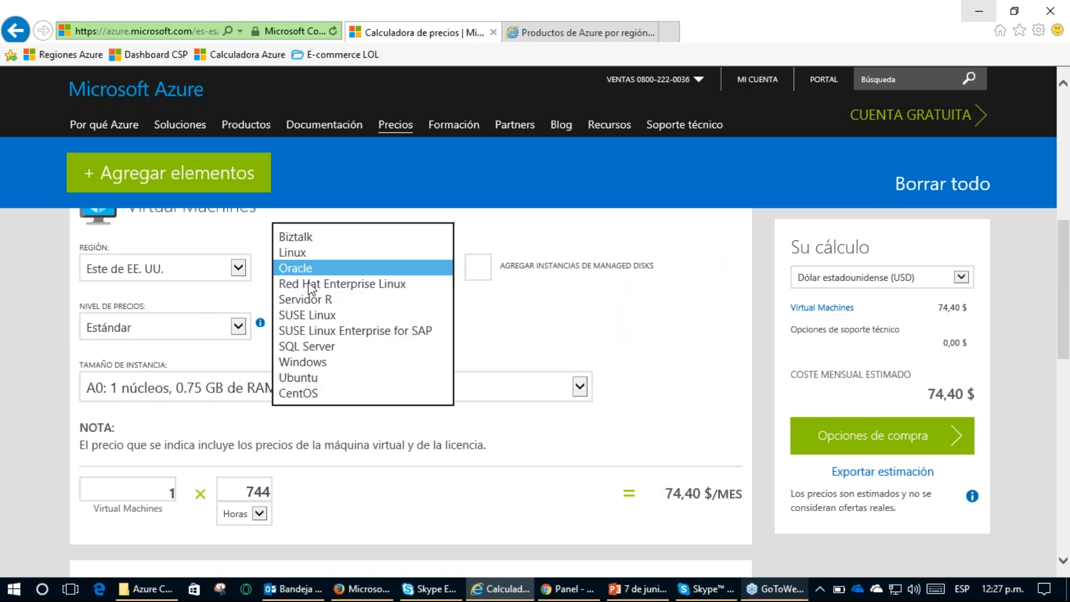
click(321, 362)
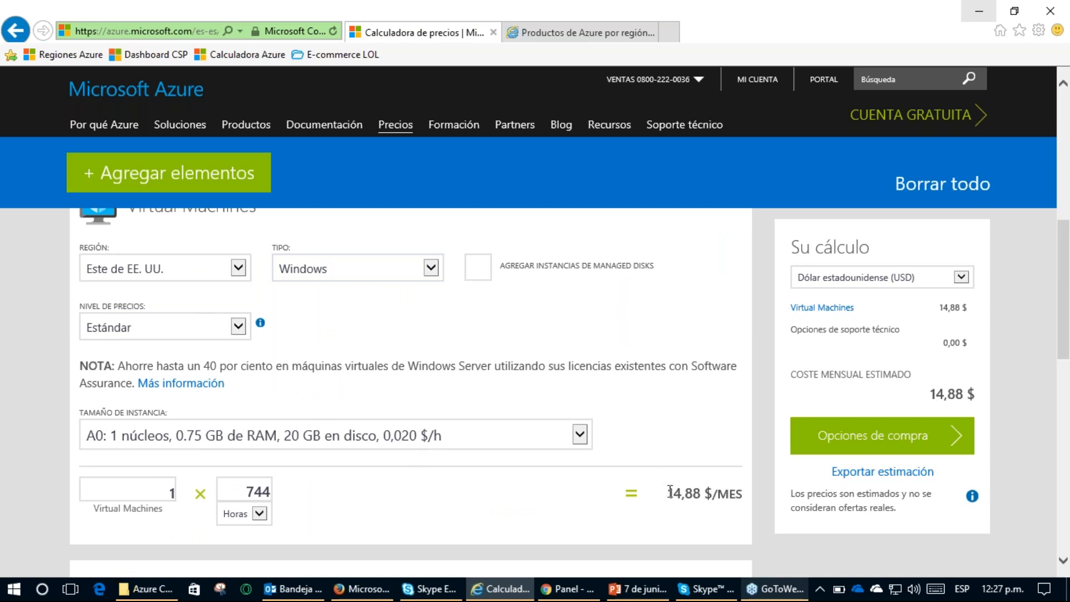
drag(669, 491, 723, 482)
click(619, 512)
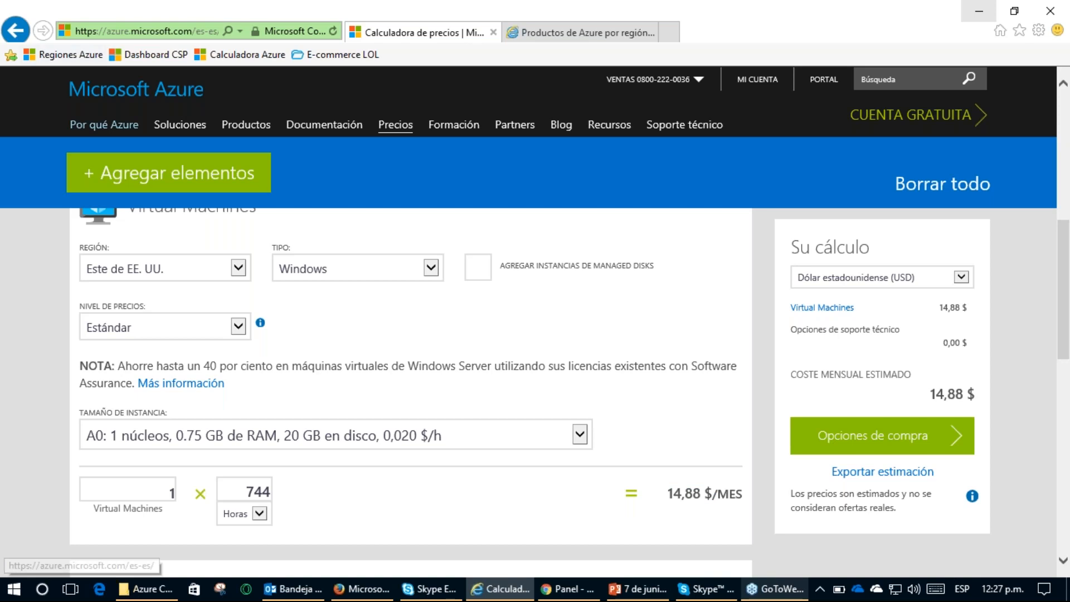
Step: Add Ancho de banda and Direcciones IP from the Redes products and Storage from the Storage products to the estimate
click(189, 184)
click(184, 333)
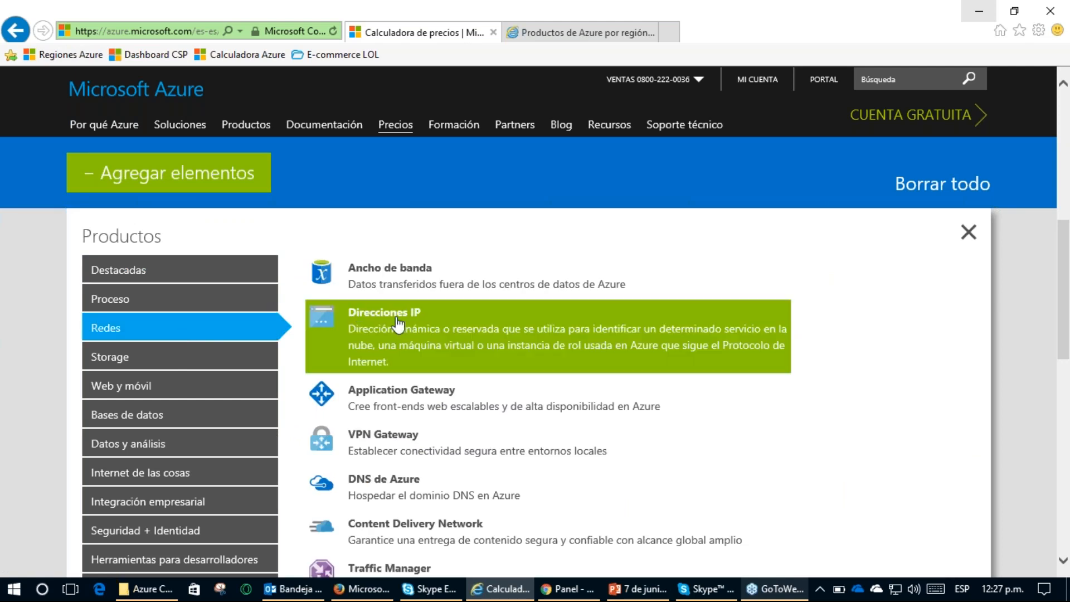
click(412, 274)
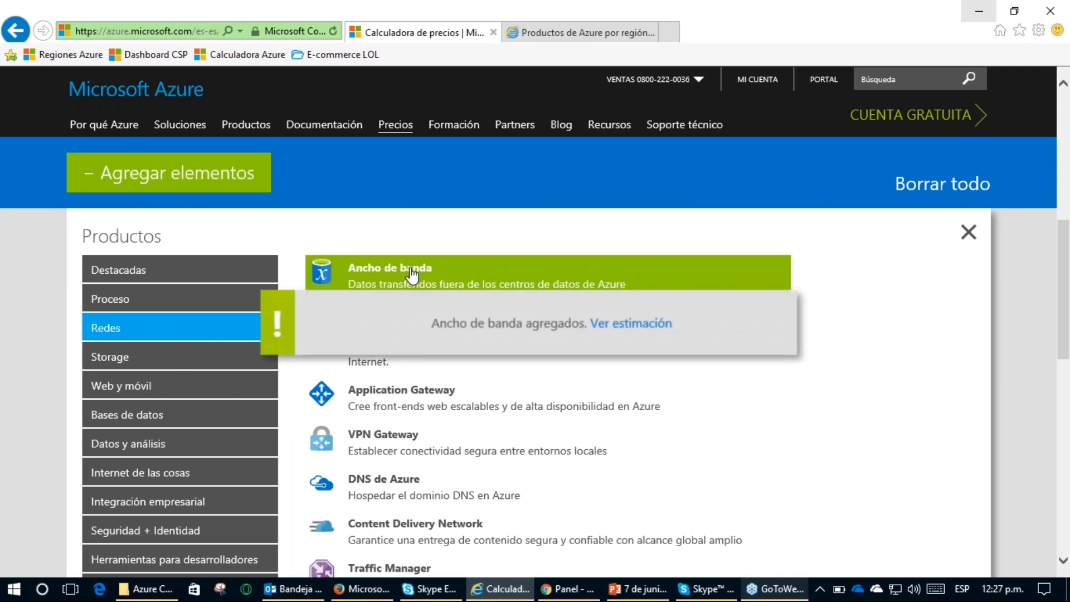
click(368, 365)
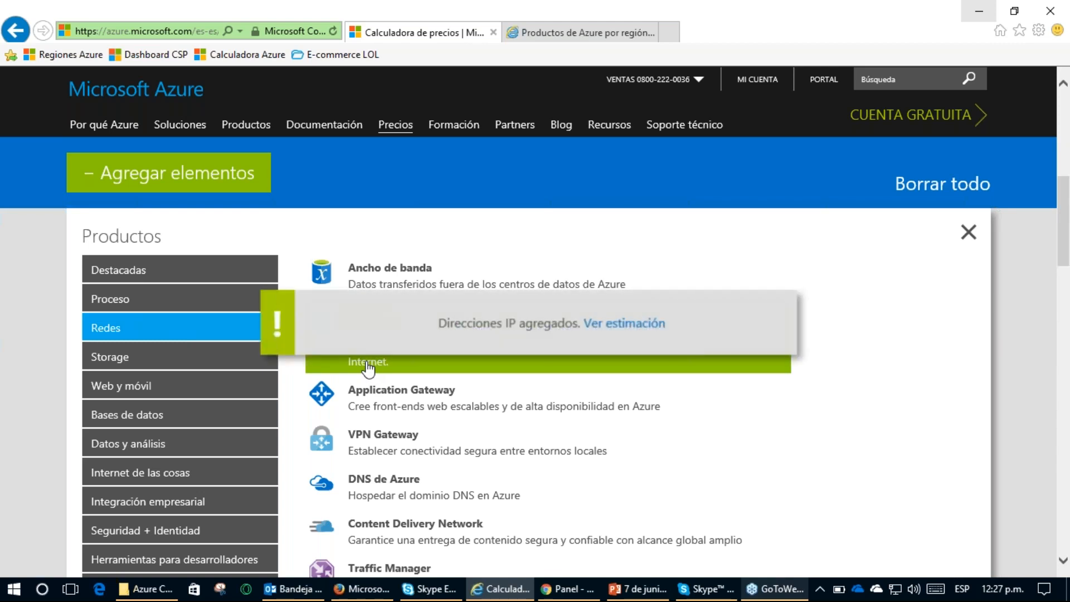
click(123, 362)
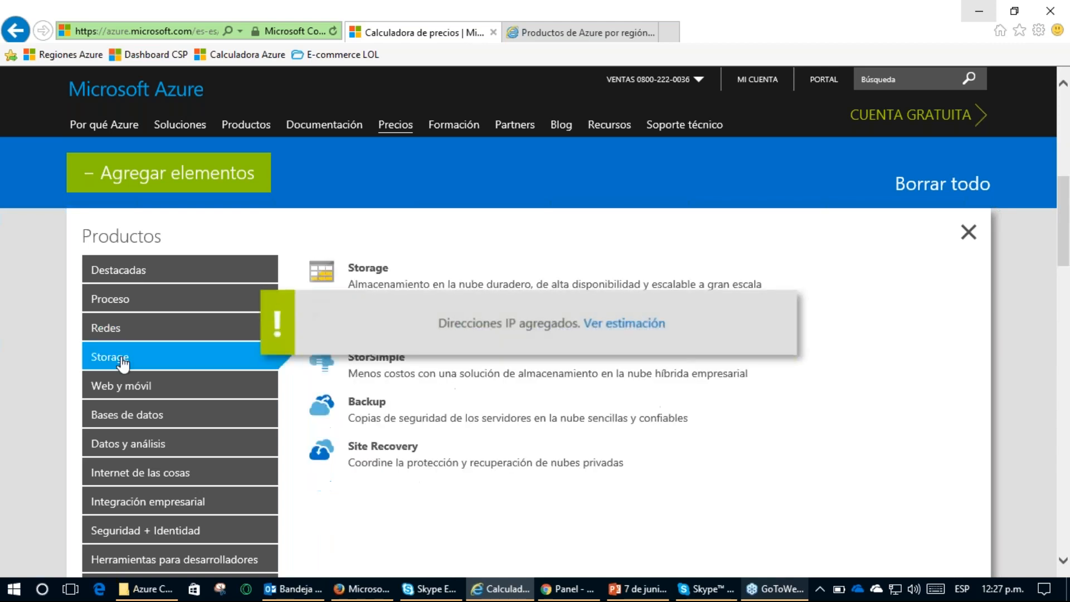
click(368, 285)
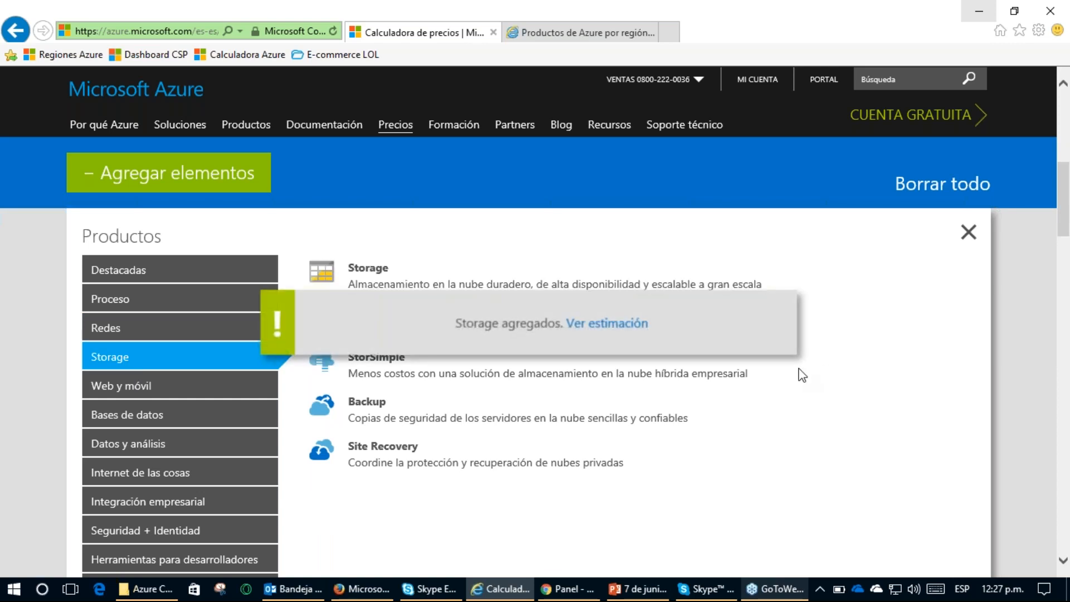
click(167, 172)
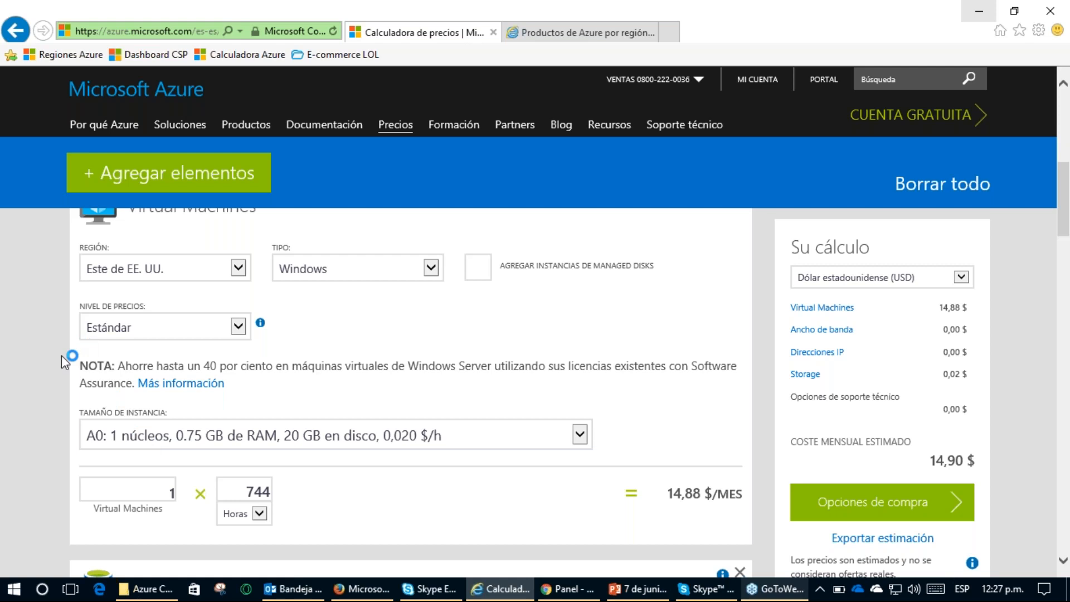
Step: Review the virtual machine's settings and highlight the Ancho de banda note about the first 5 GB of monthly data transfers
scroll(58, 363, down, 3)
scroll(58, 362, up, 1)
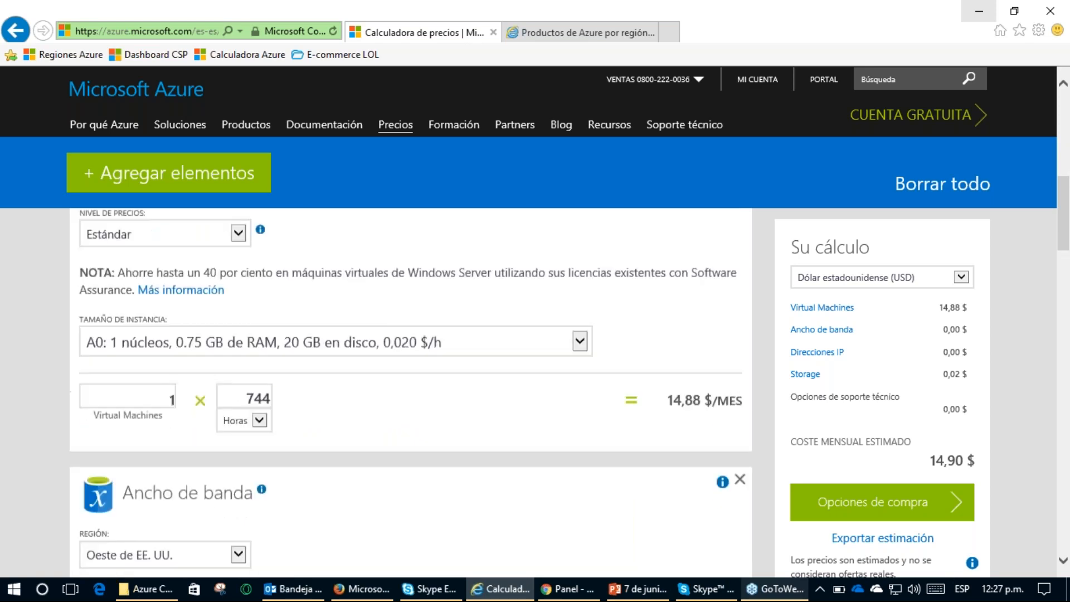
scroll(58, 362, up, 2)
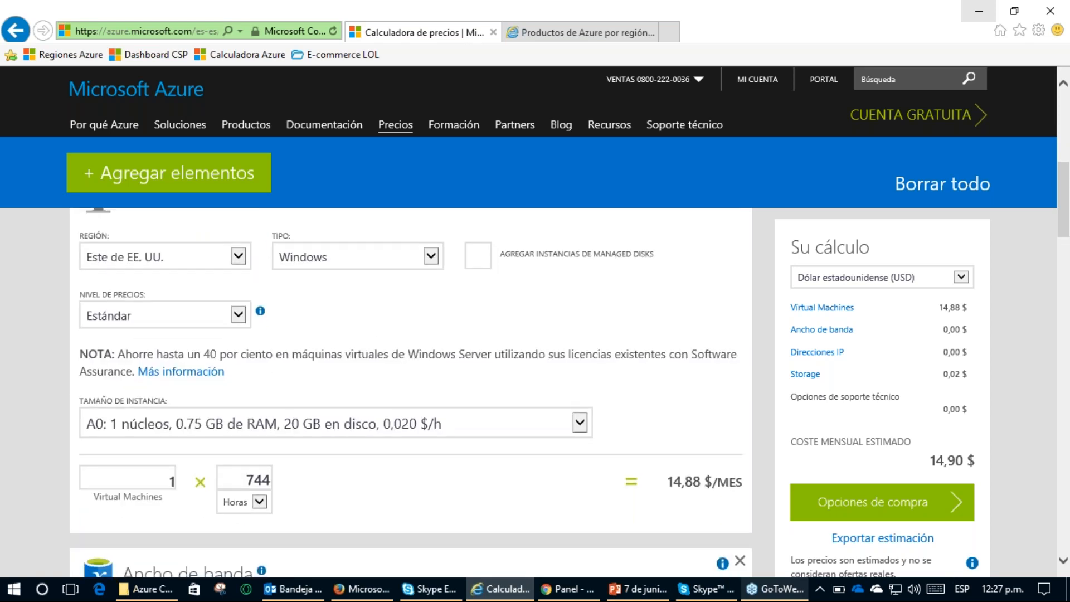
scroll(46, 363, down, 5)
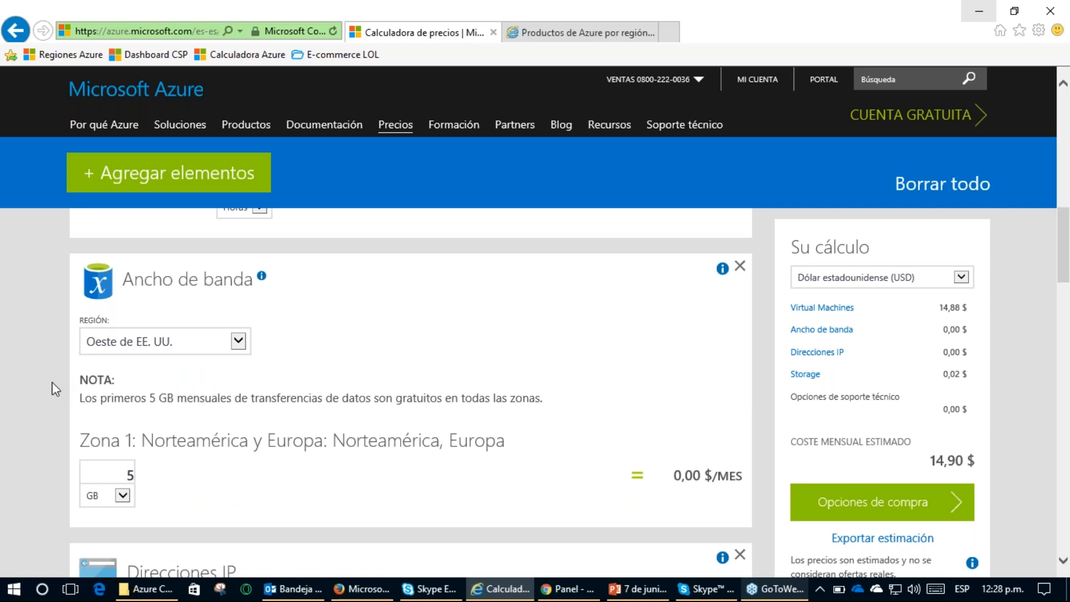
drag(146, 399, 508, 393)
click(333, 427)
Step: Try Zona 1 bandwidth volumes of 6 GB and 50 GB, highlighting the monthly price for 6 GB
drag(118, 473, 139, 475)
text(6)
double_click(675, 473)
click(299, 495)
click(132, 473)
key(BackSpace)
text(50)
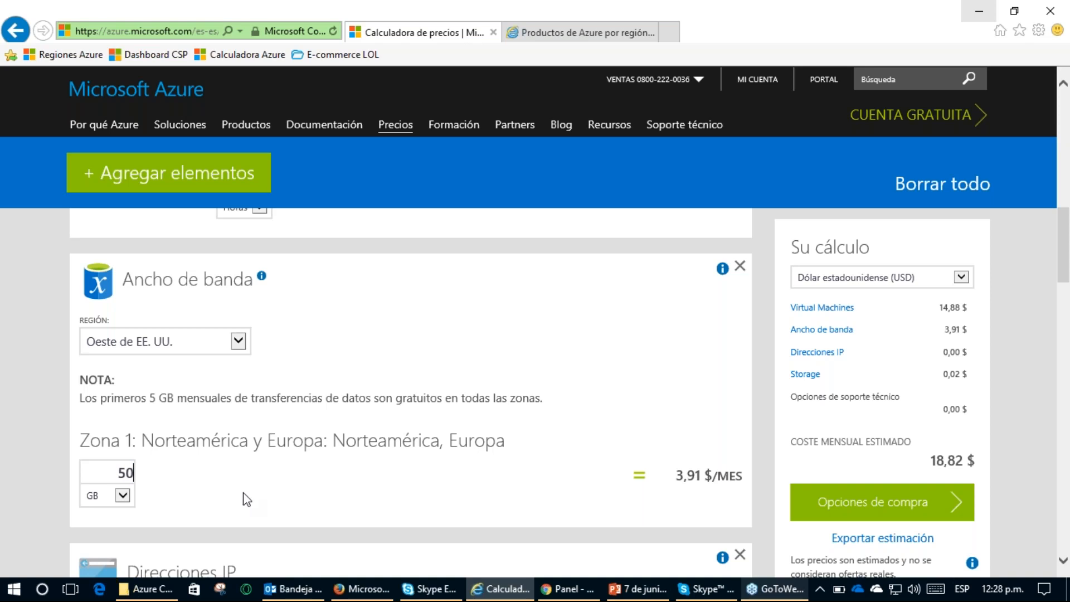
Step: Set the Zona 1 bandwidth volume to 100 GB and highlight its monthly price
drag(116, 472, 124, 472)
text(100)
double_click(677, 472)
click(557, 501)
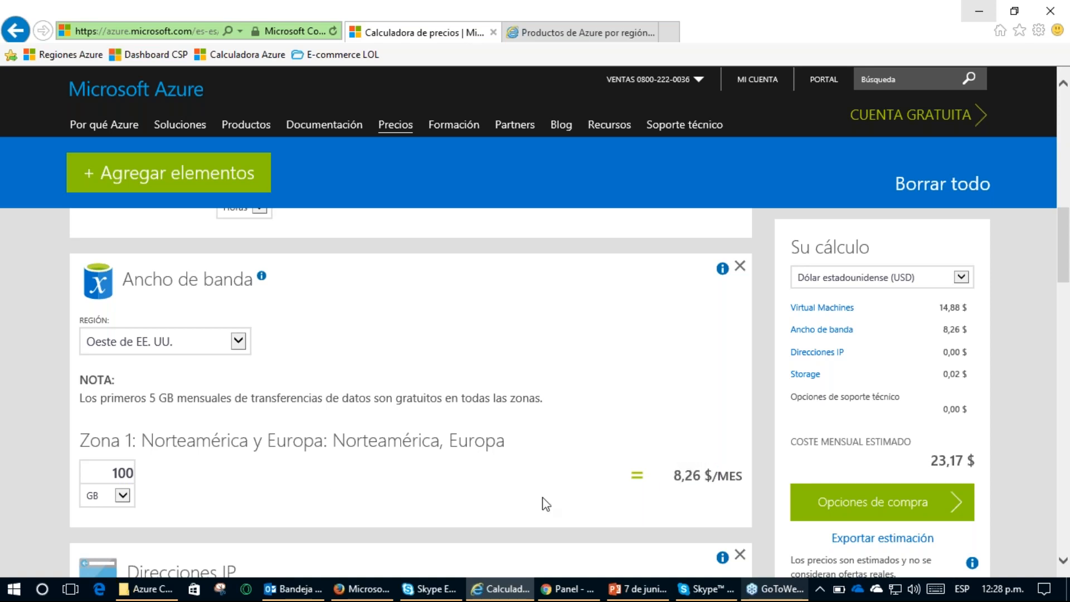
Step: Set the Direcciones IP type to ARM with 1 public address and highlight its monthly price
scroll(435, 465, down, 5)
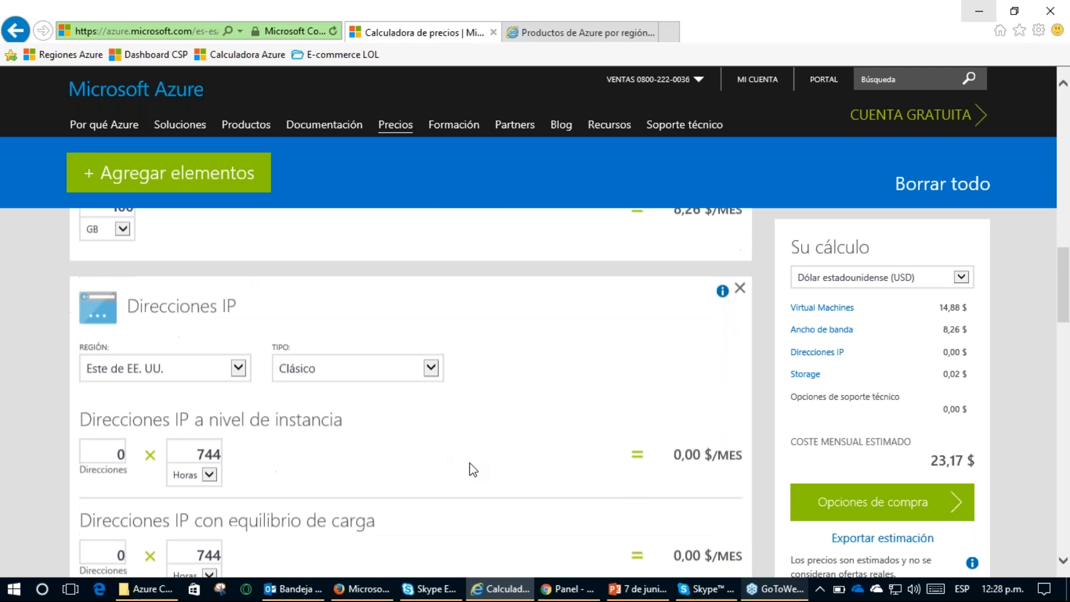
click(316, 334)
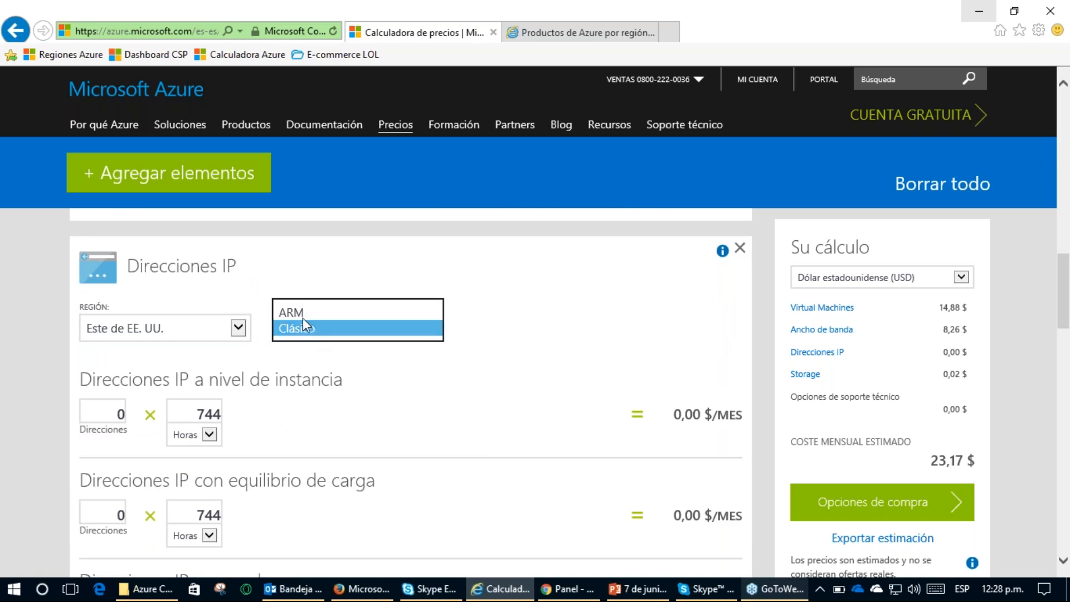
click(297, 312)
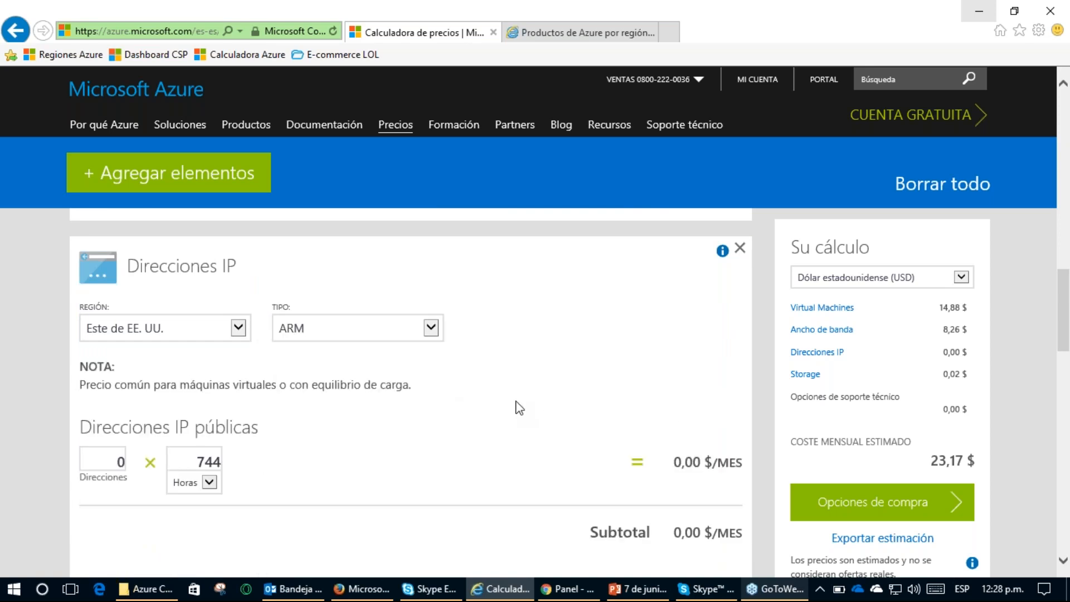
scroll(513, 402, down, 1)
scroll(501, 404, up, 1)
double_click(112, 456)
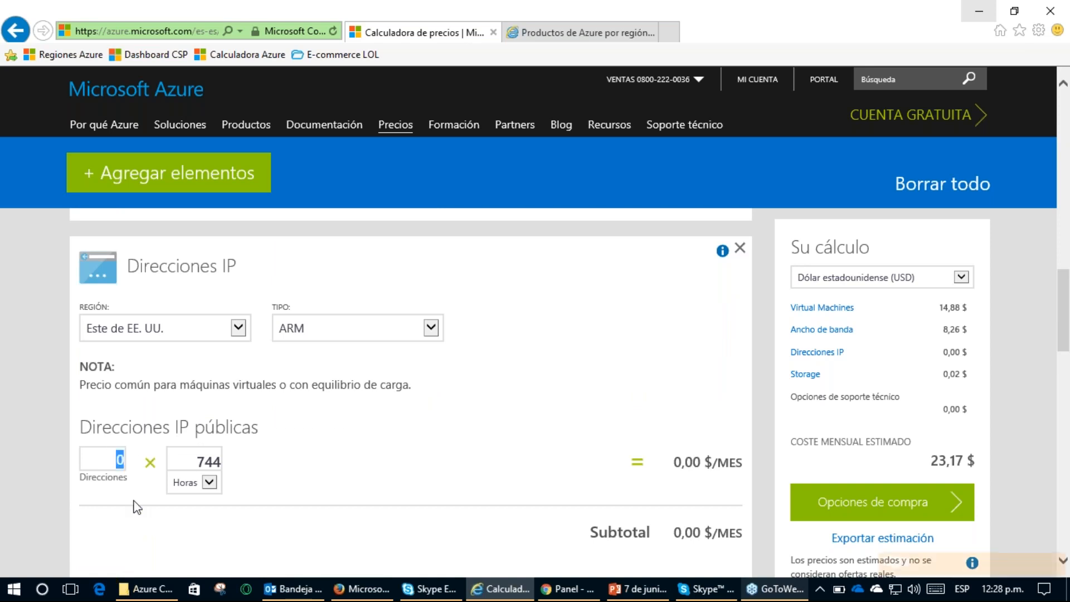
text(1)
click(198, 459)
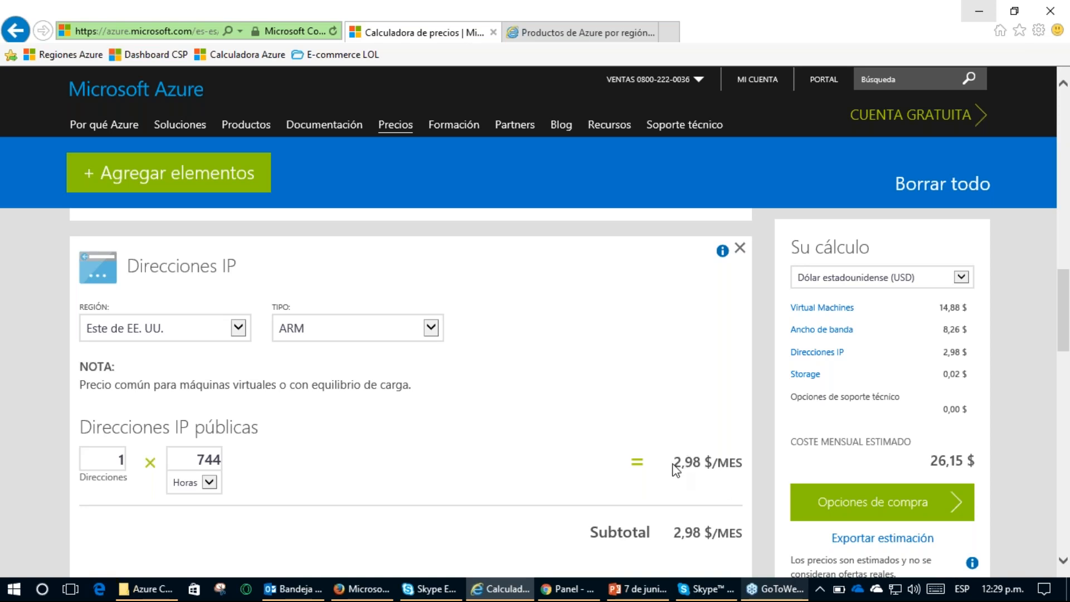
drag(681, 464, 719, 463)
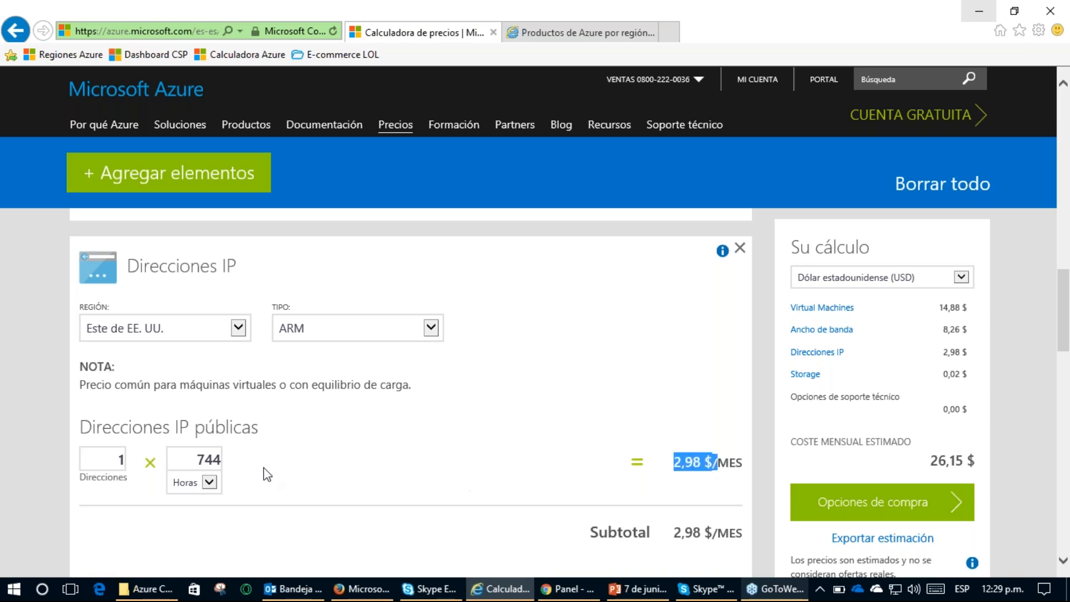
Step: Try 1 hour of use for the public IP address and restore it to 744 hours
double_click(193, 455)
text(1)
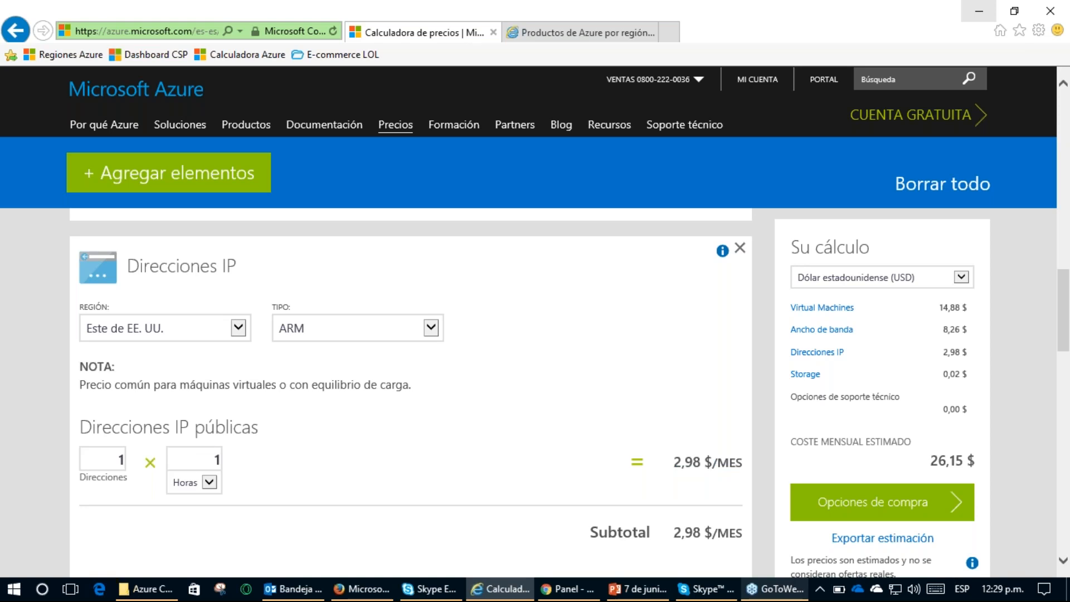
drag(676, 463, 705, 462)
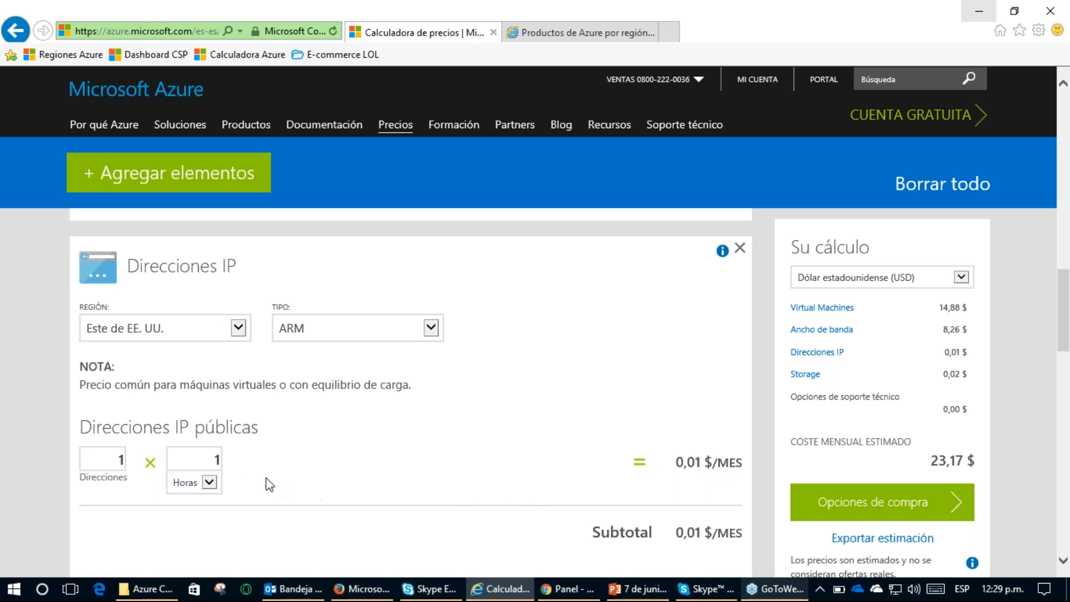
drag(210, 456, 228, 465)
key(BackSpace)
text(744)
Step: Set the Storage region to Este de EE. UU. and its price tier to Estándar - Cuenta de Storage
scroll(395, 457, up, 2)
scroll(392, 448, up, 3)
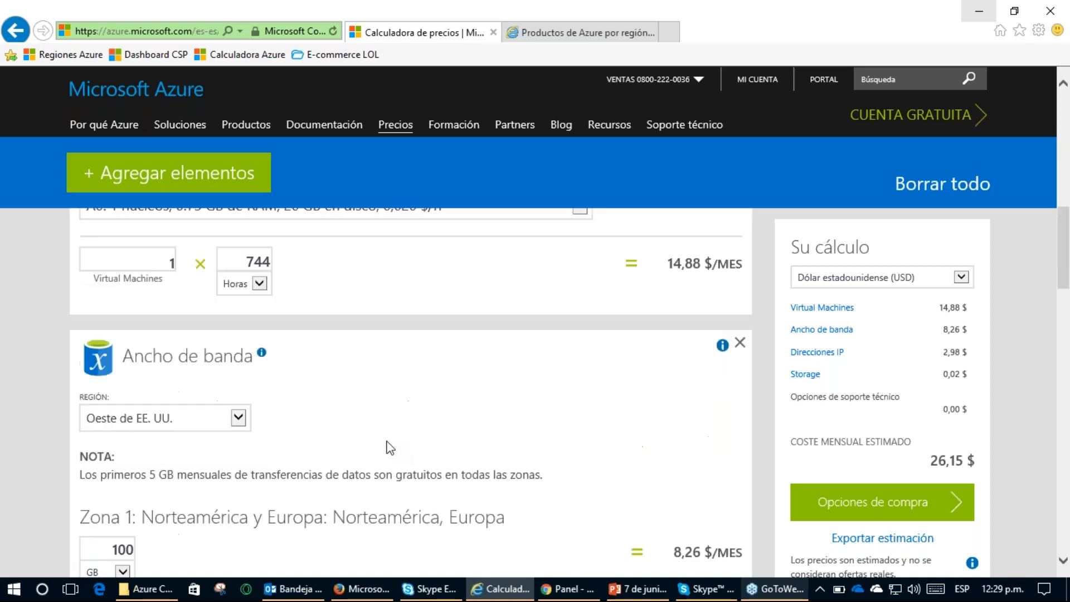
drag(174, 364, 270, 420)
scroll(208, 411, down, 5)
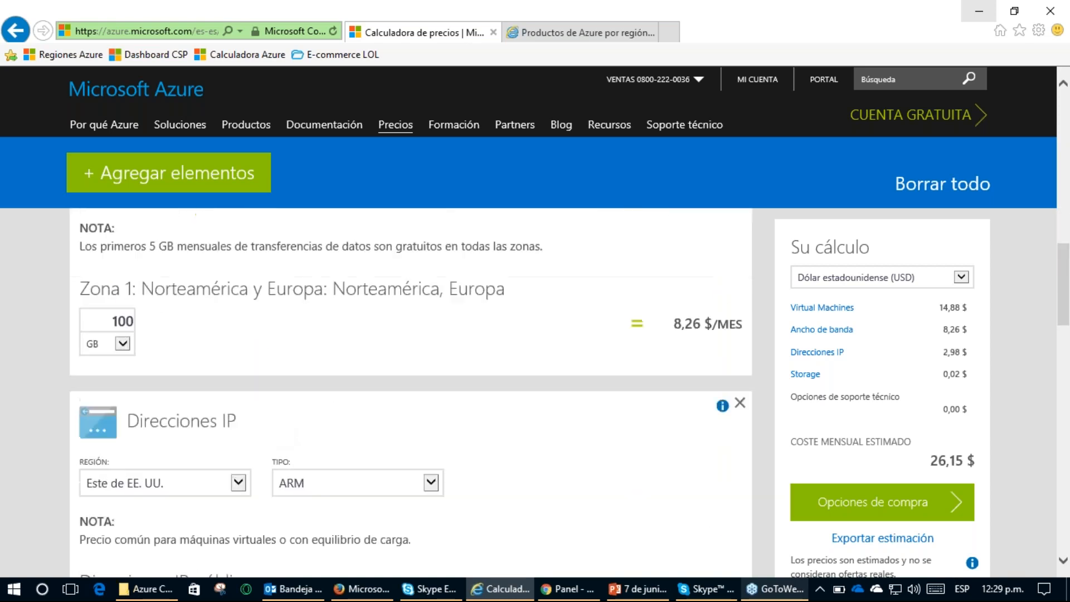
scroll(255, 446, down, 6)
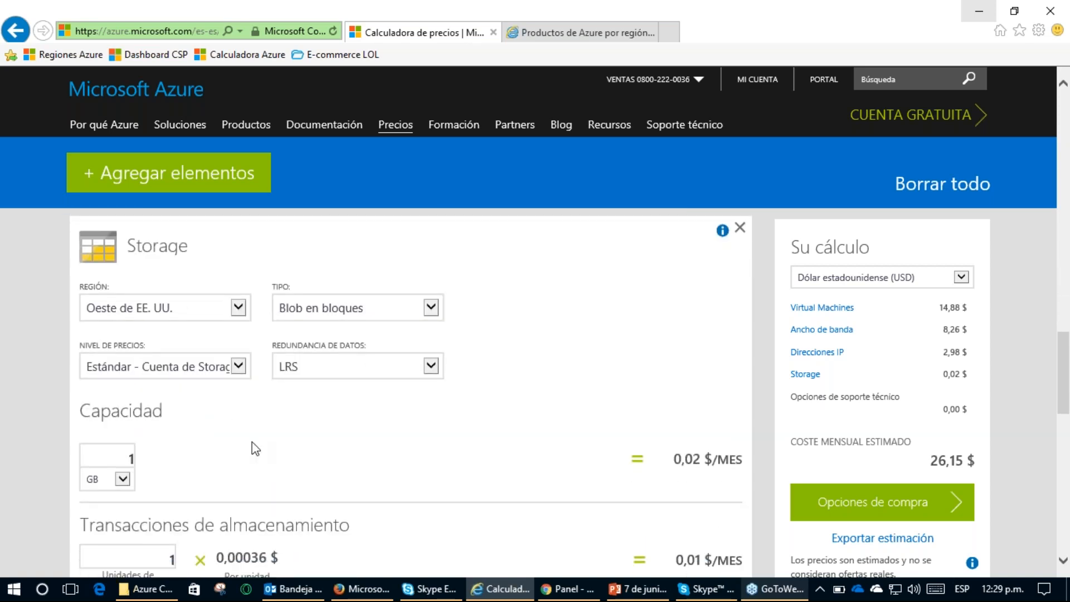
click(174, 312)
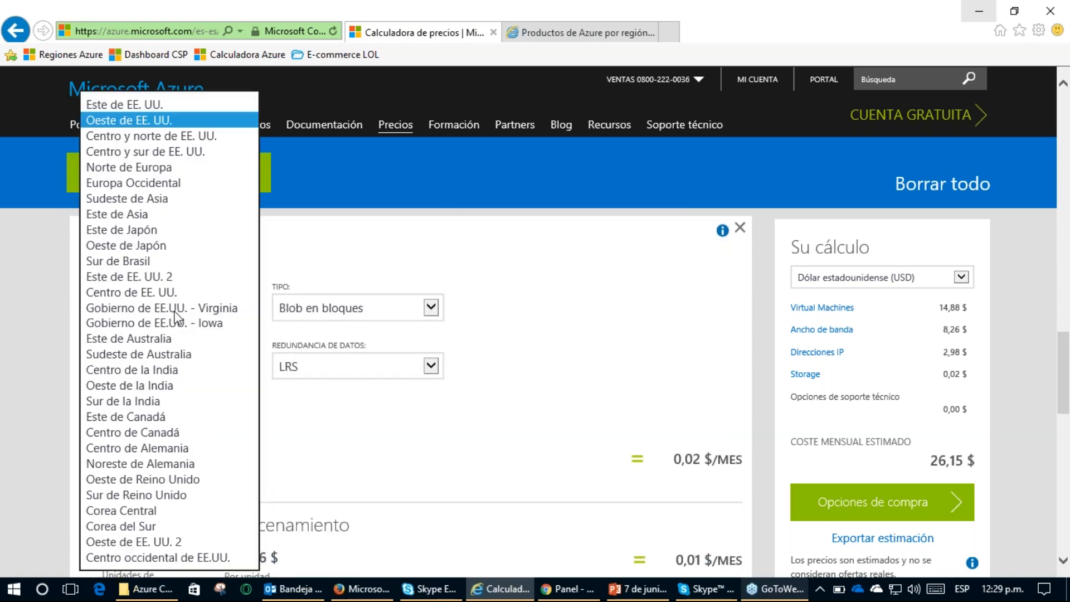
click(117, 104)
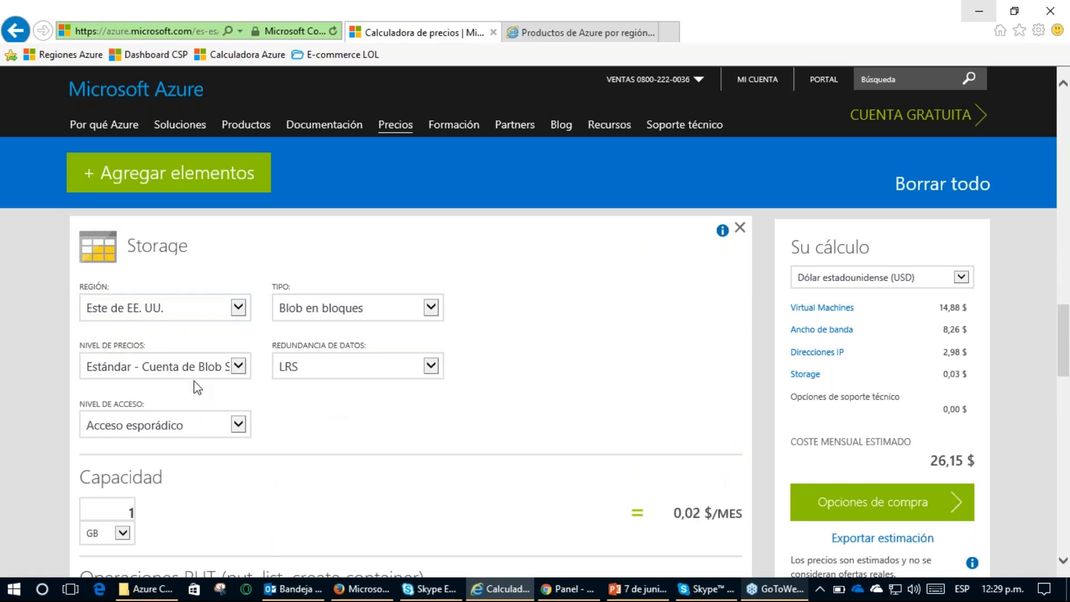
click(205, 360)
click(199, 350)
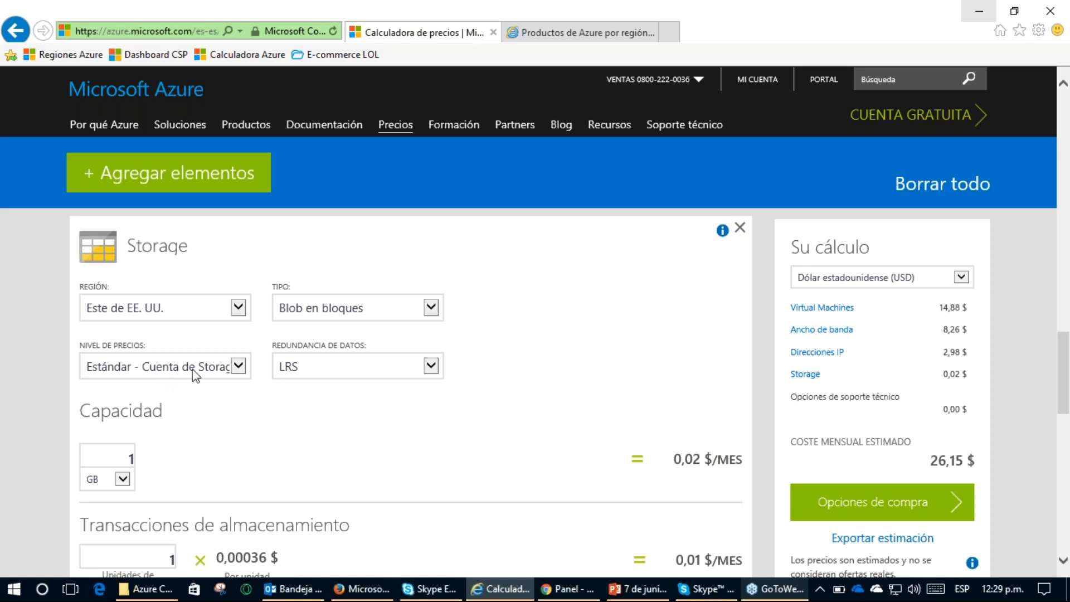
Step: Try Storage capacities of 128 GB and 4 TB
double_click(129, 456)
text(128)
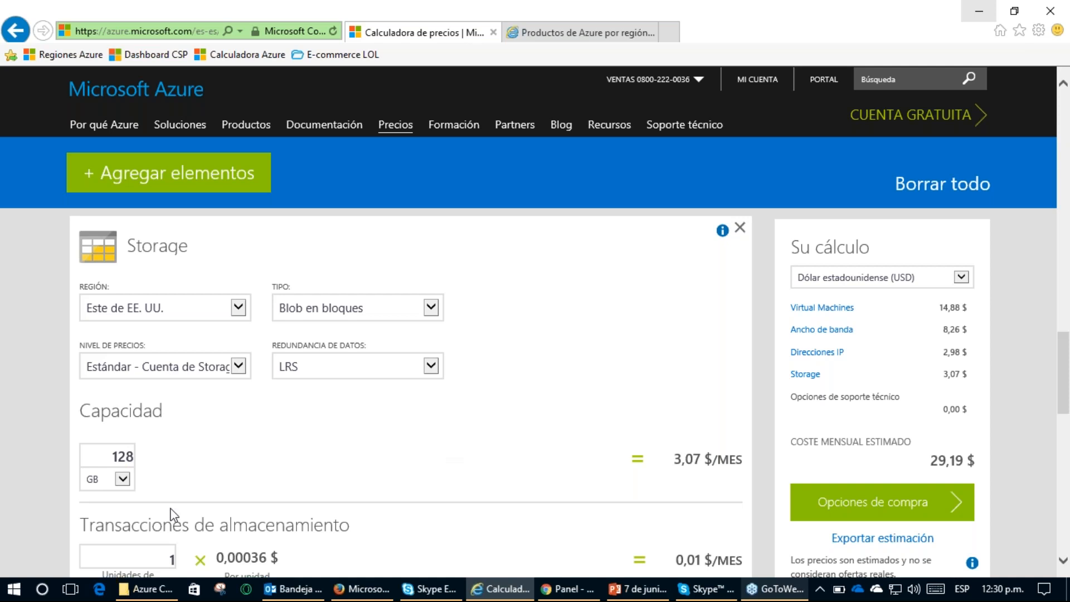
drag(108, 457, 154, 446)
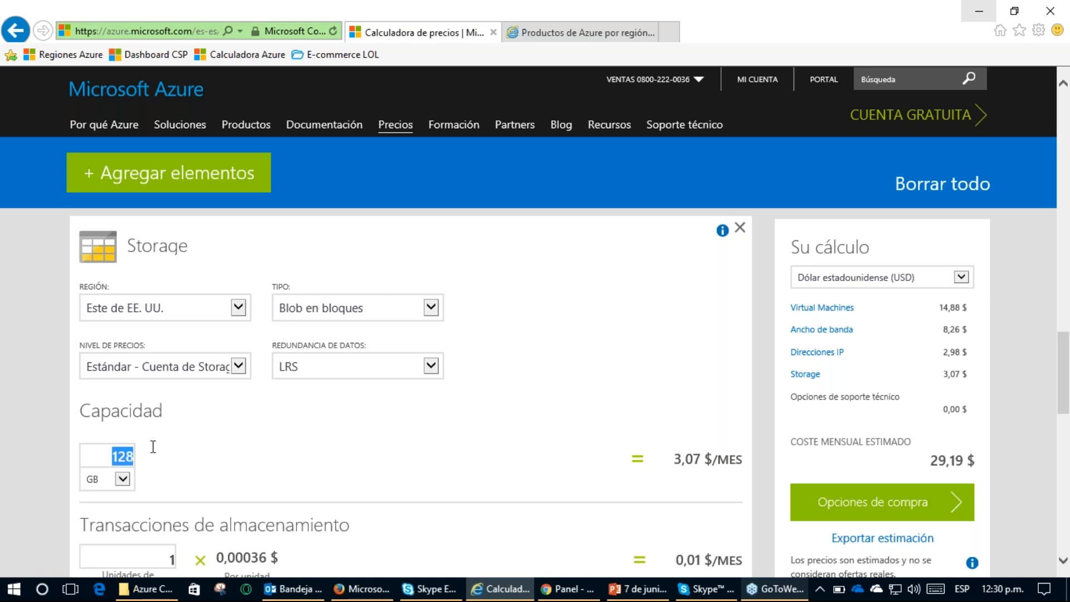
click(123, 479)
click(109, 504)
drag(110, 454, 159, 447)
text(4)
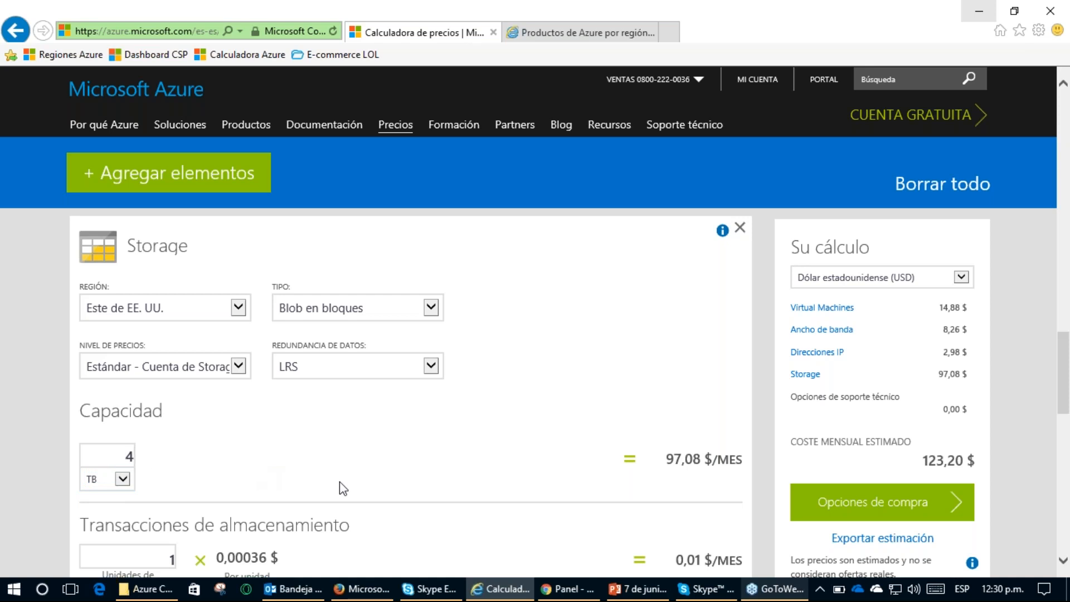
Step: Switch the Storage capacity unit to GB and set the capacity to 128 GB
click(119, 480)
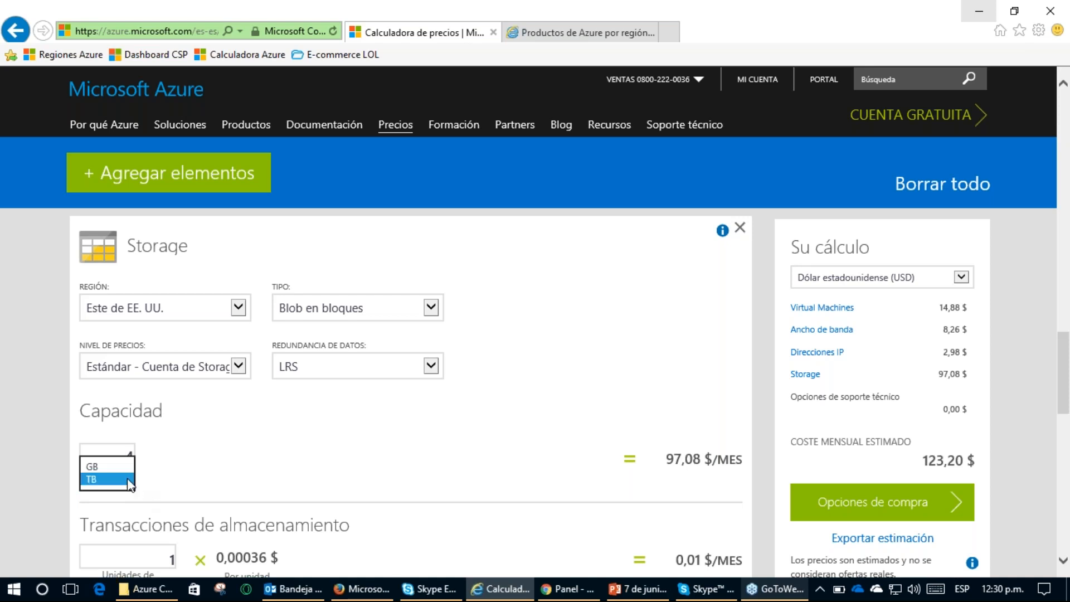
click(104, 468)
double_click(123, 454)
key(BackSpace)
text(18)
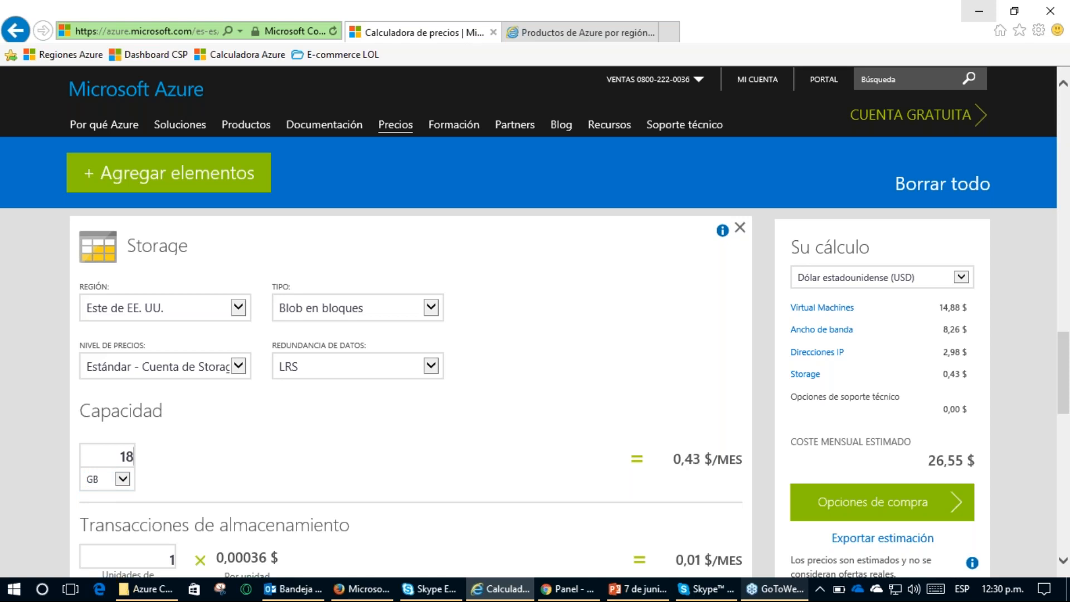
double_click(122, 454)
key(BackSpace)
text(128)
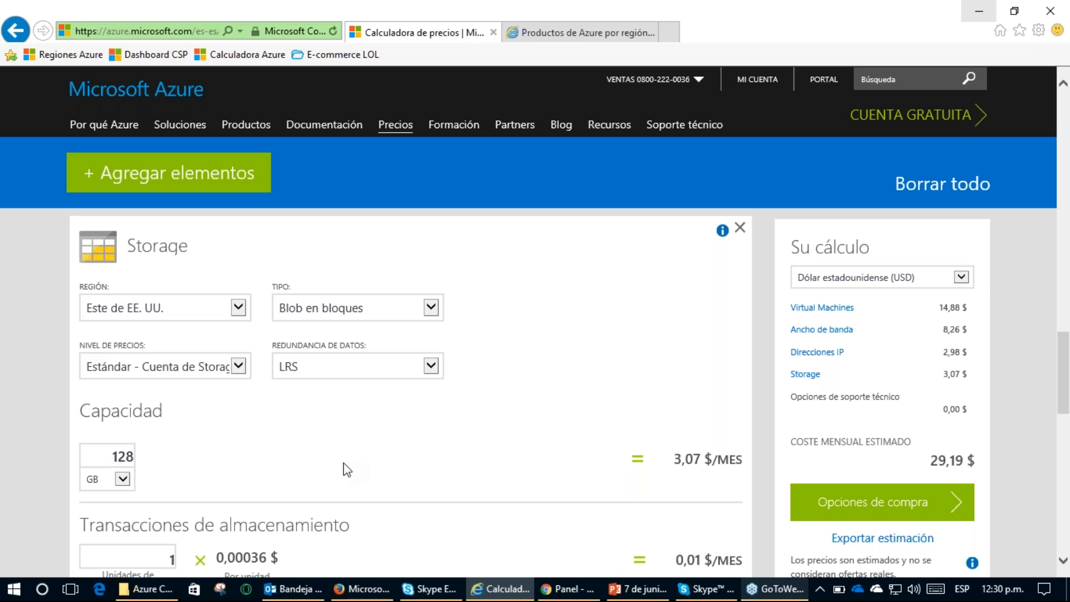
Step: Set the storage transaction units to 1000 and highlight their monthly price
scroll(396, 477, down, 2)
click(161, 481)
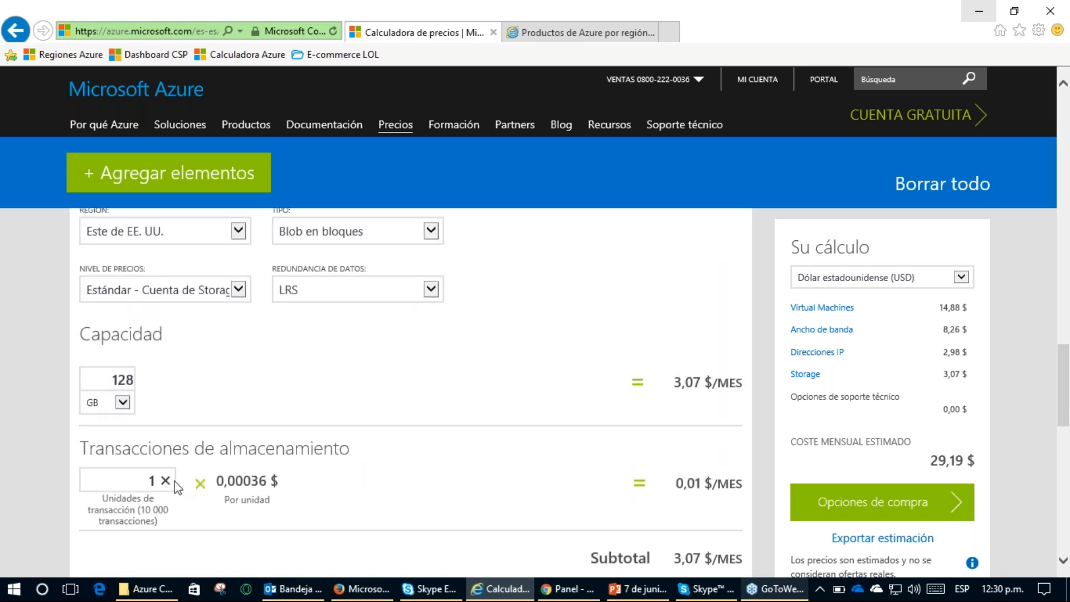
text(00)
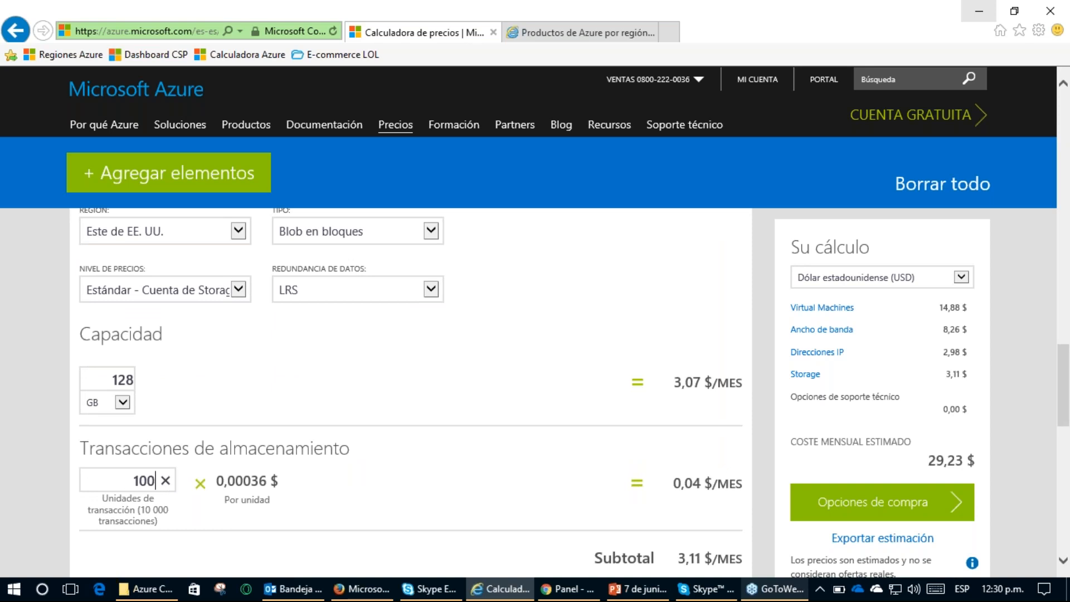
key(BackSpace)
key(BackSpace)
text(0)
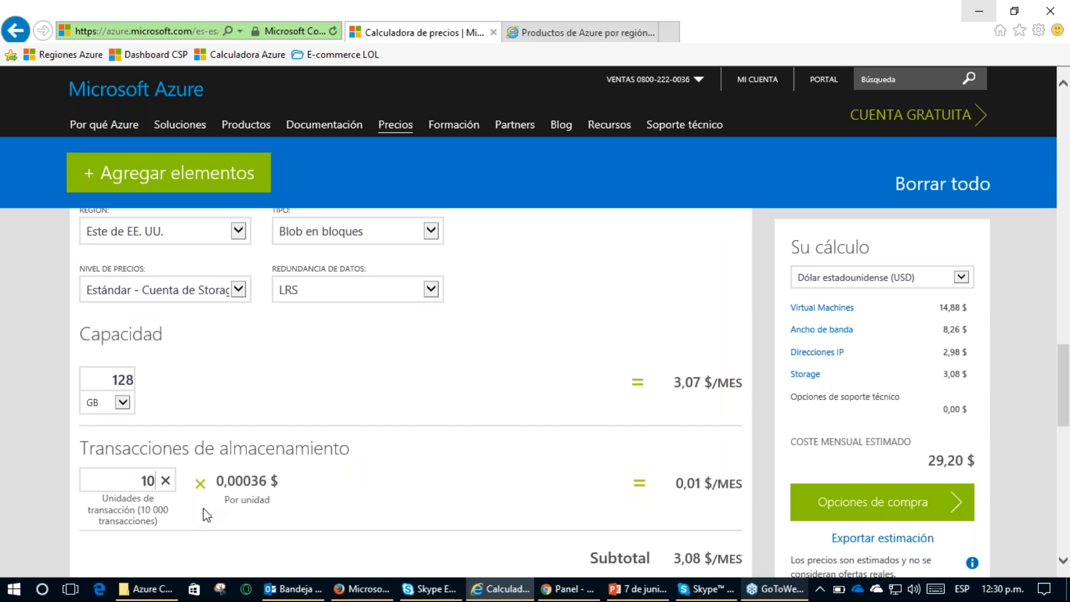
text(0)
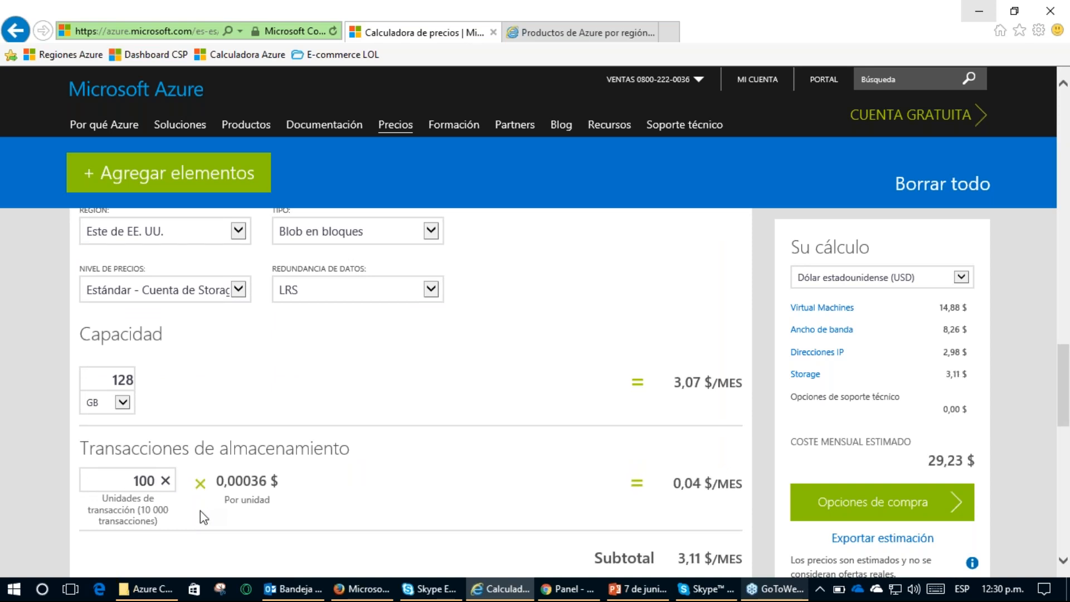
text(0)
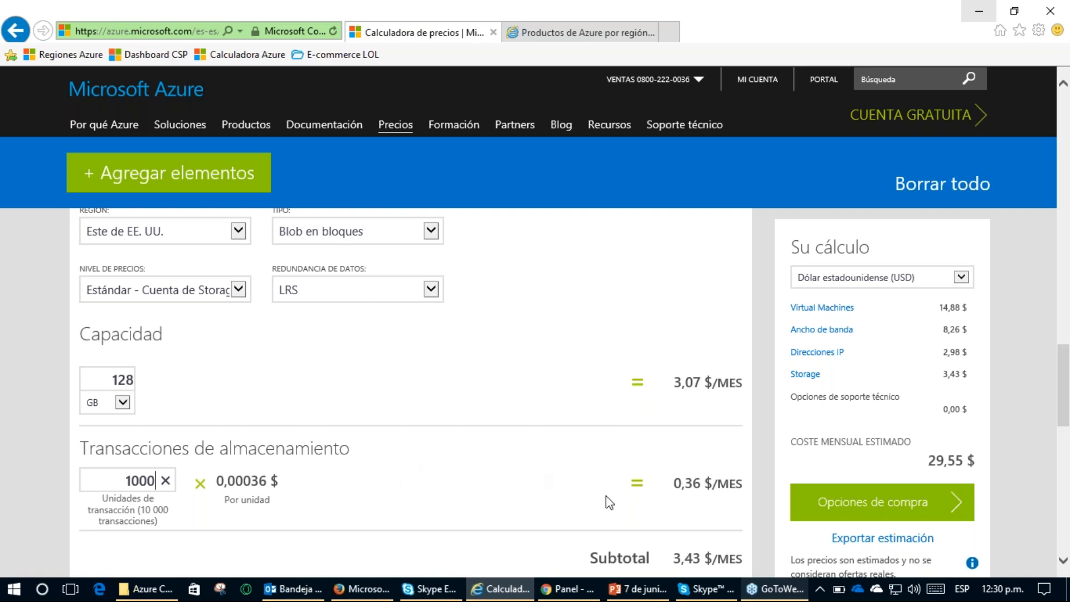
double_click(680, 485)
click(521, 504)
Step: Highlight the Storage capacity and its monthly price
scroll(533, 498, up, 3)
scroll(534, 497, down, 1)
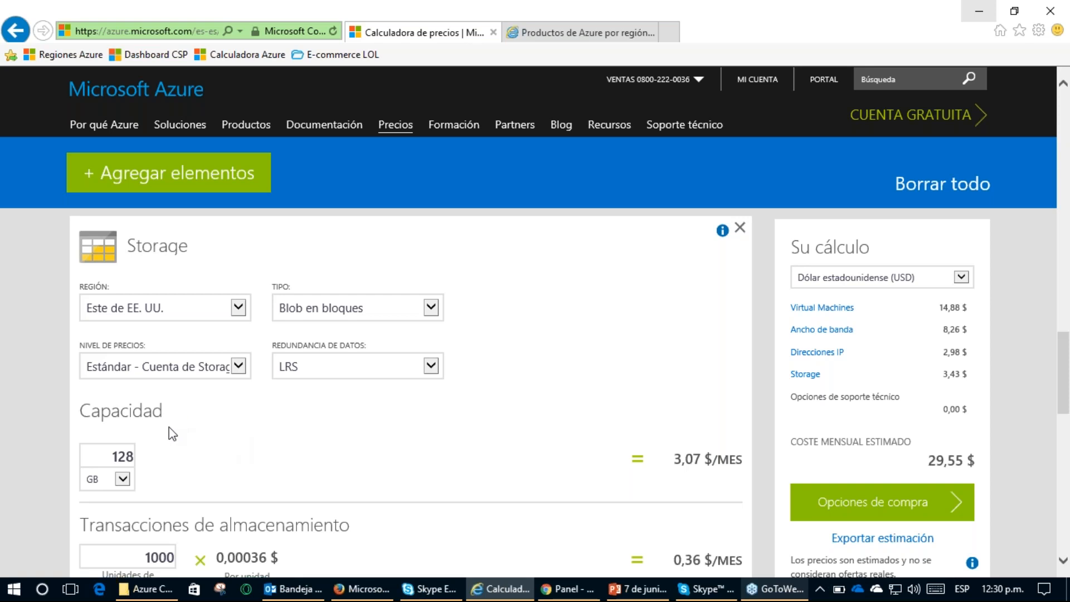
double_click(112, 455)
click(289, 461)
click(158, 246)
drag(105, 456, 141, 451)
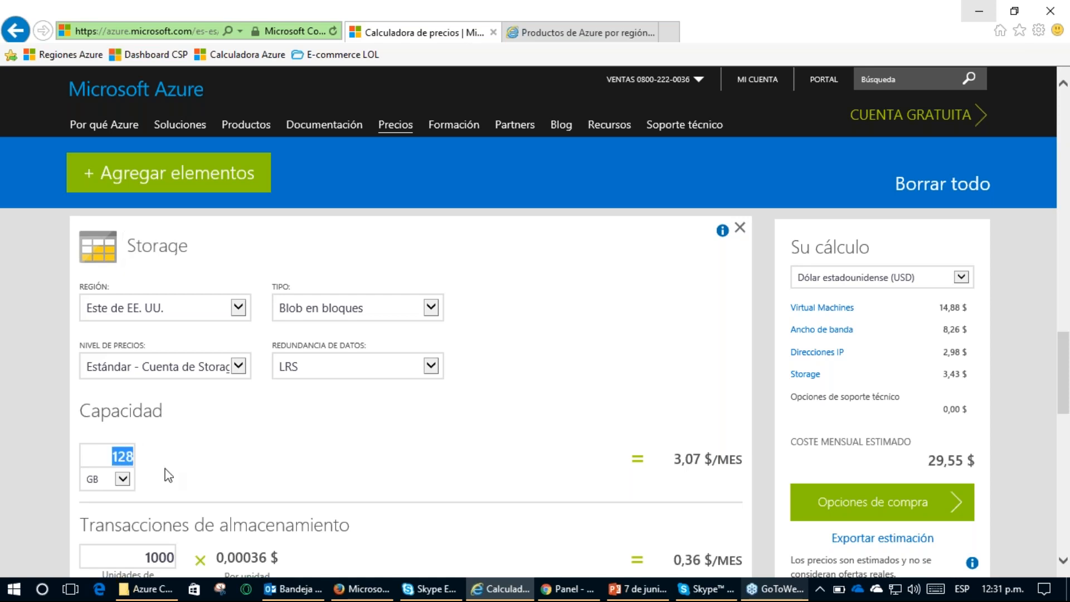
click(258, 479)
drag(672, 460, 744, 460)
click(552, 479)
Step: Review the virtual machine, bandwidth, IP address and Storage settings, and highlight the estimate's total monthly cost
scroll(552, 479, up, 1)
scroll(551, 480, up, 15)
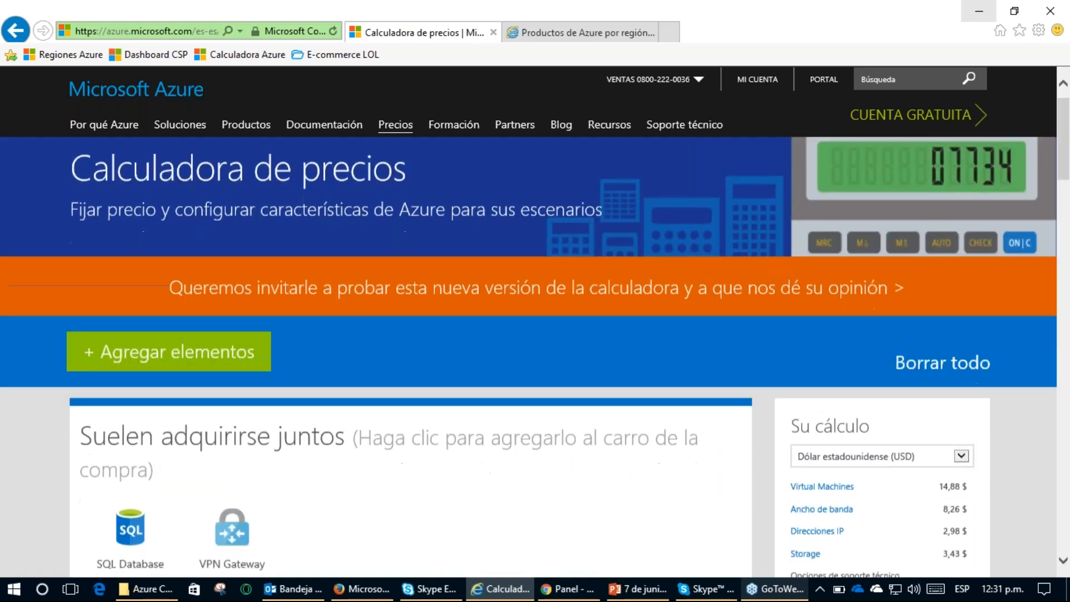
scroll(544, 471, down, 6)
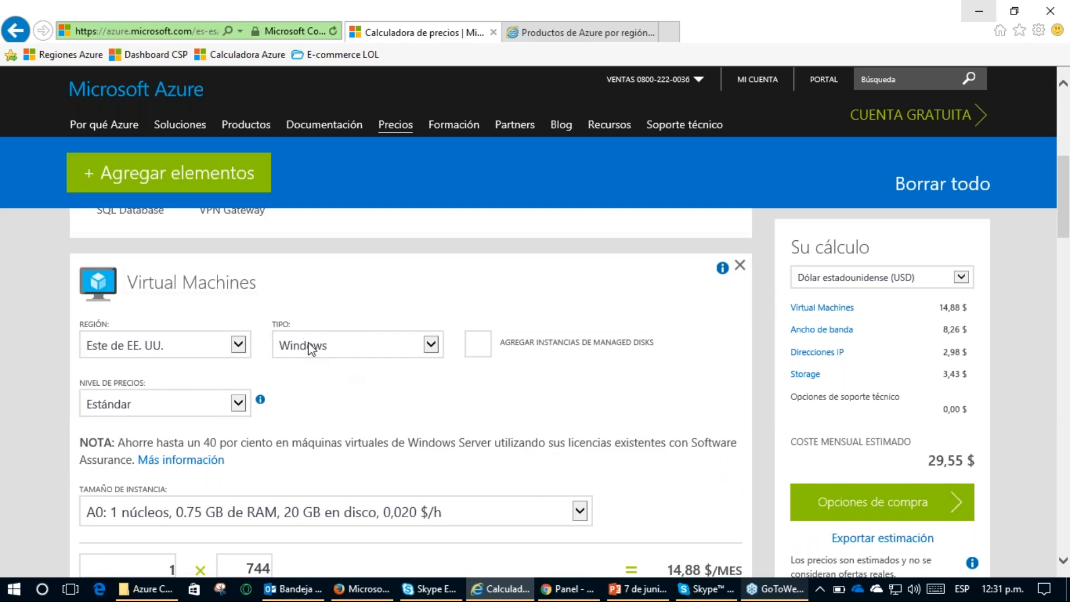
scroll(302, 401, down, 1)
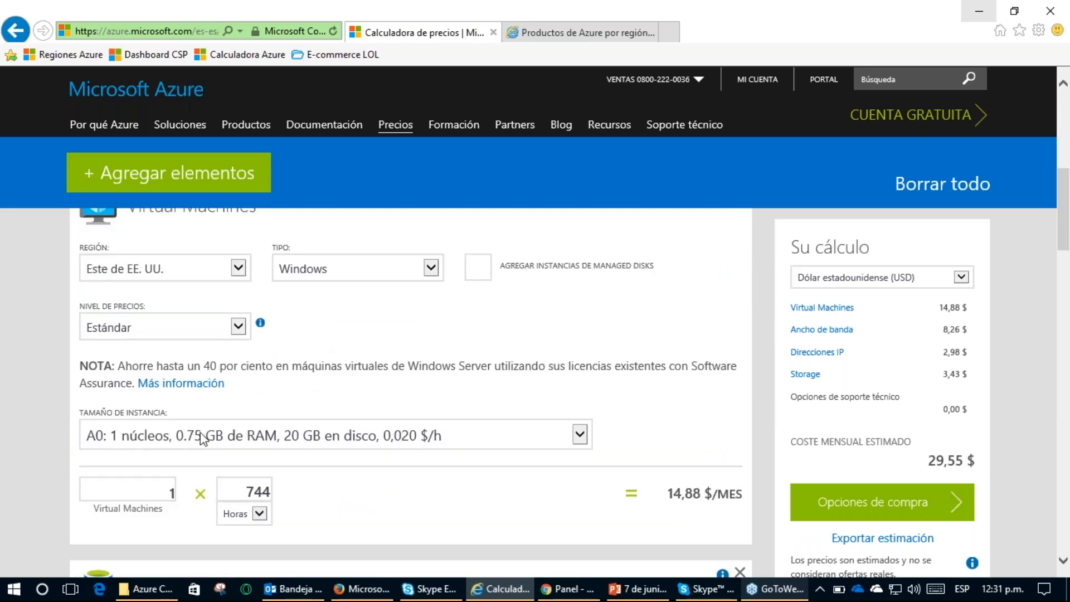
scroll(217, 437, down, 4)
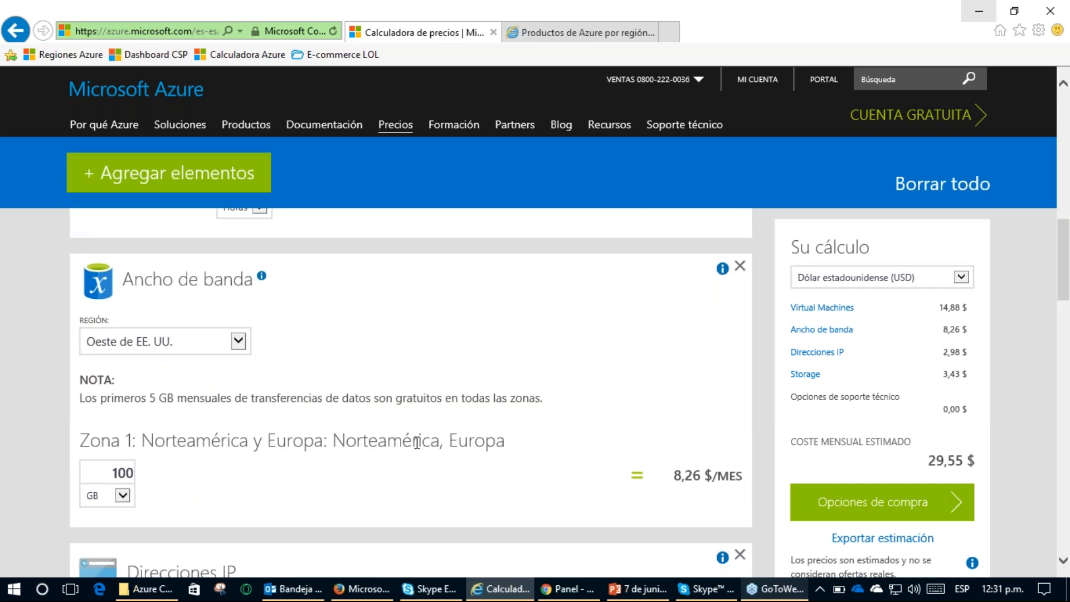
scroll(417, 443, down, 4)
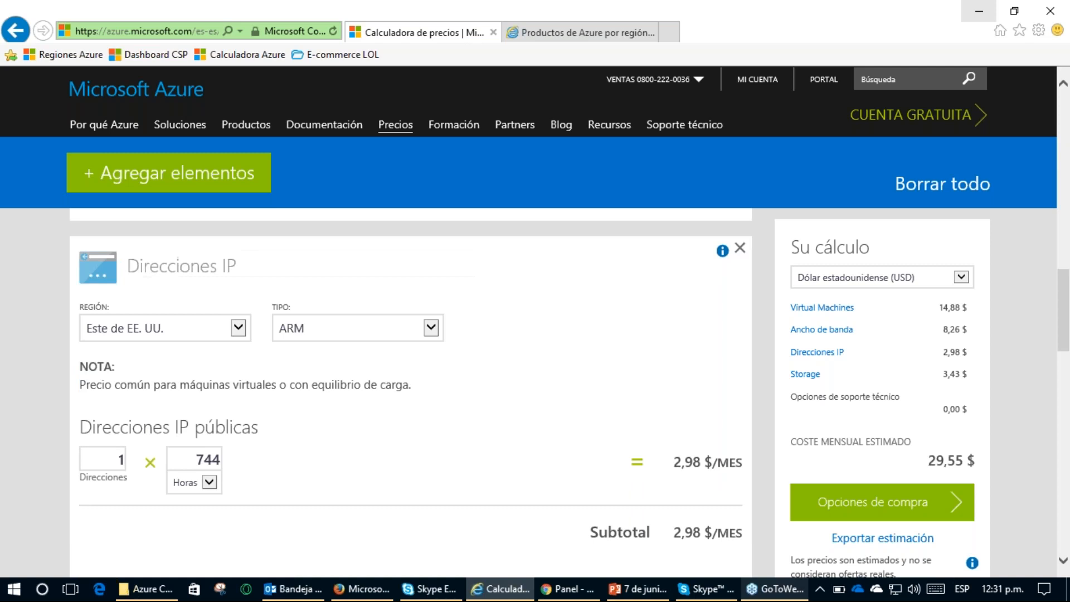
scroll(167, 384, down, 5)
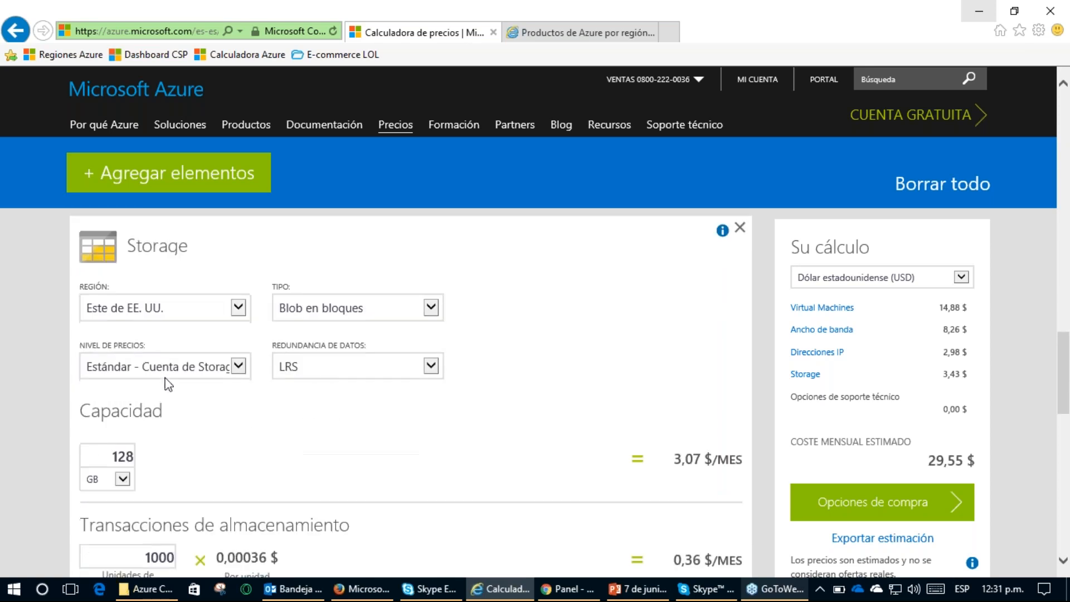
drag(106, 458, 179, 445)
click(484, 443)
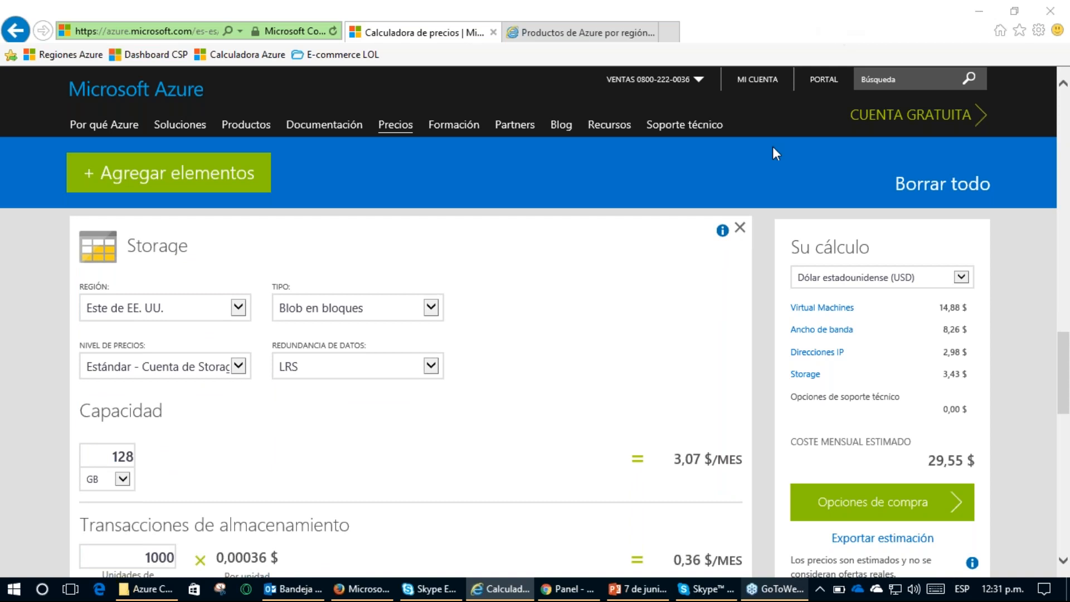
double_click(932, 460)
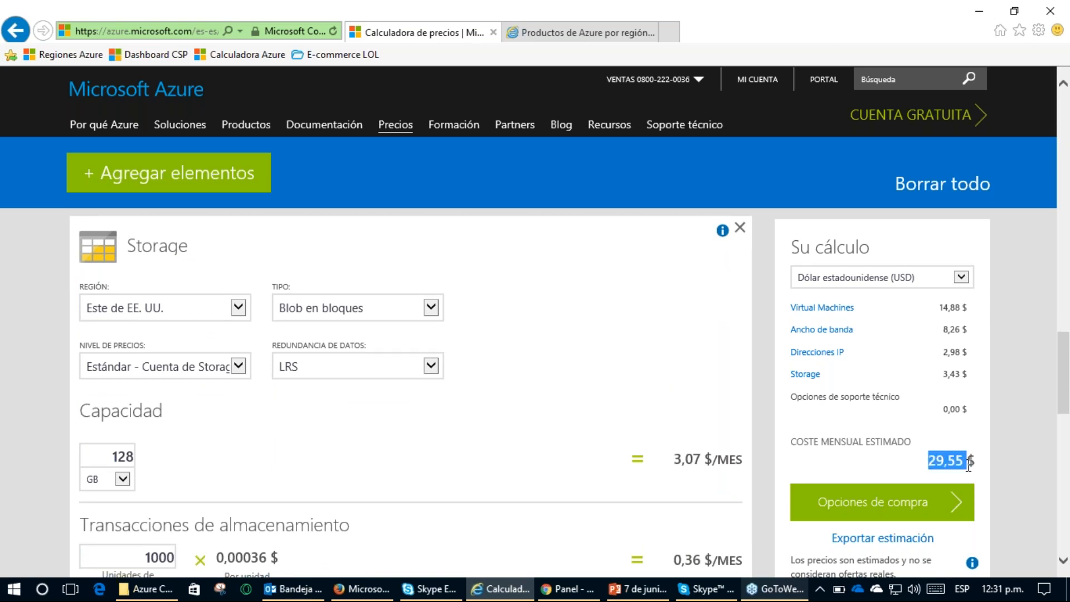
Step: Circle the estimated monthly cost and the Storage region with the annotation pen, clearing each mark
mouse_move(942, 434)
mouse_down()
mouse_move(973, 476)
mouse_move(926, 440)
mouse_up()
key(Escape)
scroll(605, 399, up, 3)
scroll(556, 429, down, 2)
scroll(556, 429, up, 1)
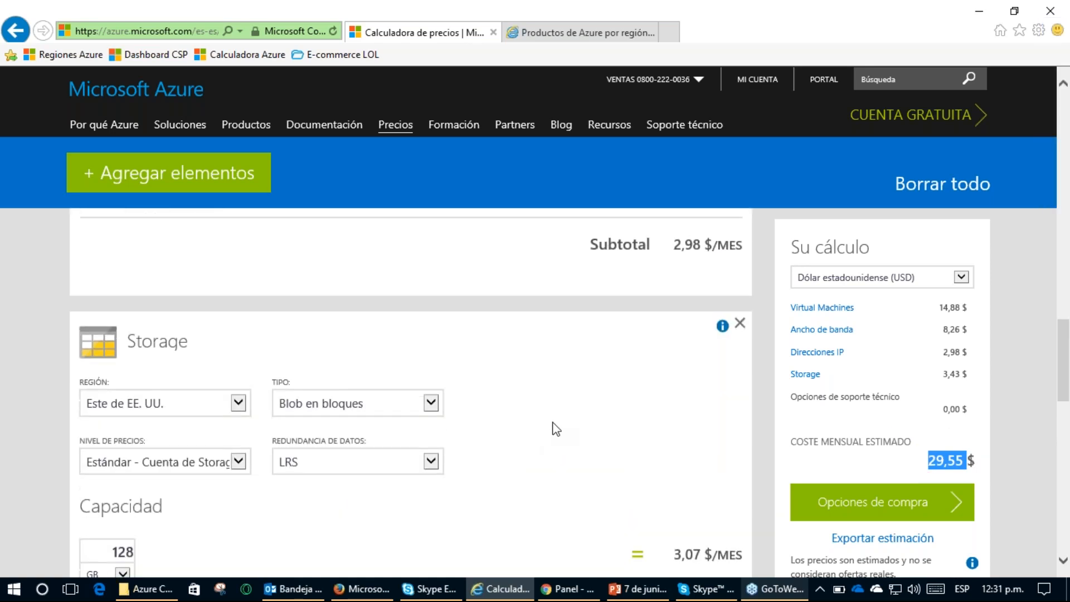
scroll(556, 429, up, 4)
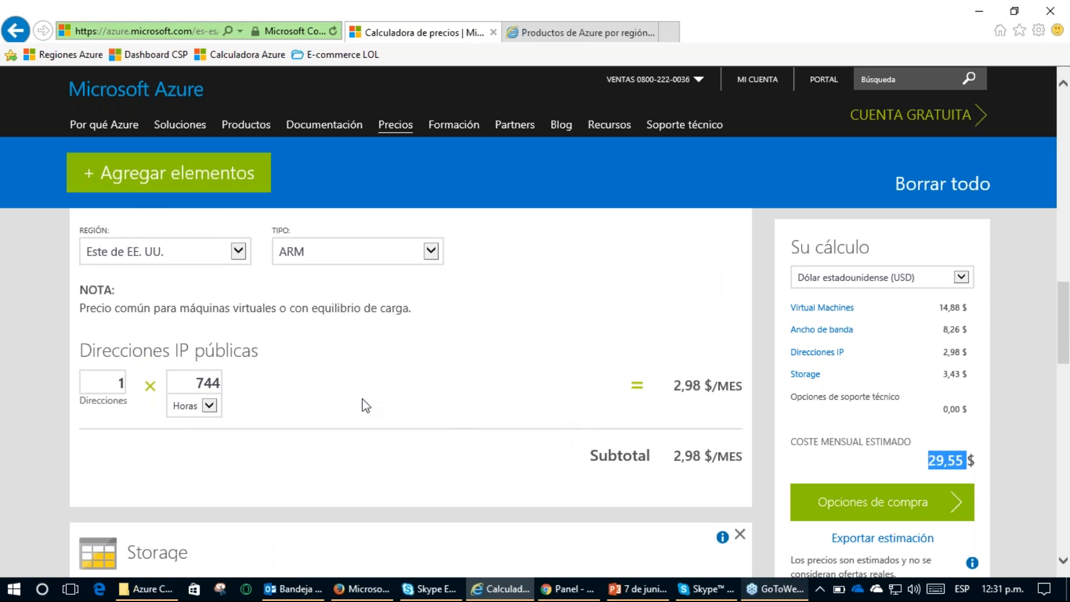
scroll(379, 396, down, 4)
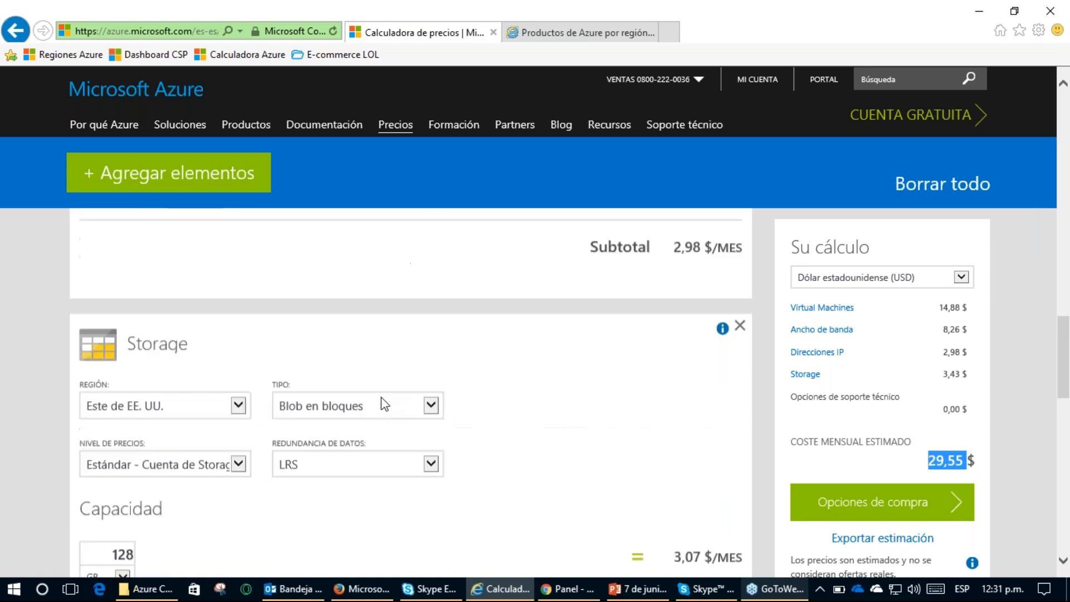
mouse_move(94, 350)
mouse_down()
mouse_move(75, 358)
mouse_move(134, 397)
mouse_move(167, 347)
mouse_move(73, 355)
mouse_up()
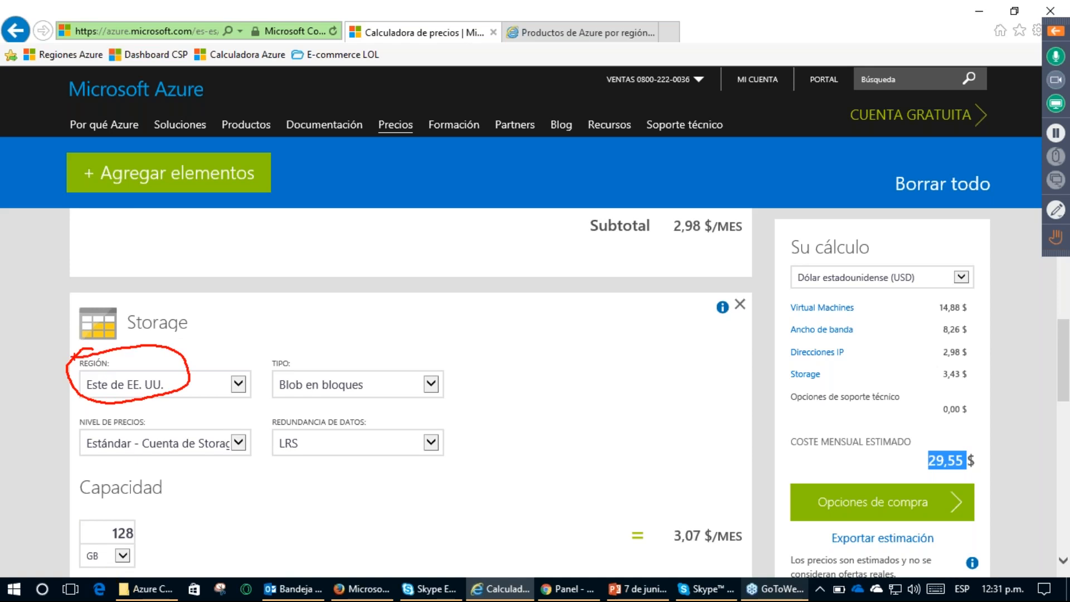
key(Escape)
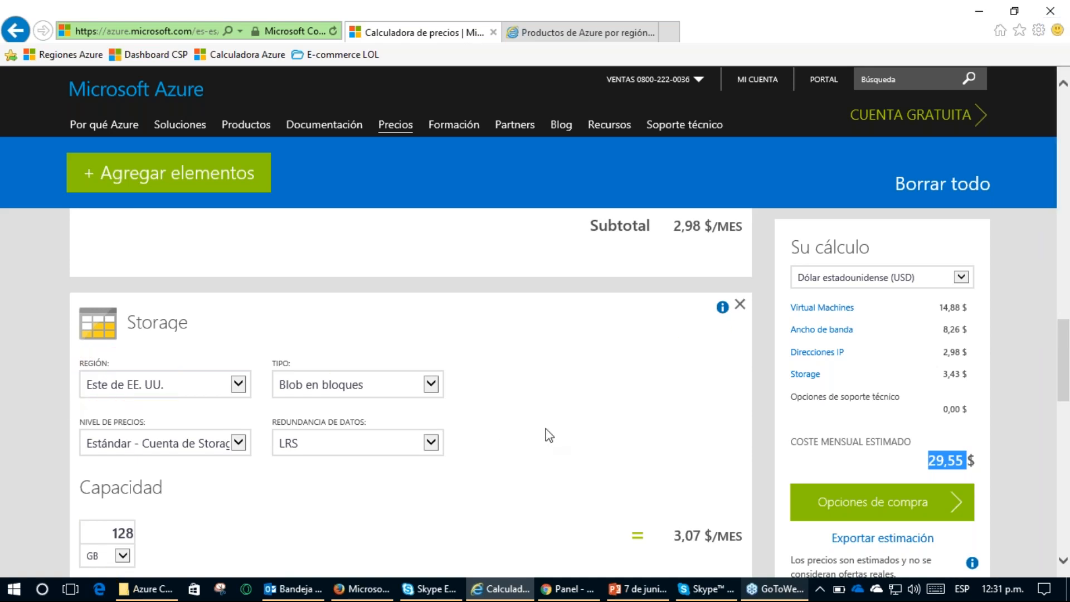
Step: Review the Storage capacity, redundancy and transaction settings, and return to the Virtual Machines configuration
scroll(546, 414, down, 1)
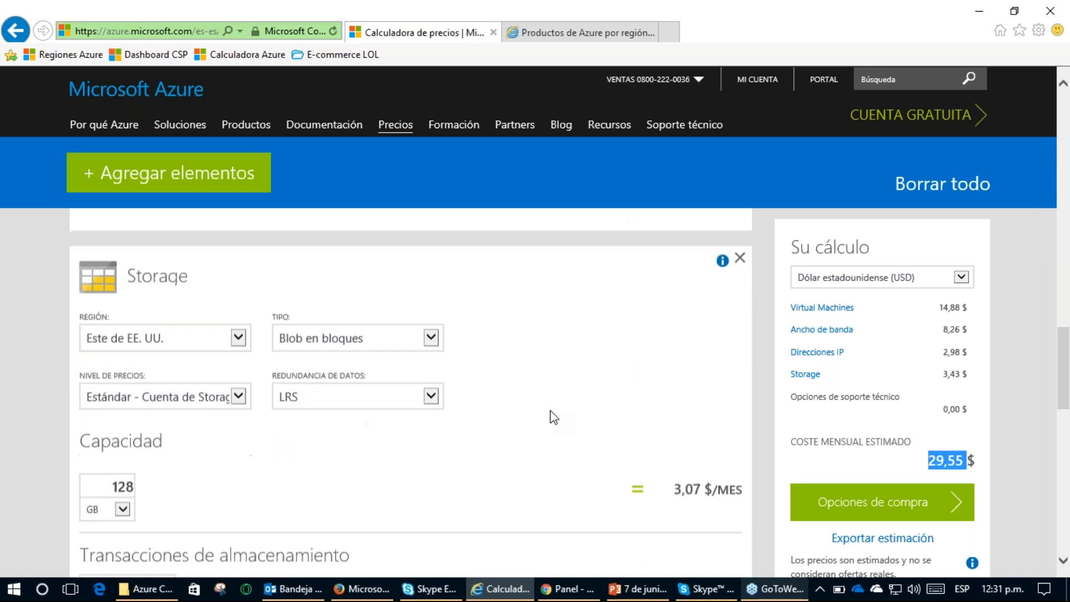
scroll(550, 410, down, 3)
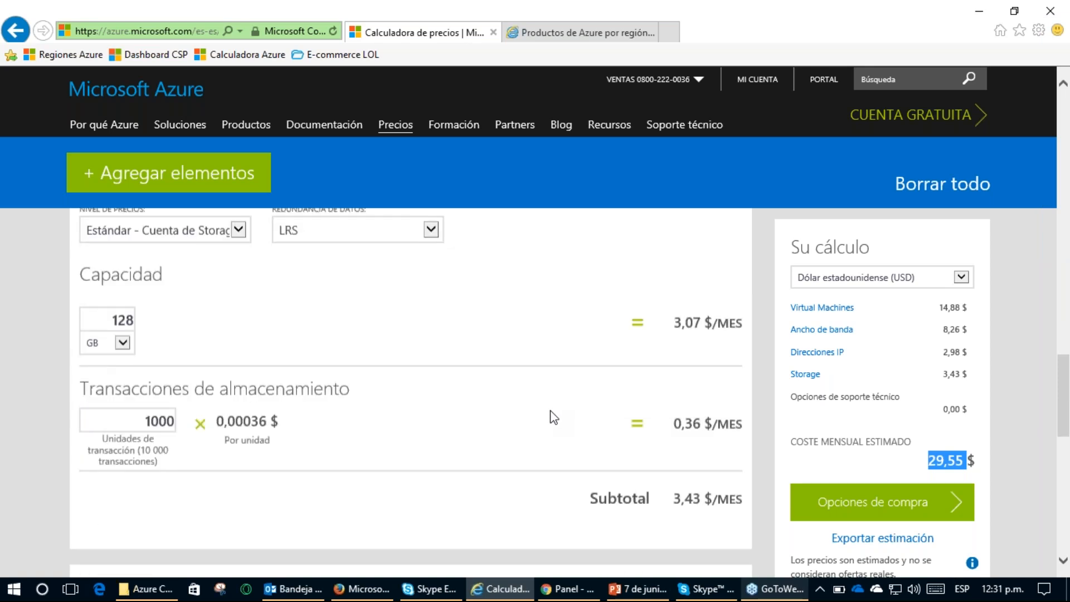
scroll(550, 411, down, 1)
scroll(550, 410, up, 5)
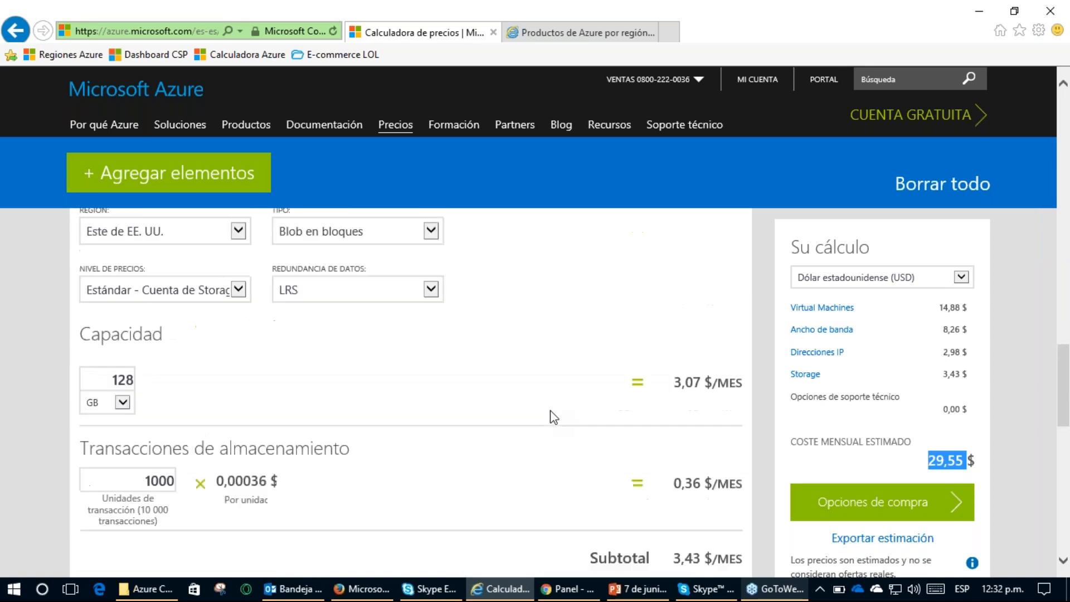
scroll(553, 417, down, 1)
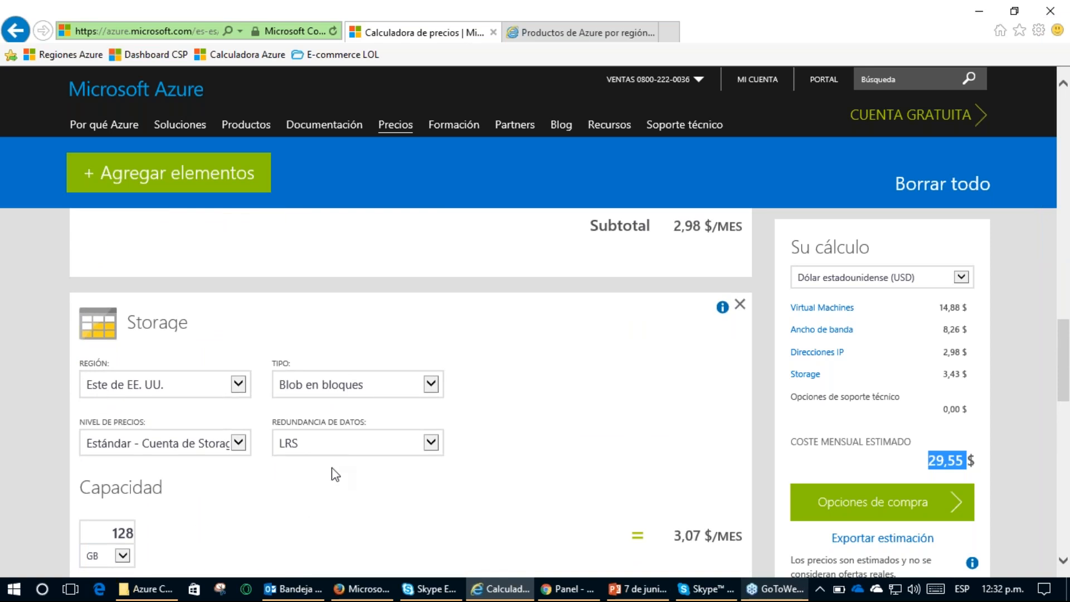
scroll(580, 390, up, 8)
scroll(580, 390, up, 10)
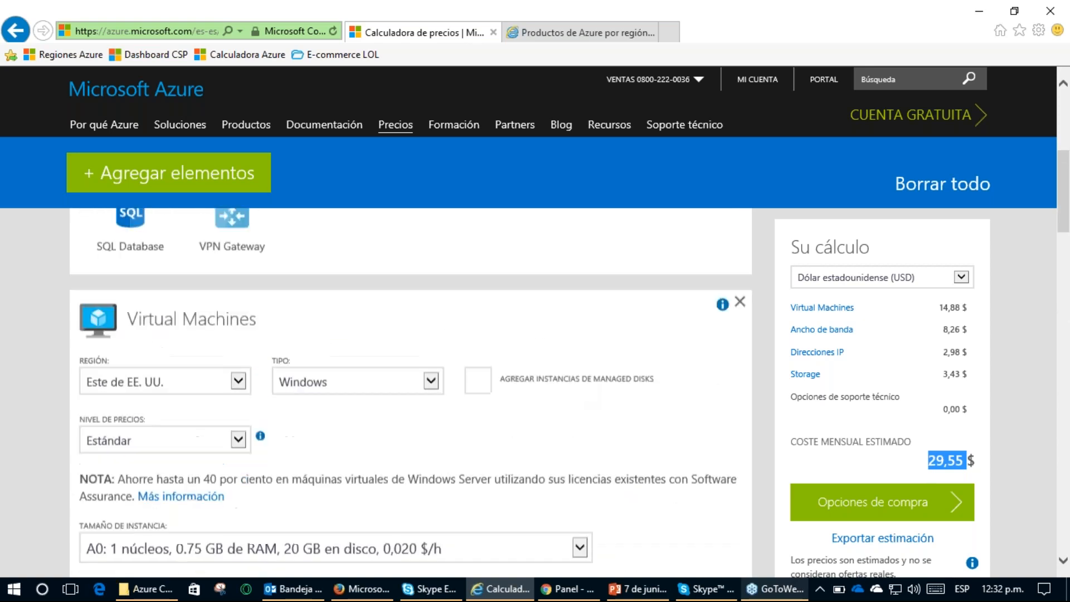
scroll(593, 383, up, 5)
scroll(593, 383, down, 7)
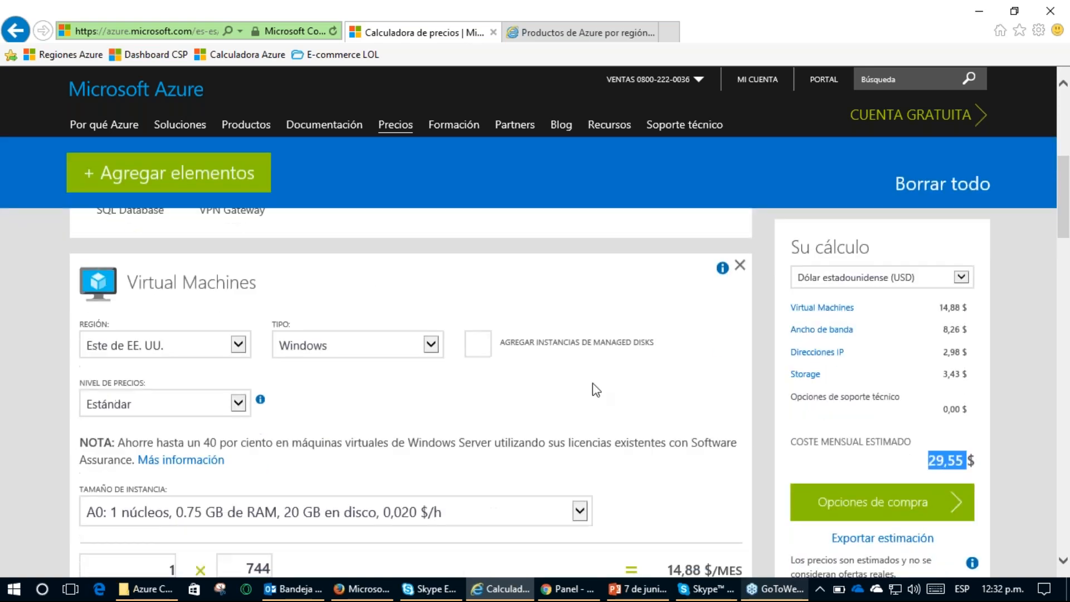
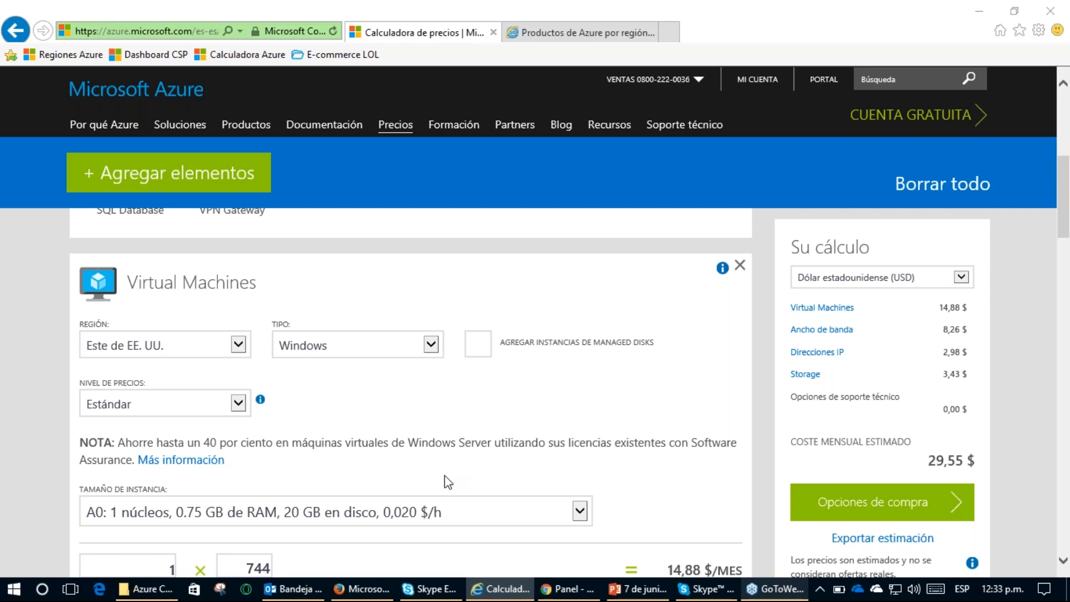
Step: Browse the available virtual machine instance sizes and close the list without choosing another size
scroll(53, 440, down, 1)
scroll(61, 434, up, 1)
click(139, 514)
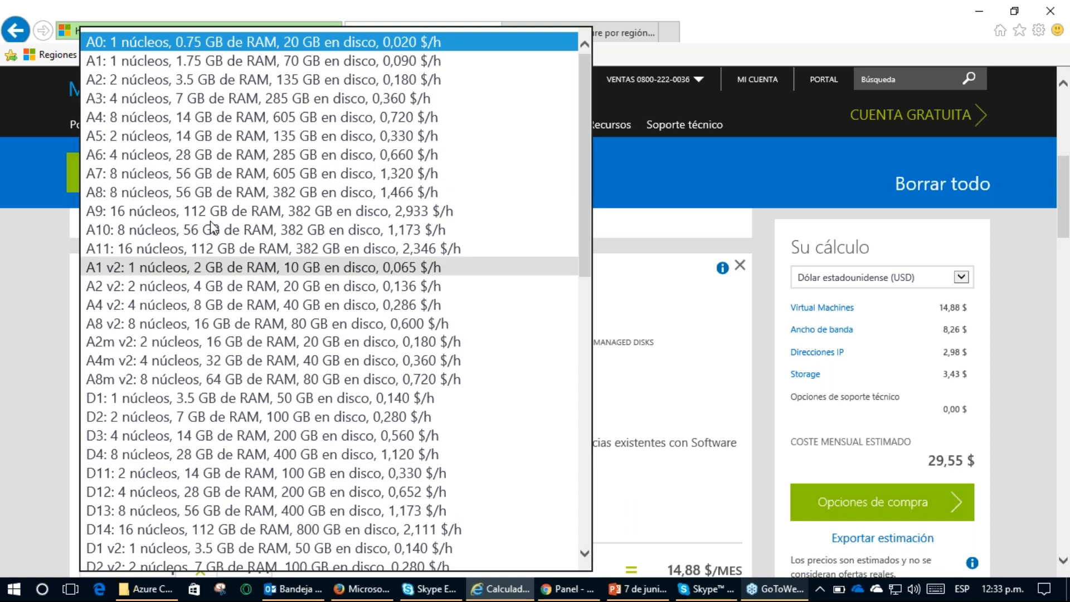
scroll(267, 424, down, 1)
scroll(267, 422, down, 3)
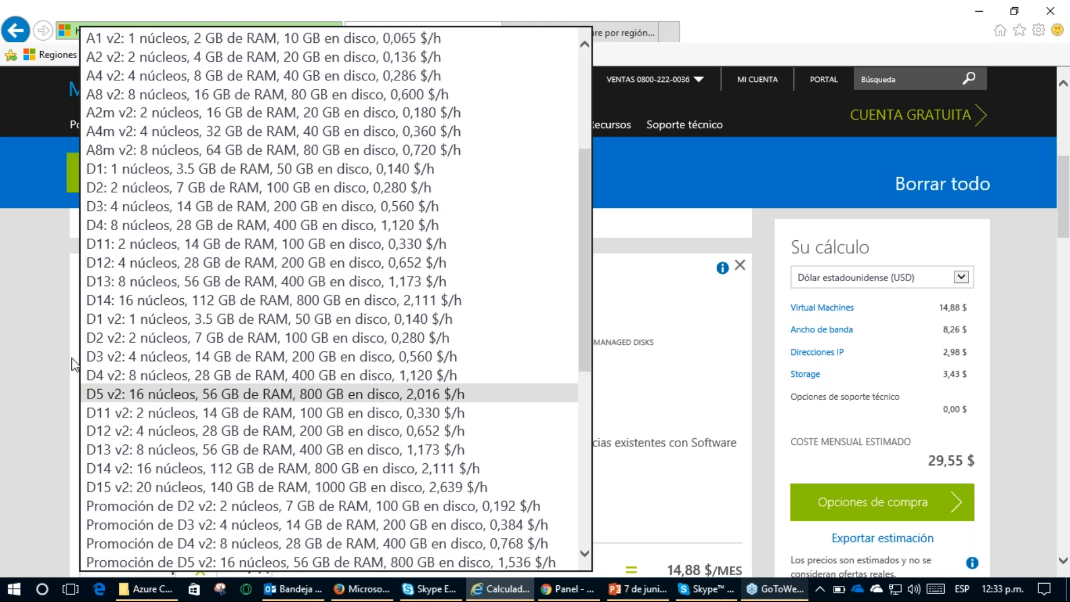
click(52, 309)
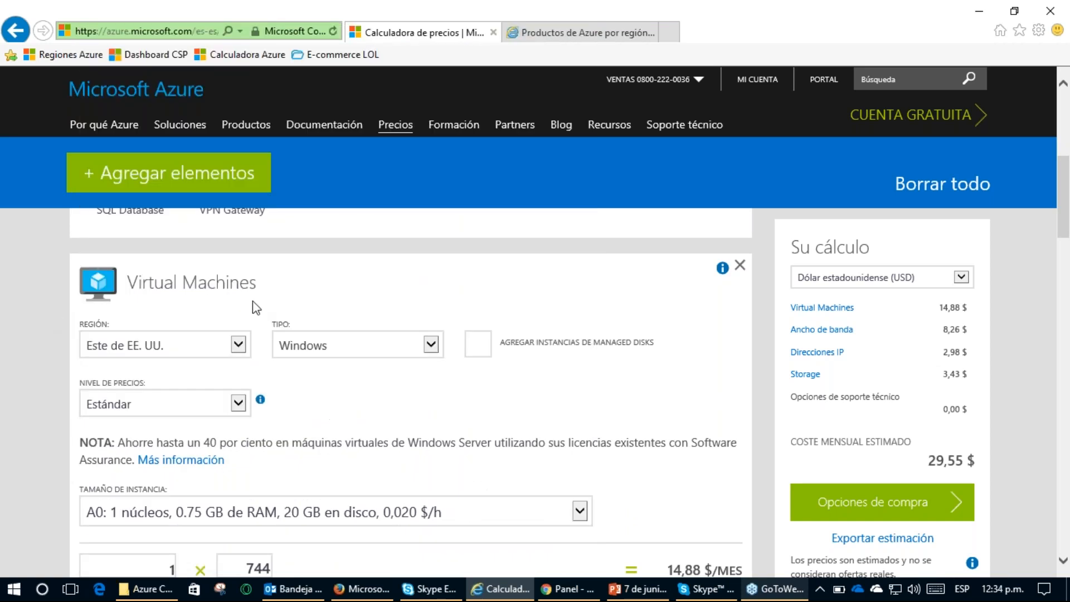
Step: Circle the RAM of the D4 instance size in the size list, clear the mark and close the list
click(181, 512)
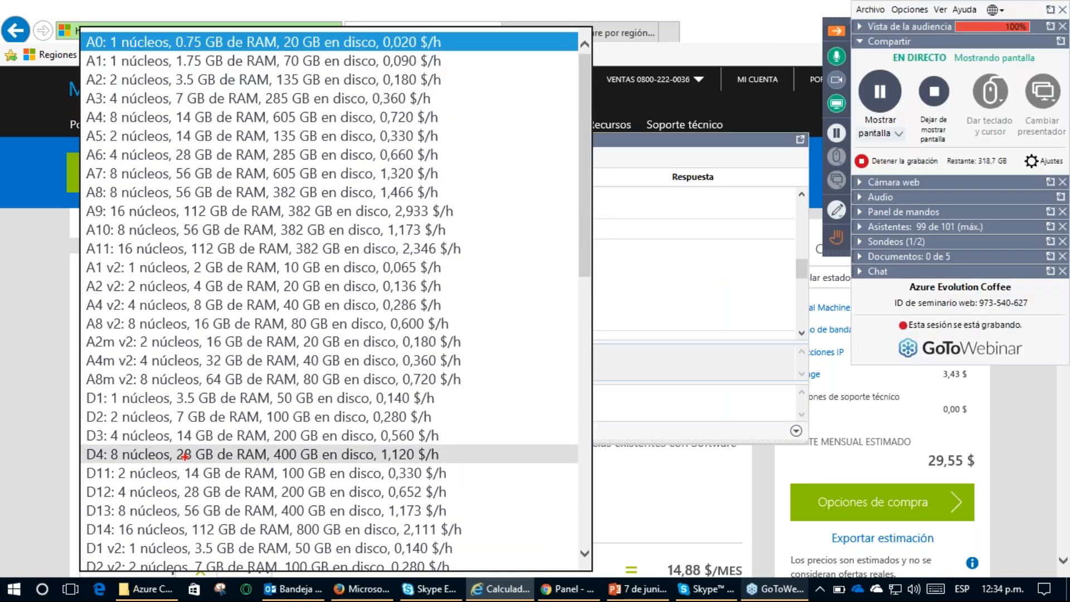
mouse_move(192, 439)
mouse_down()
mouse_move(168, 462)
mouse_move(218, 465)
mouse_move(177, 432)
mouse_up()
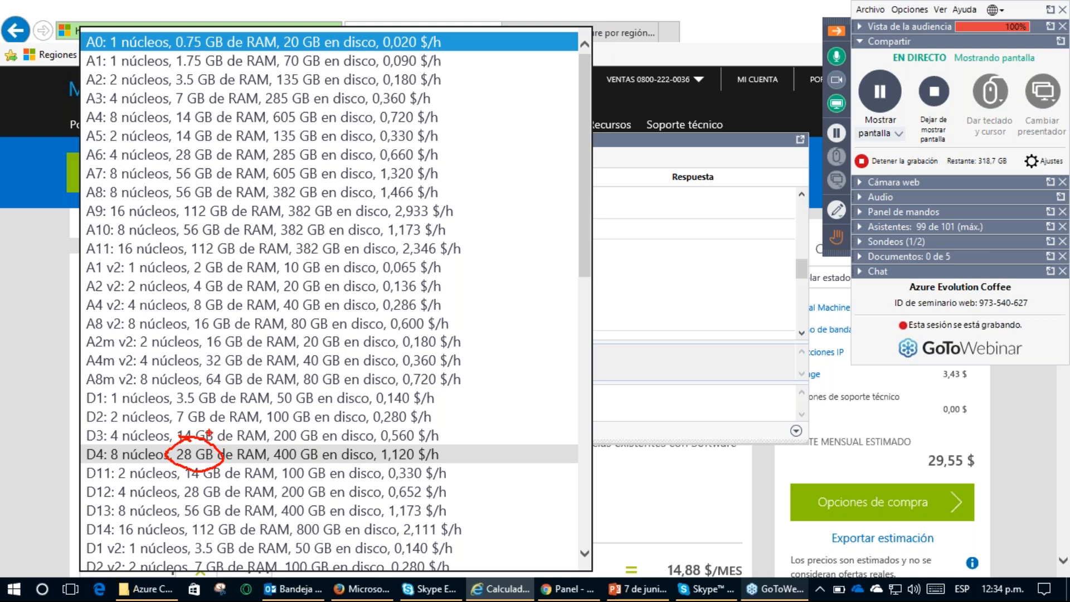
key(Escape)
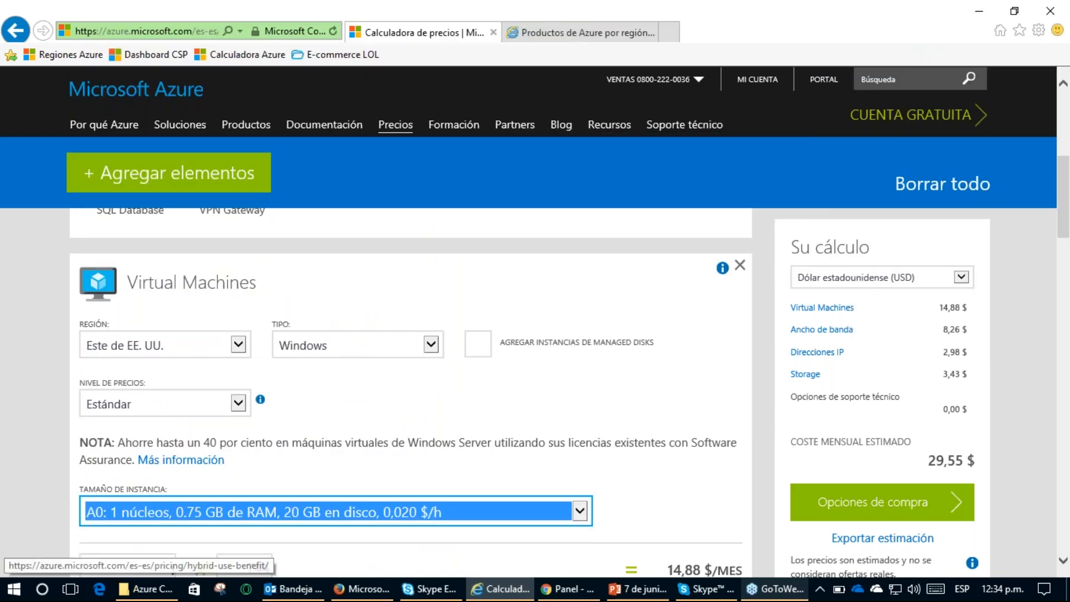
click(53, 456)
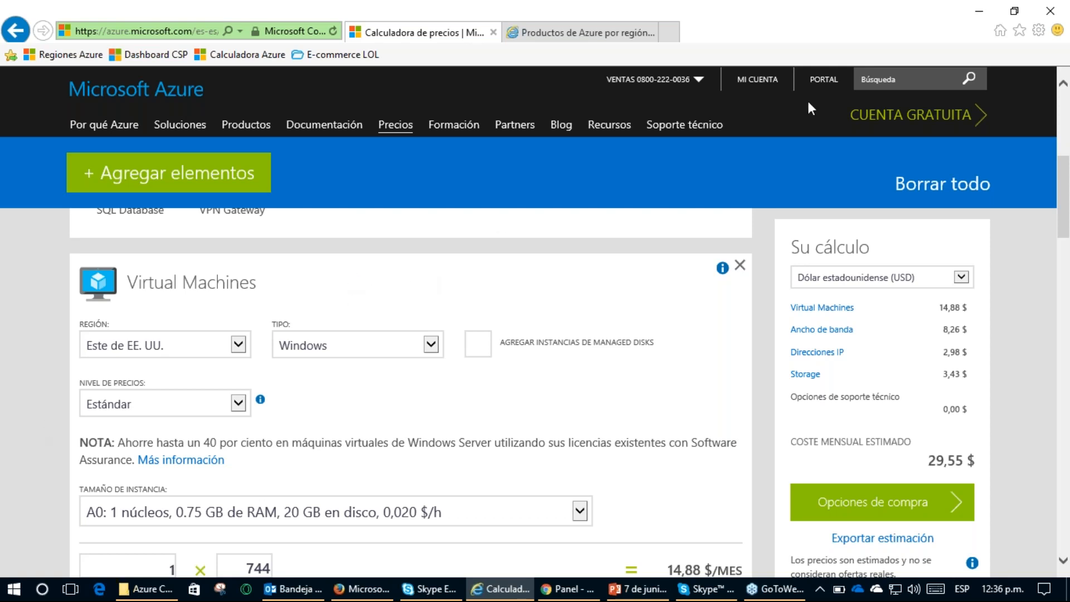
Step: Mark the cores, RAM and disk of the selected A0 instance size with the annotation pen, and clear the marks
scroll(596, 359, down, 2)
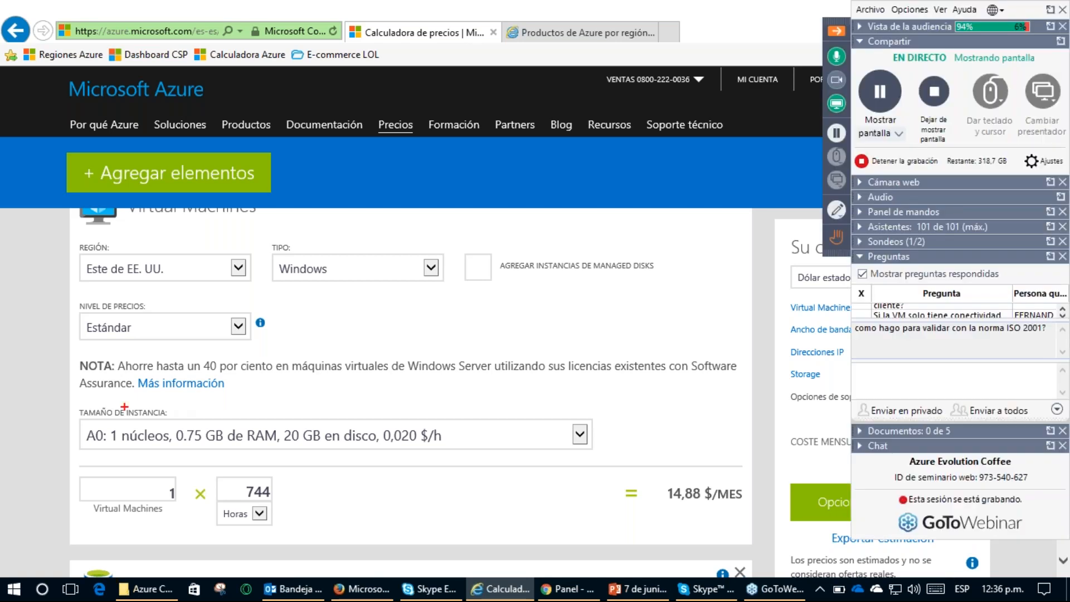
mouse_move(111, 426)
mouse_down()
mouse_move(131, 414)
mouse_move(161, 425)
mouse_move(172, 444)
mouse_move(255, 450)
mouse_move(363, 419)
mouse_move(376, 426)
mouse_up()
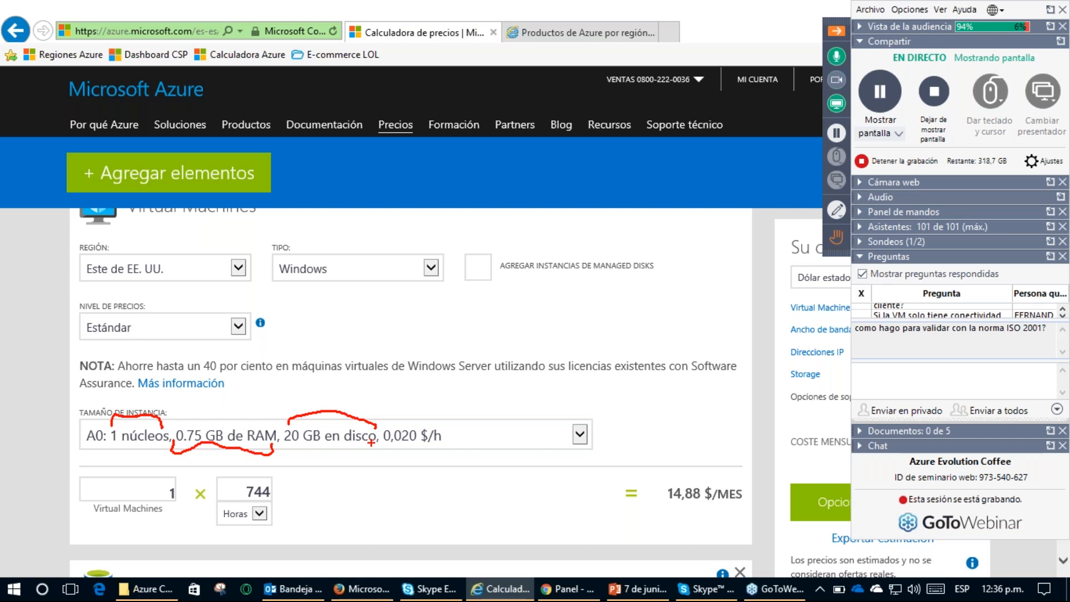
key(Escape)
Step: Go past the bandwidth and IP address sections and highlight the capacity value in the Storage section
scroll(25, 406, down, 5)
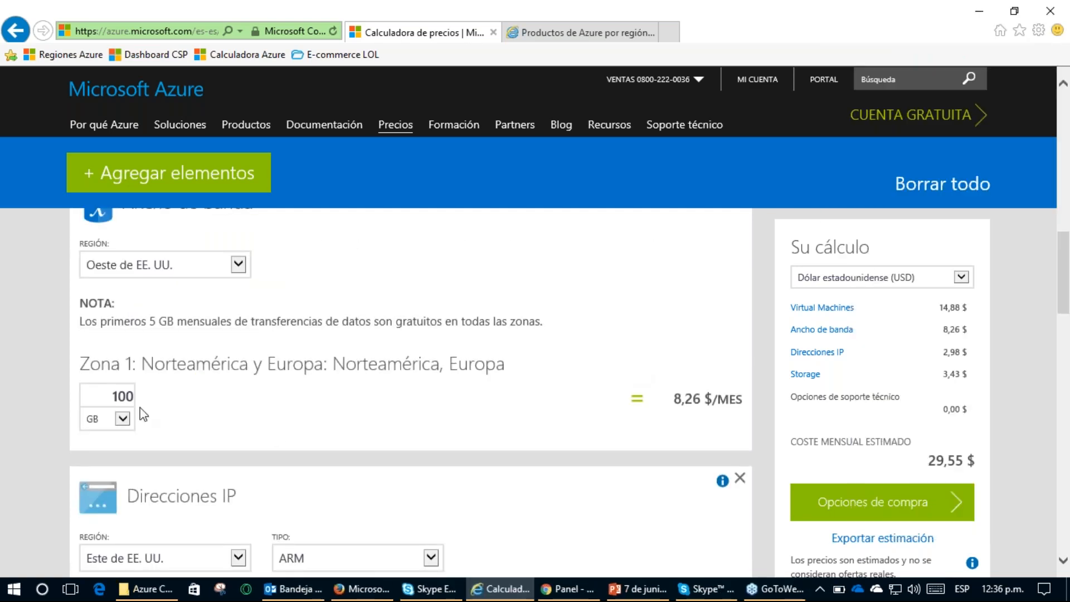
scroll(151, 418, down, 10)
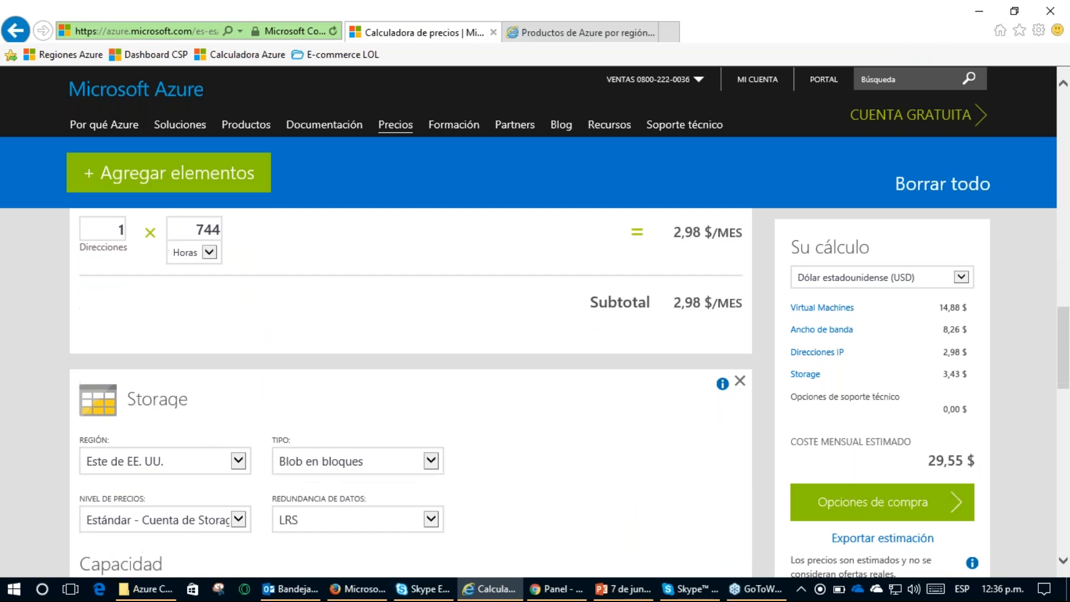
drag(113, 456, 191, 446)
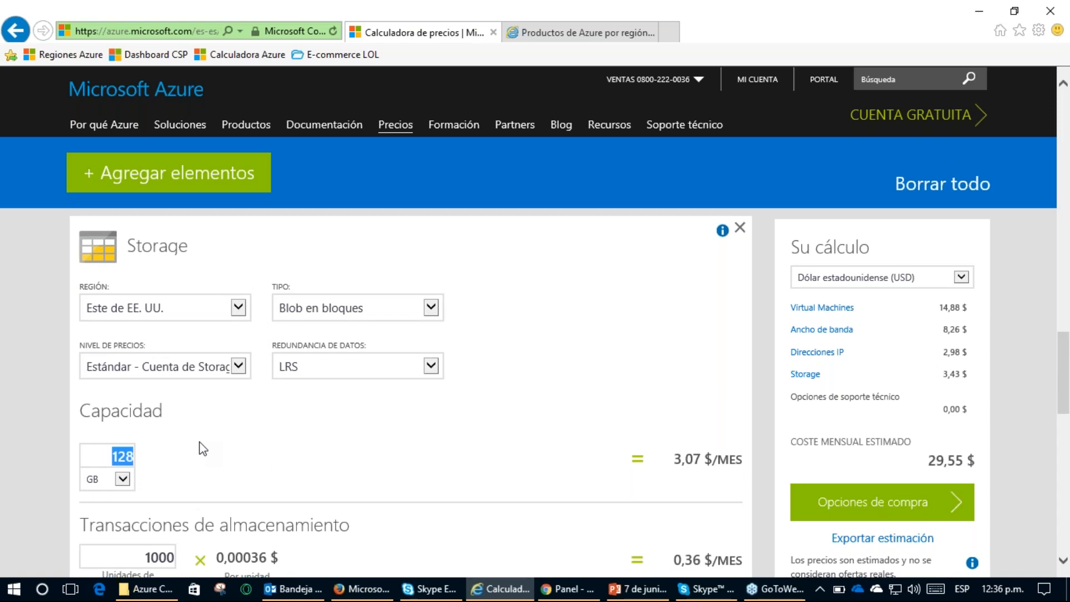
click(206, 447)
double_click(148, 458)
click(106, 452)
Step: Circle and cross out the disk size included in the A0 instance with the annotation pen, and clear the marks
scroll(379, 440, up, 15)
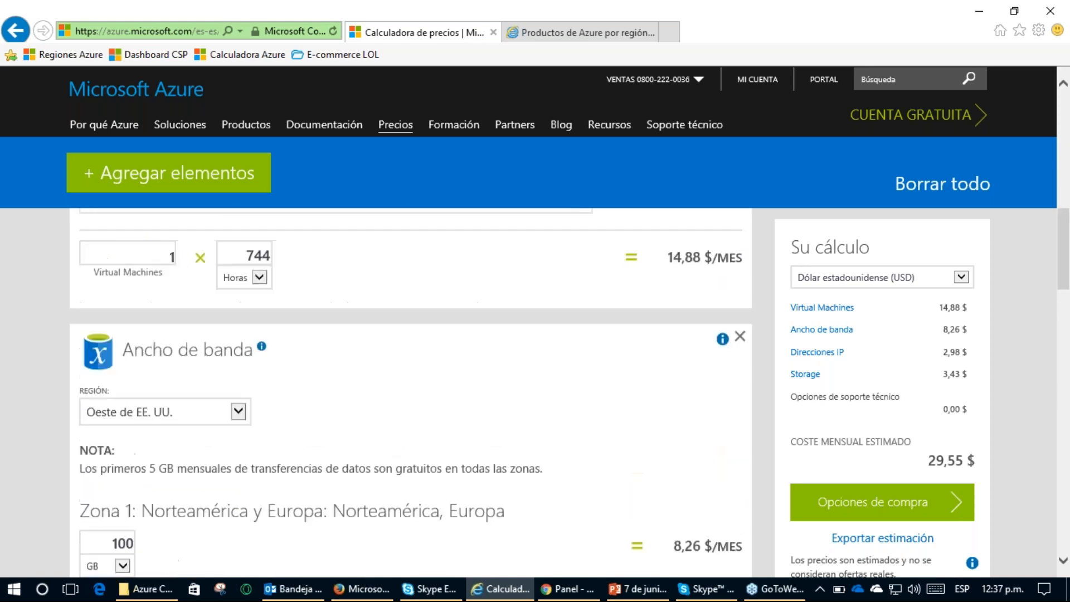
scroll(410, 379, up, 1)
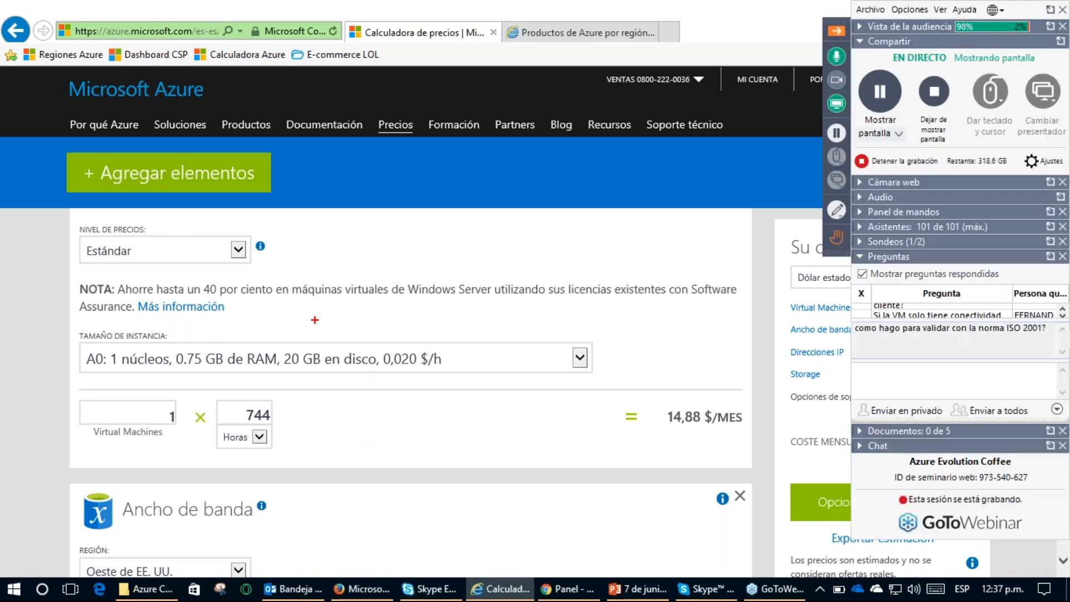
mouse_move(305, 318)
mouse_down()
mouse_move(272, 372)
mouse_move(330, 388)
mouse_move(349, 323)
mouse_move(316, 310)
mouse_move(297, 315)
mouse_up()
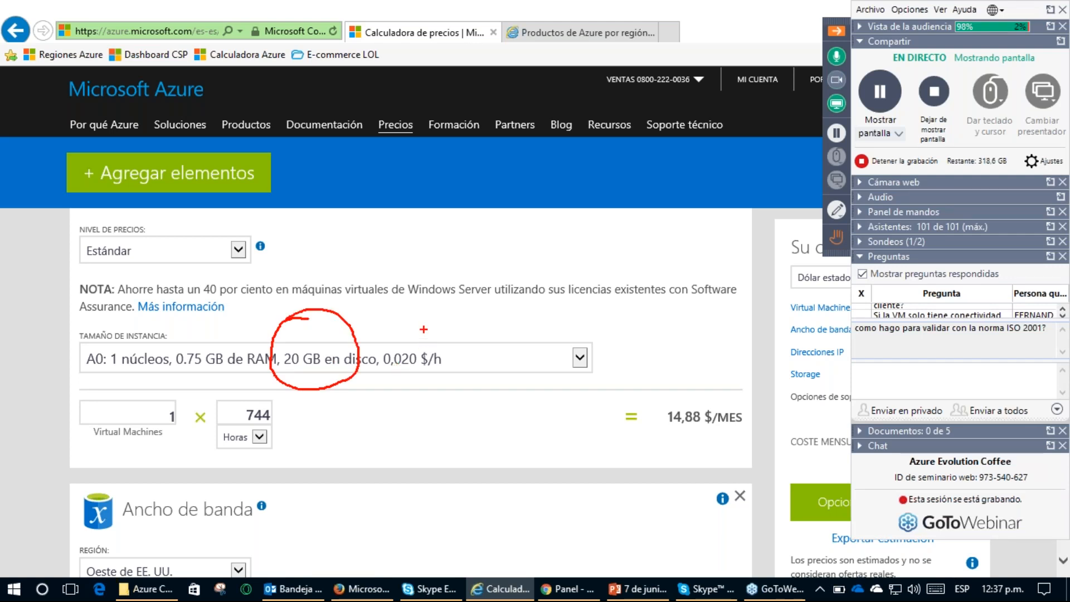
drag(289, 380, 352, 342)
drag(294, 326, 331, 382)
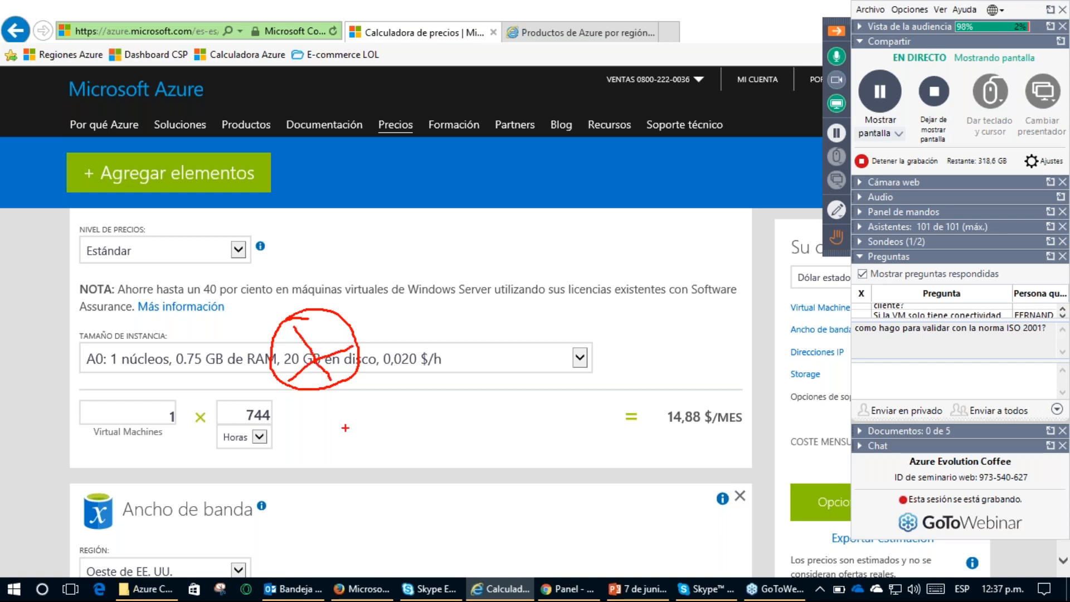
key(Escape)
Step: Underline the included disk sizes of A4m v2 and other instances in the size list, clear the marks and close the list
click(346, 355)
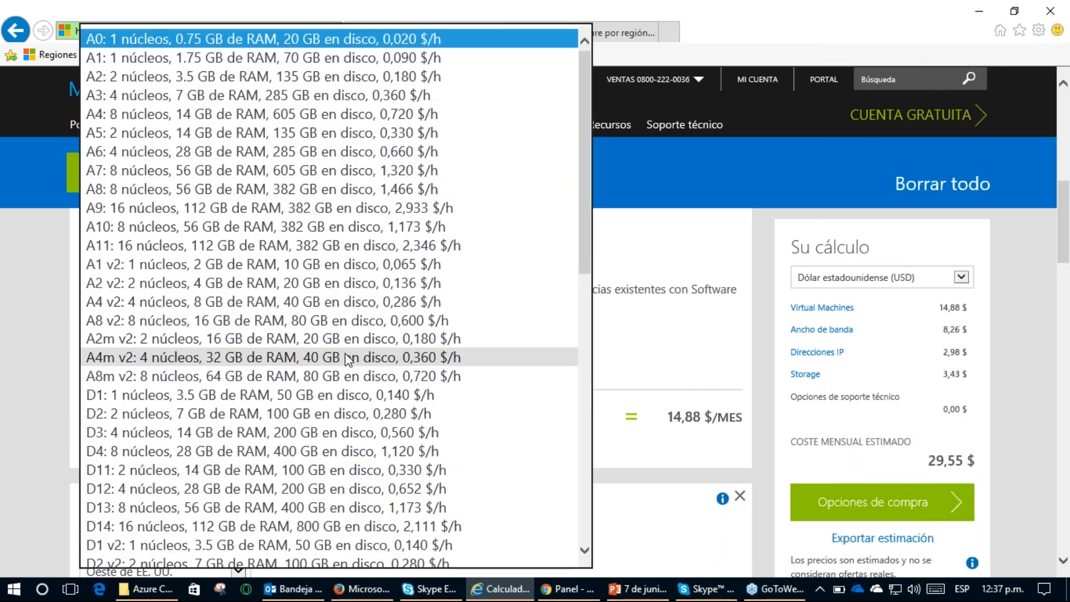
drag(303, 365, 339, 360)
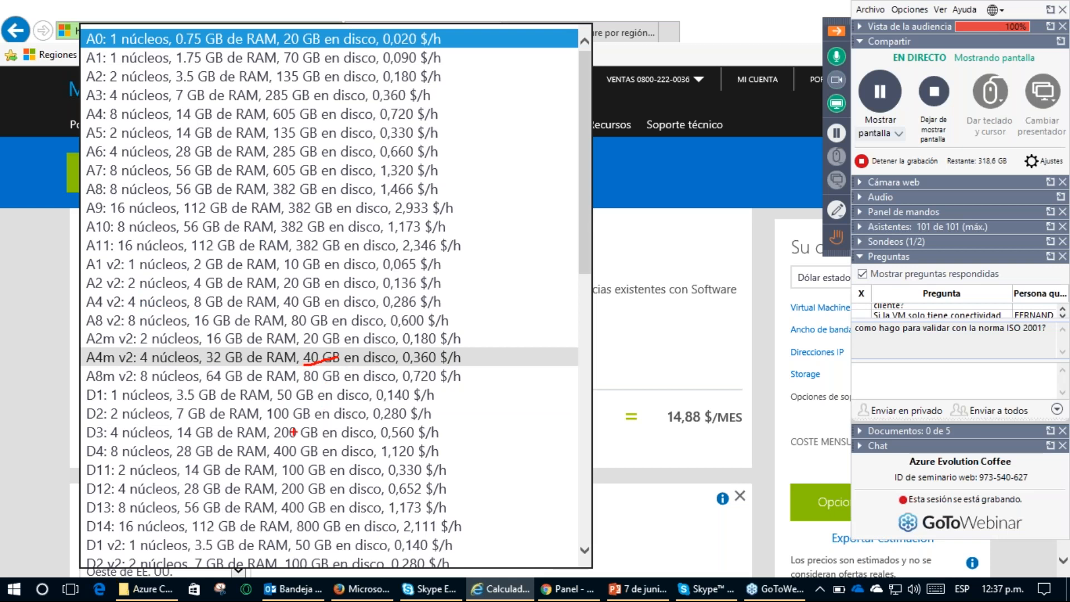
drag(273, 444, 298, 440)
mouse_move(273, 191)
mouse_down()
mouse_move(297, 197)
mouse_move(301, 172)
mouse_up()
key(ctrl+z)
key(Escape)
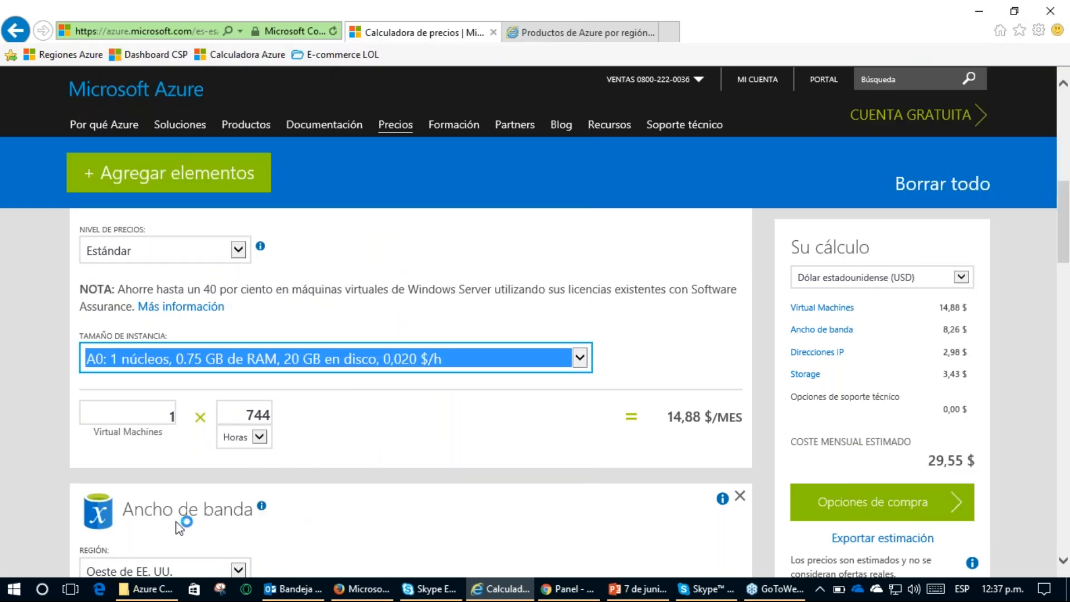
click(51, 398)
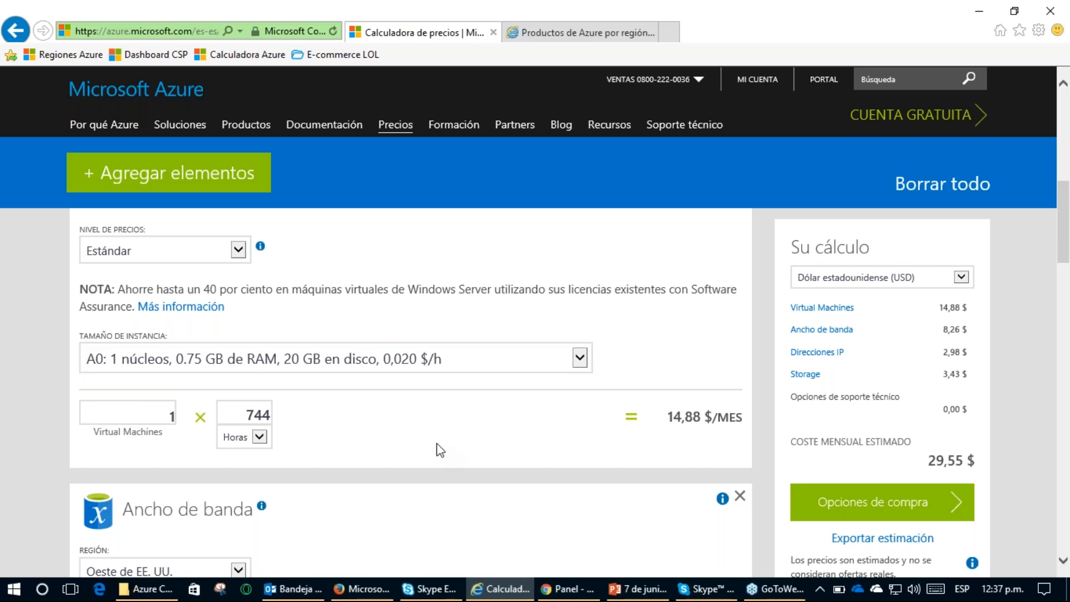
Step: Return to the Storage section and highlight its capacity value again
scroll(431, 432, down, 1)
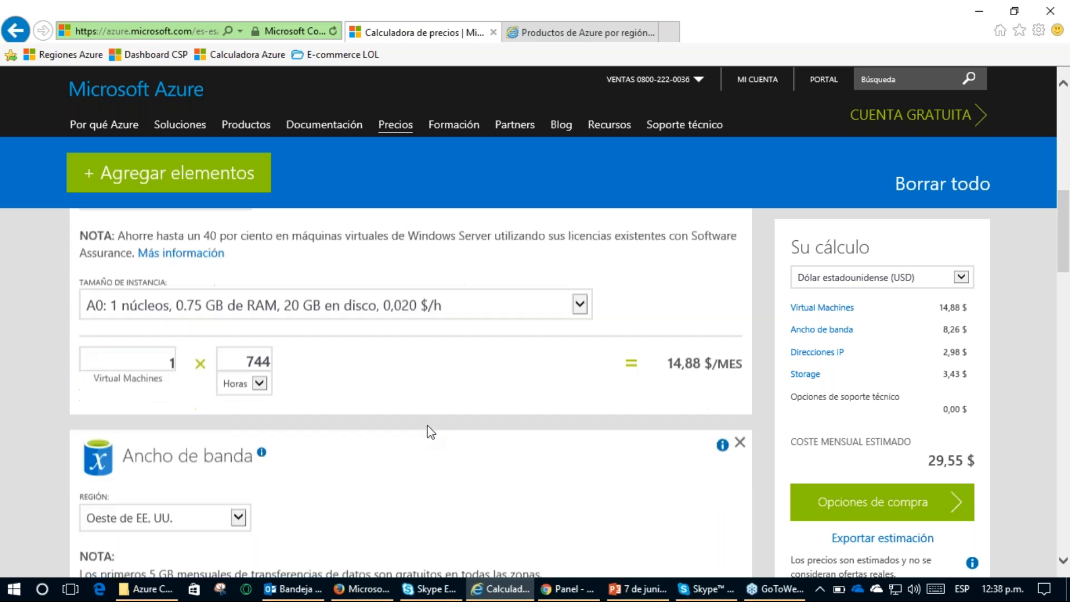
scroll(431, 433, down, 12)
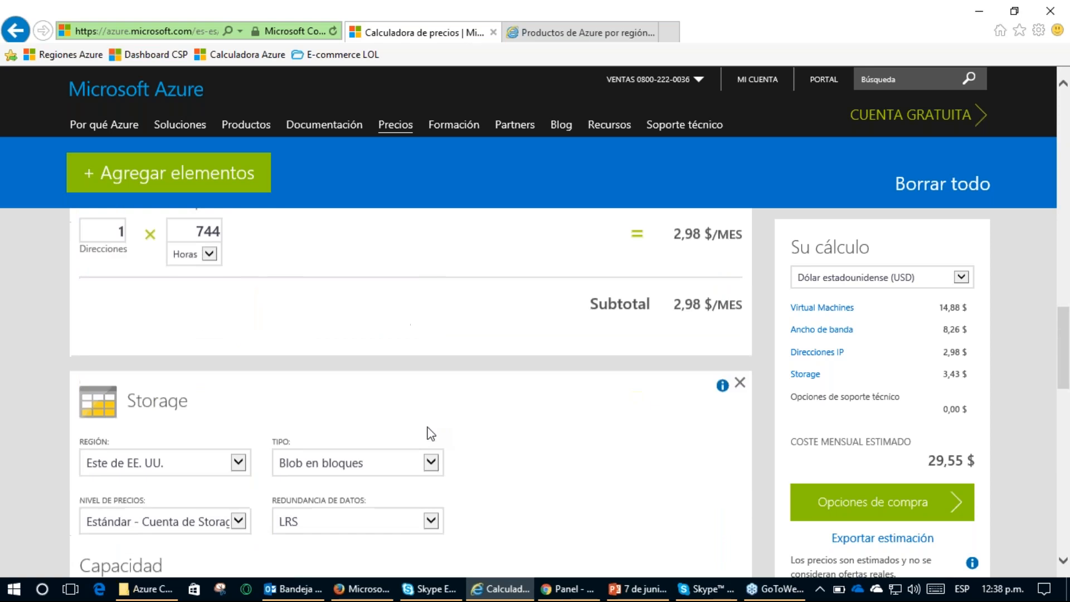
drag(110, 456, 155, 455)
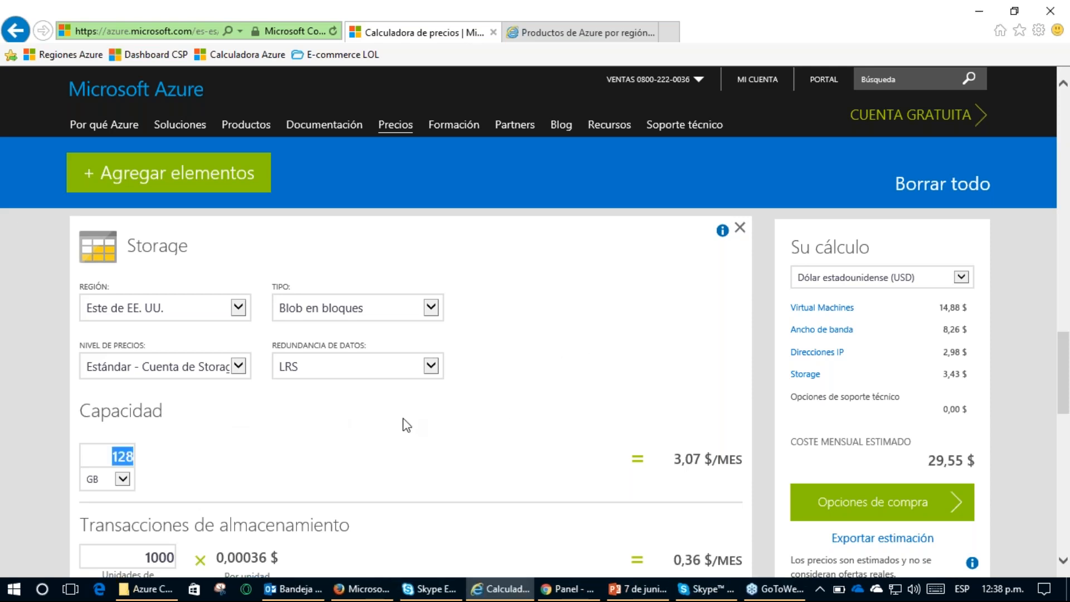
Step: Return to the Virtual Machines section, circle and cross out the A0 instance's included disk size, and clear the marks
scroll(390, 429, up, 10)
scroll(389, 419, up, 5)
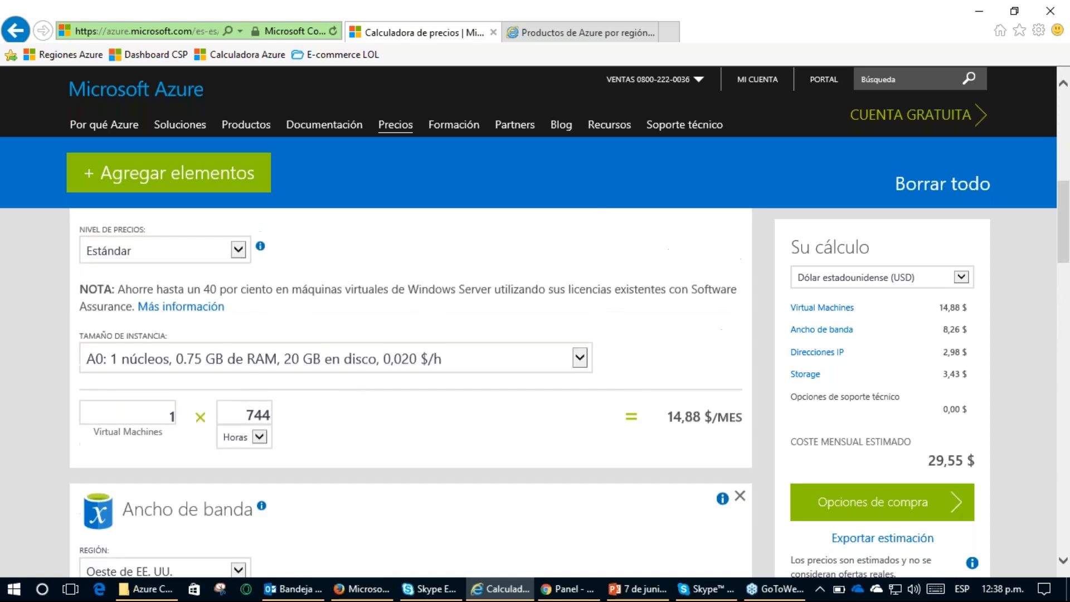
mouse_move(291, 330)
mouse_down()
mouse_move(360, 390)
mouse_move(304, 318)
mouse_move(295, 330)
mouse_up()
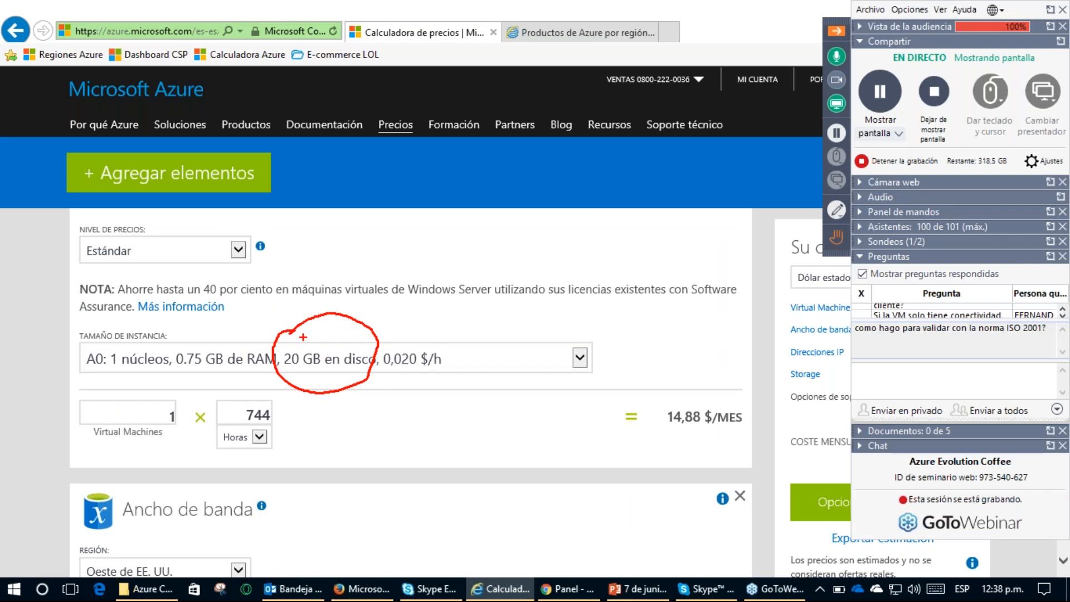
drag(295, 331, 368, 381)
drag(350, 327, 306, 378)
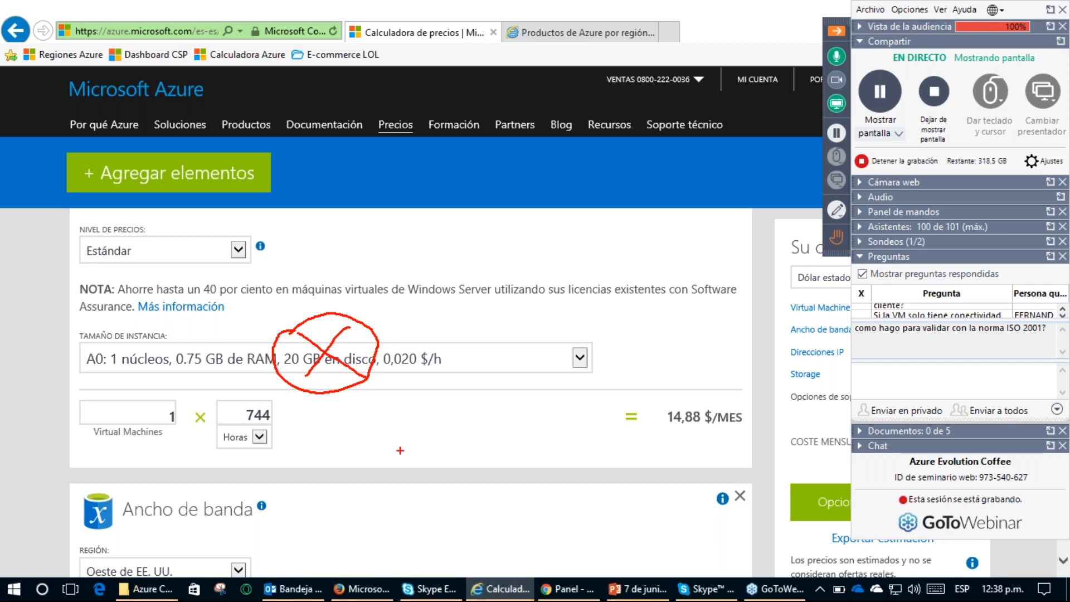
key(Escape)
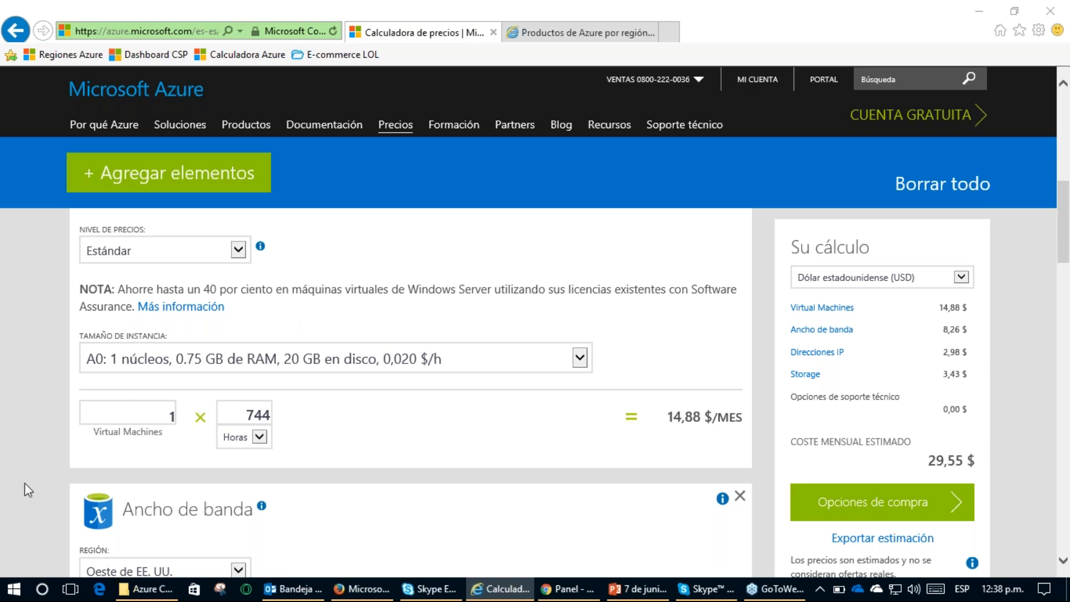
Step: Highlight the monthly cost and the hours value of the public IP addresses in the Direcciones IP section
scroll(76, 489, down, 1)
scroll(76, 489, down, 7)
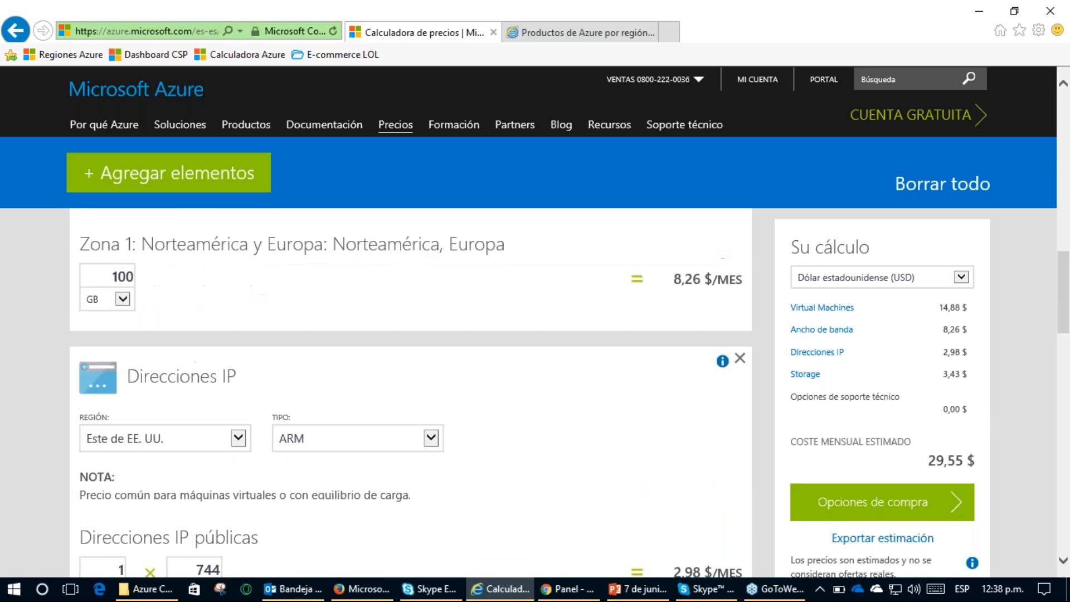
scroll(61, 464, up, 1)
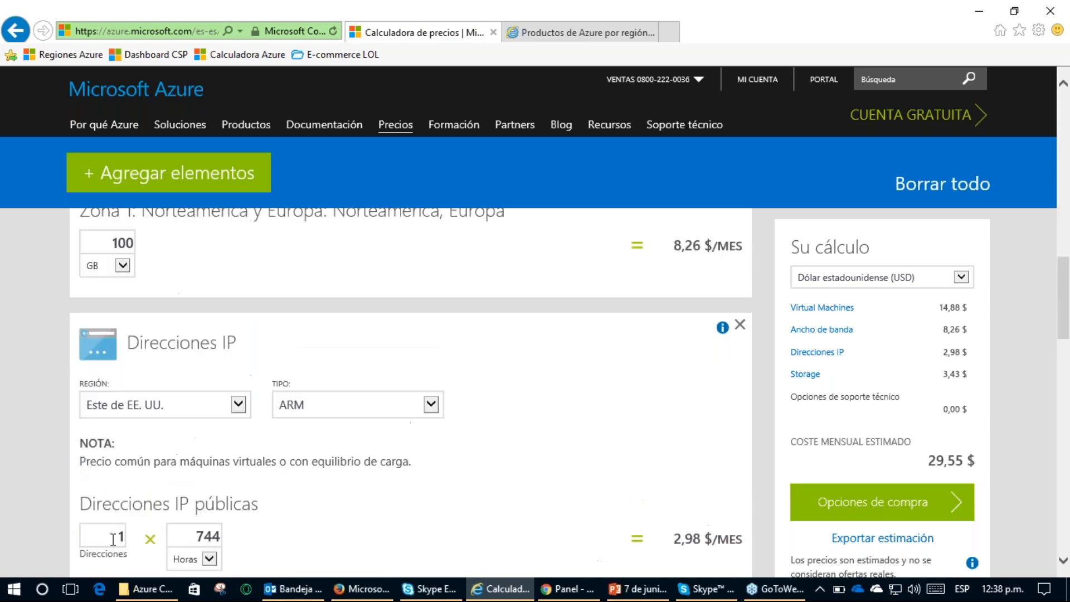
drag(673, 543, 713, 547)
click(713, 547)
double_click(197, 532)
Step: Highlight the transaction unit count and its price per unit under Transacciones de almacenamiento in the Storage section
scroll(32, 372, down, 5)
scroll(48, 363, down, 4)
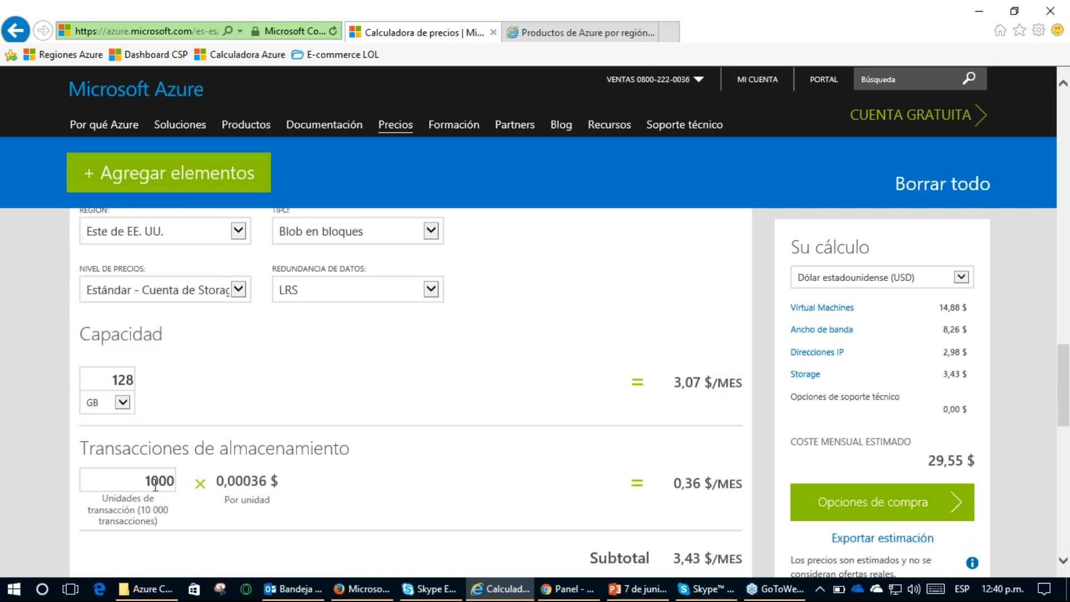
drag(139, 480, 241, 496)
double_click(238, 483)
click(262, 524)
click(170, 482)
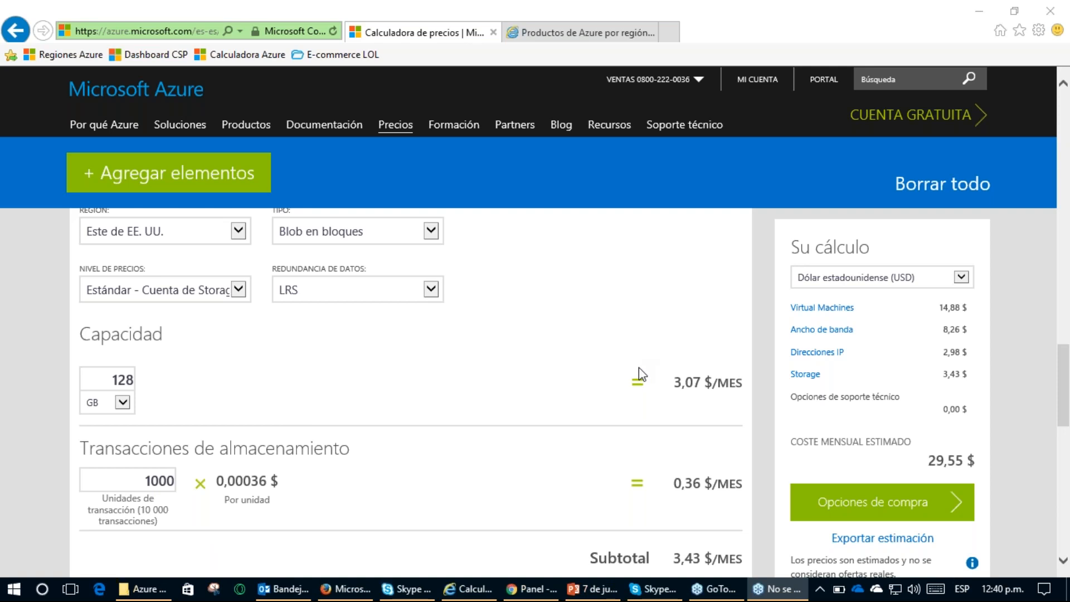
Step: Try 1, 10 and 100 storage transaction units to compare their cost, ending with 1000 units
click(156, 481)
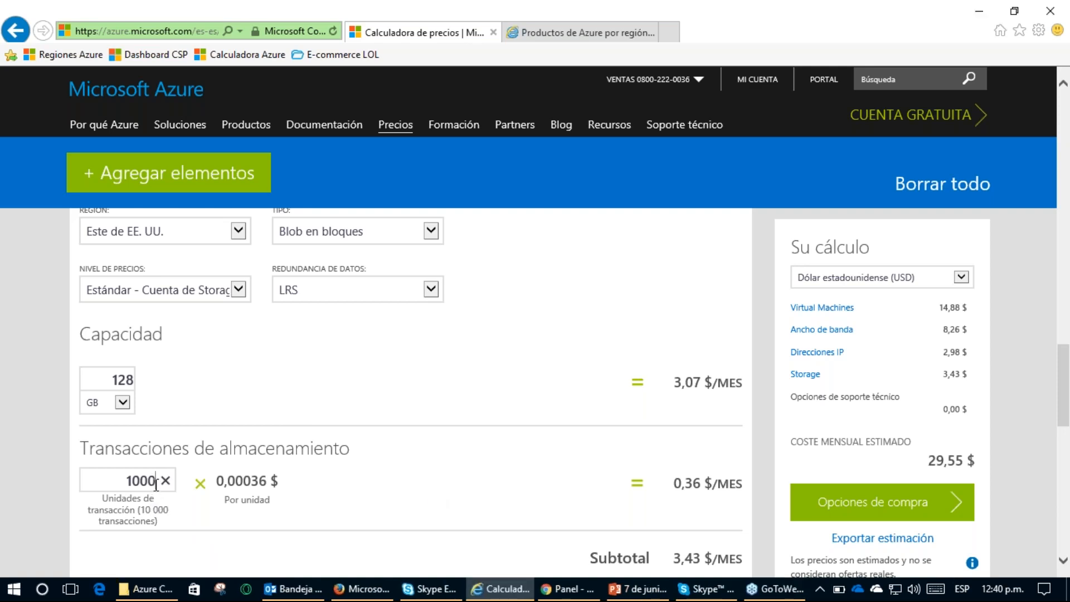
key(BackSpace)
key(BackSpace)
key(BackSpace)
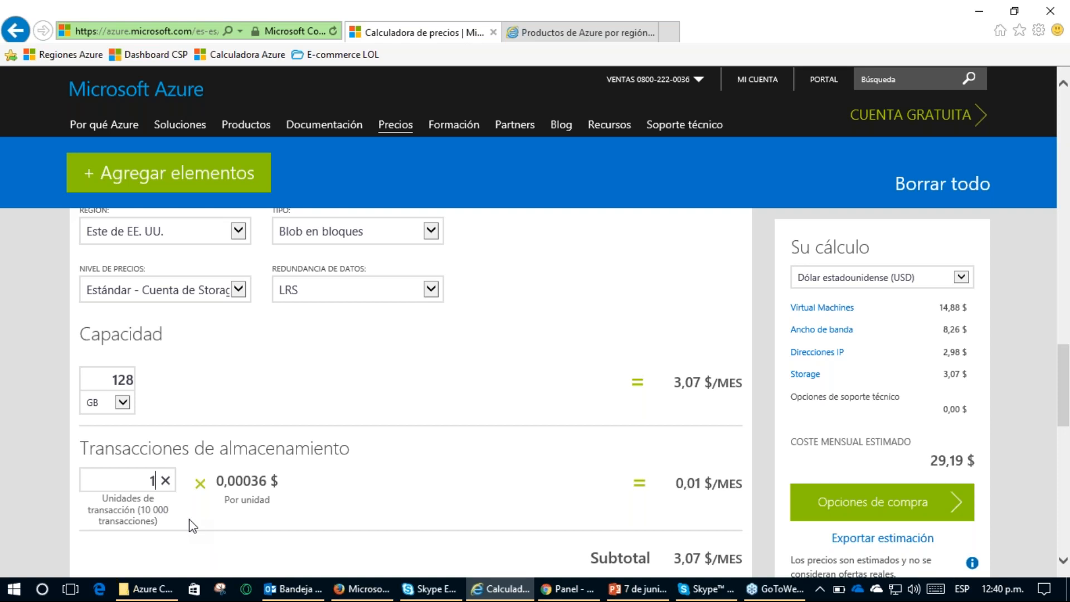
text(0)
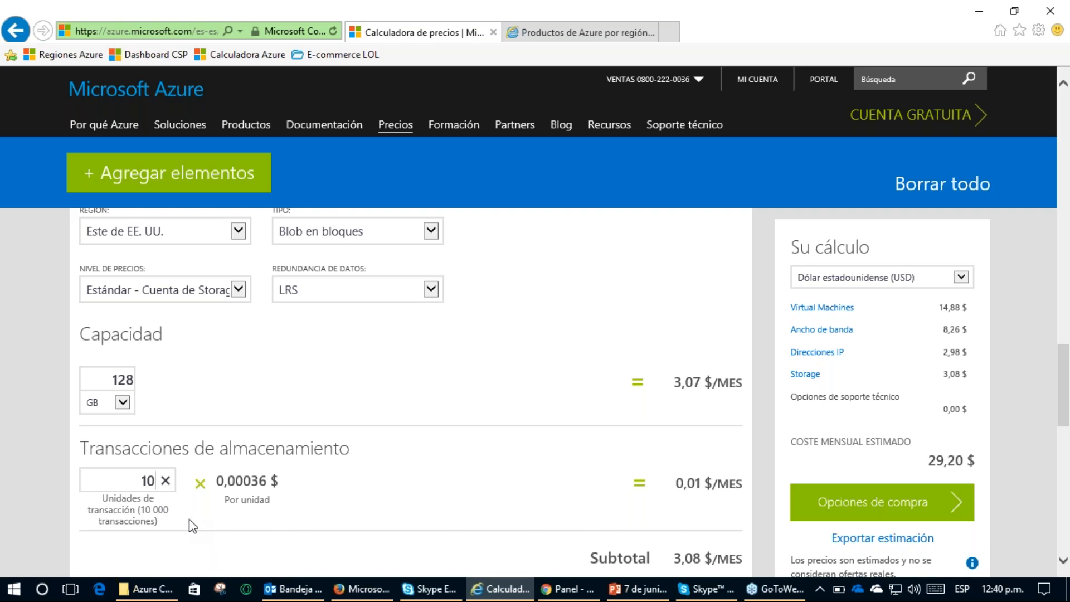
text(0)
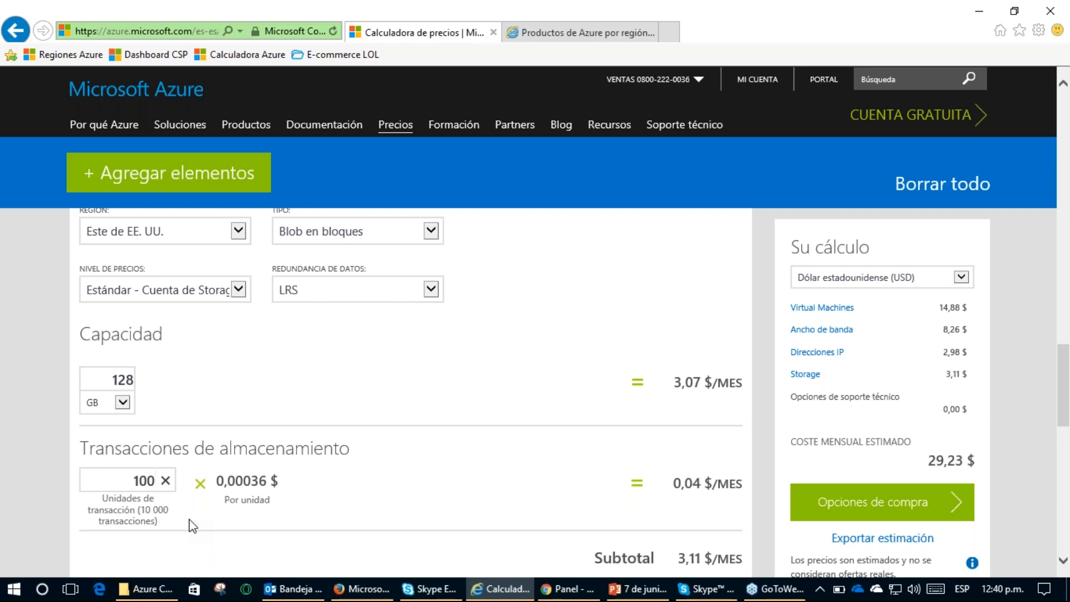
text(0)
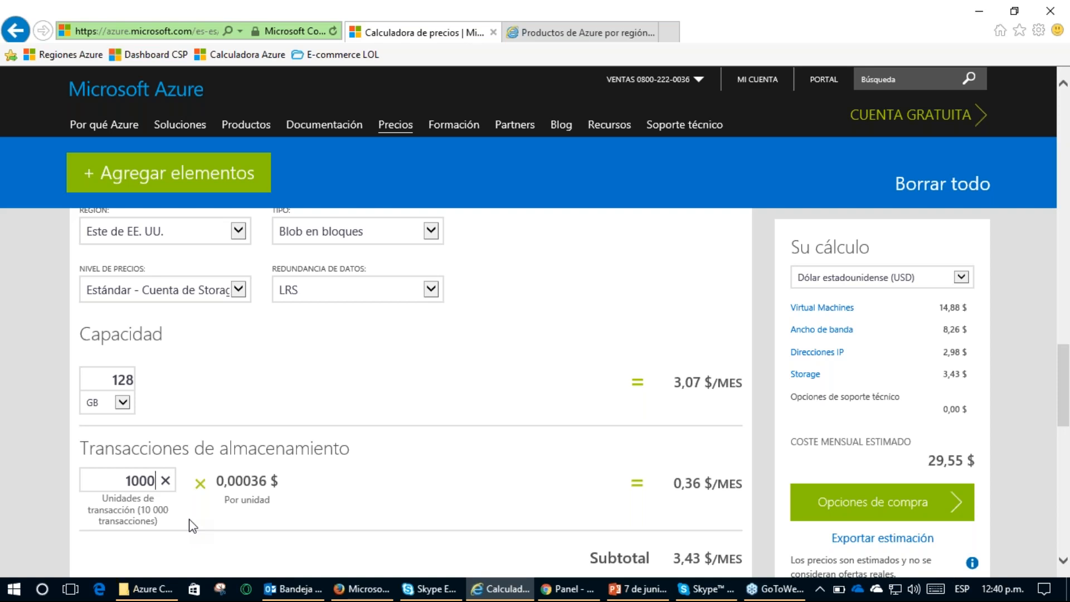
Step: Highlight the monthly cost of the storage transactions, and clear the selection
drag(664, 478, 703, 482)
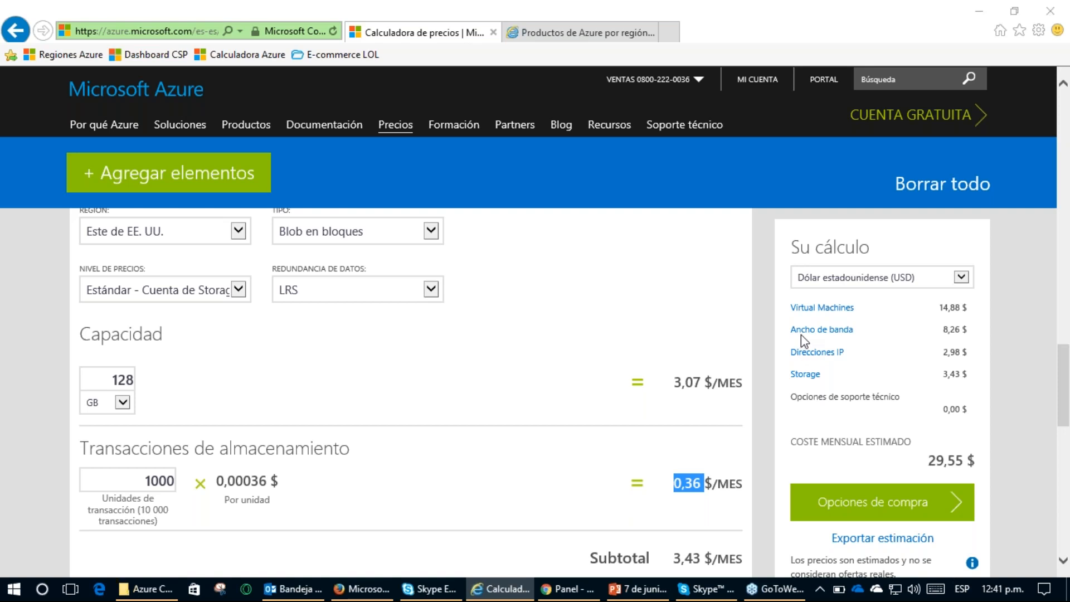
click(800, 334)
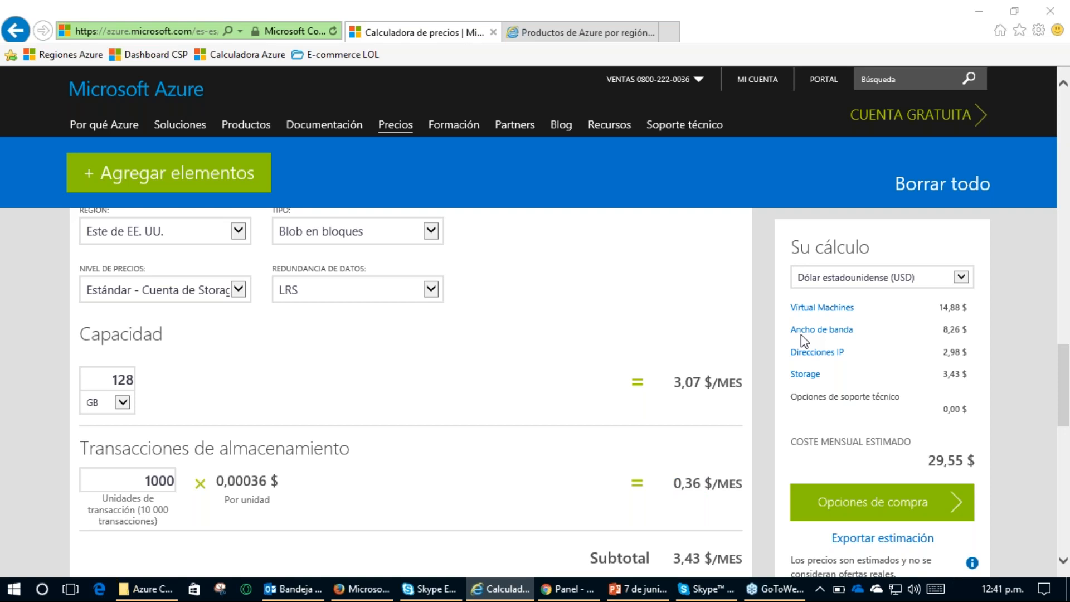
double_click(689, 483)
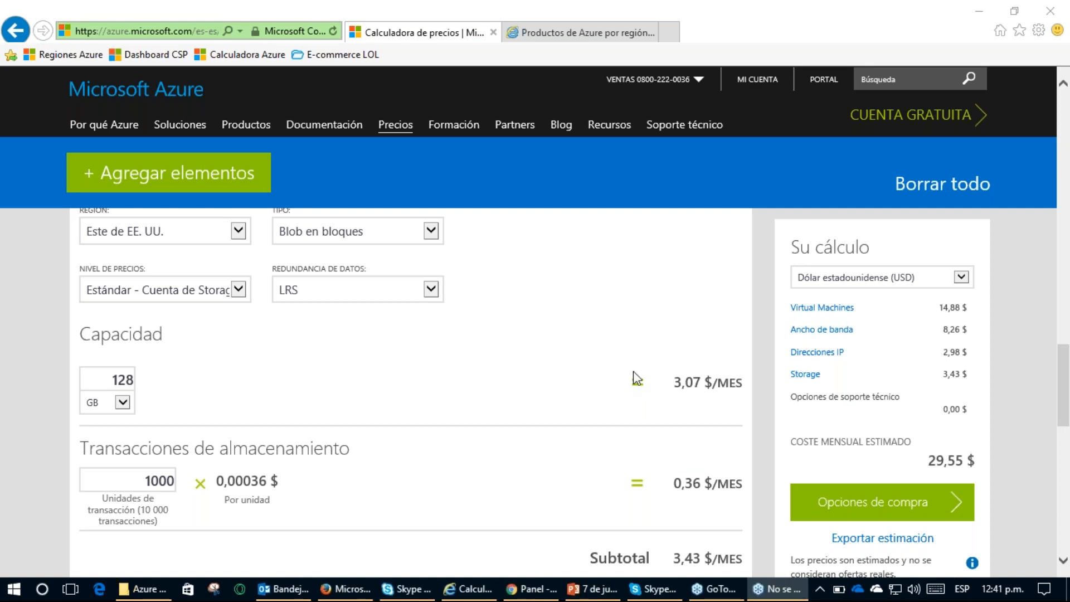
click(574, 497)
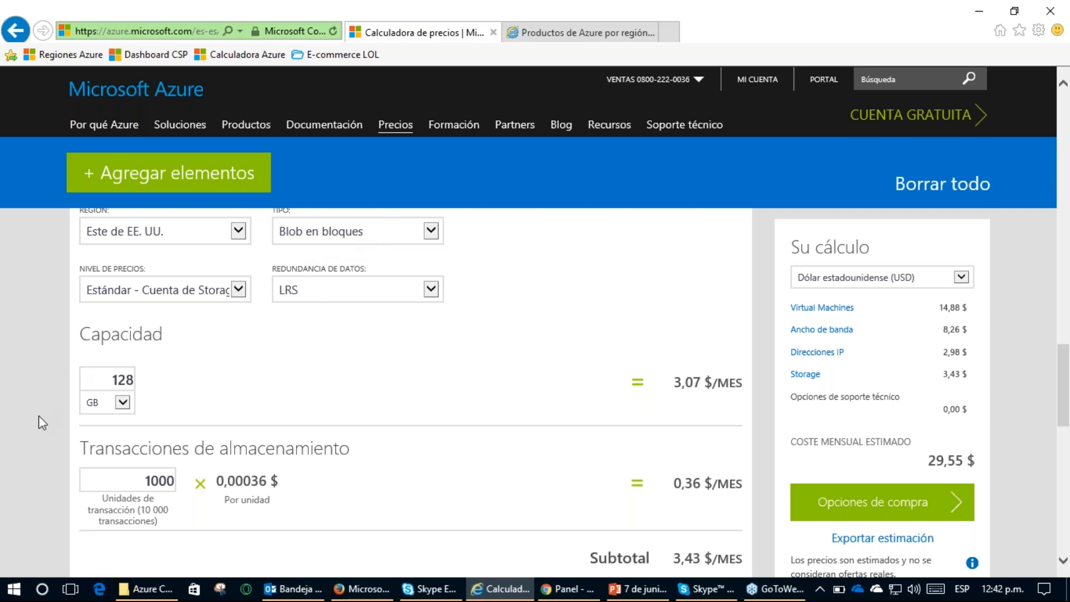
Step: Mark the list of technical support plans and circle the Estándar plan with the annotation pen
scroll(38, 416, down, 4)
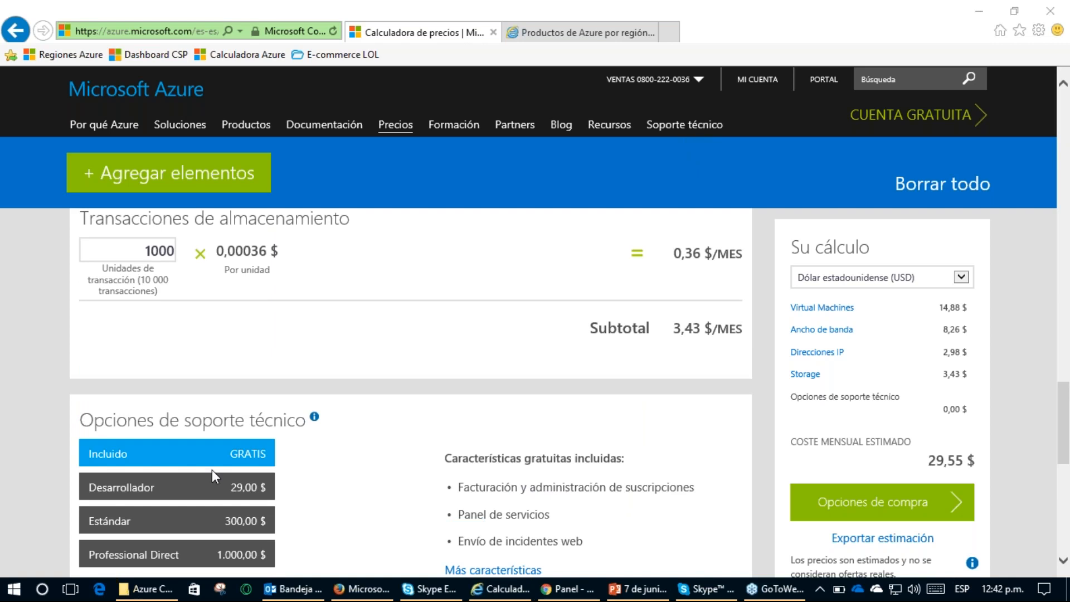
key(ctrl+2)
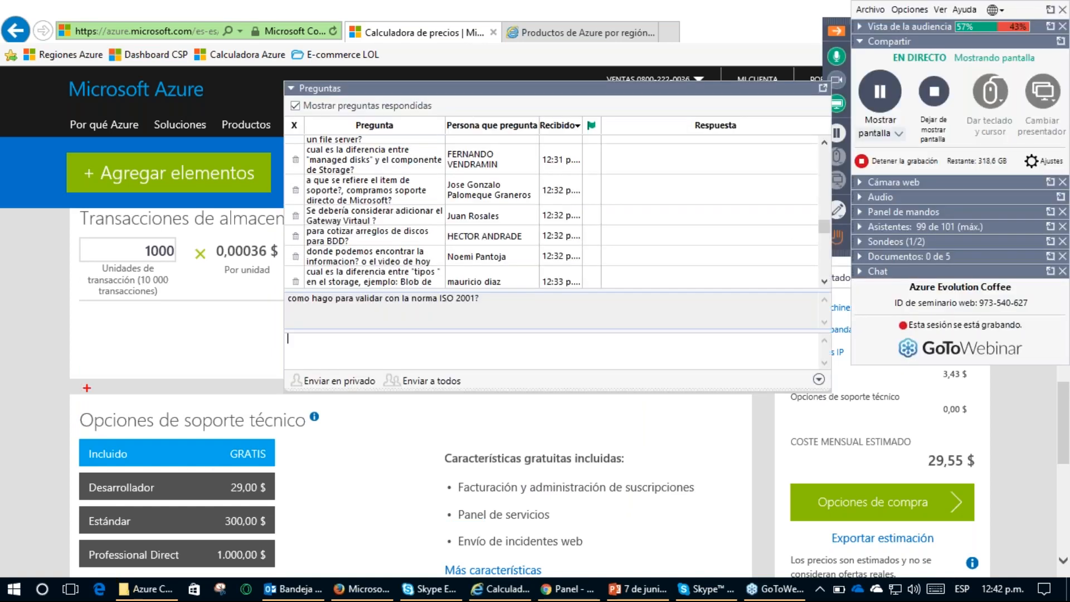
mouse_move(90, 397)
mouse_down()
mouse_move(51, 516)
mouse_move(75, 574)
mouse_up()
mouse_move(109, 500)
mouse_down()
mouse_move(65, 521)
mouse_move(92, 539)
mouse_move(146, 507)
mouse_move(129, 499)
mouse_up()
drag(128, 499, 94, 501)
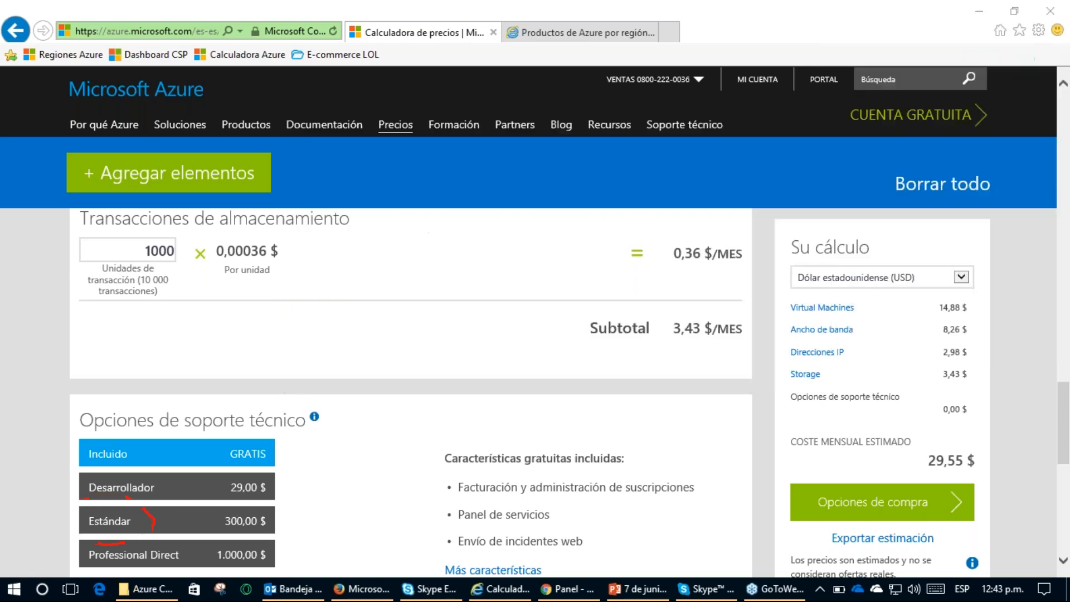
Step: Try the Estándar support plan, highlight its web incident, telephone support and response time features, and restore the free Incluido plan
click(123, 523)
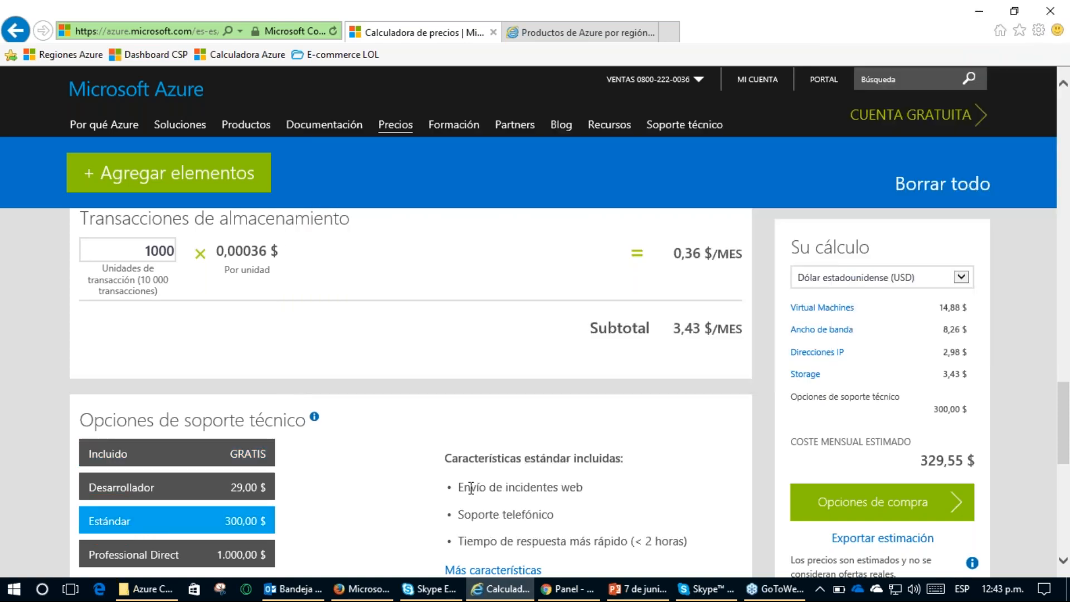
drag(459, 488, 583, 497)
click(473, 514)
drag(473, 514, 555, 519)
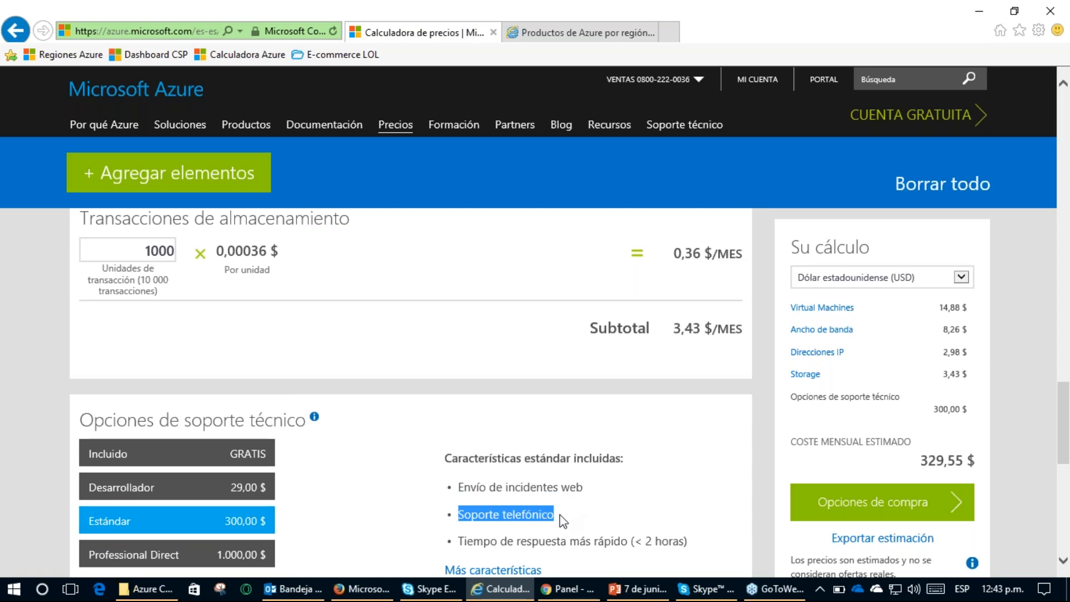
click(560, 514)
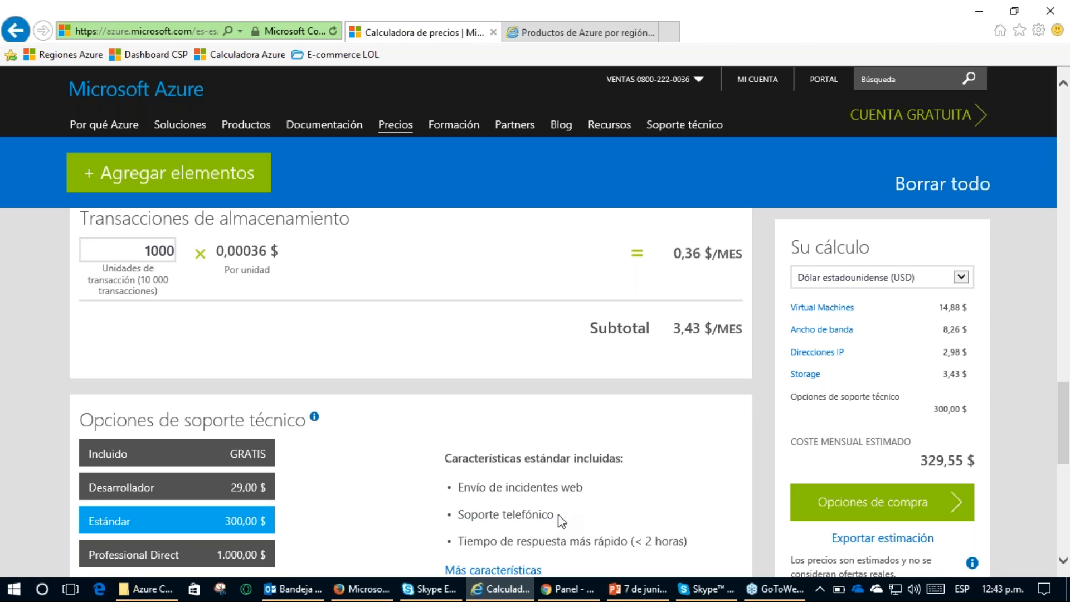
drag(476, 513, 548, 511)
drag(488, 540, 701, 542)
click(701, 541)
click(219, 467)
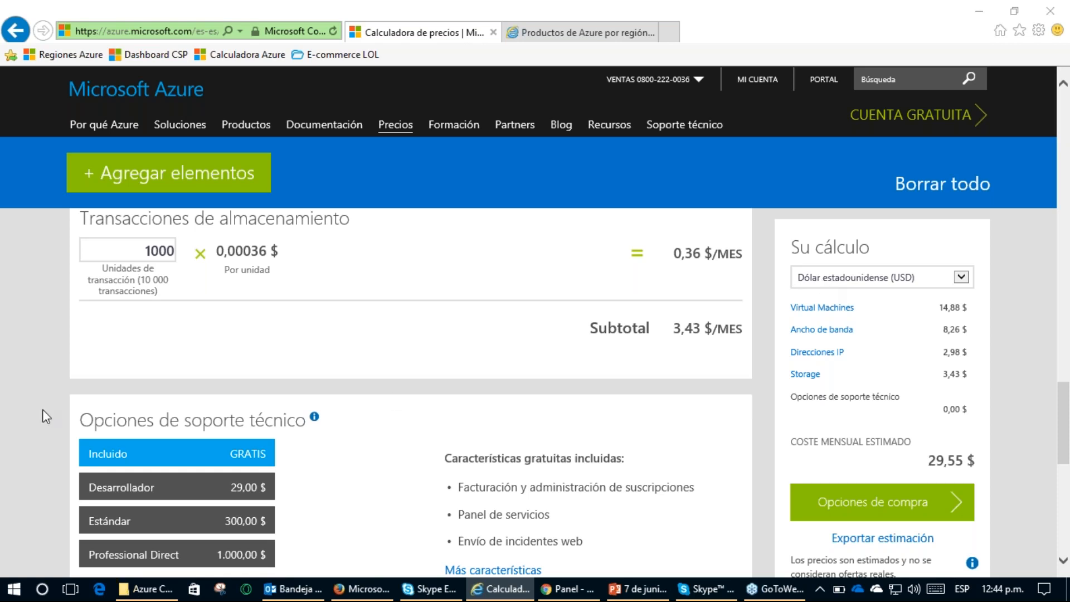
Step: Open the list of storage types in the Storage section, bracket Managed Disks with the annotation pen, and close the list
scroll(34, 378, up, 5)
scroll(35, 370, down, 1)
click(390, 464)
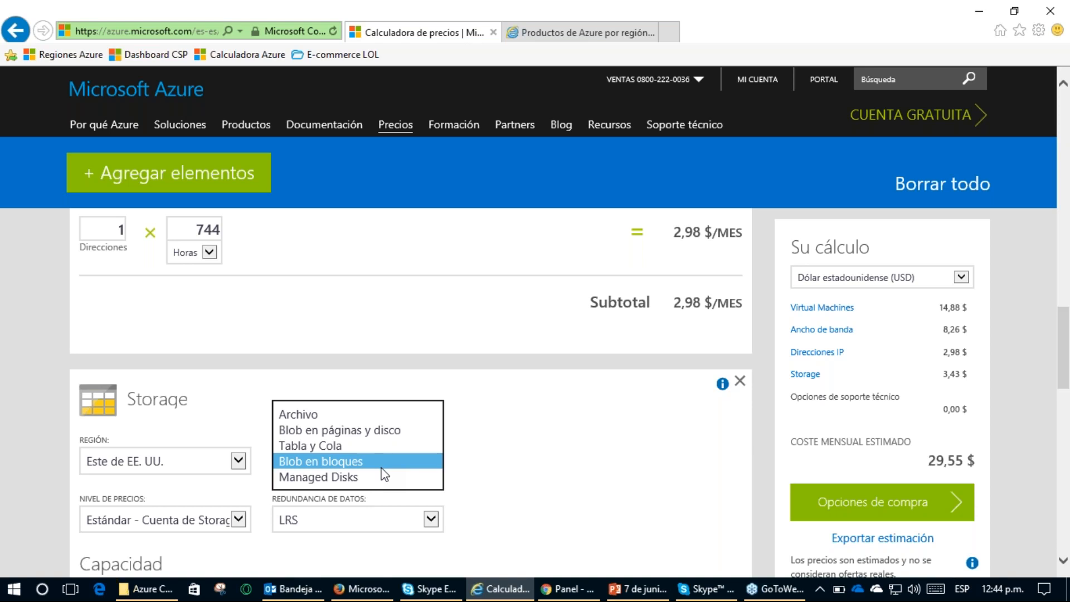
key(ctrl+2)
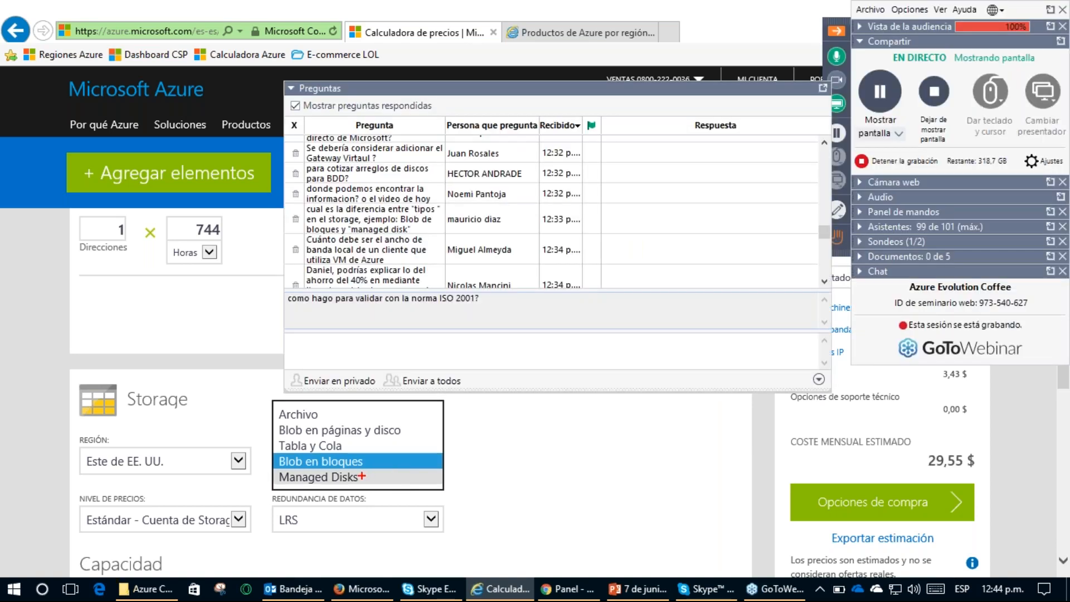
drag(366, 471, 368, 484)
drag(274, 470, 275, 488)
click(392, 461)
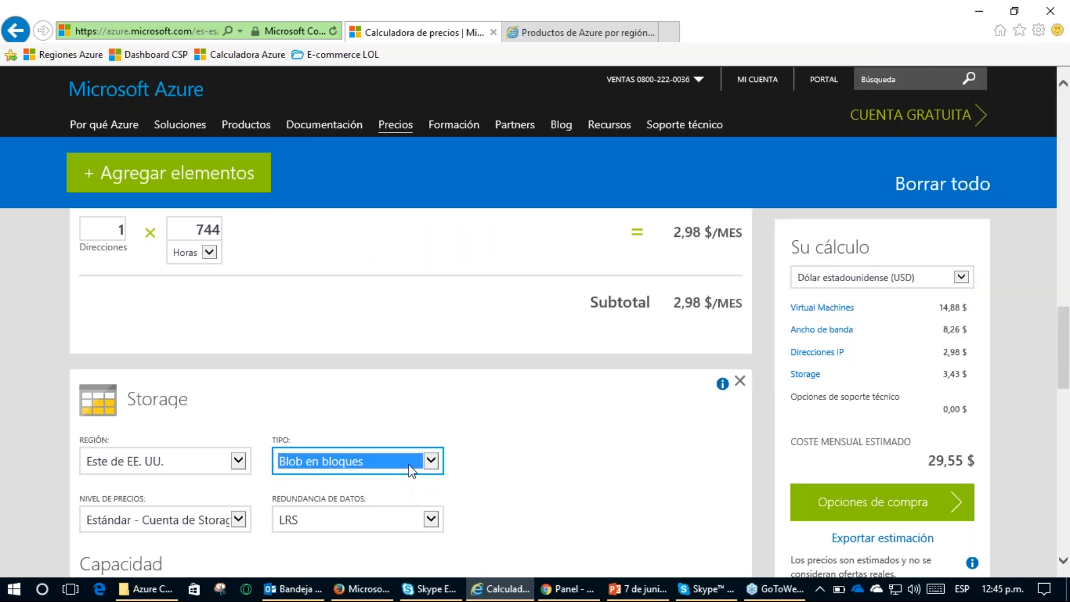
Step: Show the Managed Disks option in the storage type list again and keep Blob en bloques as the type
click(415, 461)
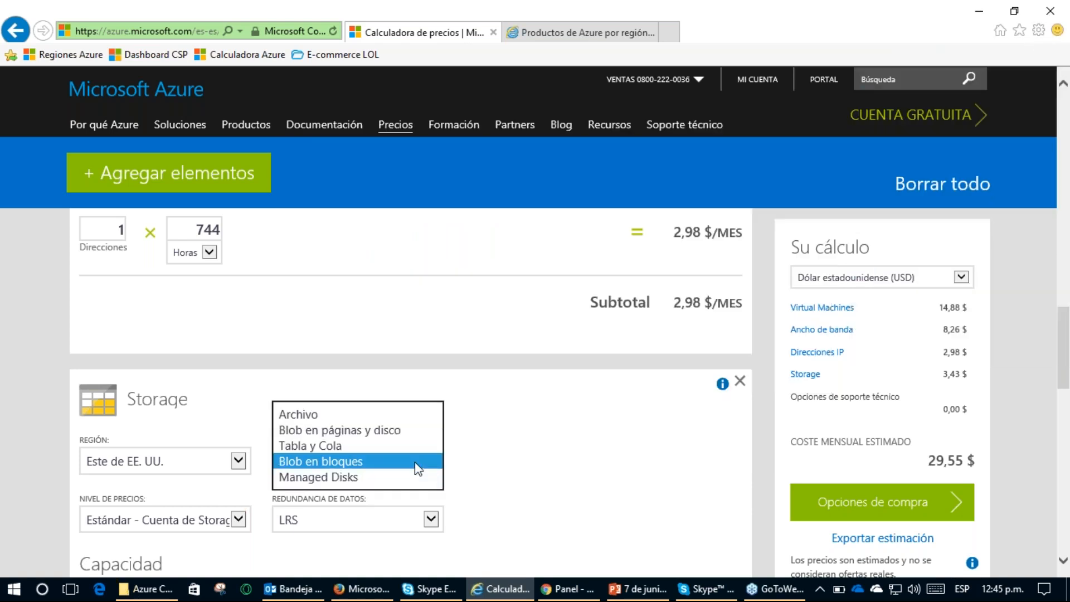
click(368, 478)
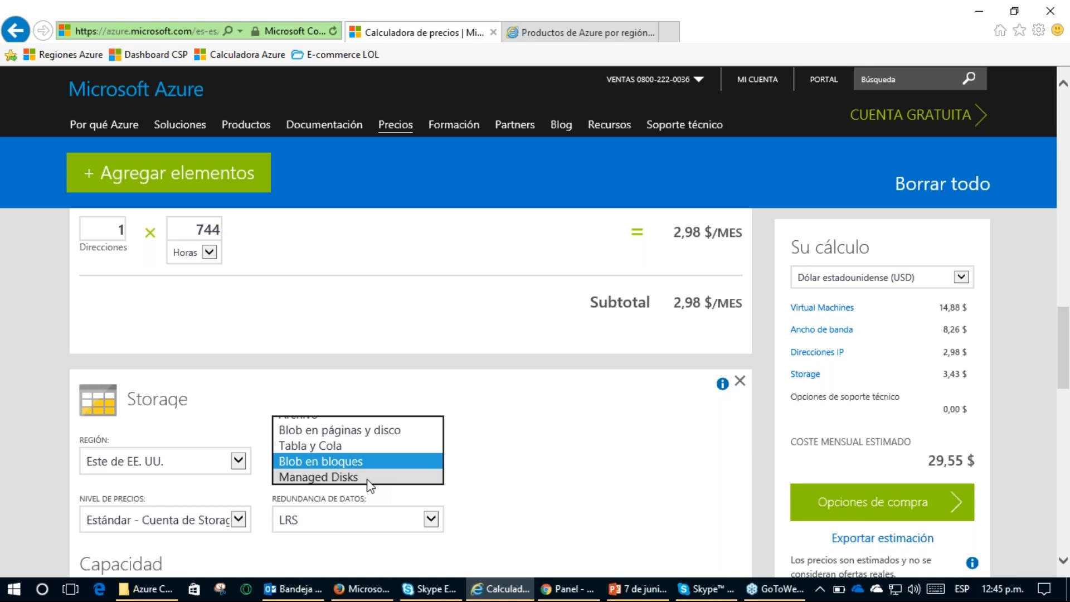
click(524, 459)
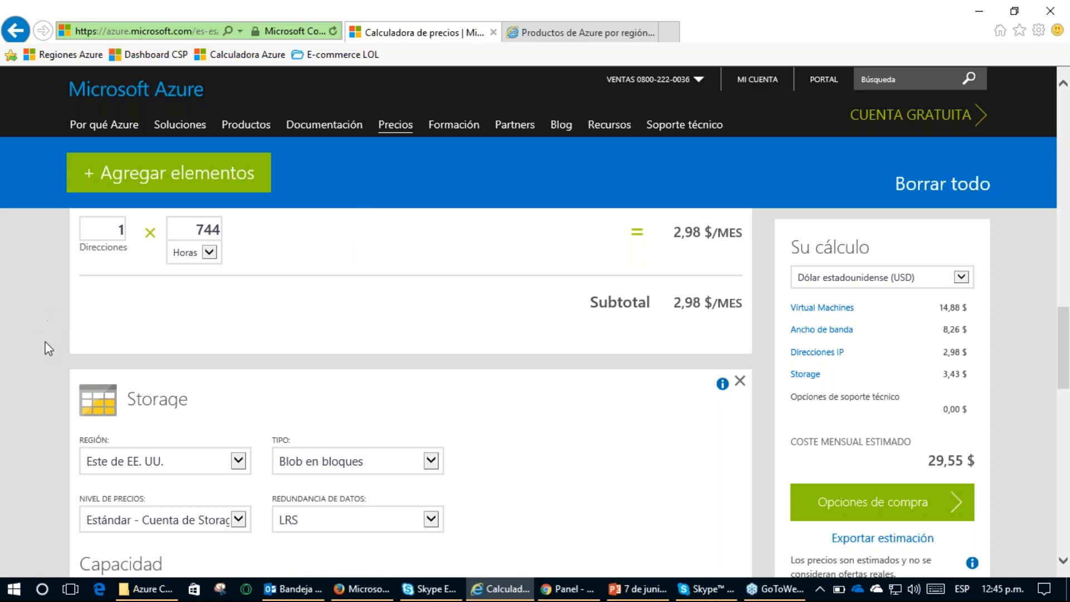
Step: Return to the Virtual Machines section and bracket the note about saving 40 percent with existing Software Assurance licences
scroll(50, 379, up, 10)
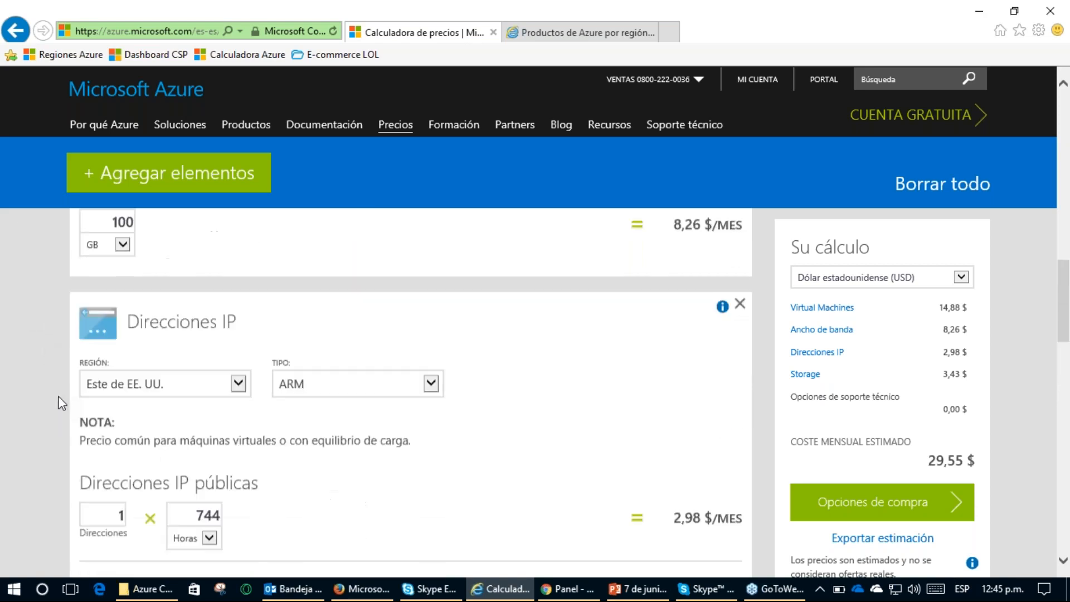
scroll(48, 410, up, 5)
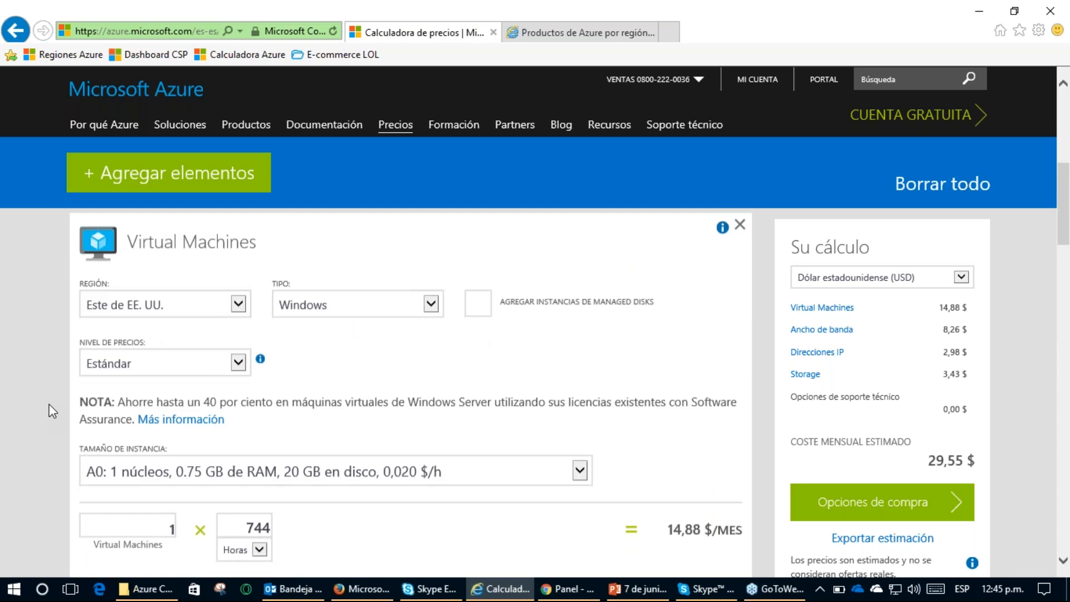
scroll(71, 423, down, 3)
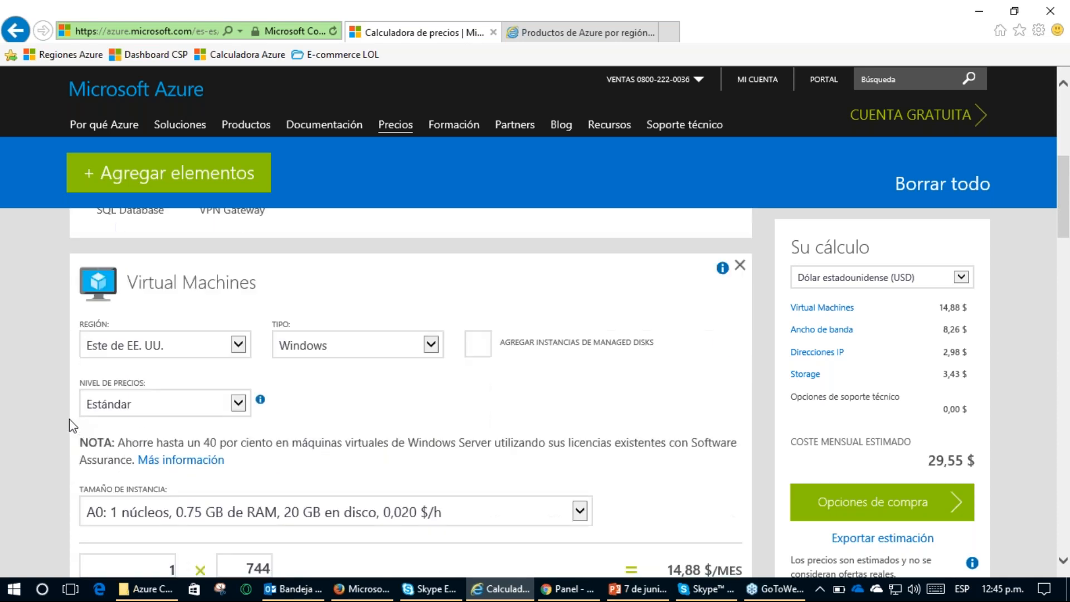
key(ctrl+2)
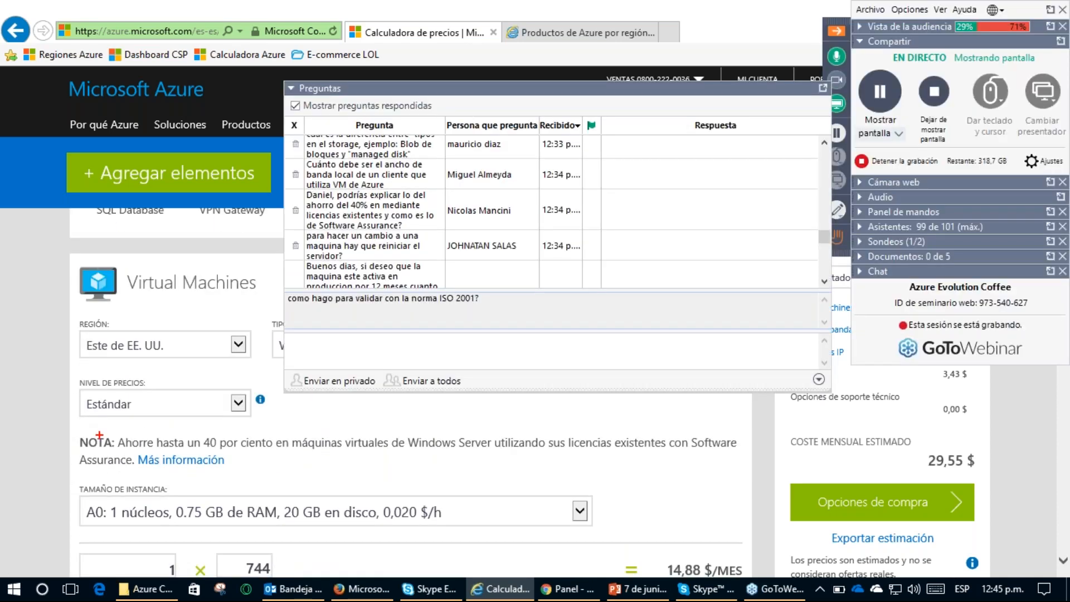
mouse_move(87, 426)
mouse_down()
mouse_move(69, 451)
mouse_move(72, 469)
mouse_move(85, 472)
mouse_up()
mouse_move(730, 422)
mouse_down()
mouse_move(760, 441)
mouse_move(756, 469)
mouse_move(717, 478)
mouse_up()
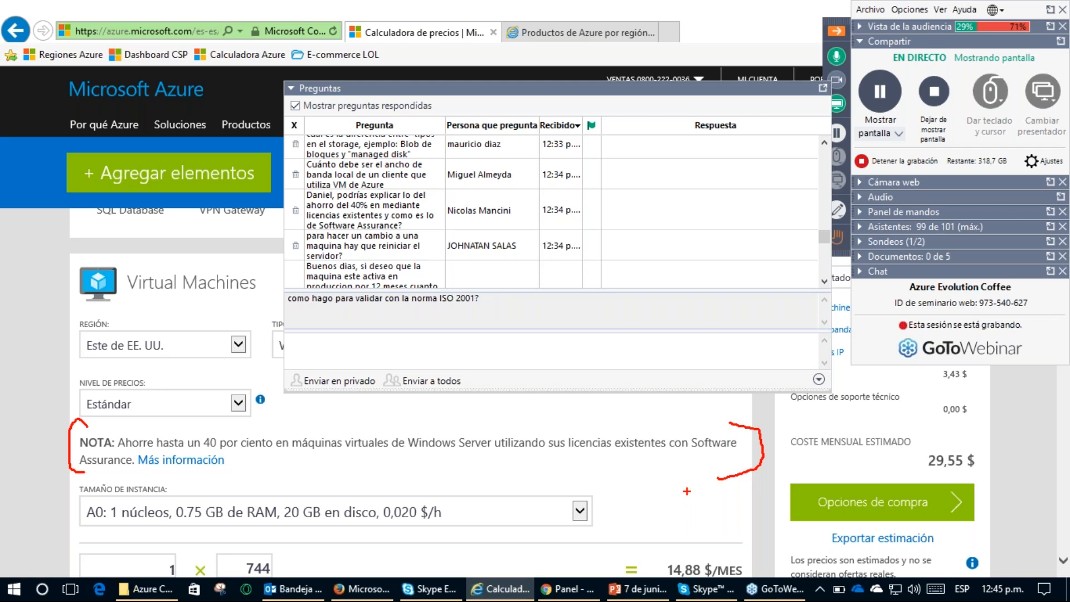
Step: Clear the annotation, try Linux as the virtual machine type, and restore the Windows type
key(Escape)
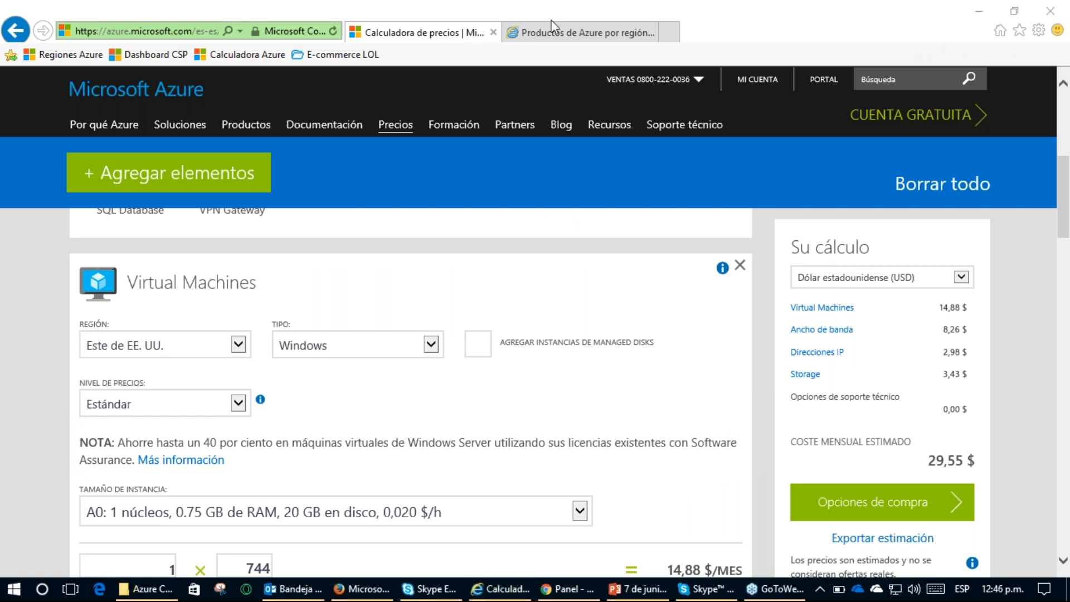
click(419, 346)
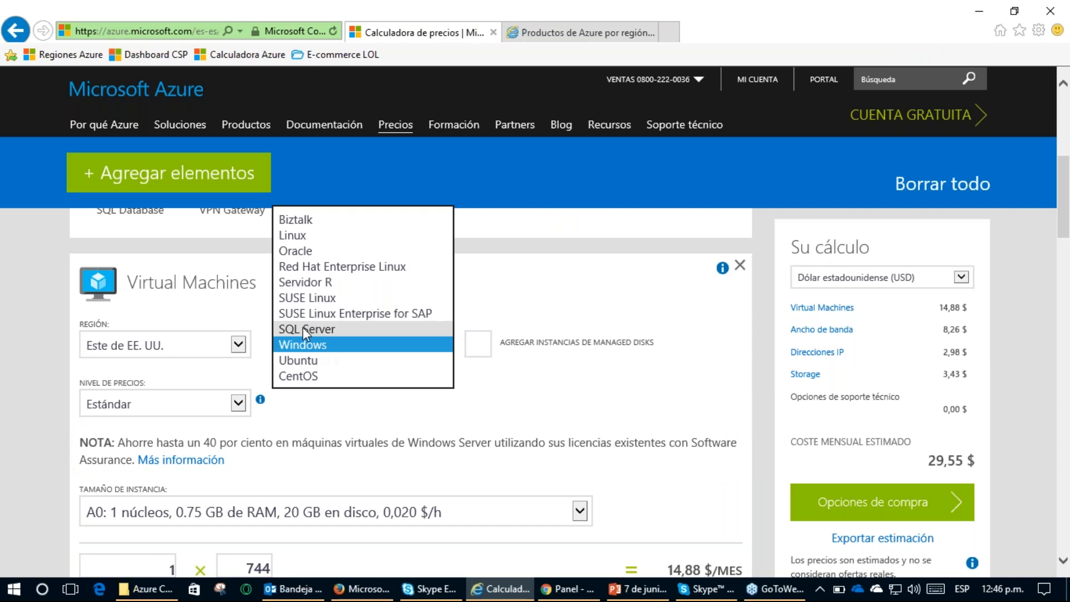
click(305, 241)
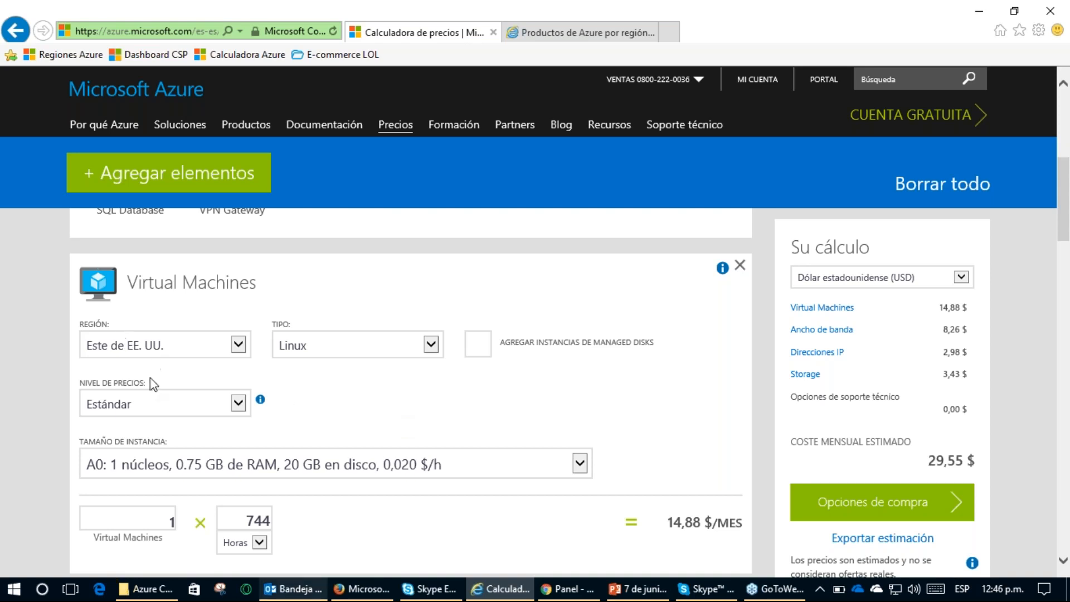
scroll(357, 427, down, 6)
scroll(351, 407, up, 7)
scroll(348, 397, down, 1)
click(310, 348)
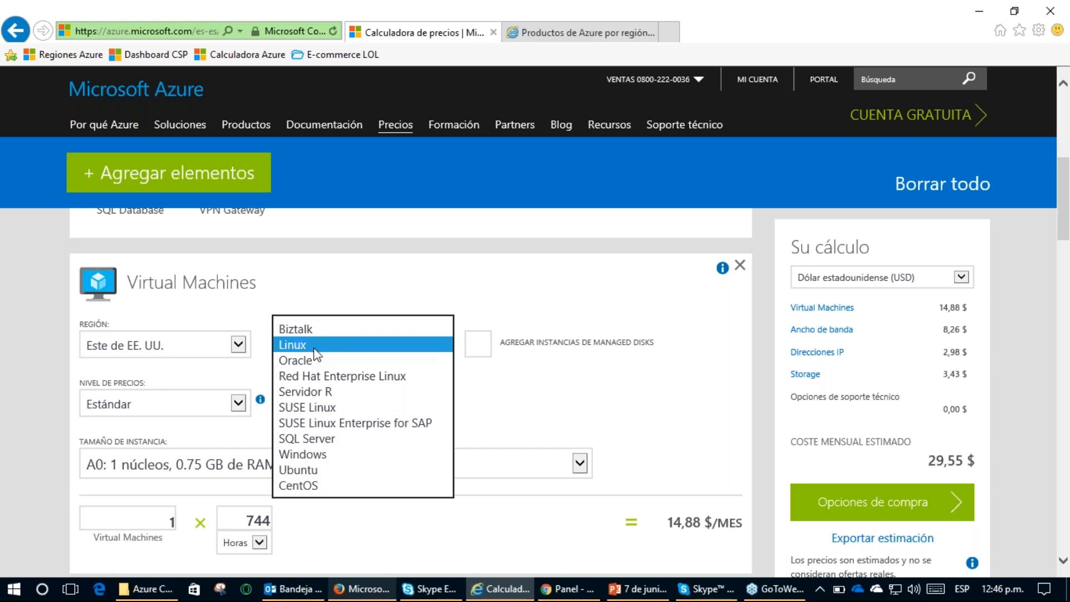
click(337, 454)
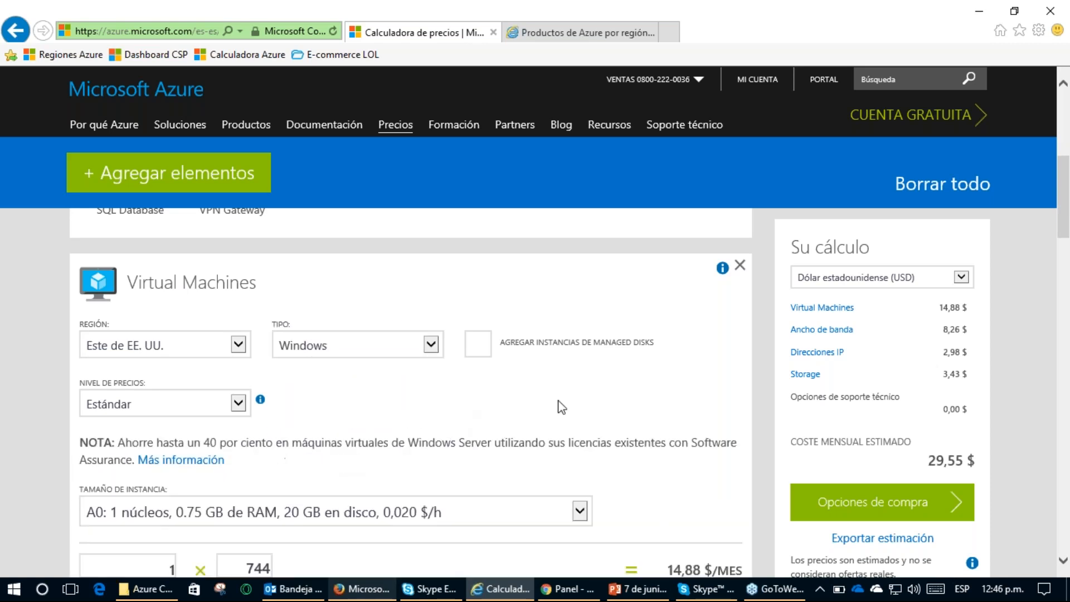
Step: Highlight the virtual machine's monthly price and the total estimated monthly cost of the quote
scroll(545, 412, down, 1)
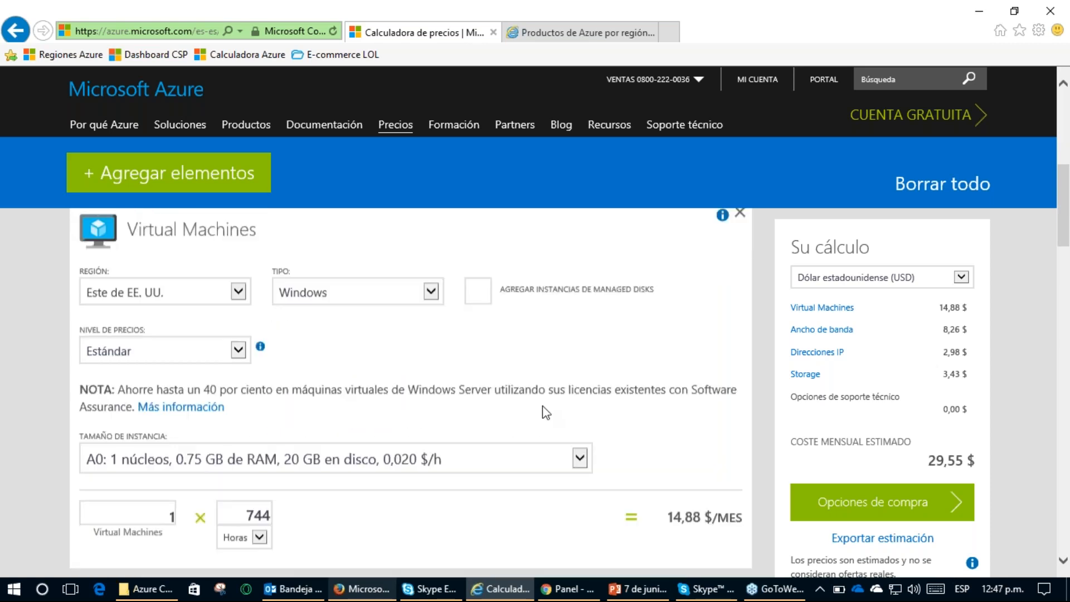
scroll(543, 412, down, 1)
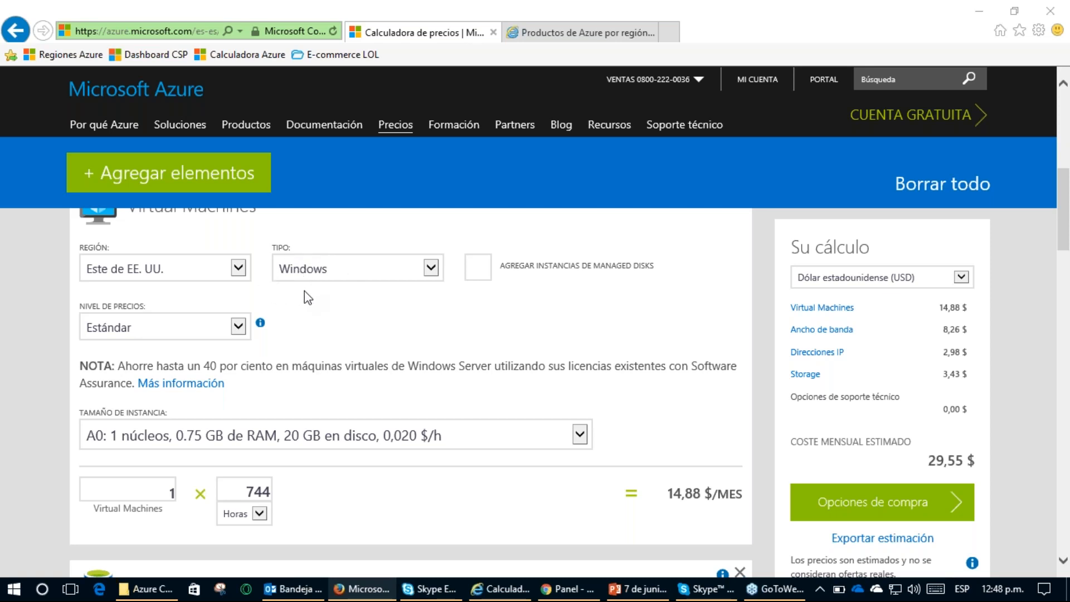
click(43, 354)
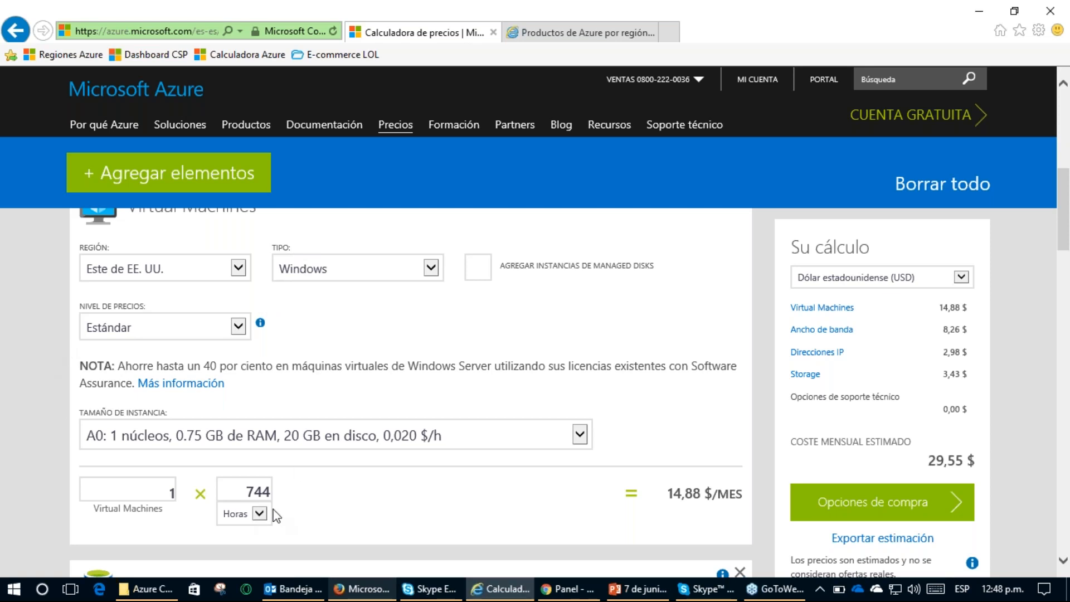
triple_click(696, 496)
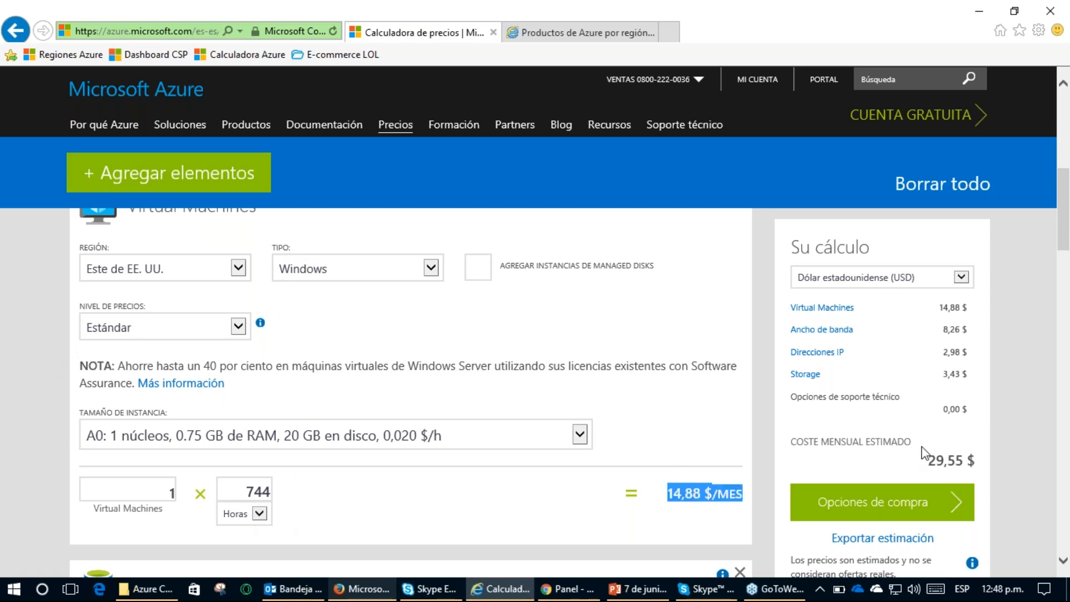
drag(937, 460, 964, 478)
click(947, 464)
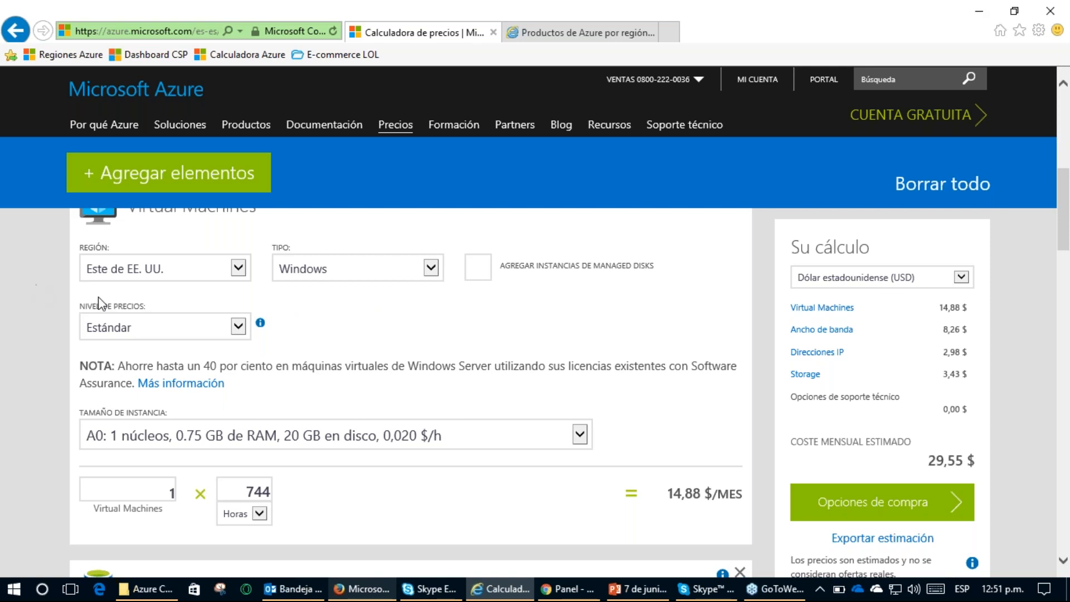
Step: Show the list of regions available for the virtual machine and close it without changing the region
click(159, 273)
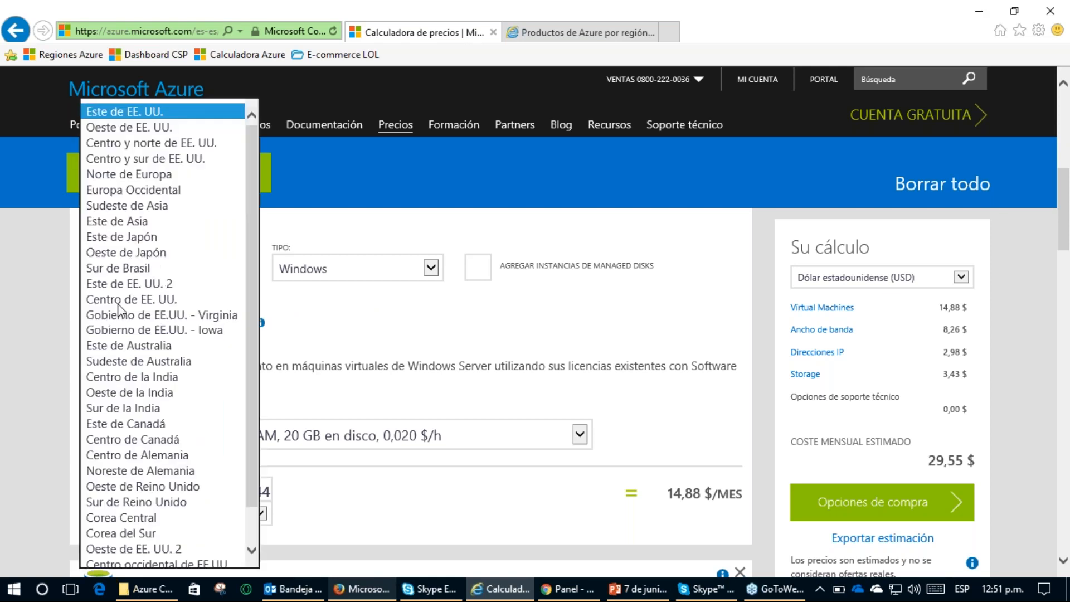
click(55, 313)
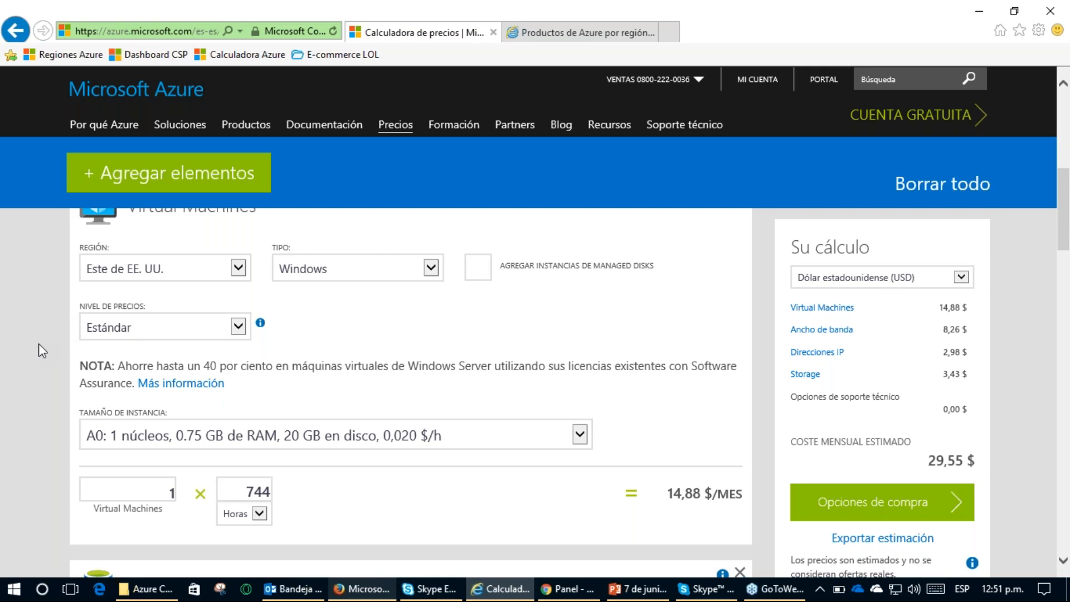
scroll(52, 384, down, 5)
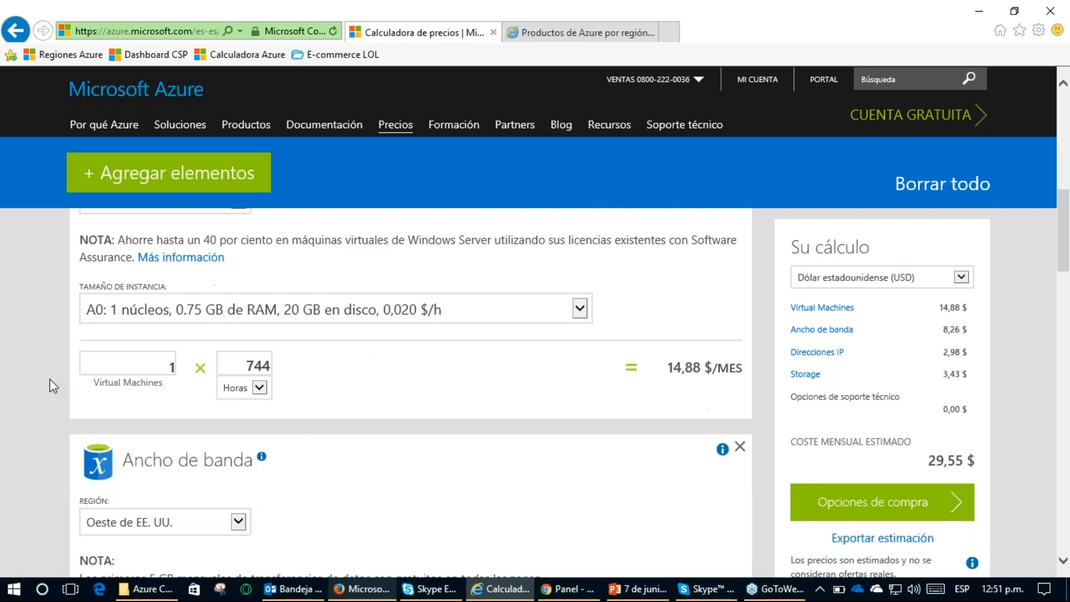
scroll(52, 384, up, 4)
scroll(49, 378, up, 2)
scroll(49, 379, down, 1)
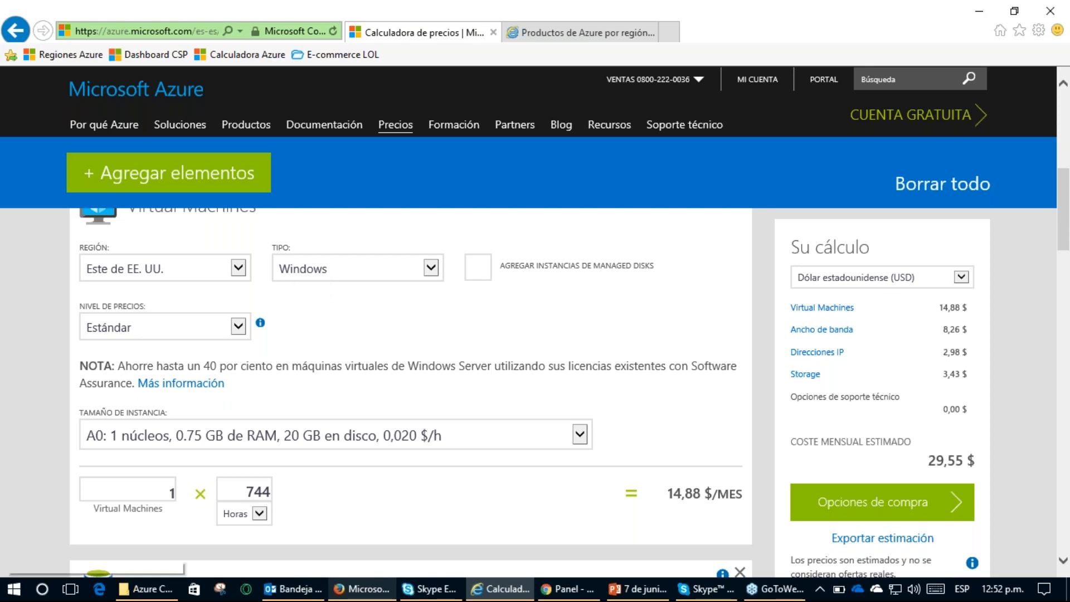
Step: Set the virtual machine type to SQL Server with the SQL Standard licence
click(841, 41)
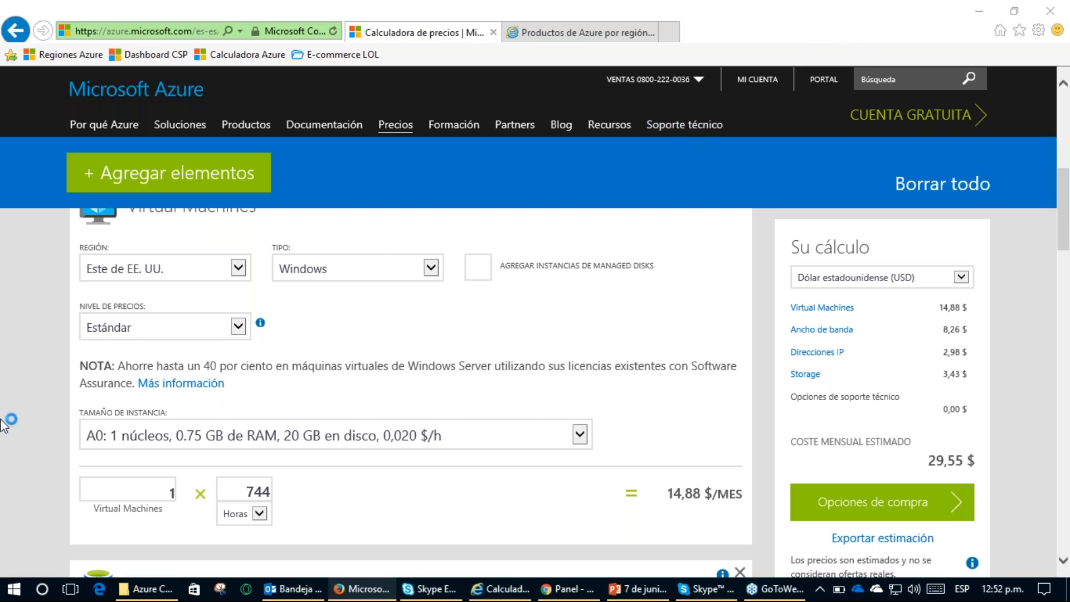
click(49, 338)
scroll(49, 340, up, 2)
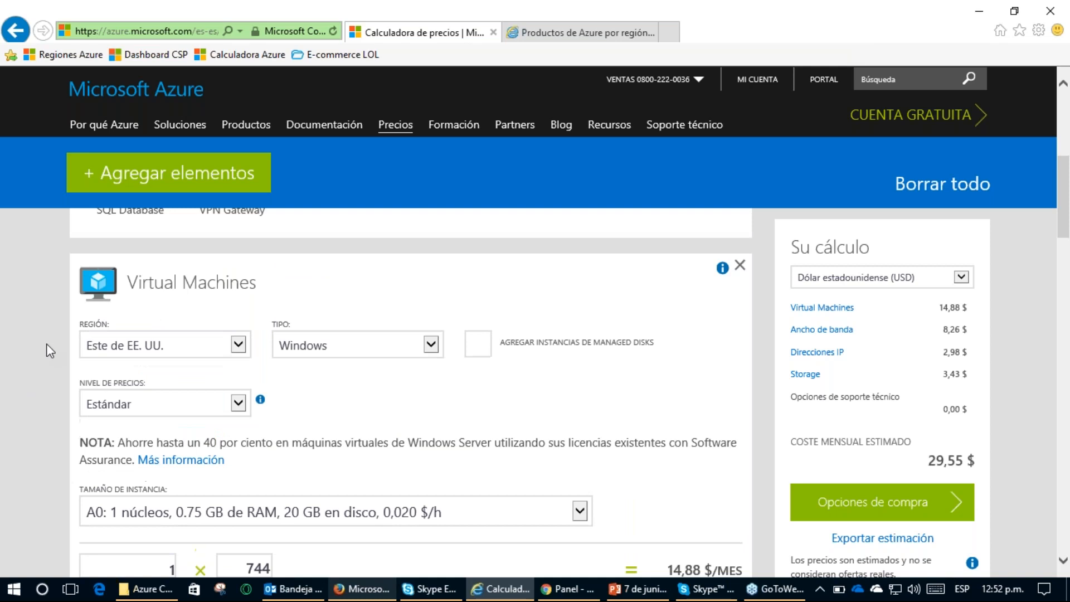
click(397, 337)
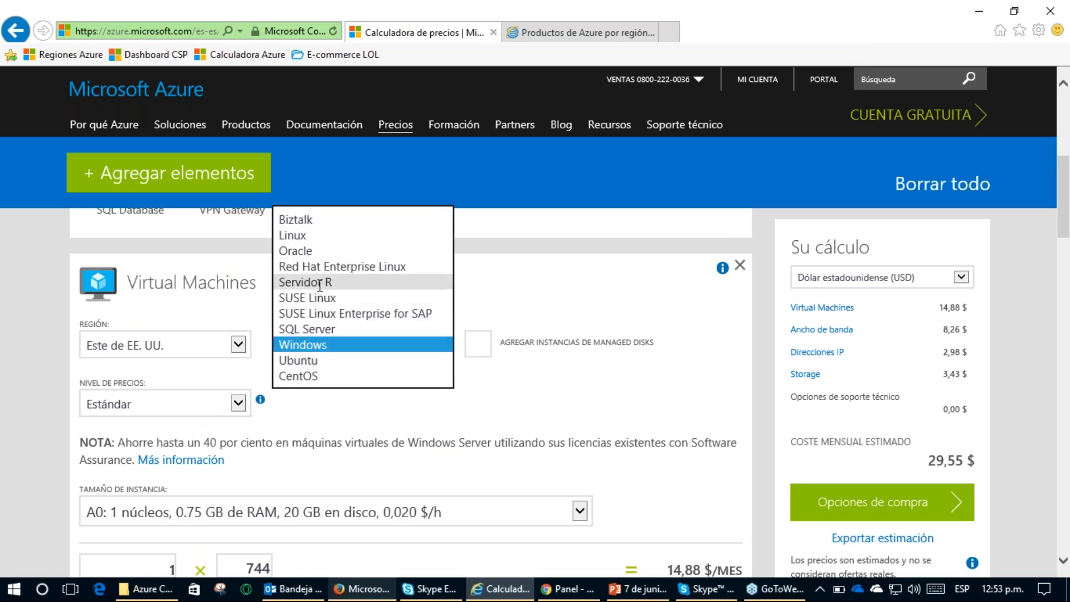
click(330, 329)
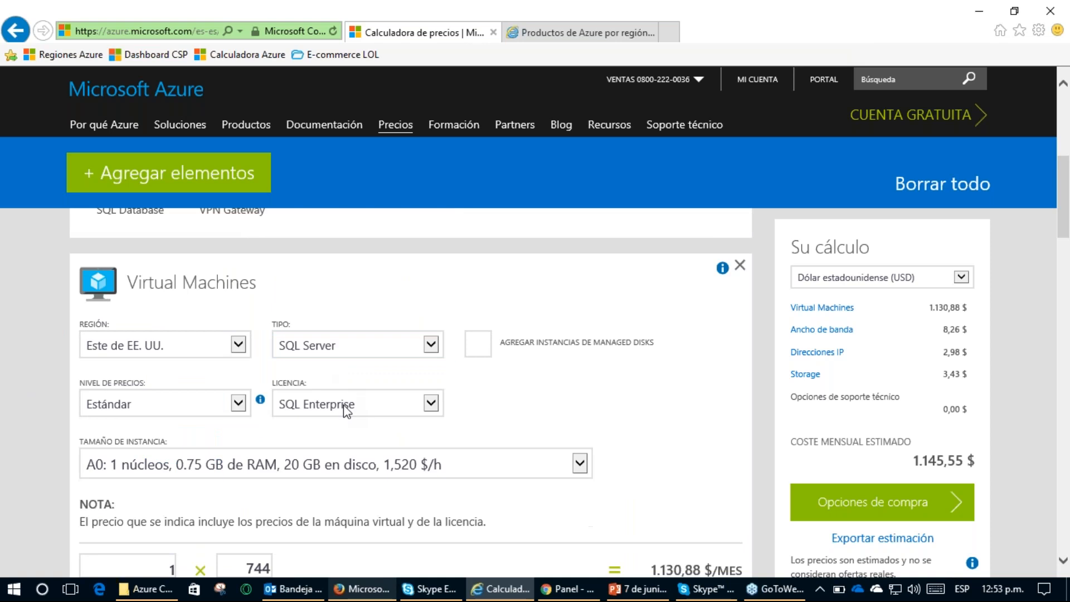
click(344, 403)
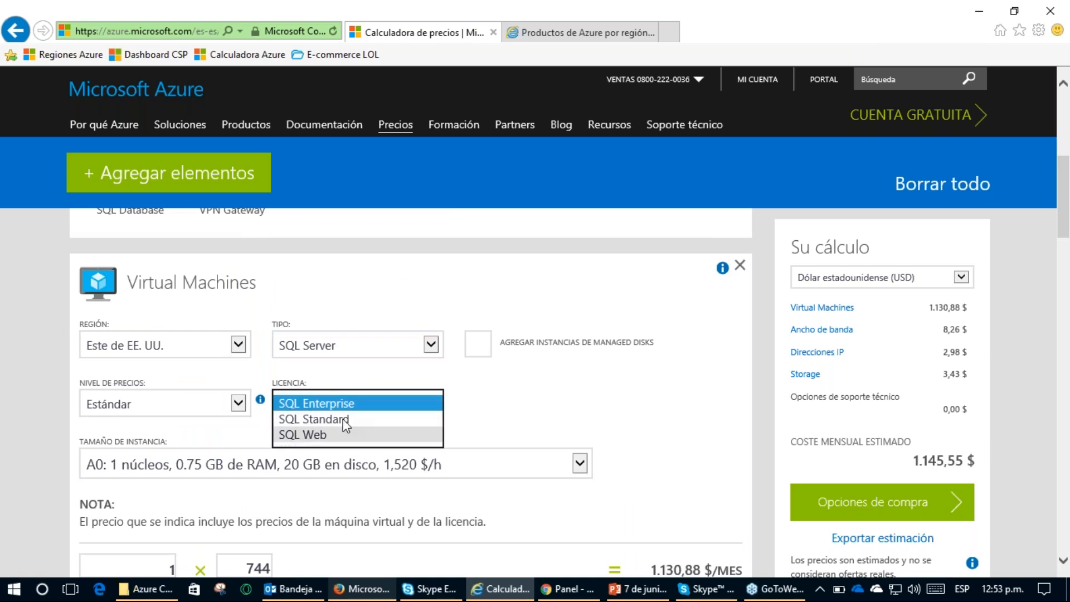
click(343, 419)
scroll(544, 401, down, 3)
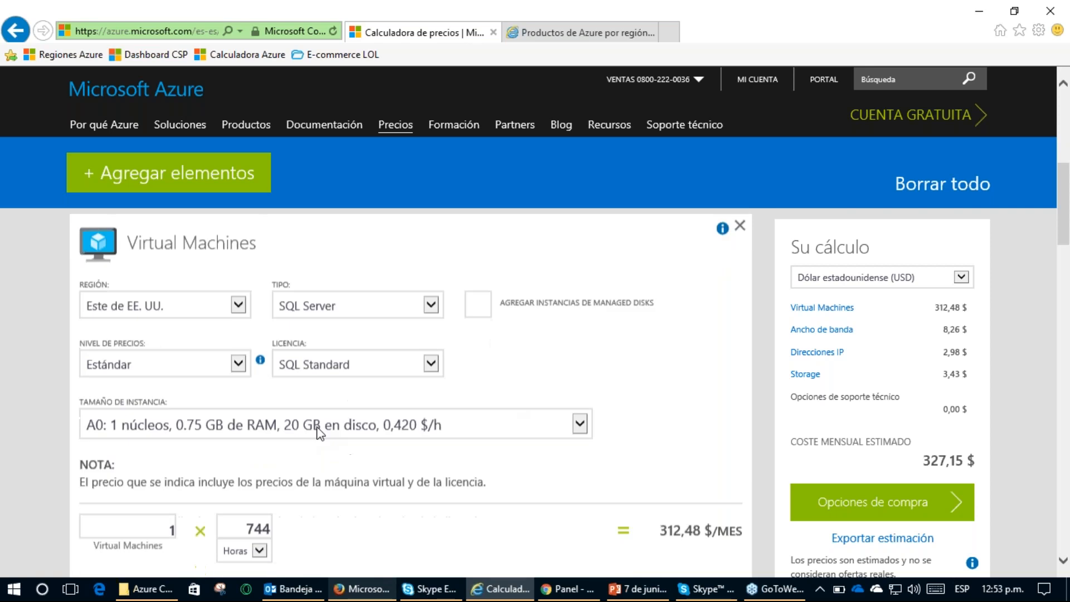
scroll(102, 419, up, 2)
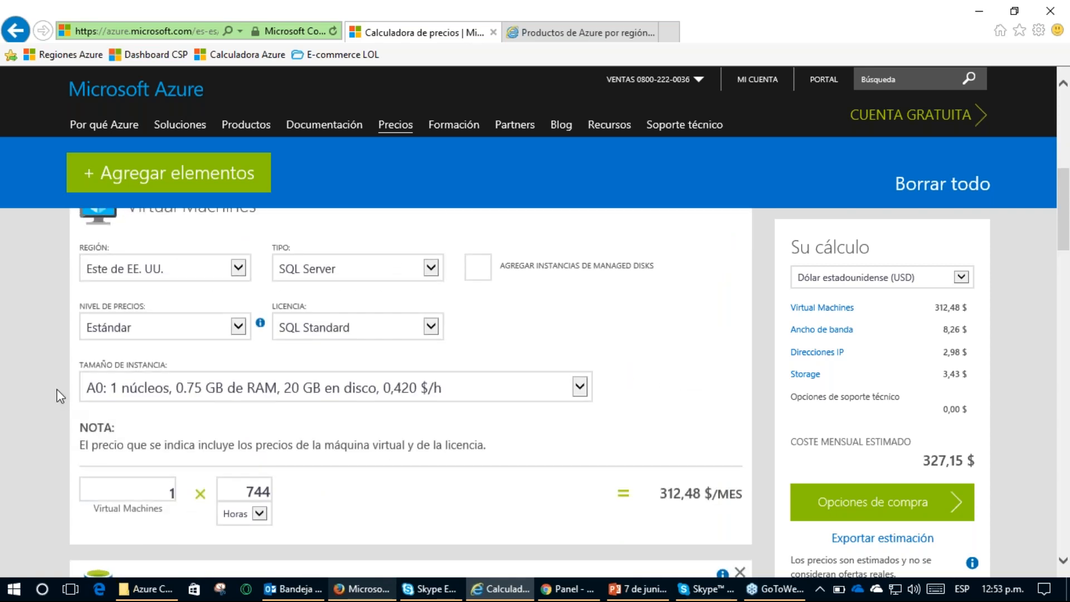
Step: Look through the instance sizes and bracket the Promoción D v2 sizes with the annotation pen
click(136, 388)
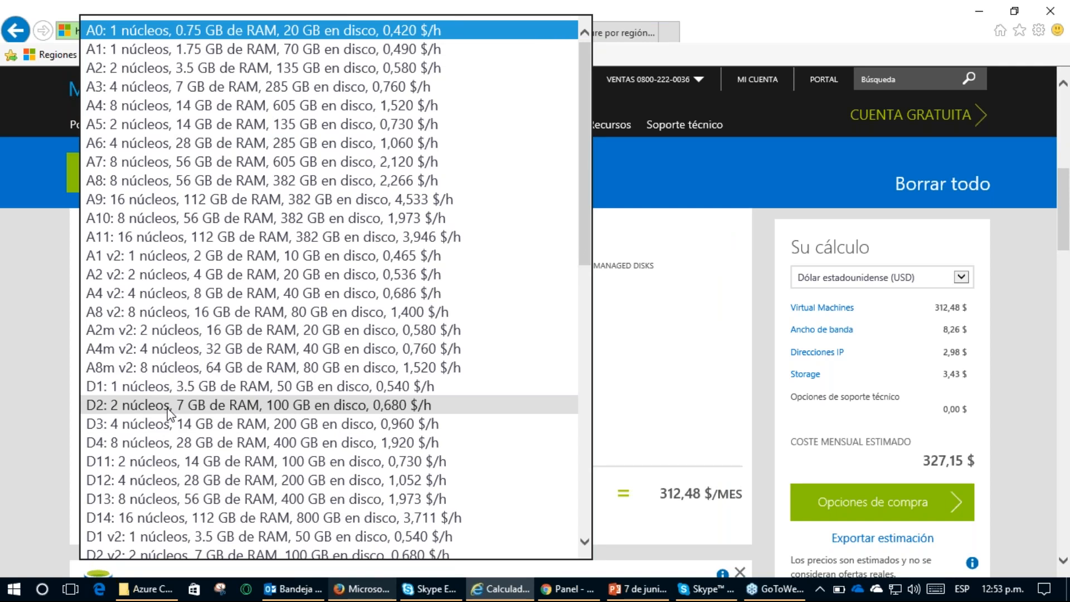
scroll(193, 399, down, 3)
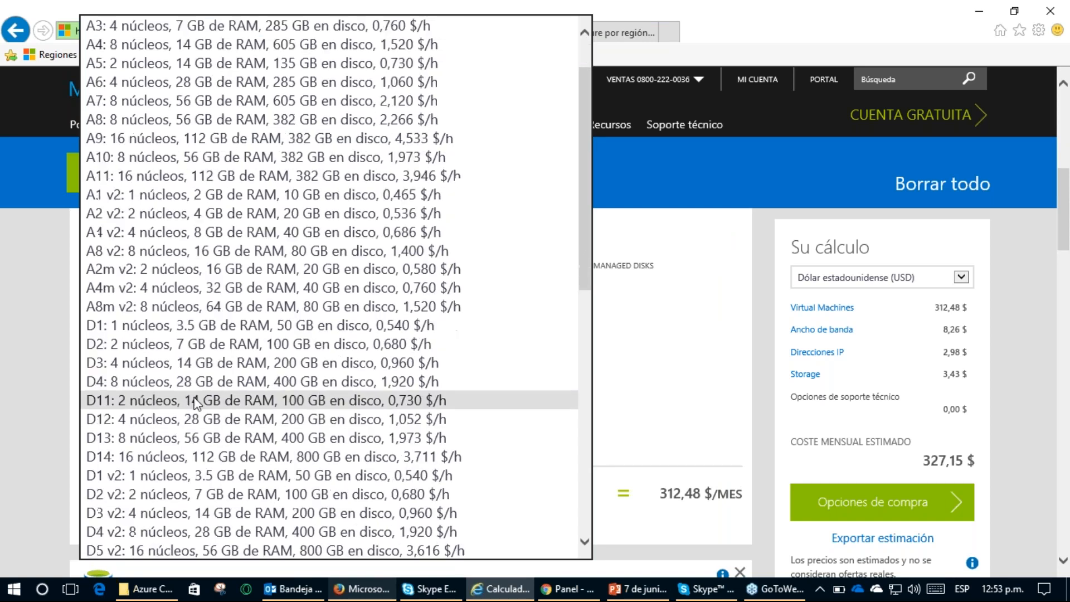
scroll(198, 419, up, 1)
scroll(196, 412, up, 1)
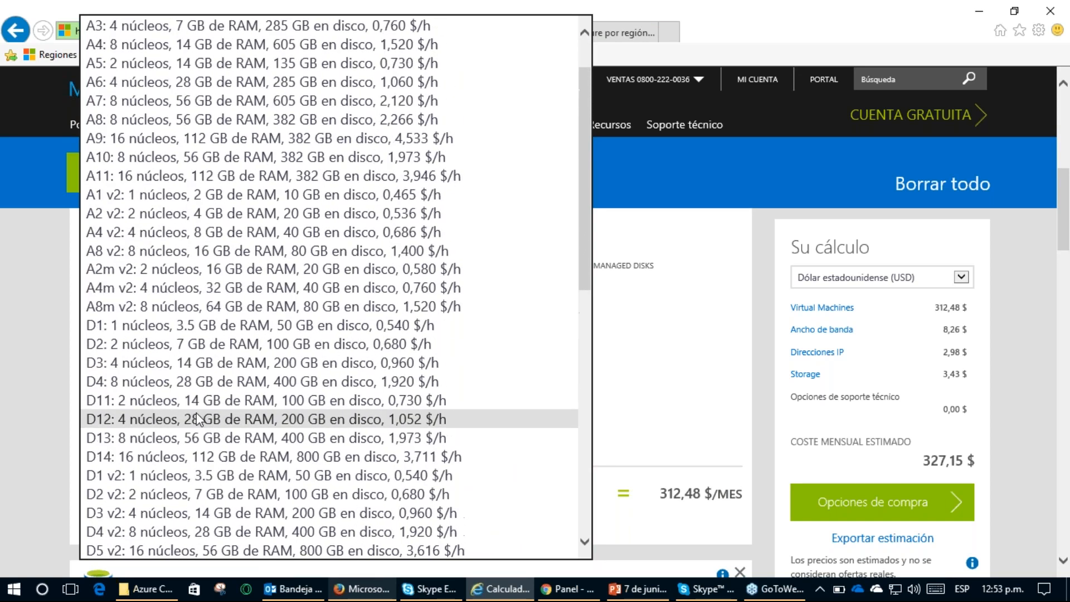
scroll(196, 412, down, 8)
scroll(196, 412, up, 2)
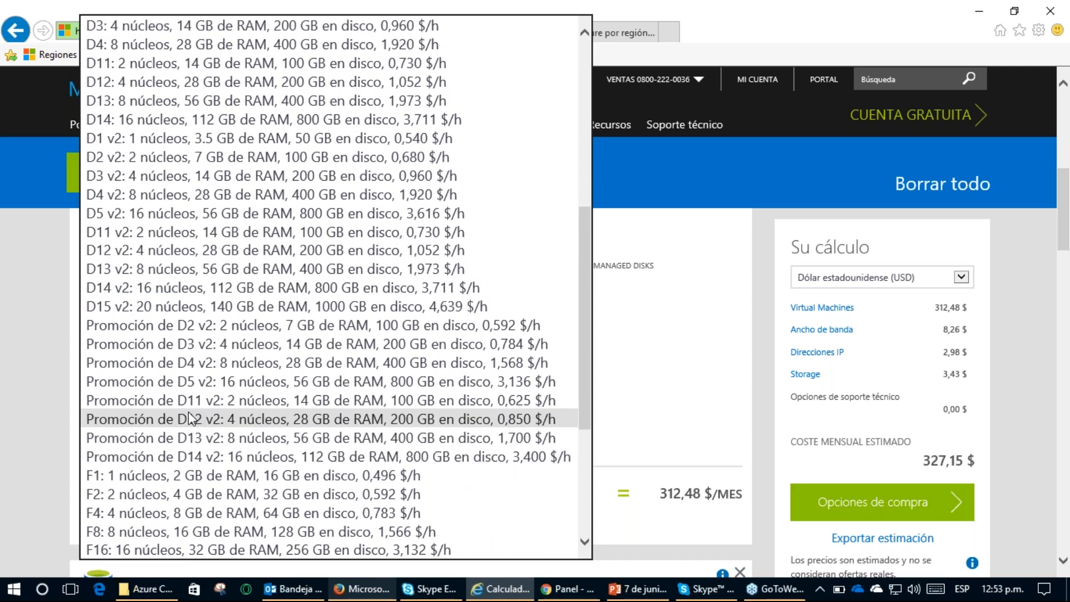
key(ctrl+2)
mouse_move(104, 317)
mouse_down()
mouse_move(73, 323)
mouse_move(68, 428)
mouse_move(81, 465)
mouse_up()
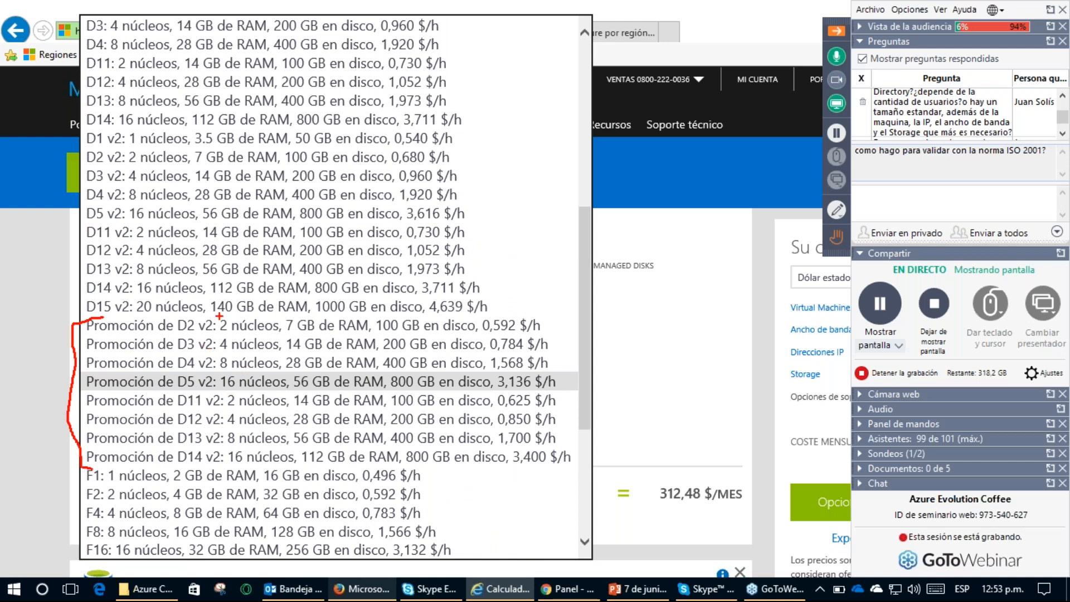
key(Escape)
Step: Set the instance size to Promoción de D2 v2 with 2 cores, 7 GB of RAM and 100 GB of disk
click(99, 398)
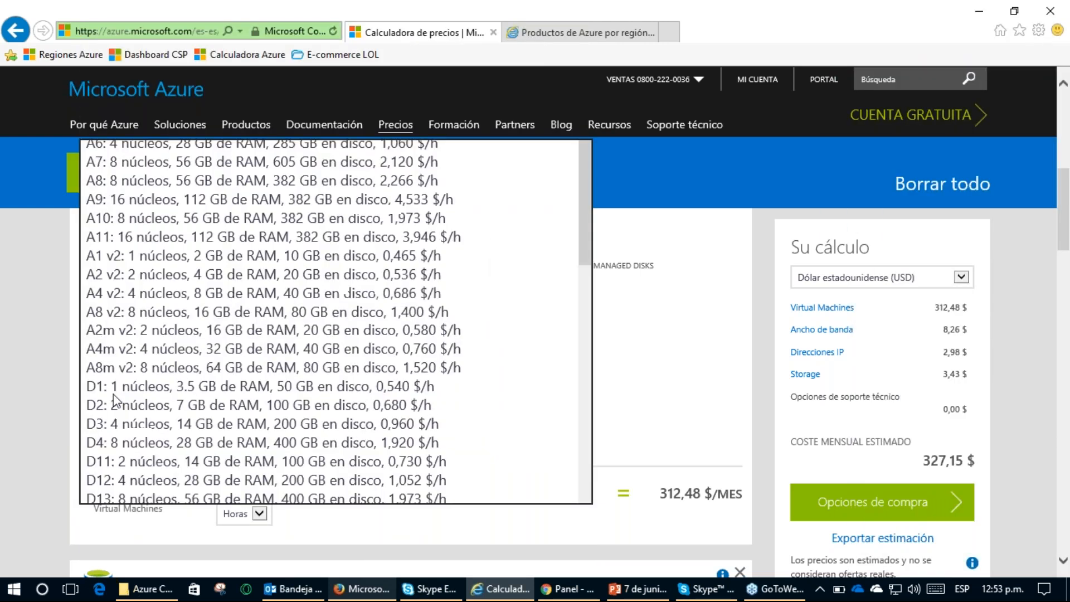
scroll(181, 412, down, 4)
scroll(181, 412, down, 3)
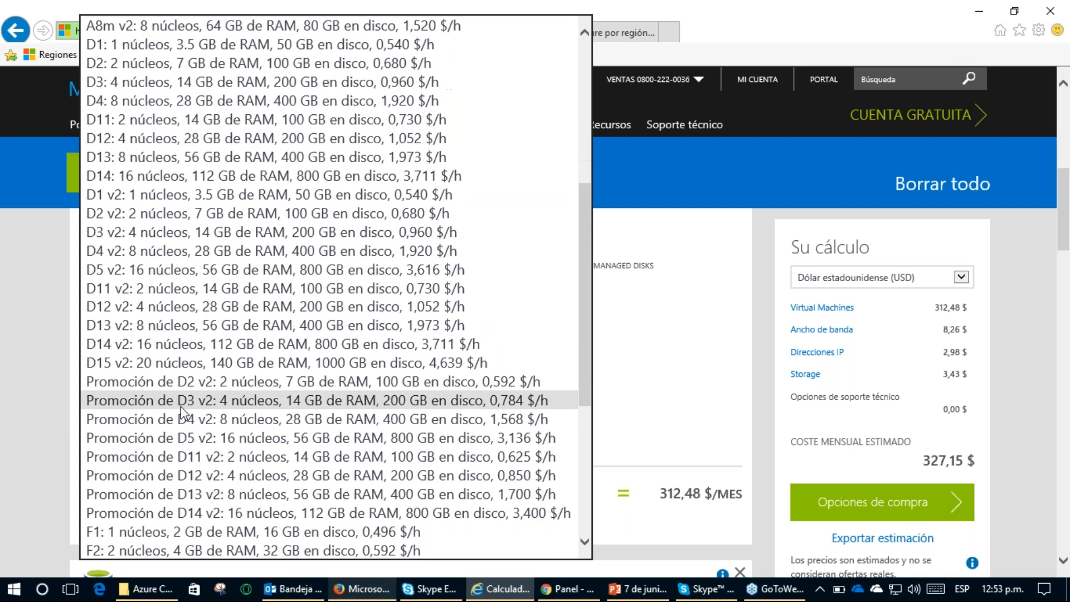
click(207, 386)
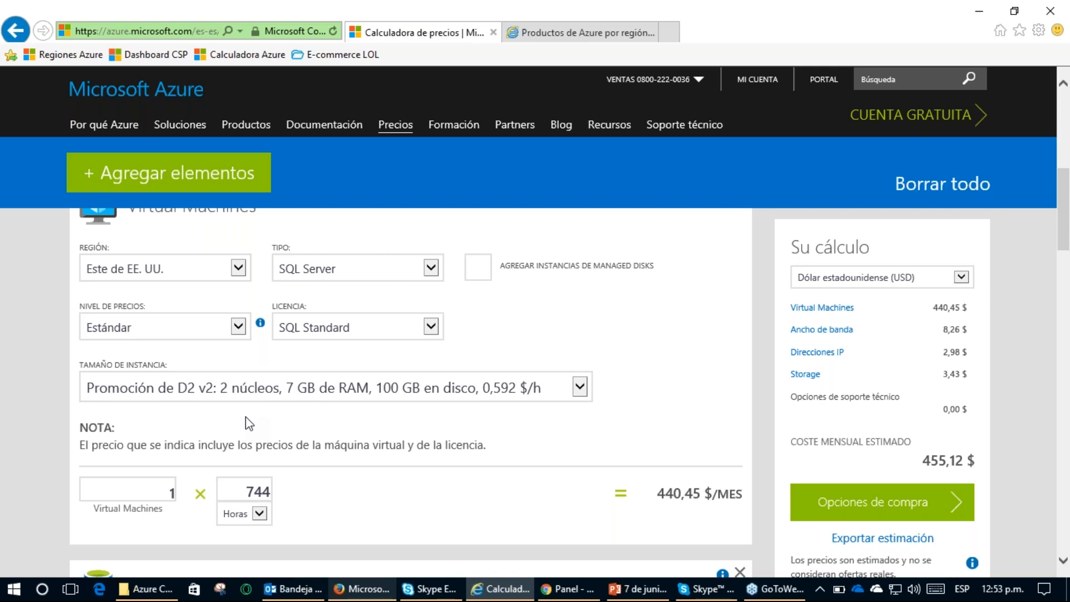
Step: Go to the Storage section and highlight its capacity value
scroll(245, 419, down, 1)
scroll(241, 416, down, 9)
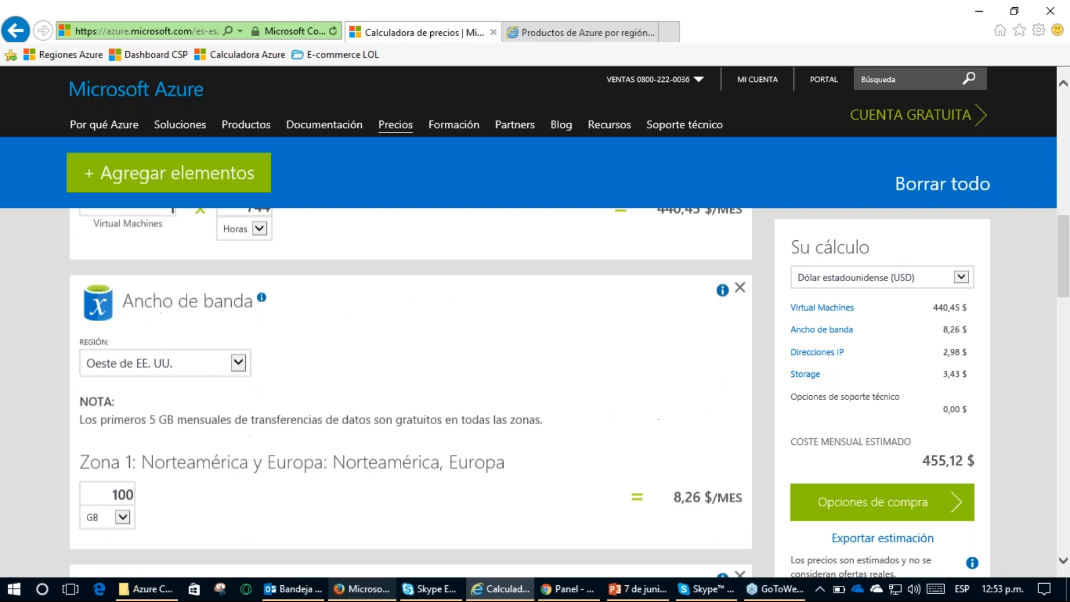
scroll(247, 439, down, 6)
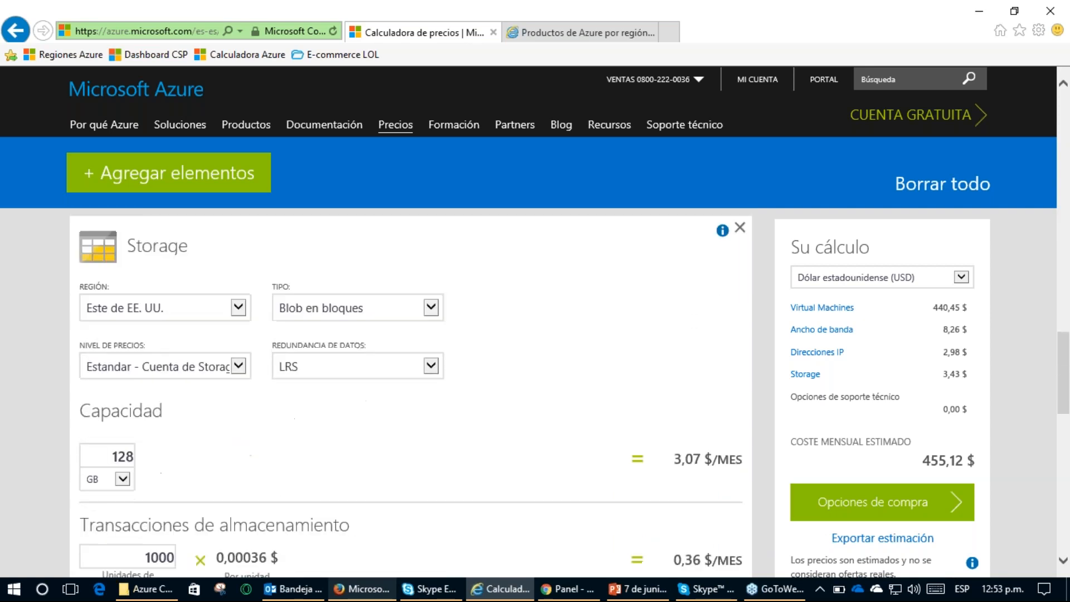
drag(105, 453, 142, 452)
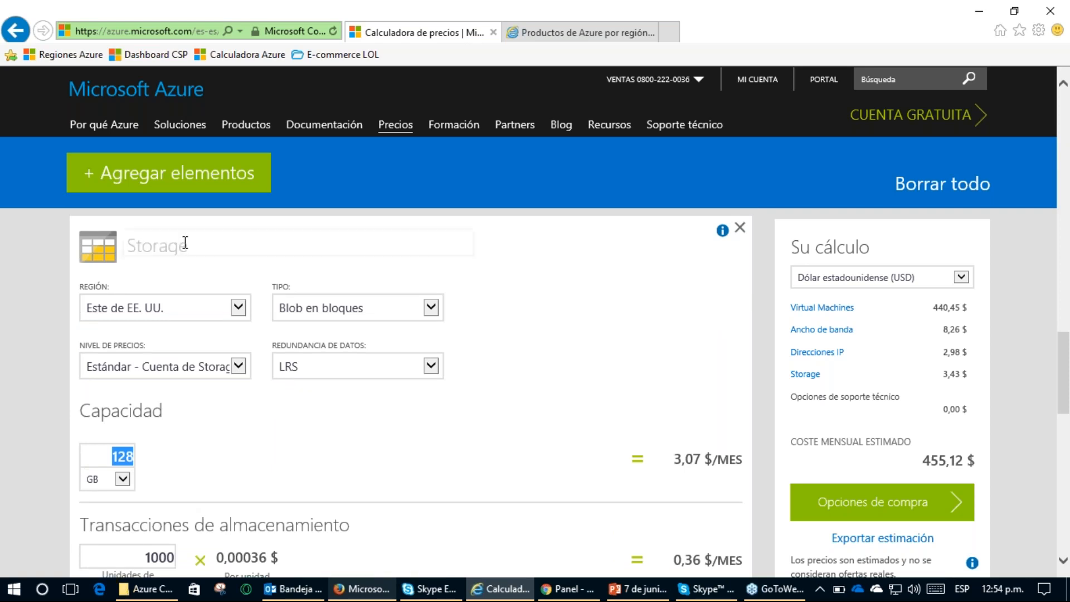
Step: Add a second Storage item to the estimate from the Storage products and close the product list
click(180, 180)
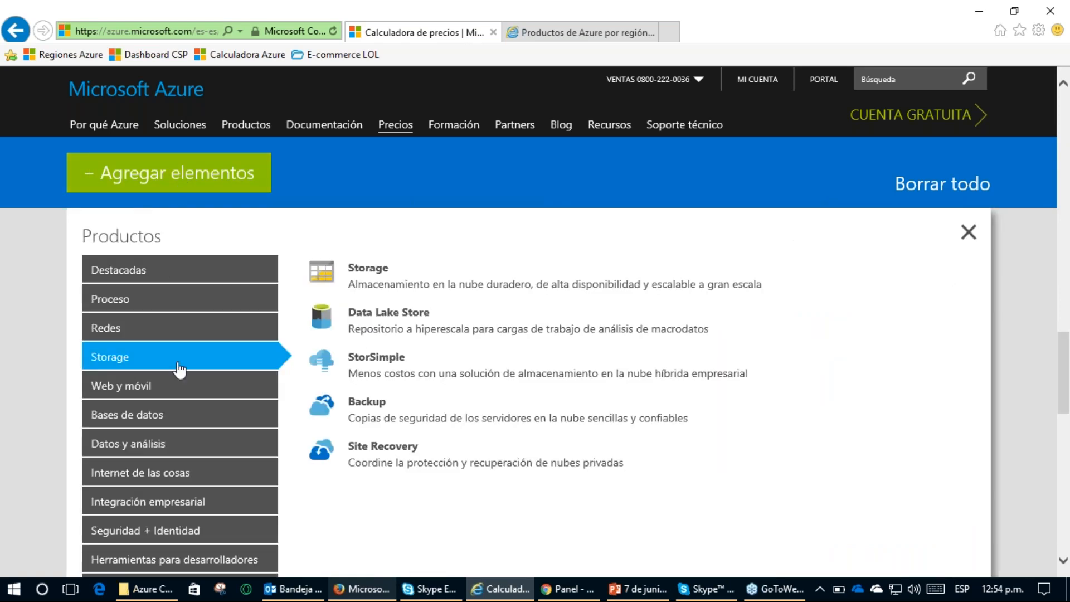
click(382, 283)
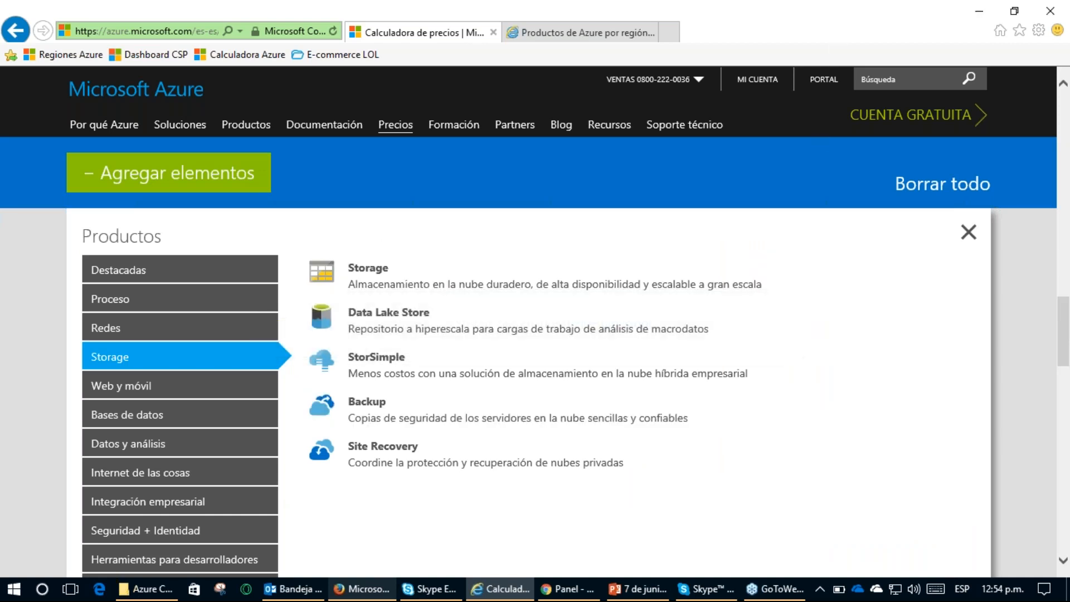
click(968, 232)
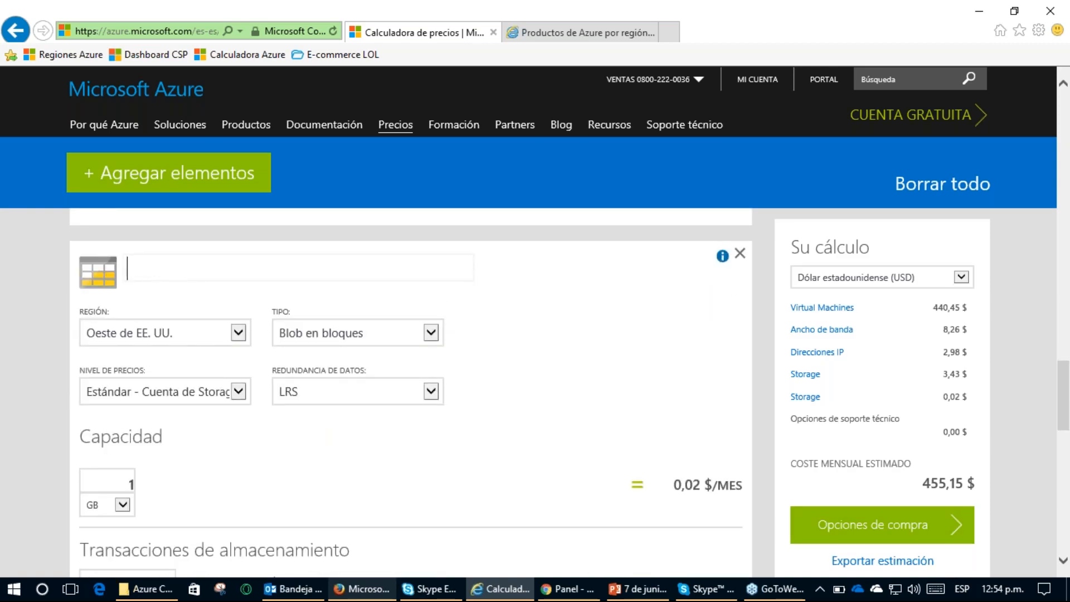
Step: Name the second Storage item "disco de transacciones" and set its region to Este de EE. UU. with the Estándar - Cuenta de Storage price level
text(disco de transacciones)
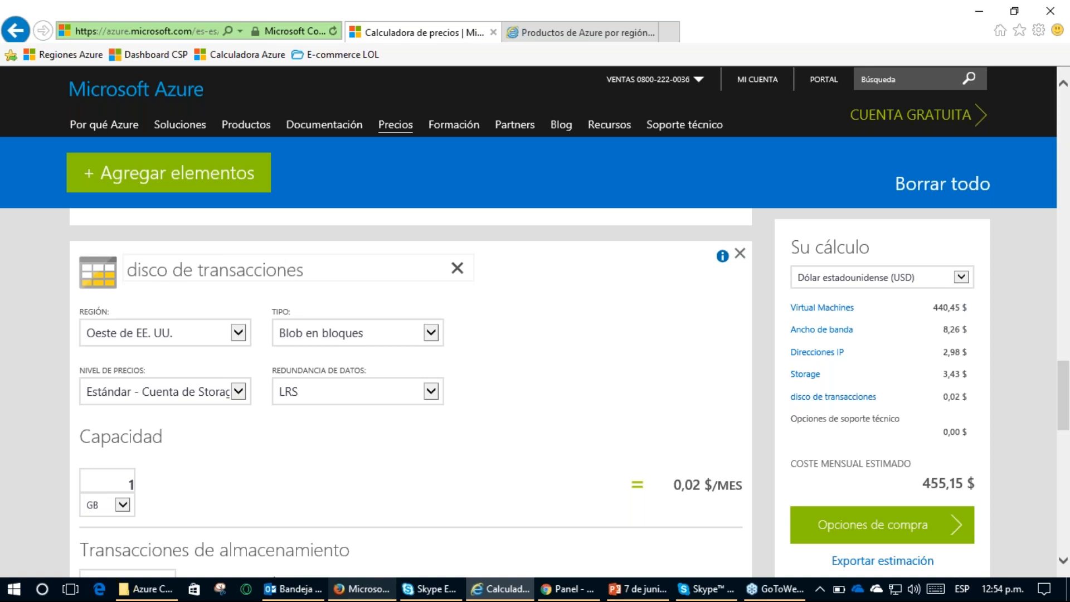
scroll(225, 449, down, 3)
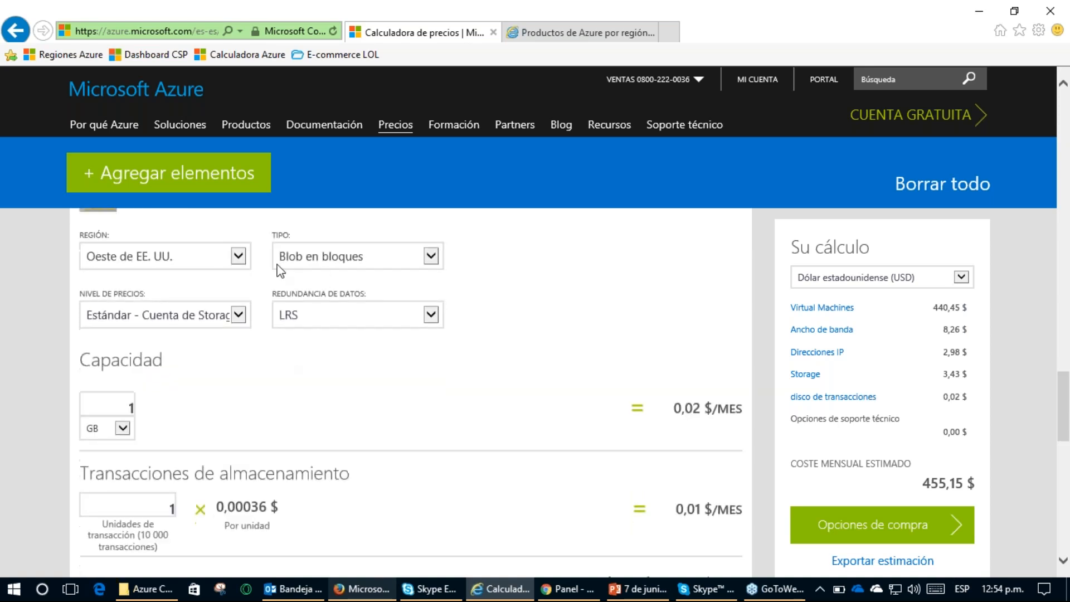
click(142, 268)
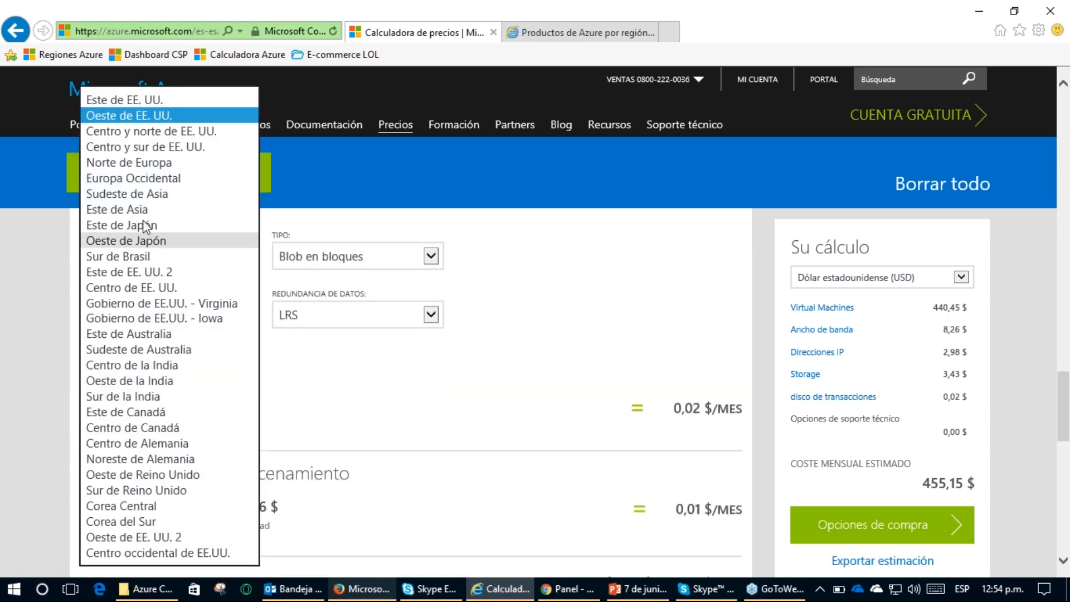
click(119, 100)
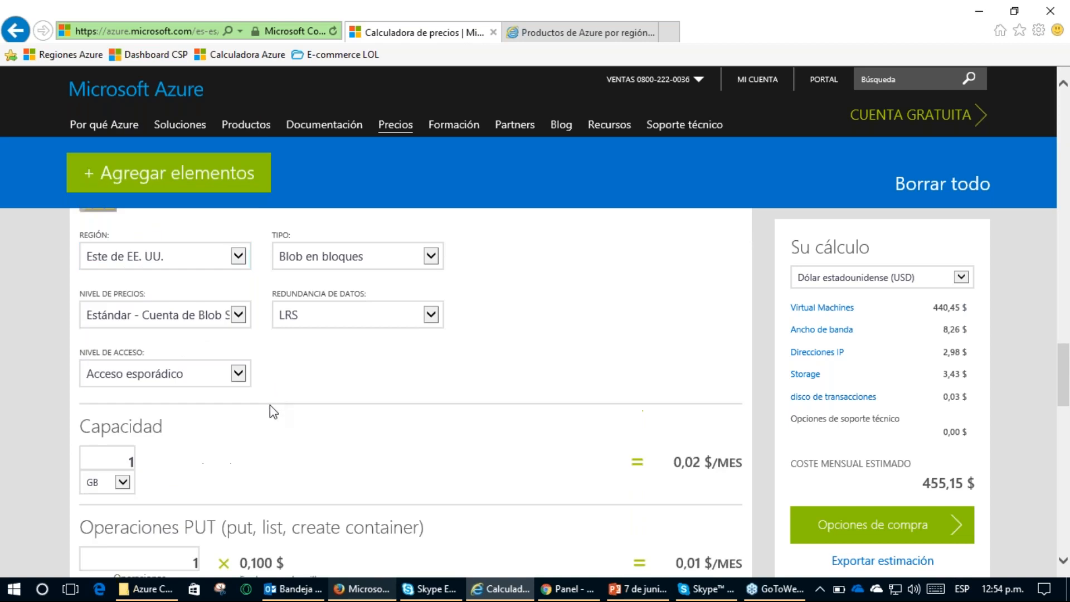
click(186, 312)
click(182, 299)
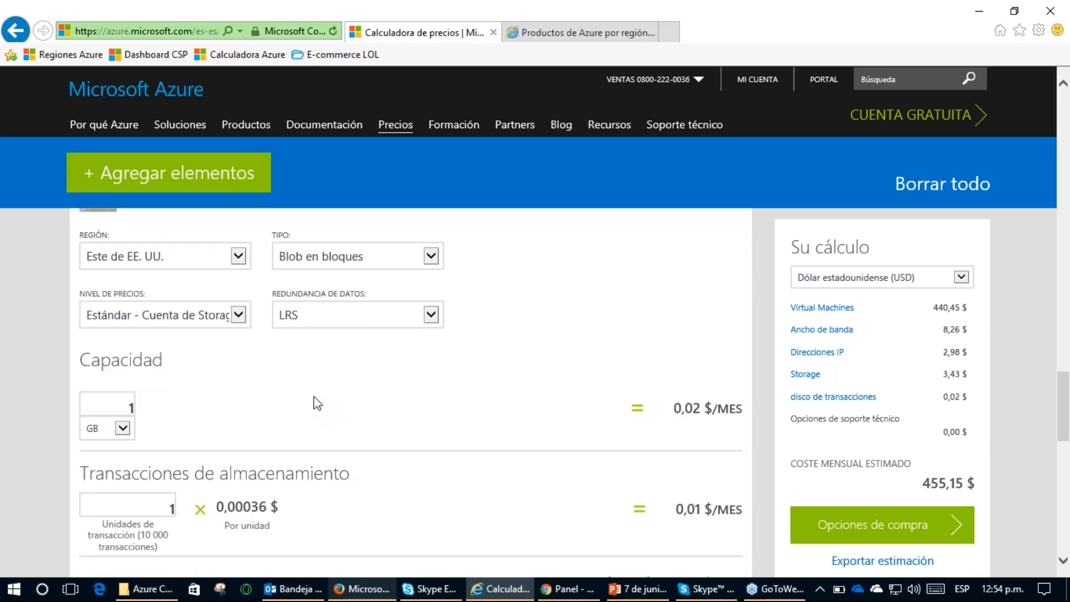
Step: Set the capacity of disco de transacciones to 250 GB and mark the capacity and its monthly cost with the annotation pen
double_click(123, 404)
text(250)
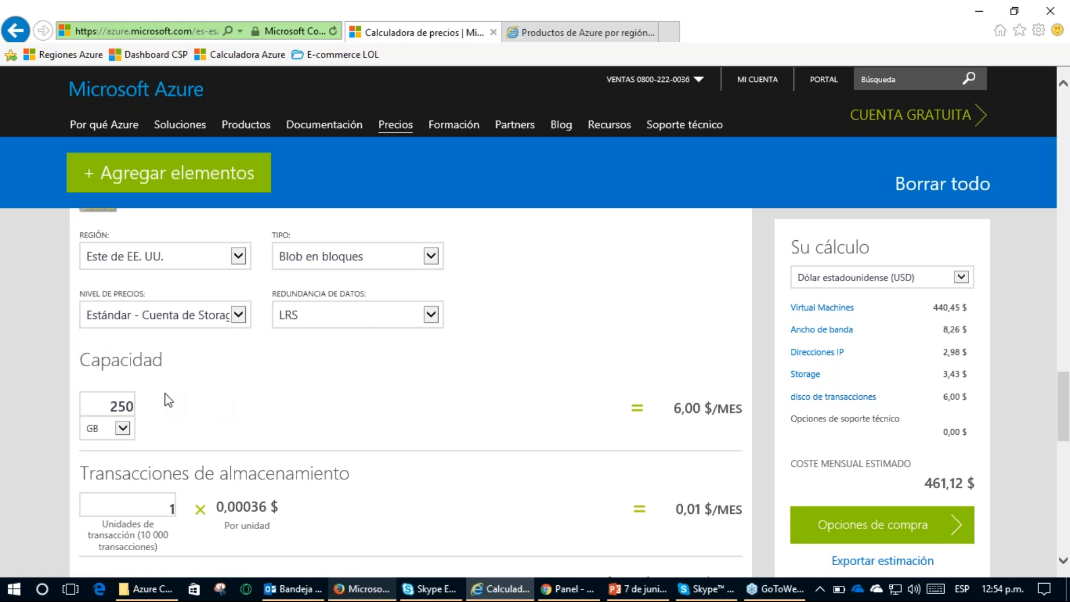
mouse_move(151, 406)
mouse_down()
mouse_move(557, 385)
mouse_move(621, 399)
mouse_move(618, 409)
mouse_up()
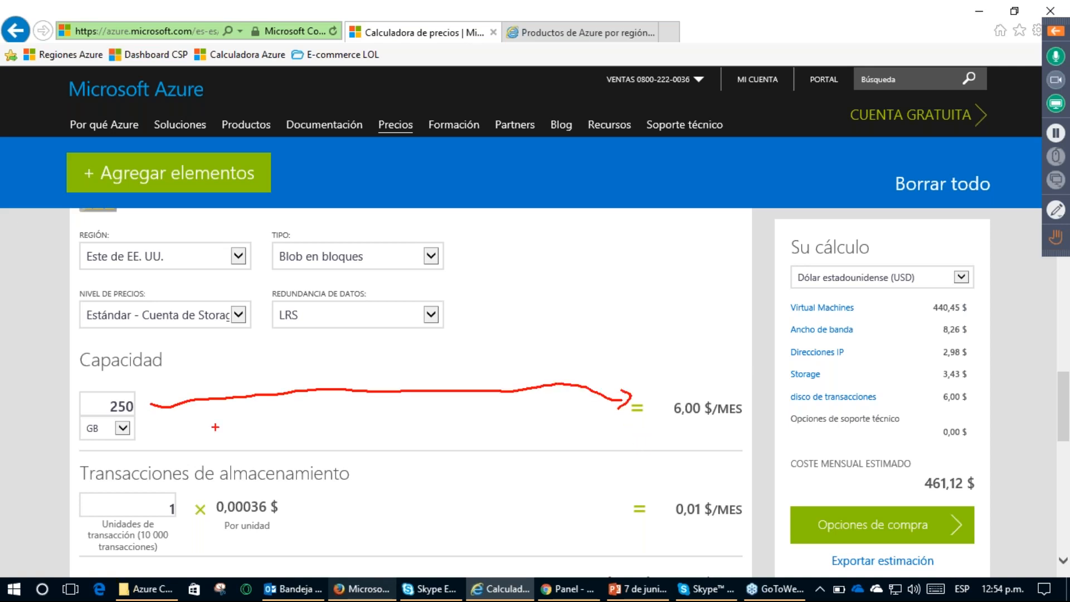
mouse_move(122, 384)
mouse_down()
mouse_move(85, 402)
mouse_move(154, 411)
mouse_move(109, 381)
mouse_up()
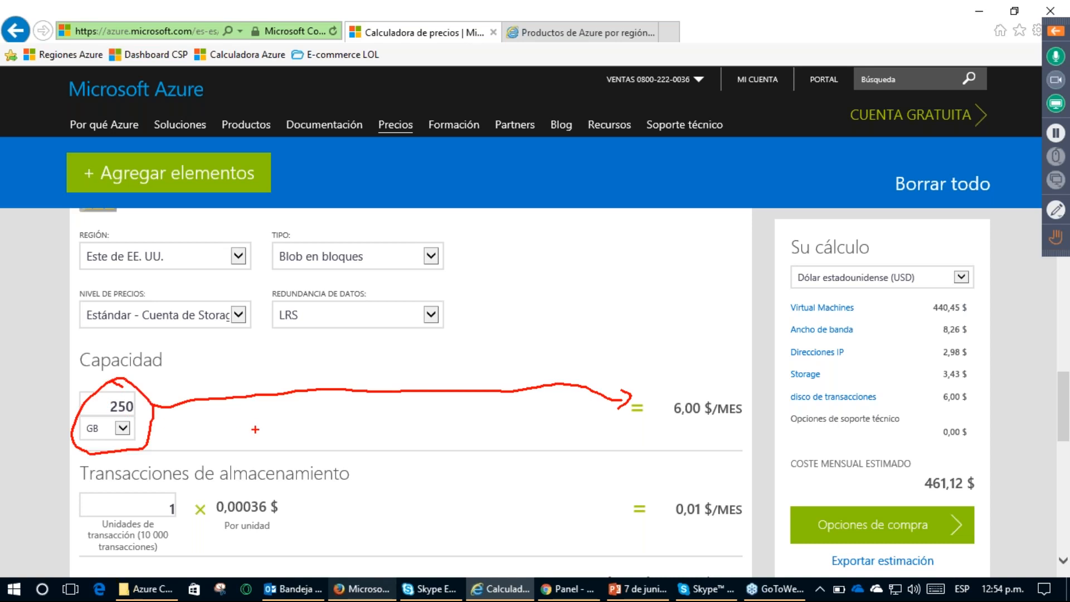
key(Escape)
Step: Set the storage transactions of disco de transacciones to 10000 units
scroll(290, 413, down, 3)
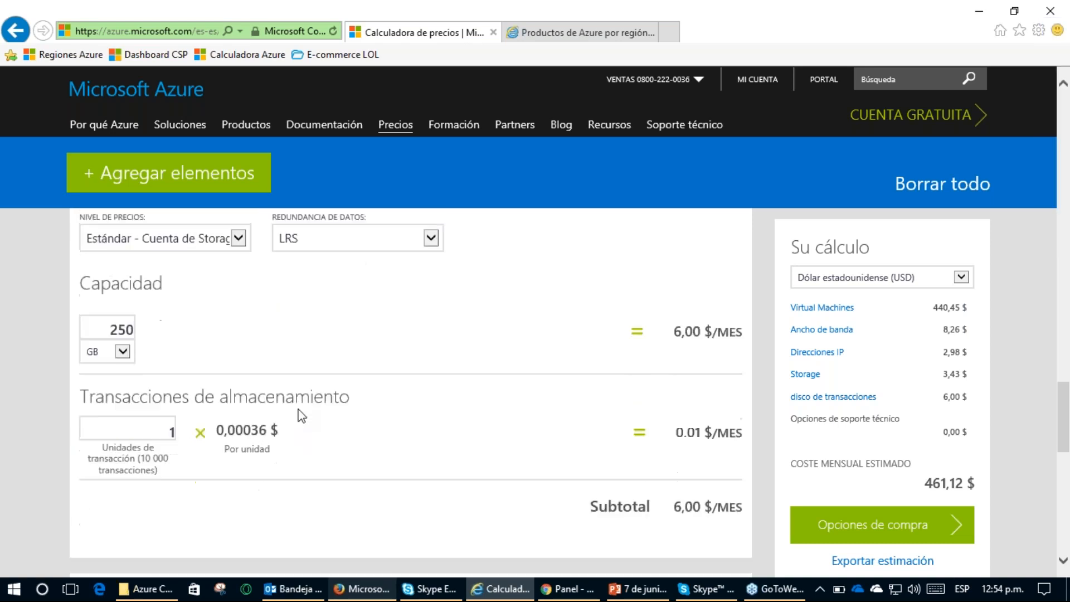
click(176, 353)
text(0000)
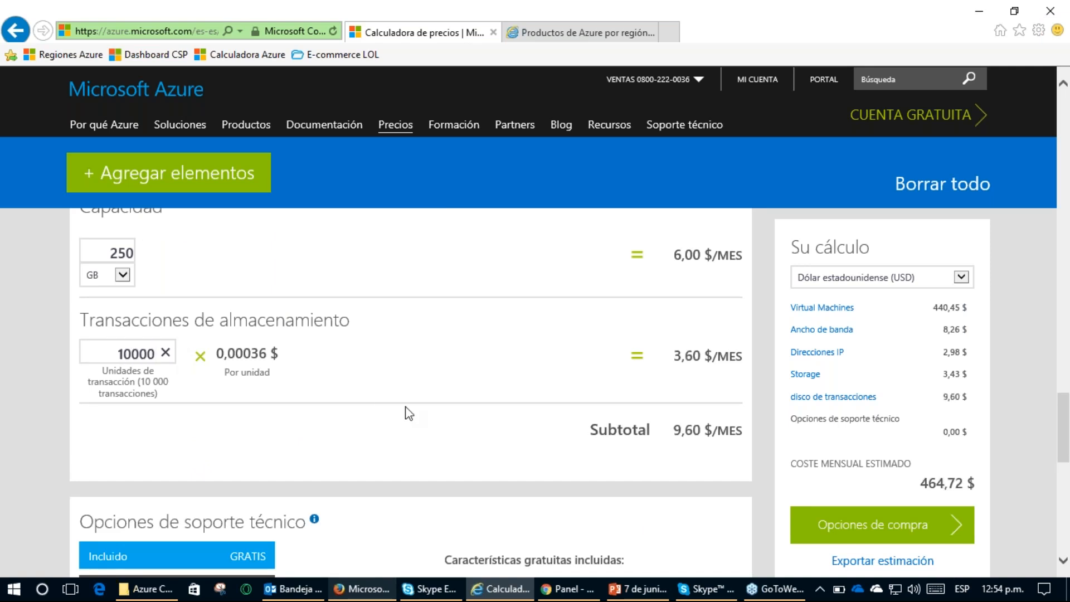
click(182, 361)
click(156, 353)
click(376, 434)
Step: Review the estimate's items from disco de transacciones back up to the SQL Server virtual machine
scroll(435, 429, up, 3)
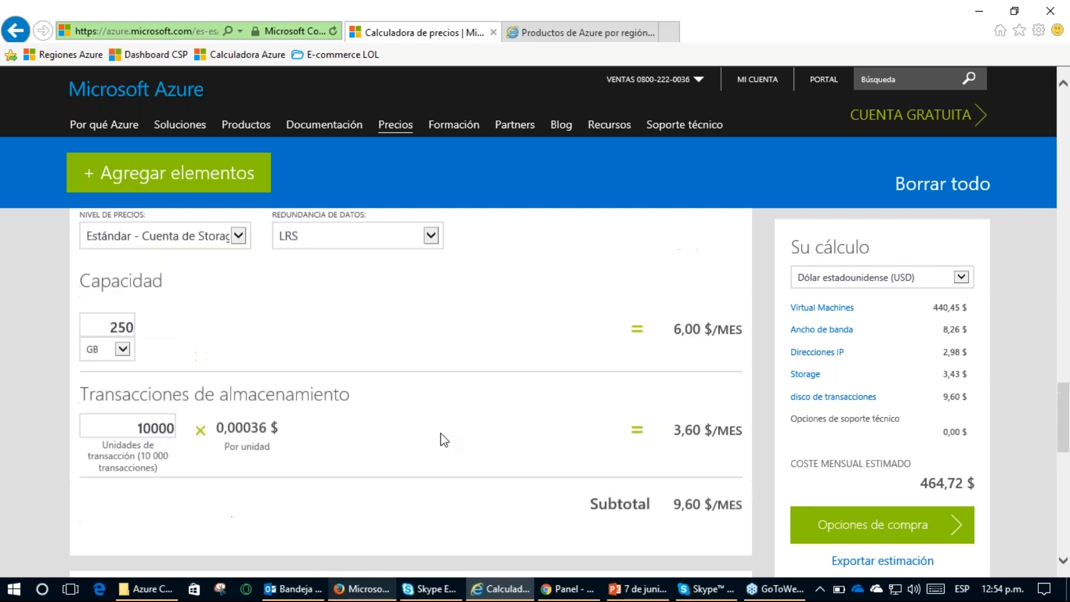
scroll(444, 440, up, 1)
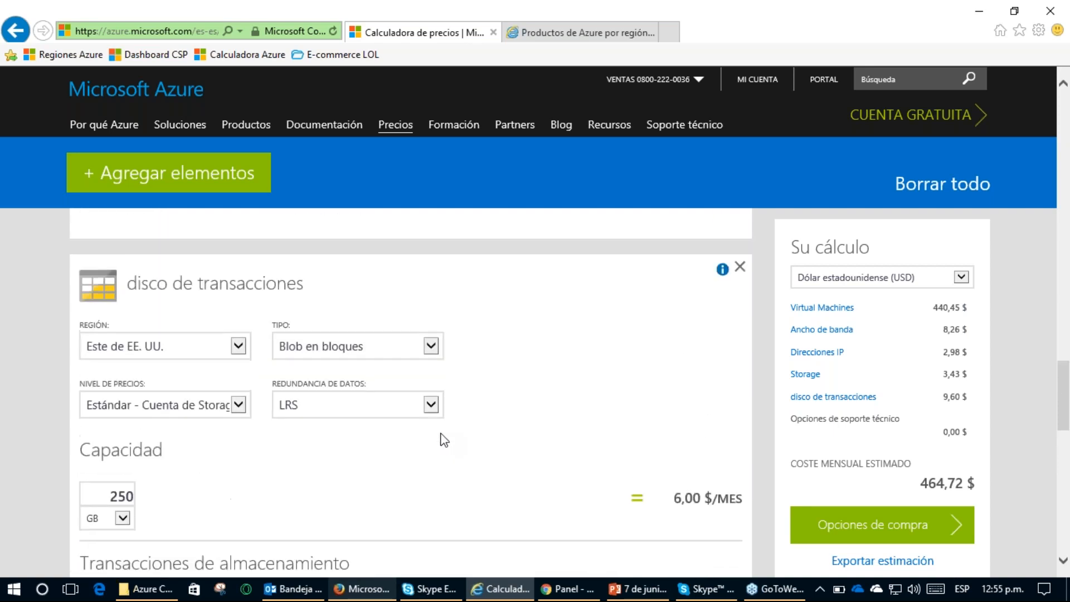
scroll(443, 440, up, 1)
scroll(496, 451, up, 4)
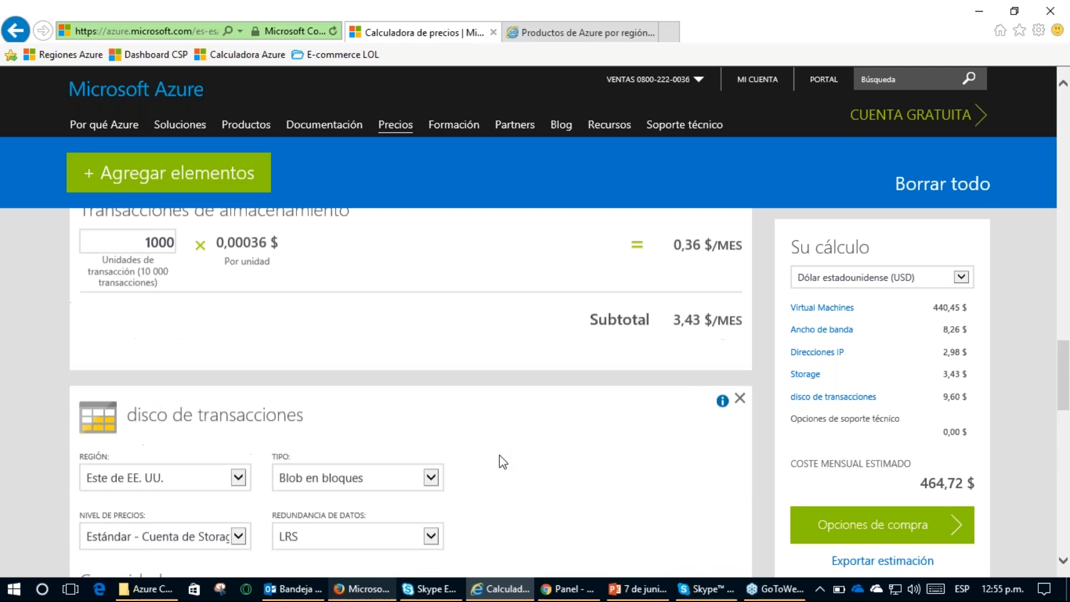
scroll(501, 472, up, 1)
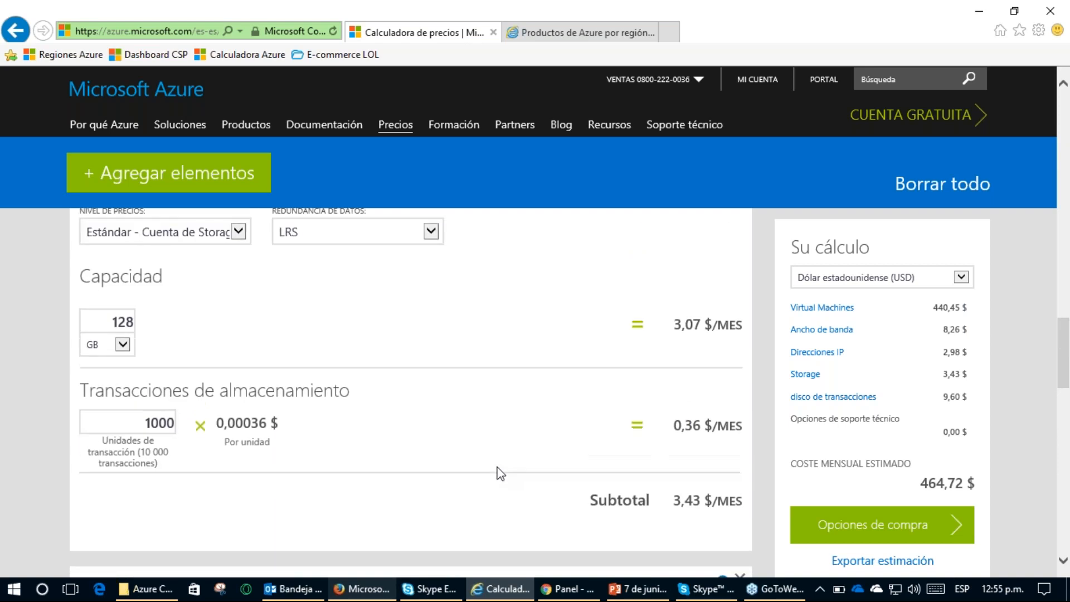
scroll(497, 468, up, 6)
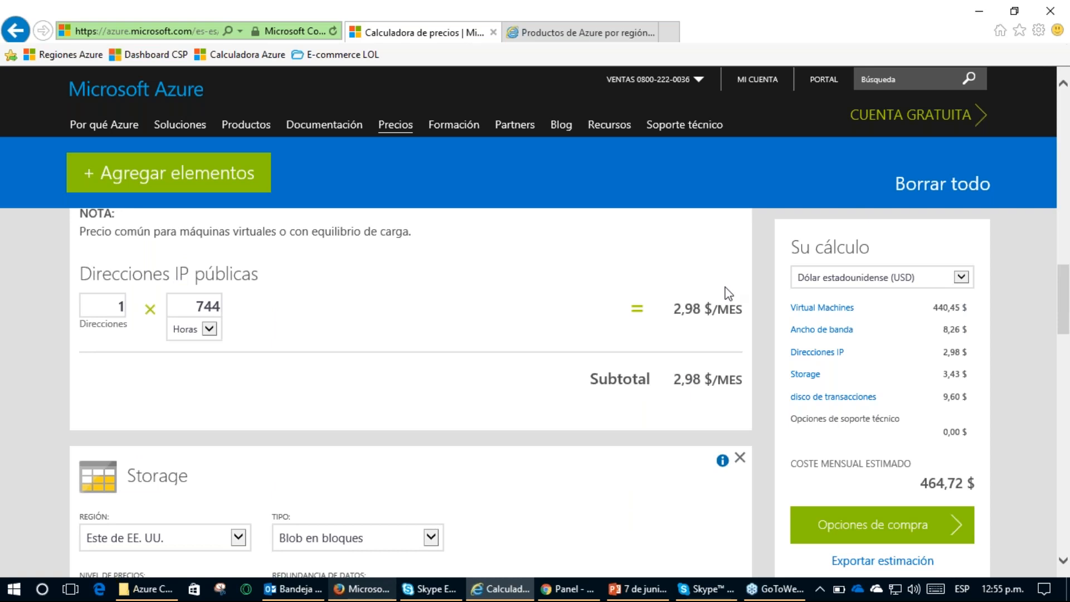
scroll(536, 406, up, 3)
scroll(538, 409, up, 4)
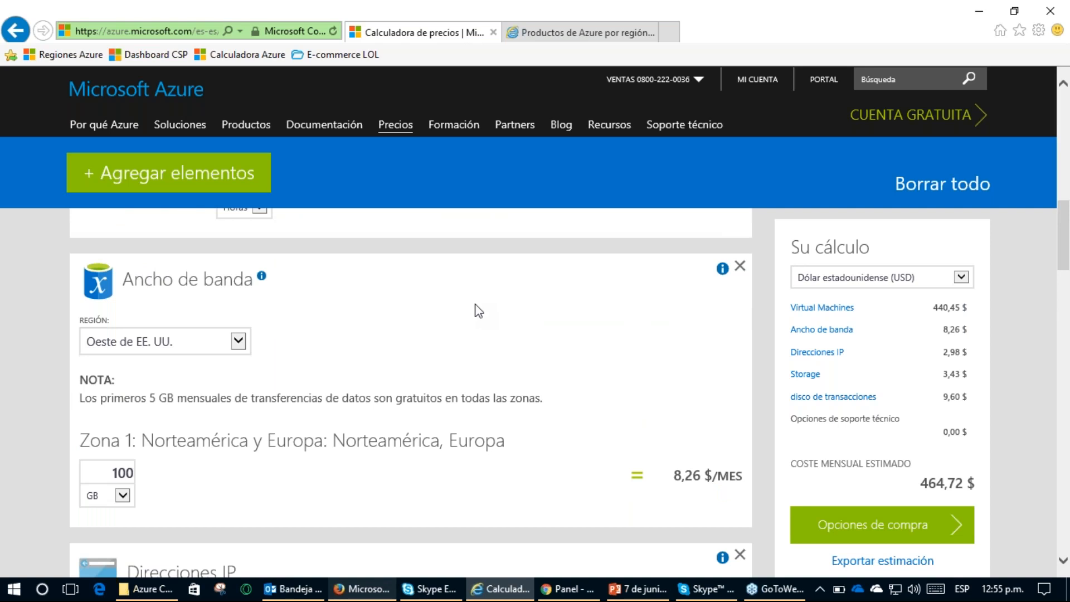
scroll(482, 334, up, 7)
scroll(482, 357, down, 2)
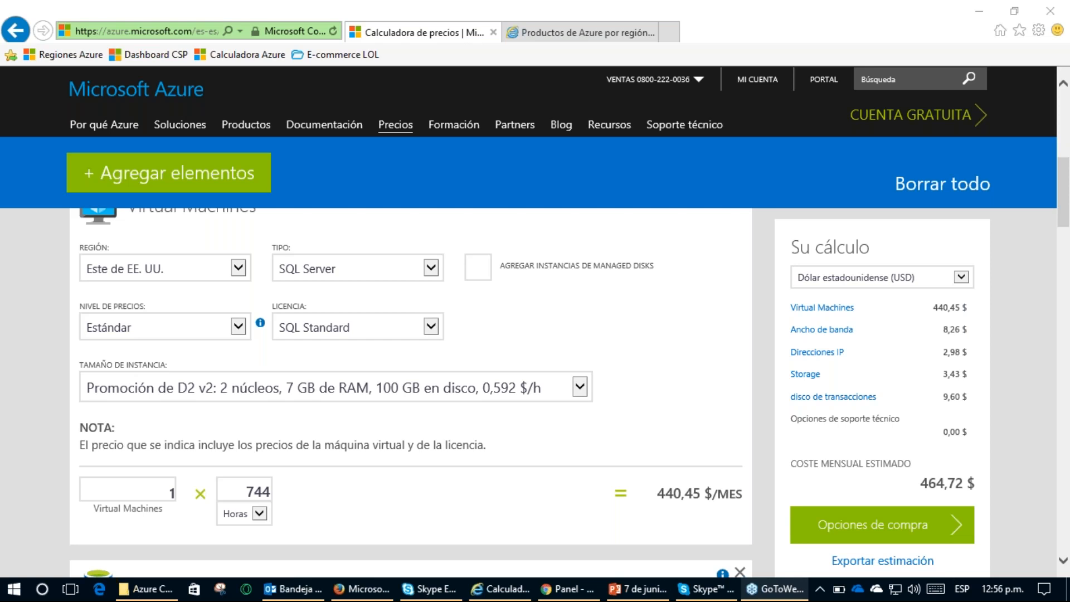
click(47, 389)
scroll(46, 385, down, 1)
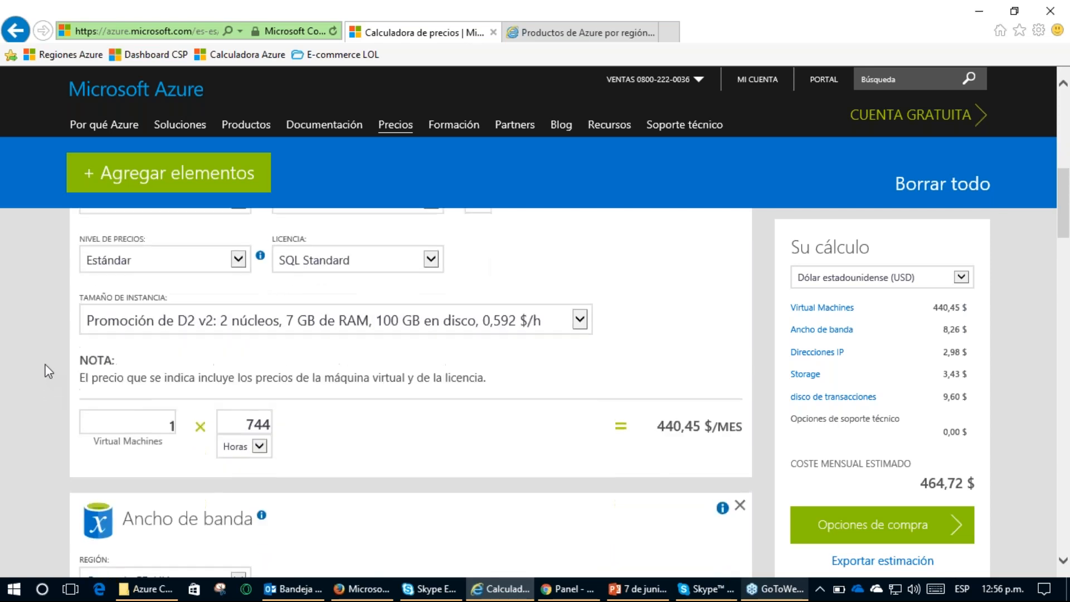
scroll(48, 372, up, 1)
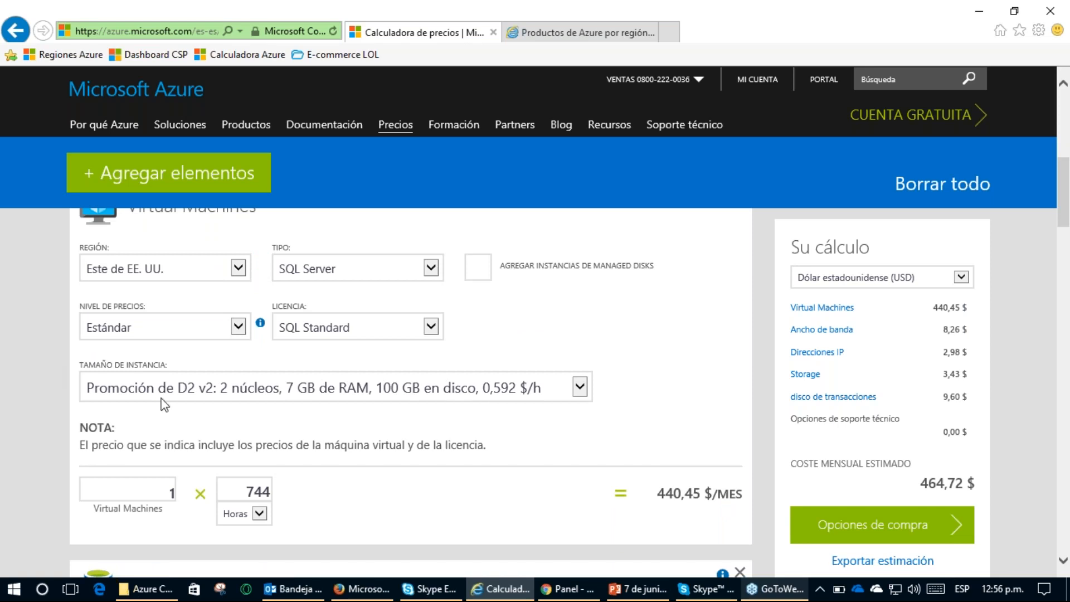
Step: Try 1 hour of usage for the SQL Server virtual machine and restore it to 744 hours
click(246, 490)
drag(245, 490, 282, 485)
text(1)
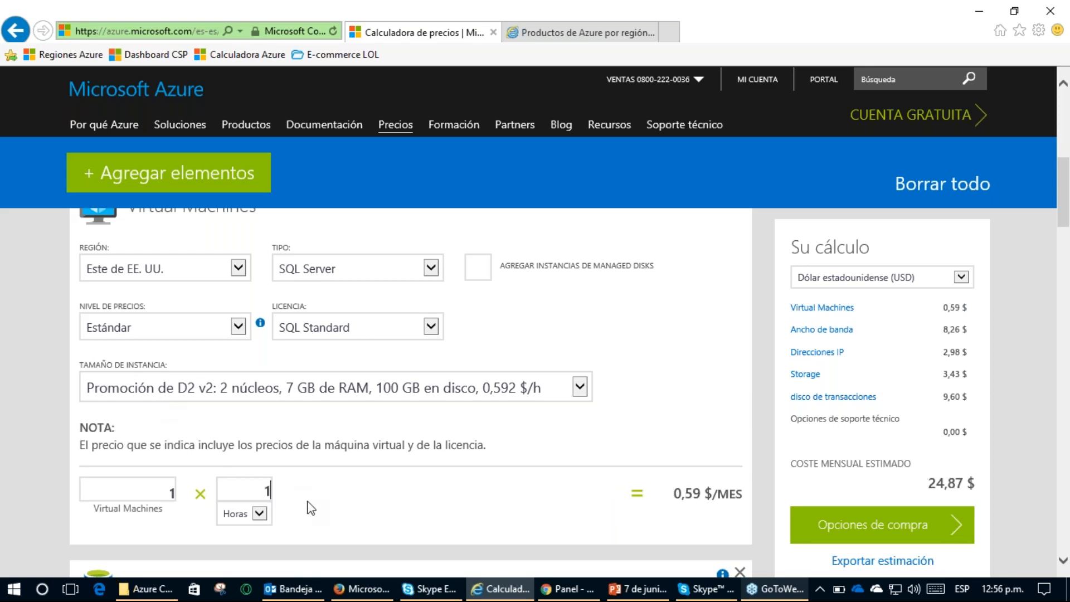
key(BackSpace)
text(744)
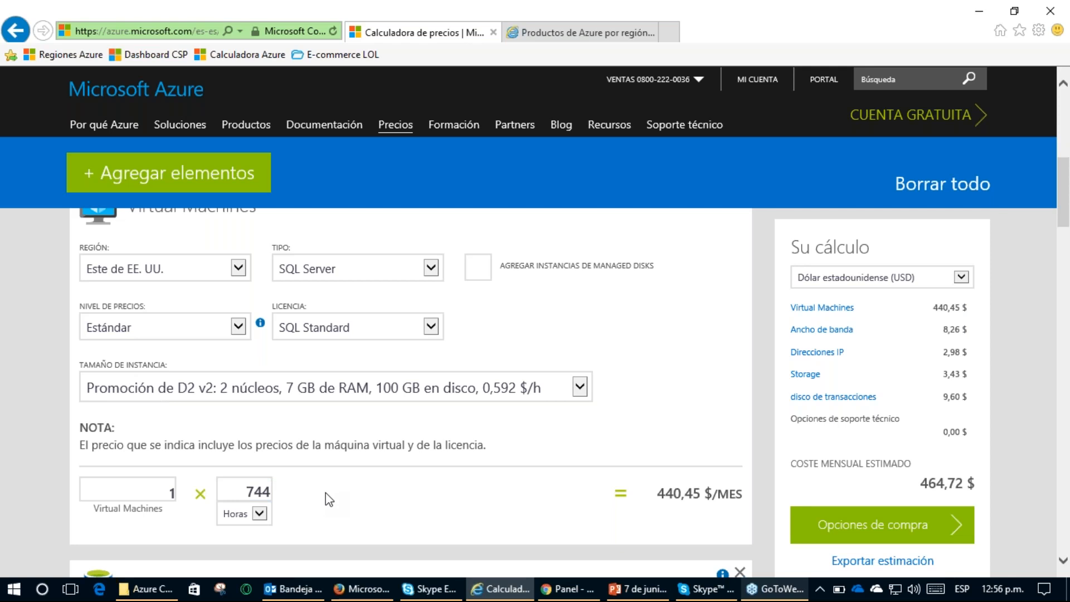
Step: Go through the estimate down to the first Storage item and highlight its capacity value
scroll(329, 490, down, 1)
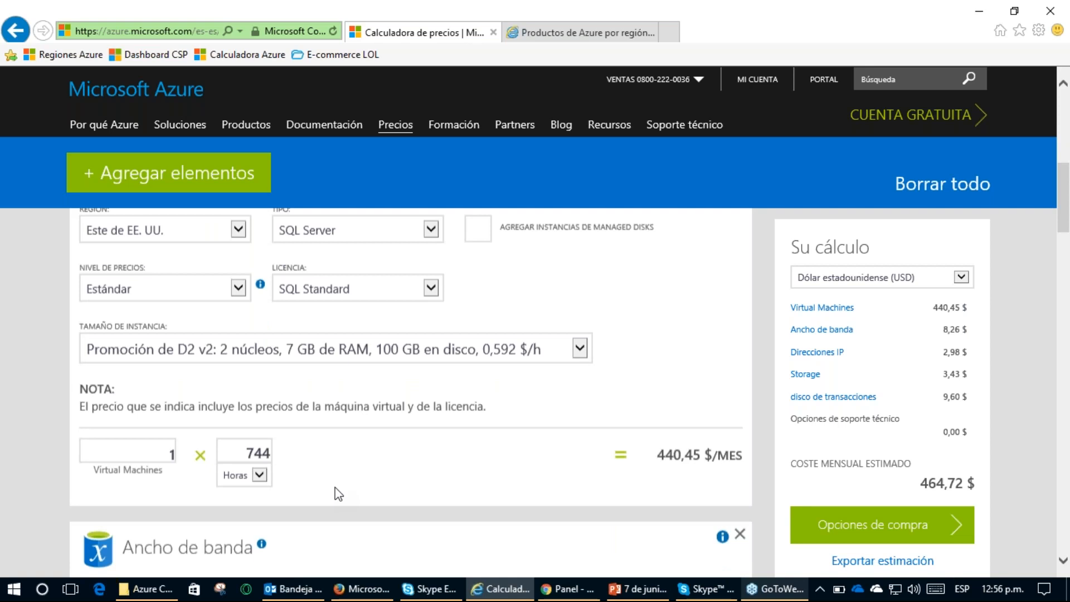
scroll(338, 494, down, 6)
scroll(329, 513, up, 1)
scroll(327, 516, down, 7)
scroll(323, 507, down, 5)
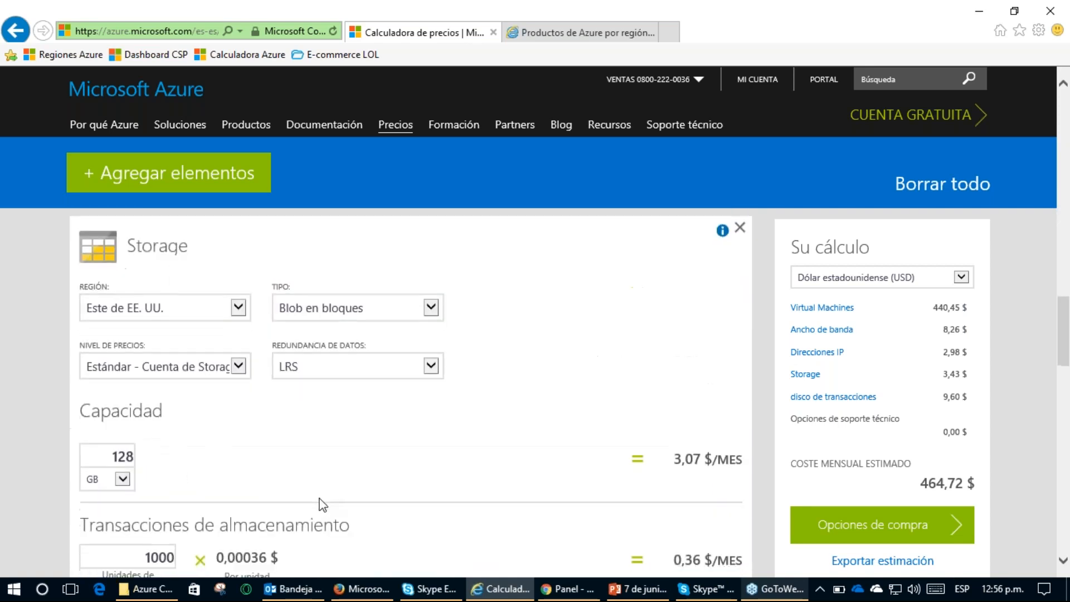
scroll(279, 521, up, 3)
drag(104, 533, 175, 526)
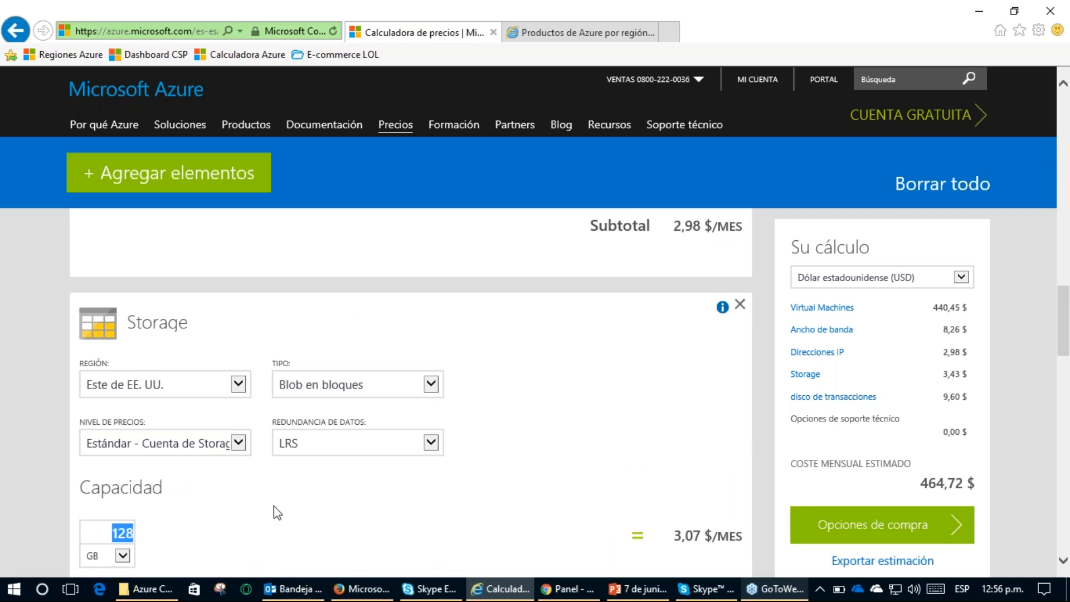
scroll(275, 503, down, 2)
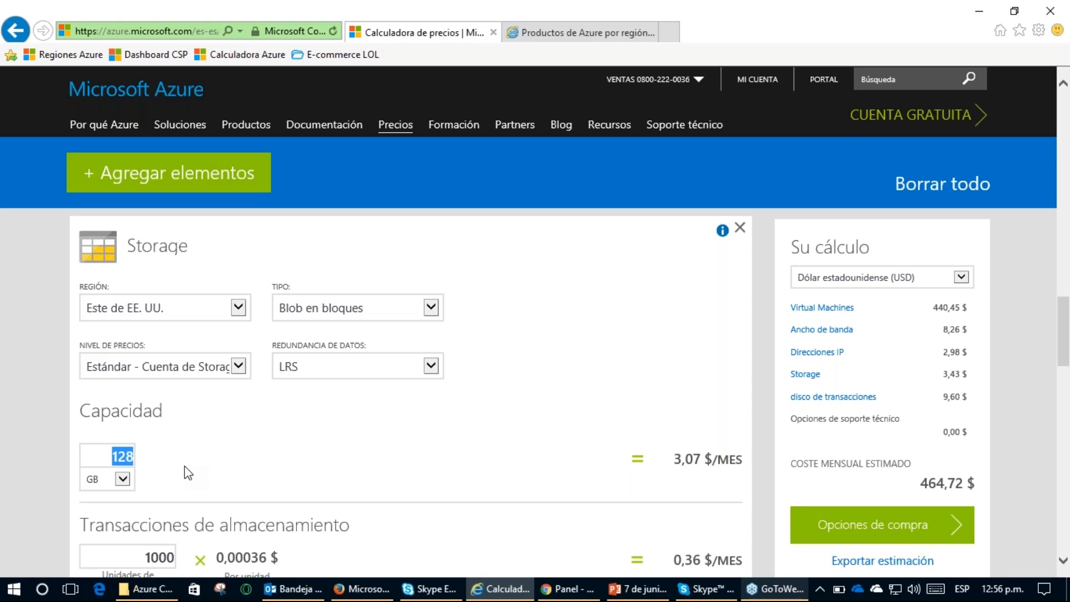
Step: Reduce the first Storage item's capacity to 12 GB and highlight its monthly cost
key(End)
key(BackSpace)
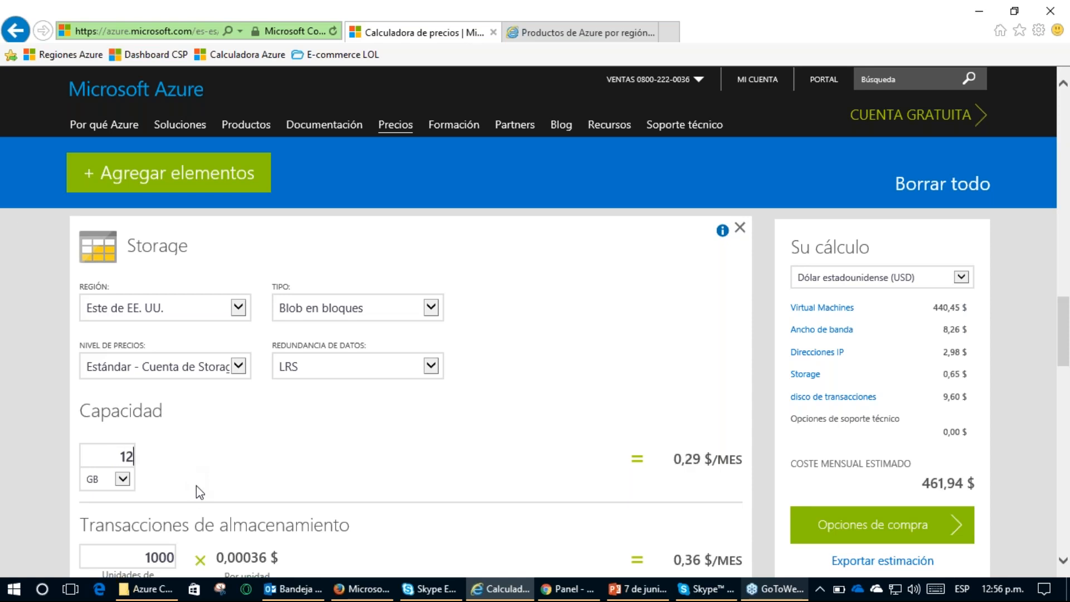
scroll(211, 501, up, 1)
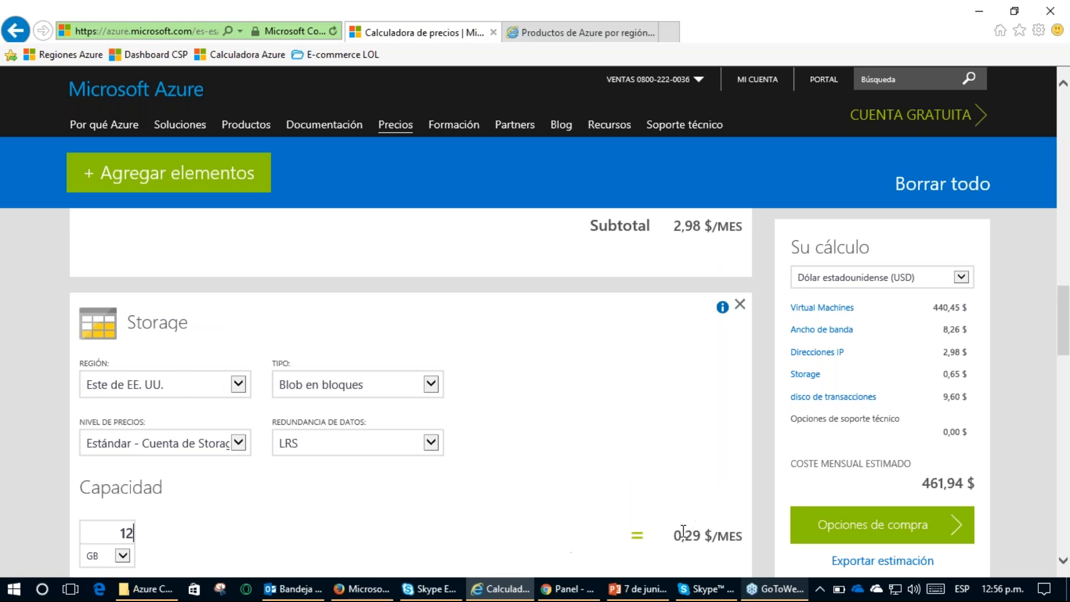
drag(675, 535, 716, 535)
Step: Set the first Storage item's capacity to 100 GB
drag(111, 535, 151, 538)
key(BackSpace)
text(15)
drag(120, 532, 135, 532)
click(135, 532)
key(BackSpace)
text(00)
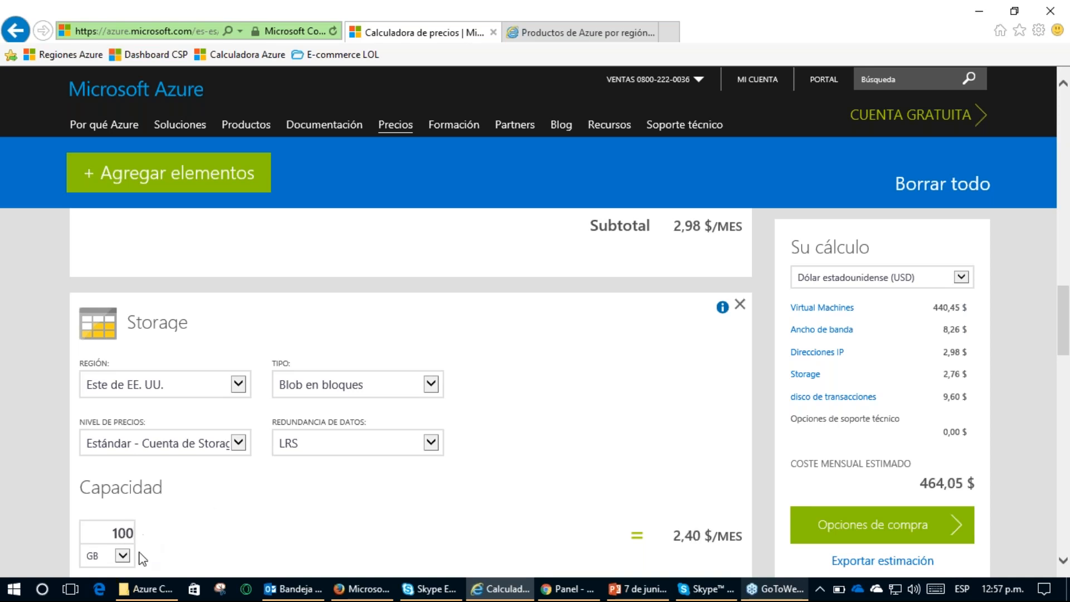
Step: Set the first Storage item's capacity to 50 GB
drag(108, 532, 135, 533)
key(BackSpace)
text(50)
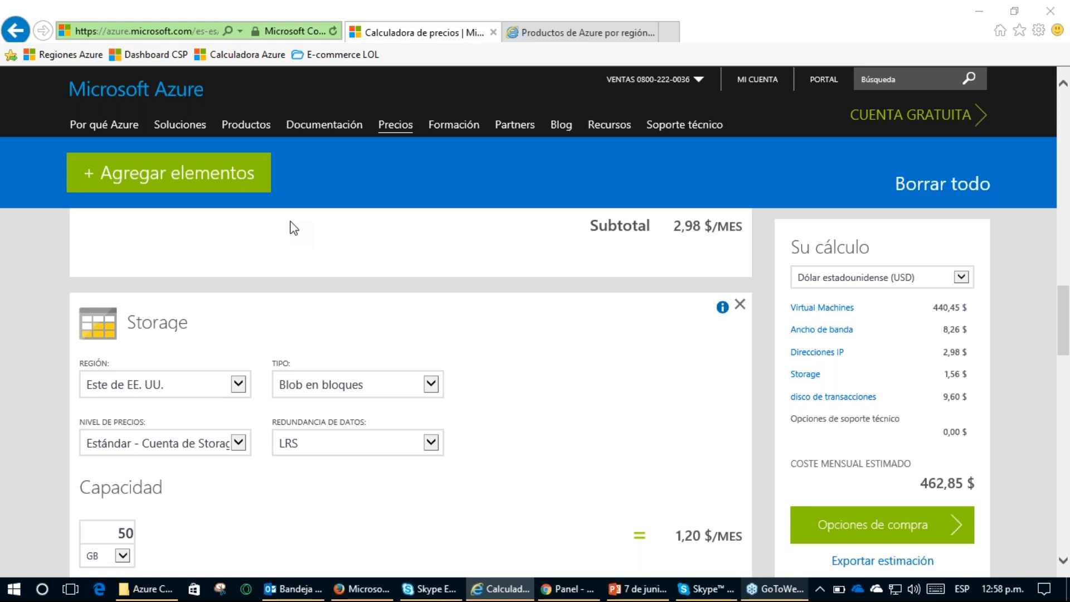
scroll(62, 298, up, 1)
scroll(41, 312, up, 5)
scroll(35, 341, down, 3)
scroll(37, 341, down, 4)
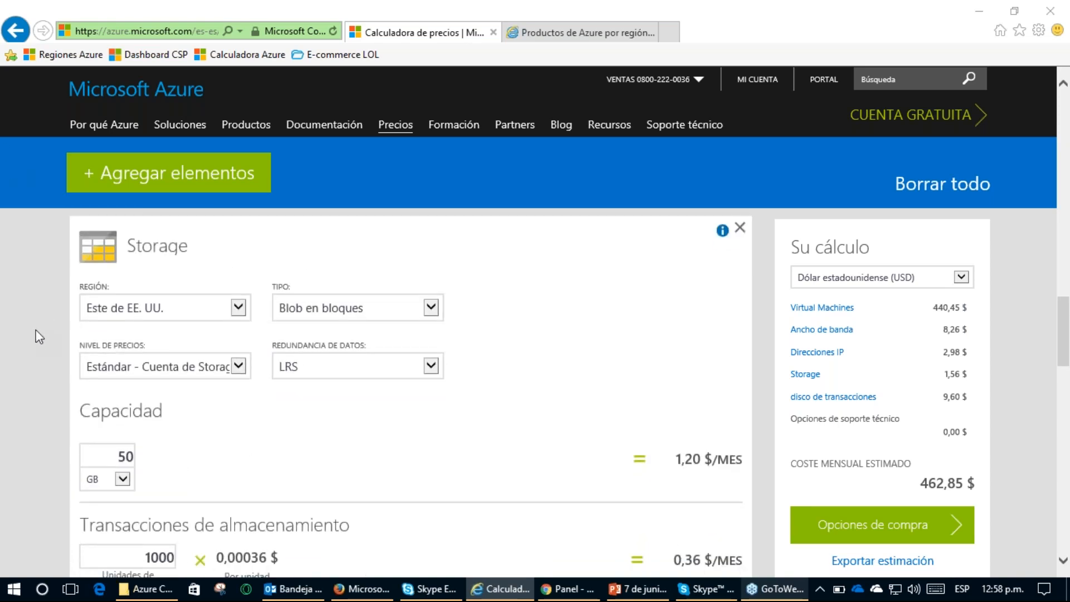
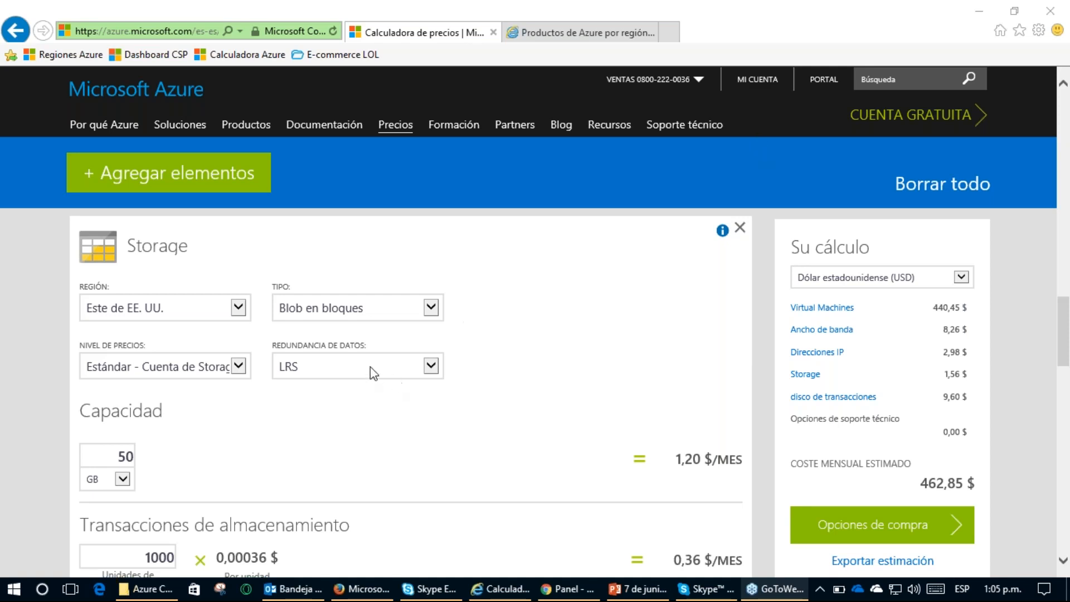
Step: Examine the data redundancy options available for the first Storage item and keep LRS
mouse_move(331, 325)
mouse_down()
mouse_move(248, 382)
mouse_move(342, 408)
mouse_up()
click(370, 365)
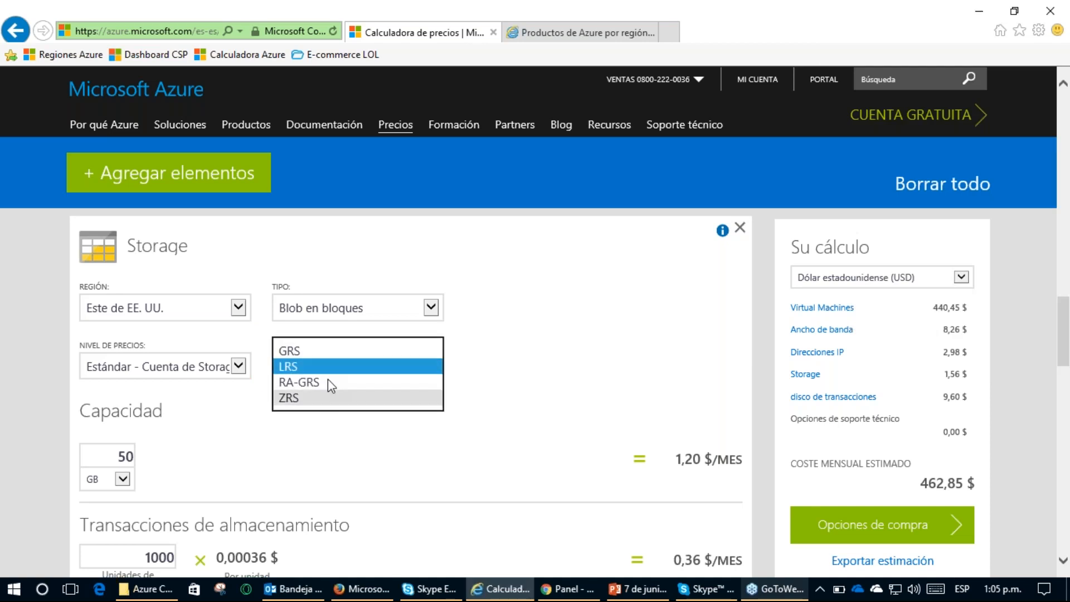
click(327, 452)
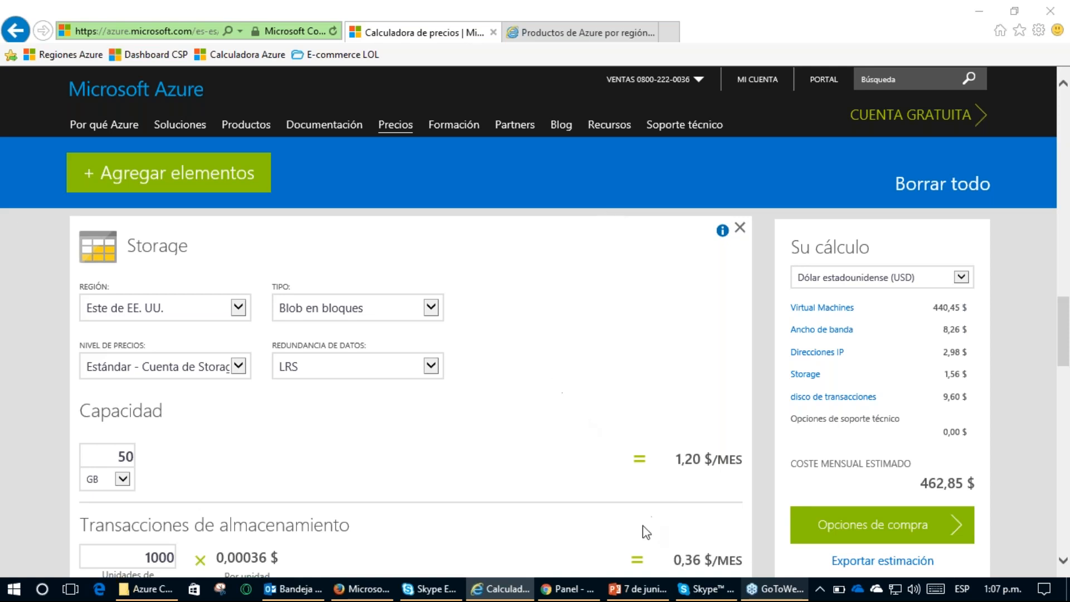
Step: Switch to the PowerPoint presentation and show its Azure Coffee title slide
click(641, 590)
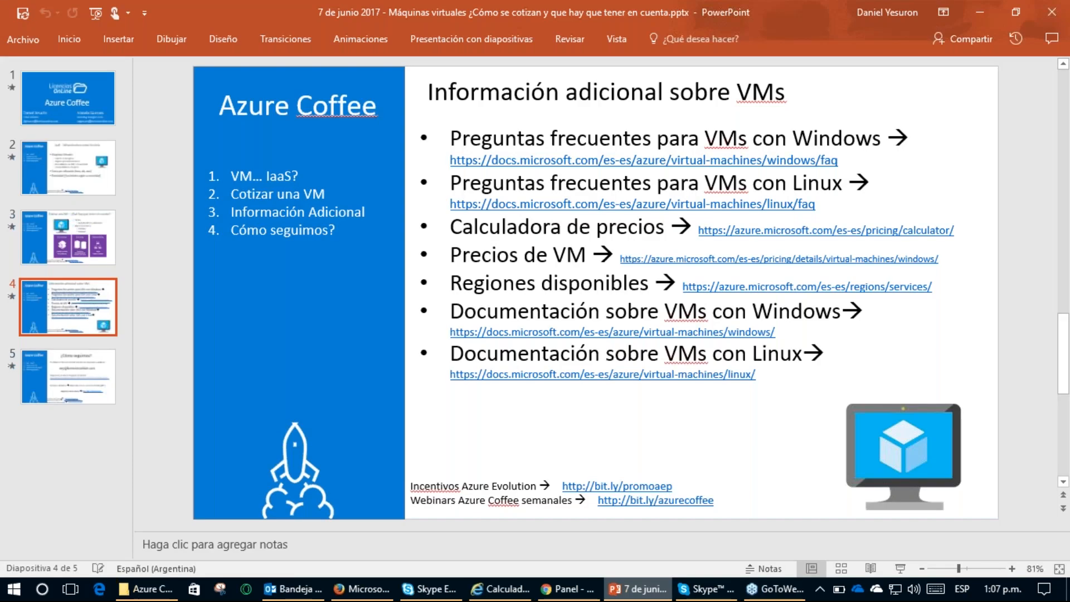
click(82, 117)
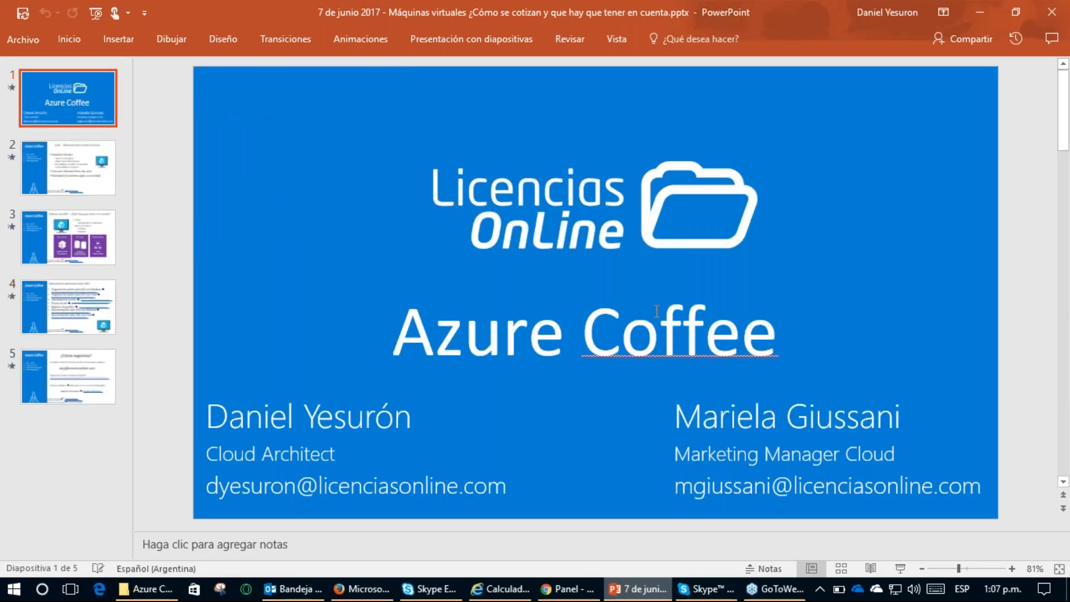